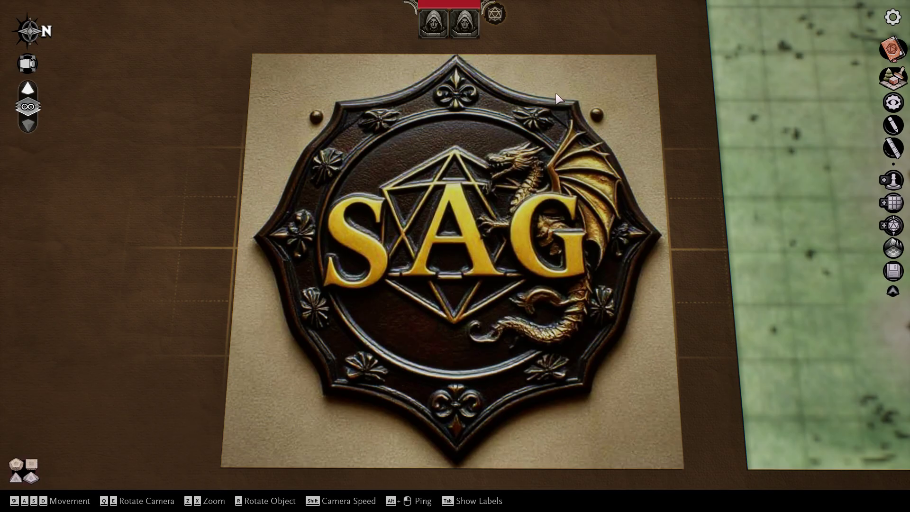
# Survey the farmstead map from the SAG logo tile across the fields, gardens, trees and southern road.
pyautogui.scroll(-5, 557, 99)
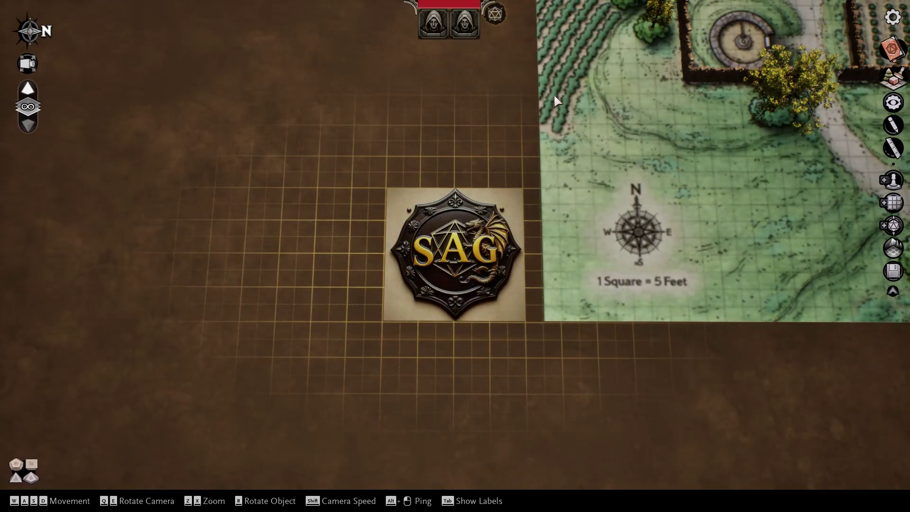
pyautogui.press('d')
pyautogui.press('w')
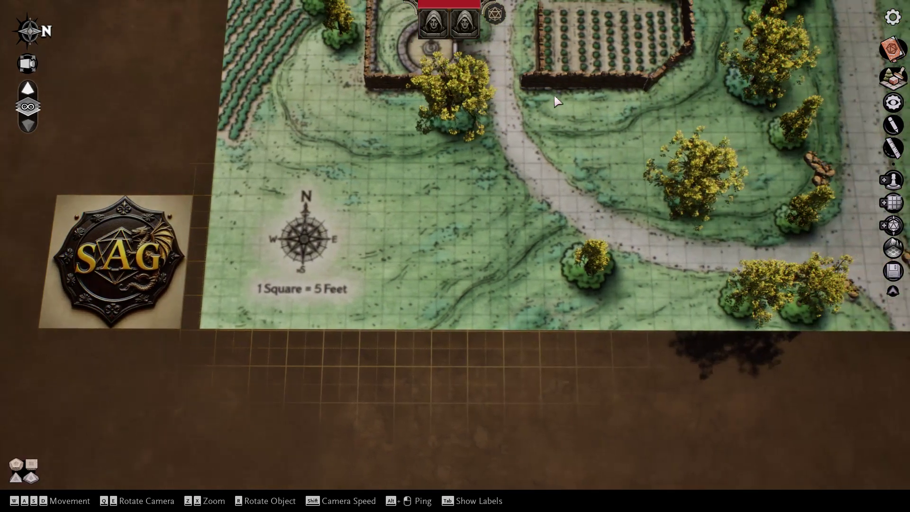
pyautogui.moveTo(614, 113); pyautogui.dragTo(369, 101, button='right')
pyautogui.press('s')
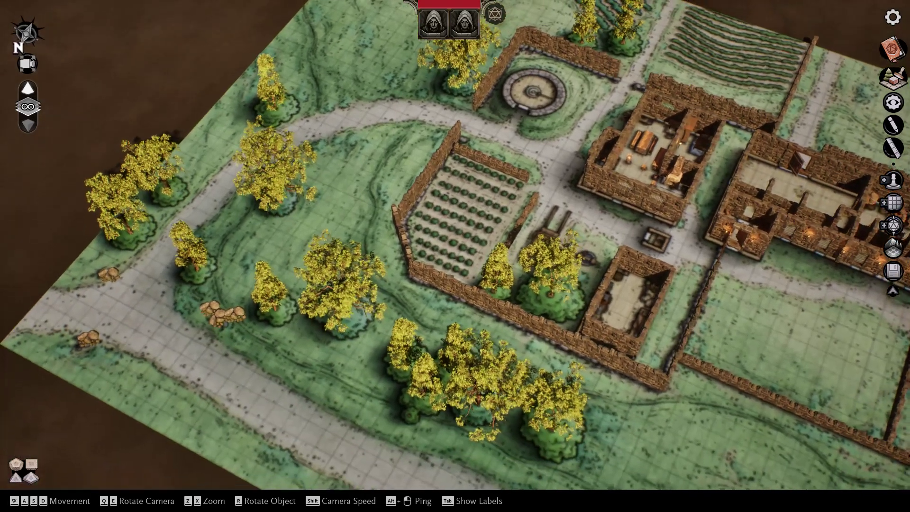
pyautogui.press('s')
pyautogui.press('d')
pyautogui.press('s')
pyautogui.press('d')
pyautogui.press('q')
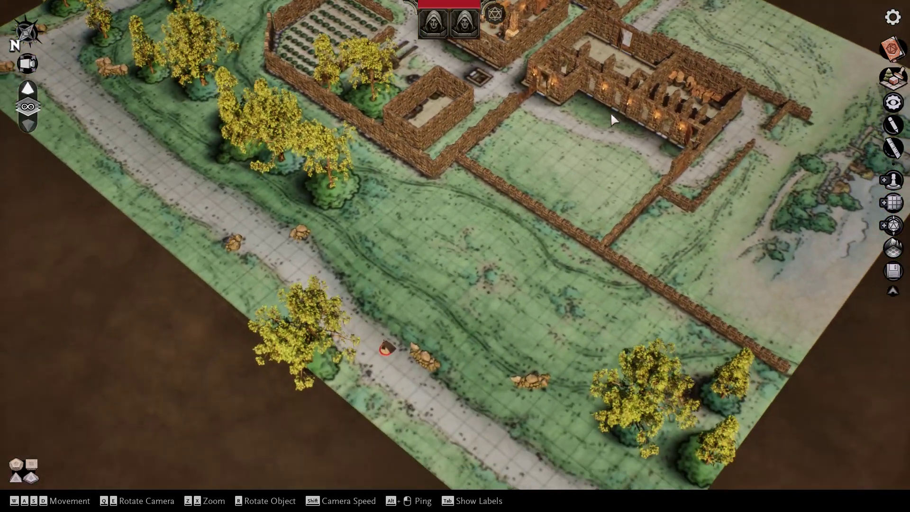
pyautogui.press('q')
pyautogui.press('e')
pyautogui.press('e')
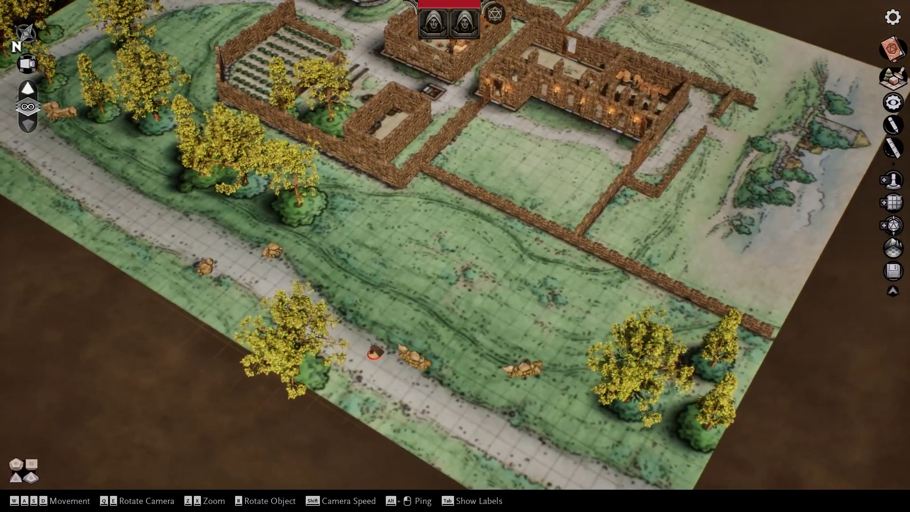
pyautogui.press('e')
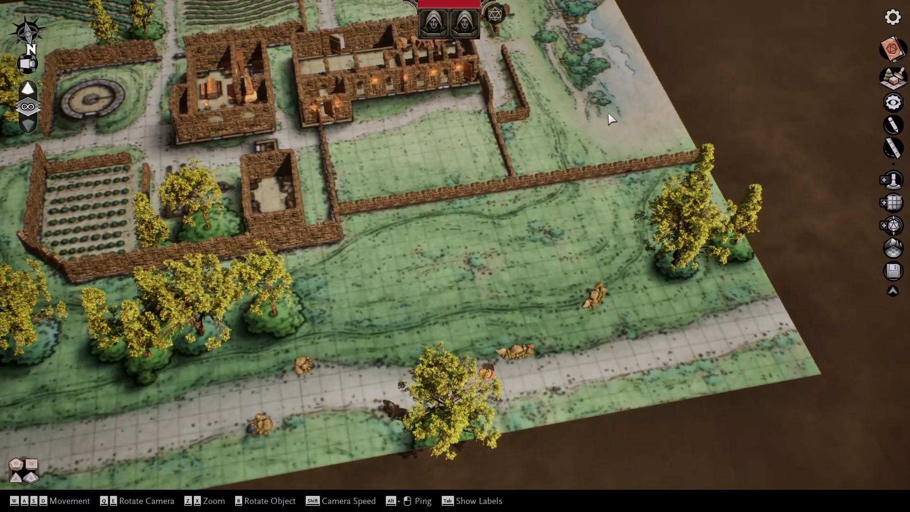
# Examine the roofless stone buildings, courtyard and enclosing walls of the farmstead from several angles.
pyautogui.press('w')
pyautogui.press('e')
pyautogui.press('e')
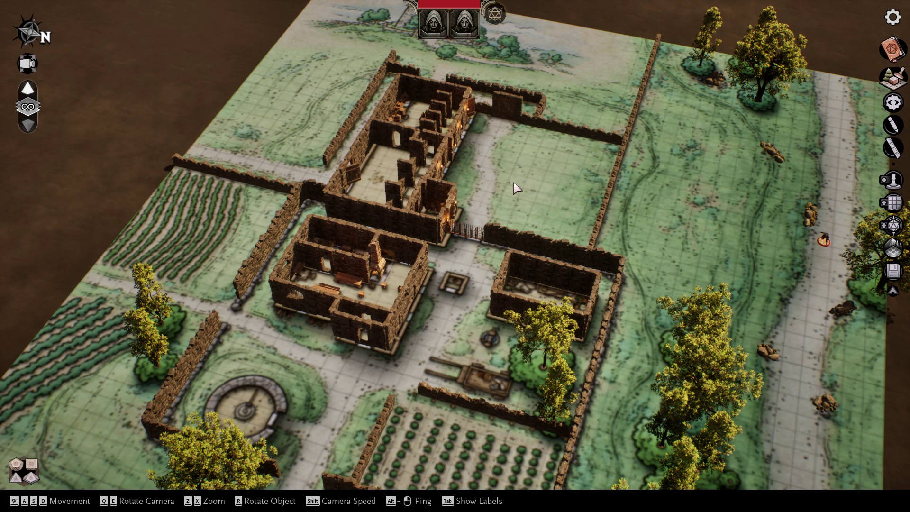
pyautogui.moveTo(523, 180)
pyautogui.mouseDown(button='middle')
pyautogui.moveTo(582, 166)
pyautogui.moveTo(526, 166)
pyautogui.mouseUp(button='middle')
pyautogui.press('e')
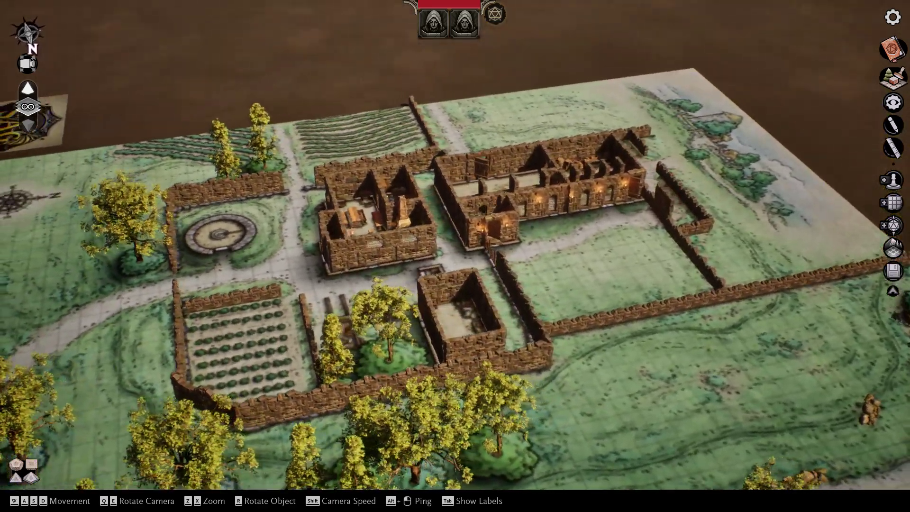
pyautogui.press('e')
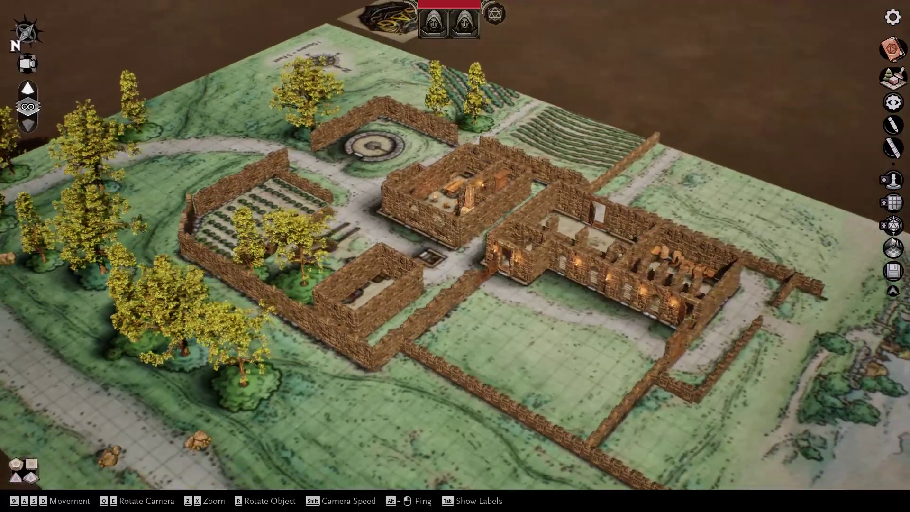
pyautogui.moveTo(522, 183)
pyautogui.mouseDown(button='middle')
pyautogui.moveTo(467, 211)
pyautogui.moveTo(522, 184)
pyautogui.mouseUp(button='middle')
pyautogui.press('q')
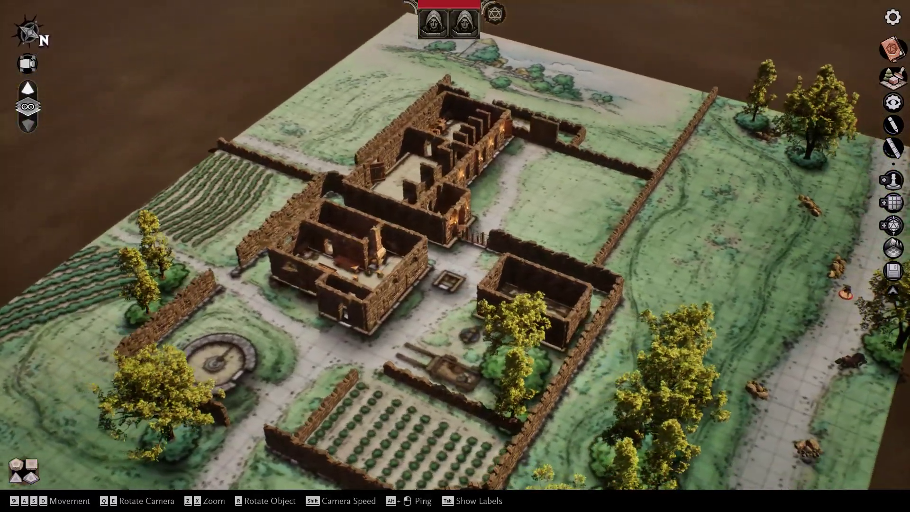
pyautogui.scroll(5, 526, 194)
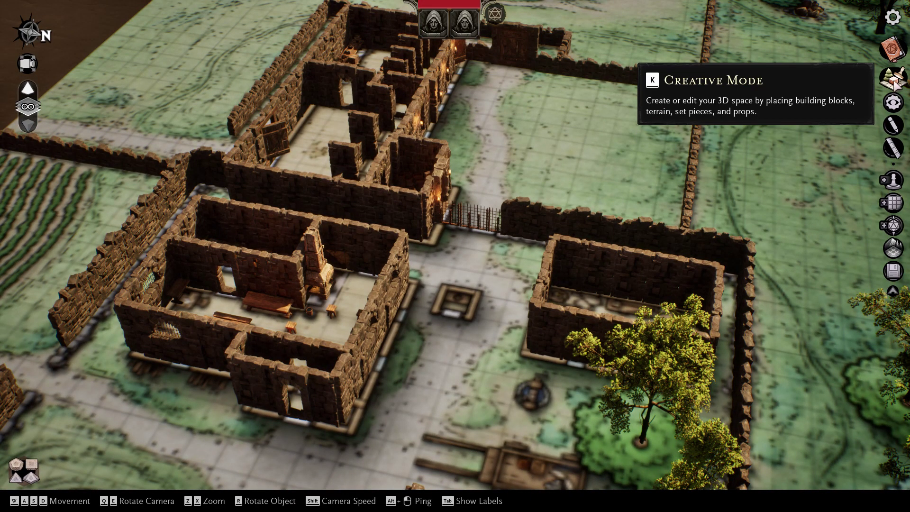
# Enter Creative Mode, browse the Basic Dungeon building blocks and open the list of asset themes.
pyautogui.press('k')
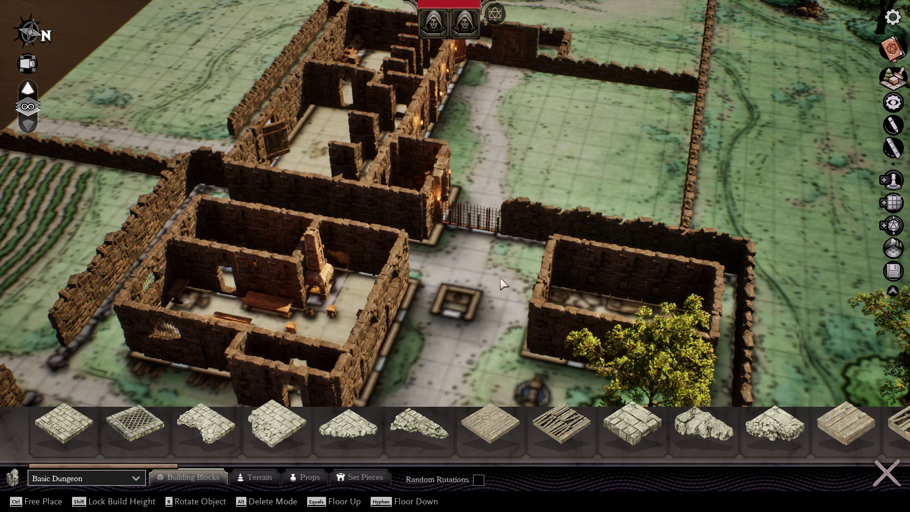
pyautogui.moveTo(154, 463); pyautogui.dragTo(529, 462)
pyautogui.scroll(-5, 529, 459)
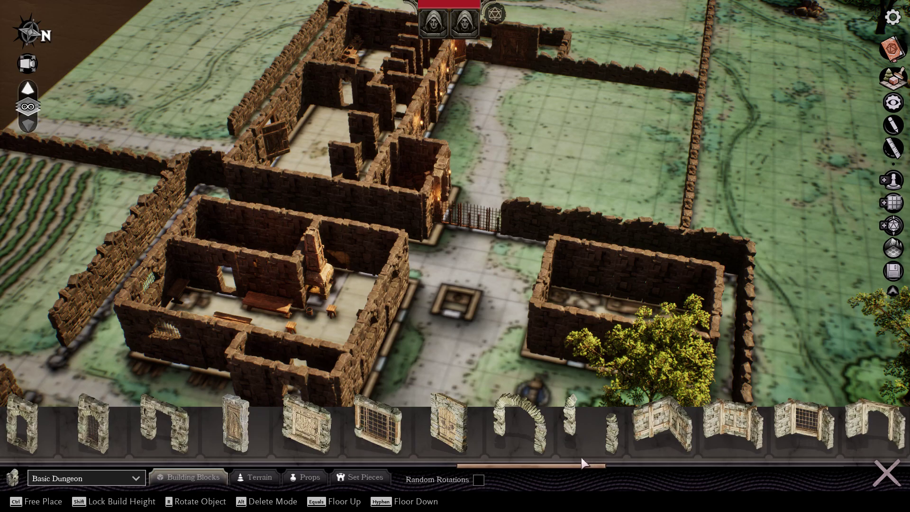
pyautogui.scroll(20, 415, 435)
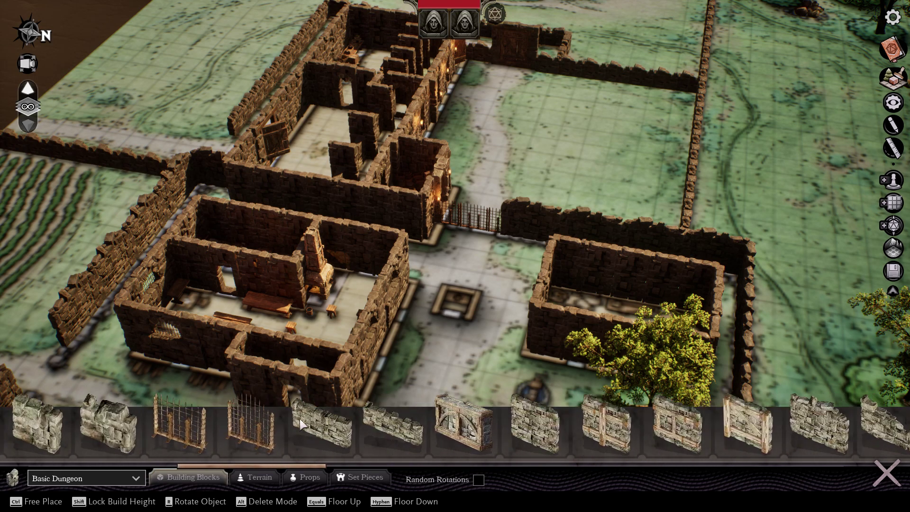
pyautogui.scroll(6, 285, 418)
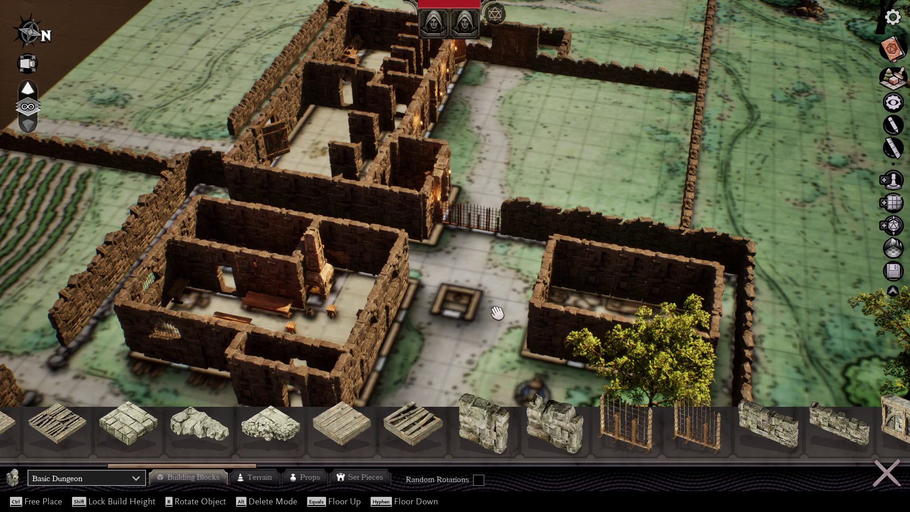
pyautogui.moveTo(455, 293); pyautogui.dragTo(493, 309, button='right')
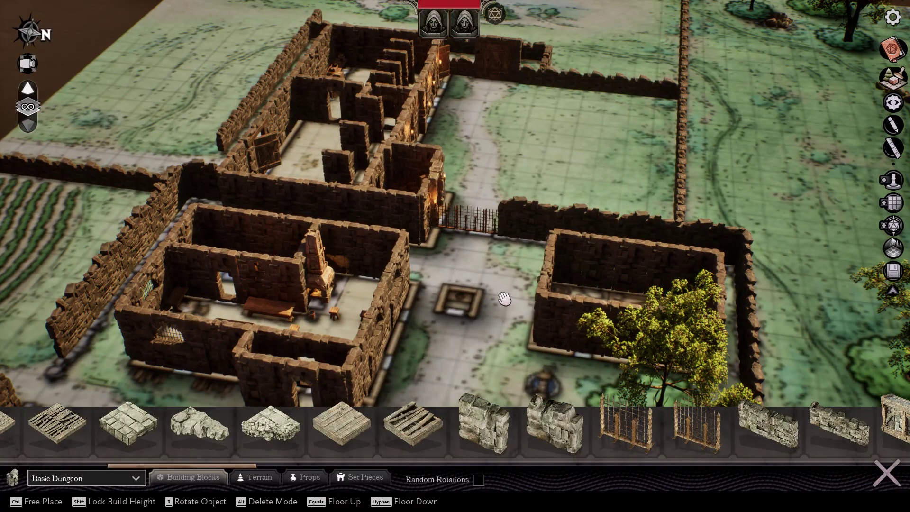
pyautogui.click(122, 478)
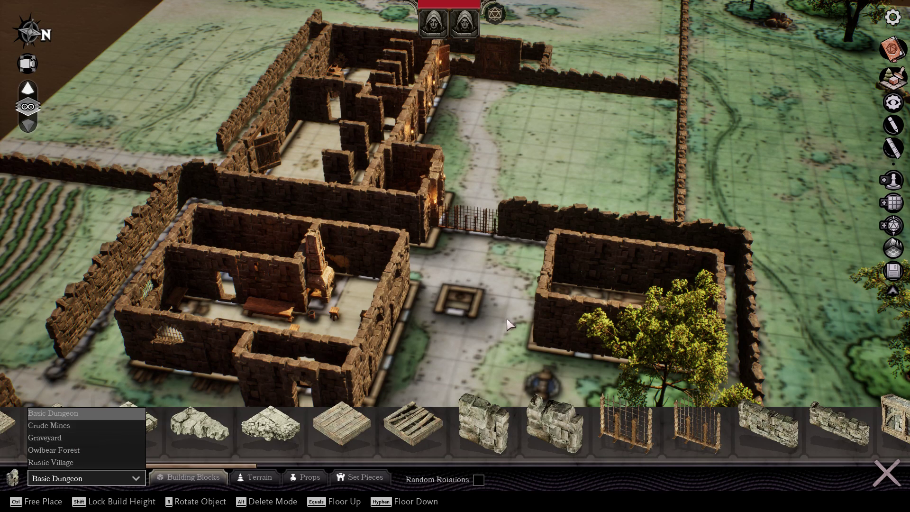
# Inspect the built farmstead from opposite sides, then close up on the house and long building.
pyautogui.scroll(-5, 507, 334)
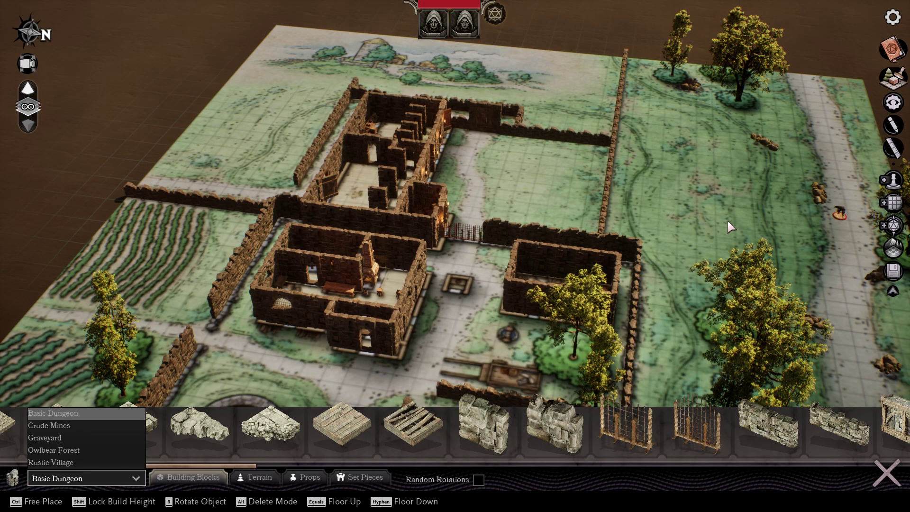
pyautogui.moveTo(692, 148); pyautogui.dragTo(232, 154, button='right')
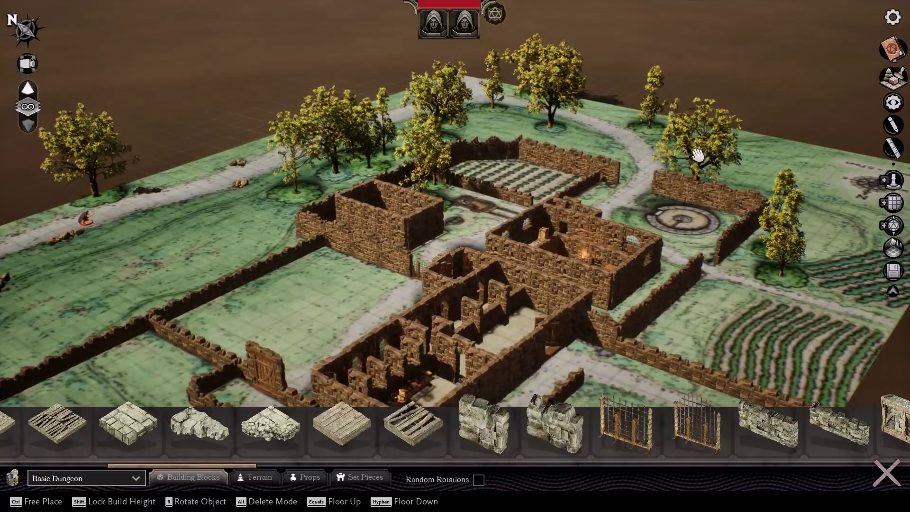
pyautogui.press('a')
pyautogui.moveTo(697, 155); pyautogui.dragTo(652, 170, button='right')
pyautogui.press('a')
pyautogui.press('w')
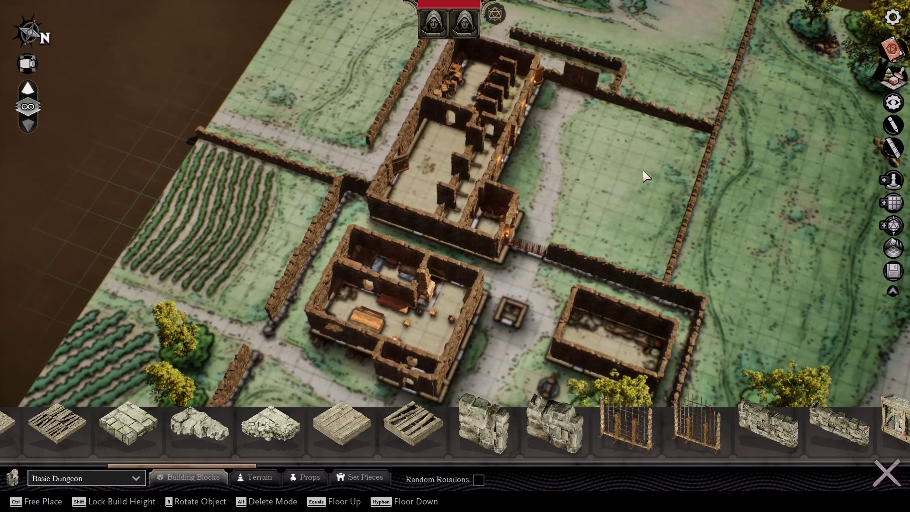
pyautogui.scroll(4, 637, 180)
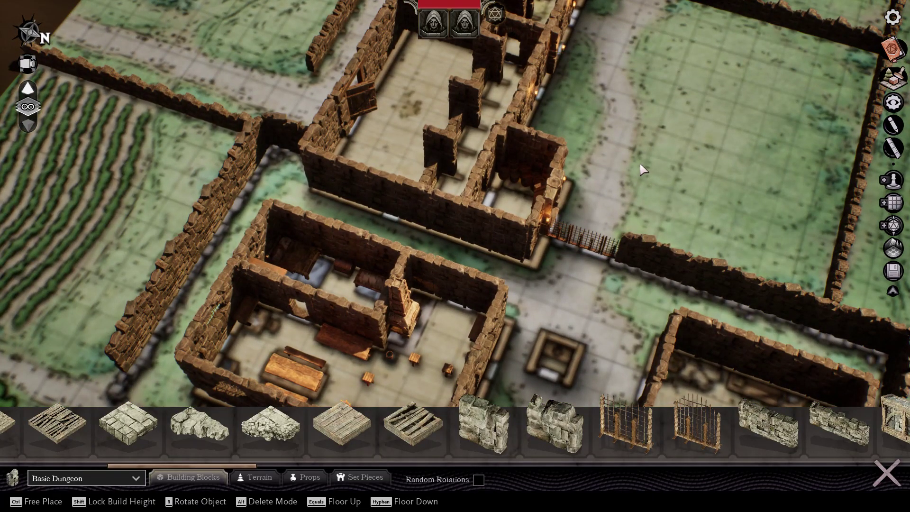
pyautogui.scroll(2, 634, 171)
pyautogui.scroll(-5, 286, 142)
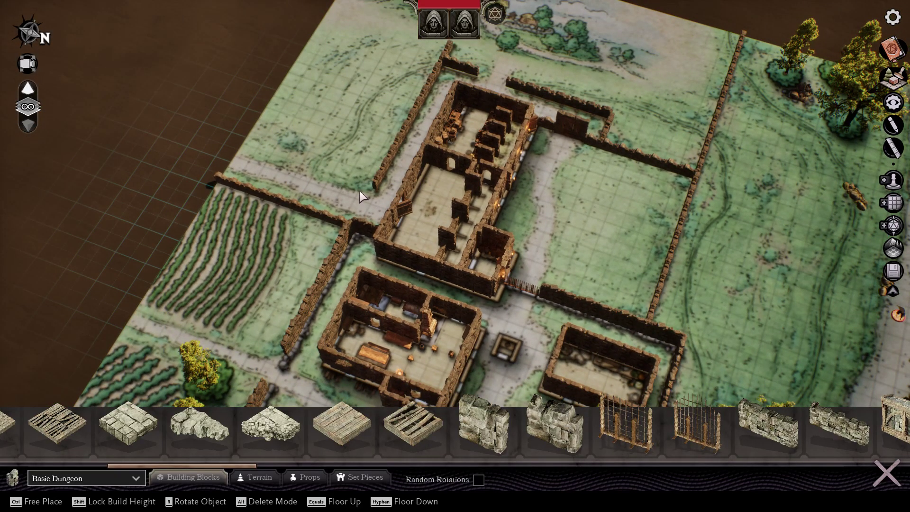
# Look over the crop fields and the map's outer edge, ending above the long building.
pyautogui.press('s')
pyautogui.press('a')
pyautogui.press('s')
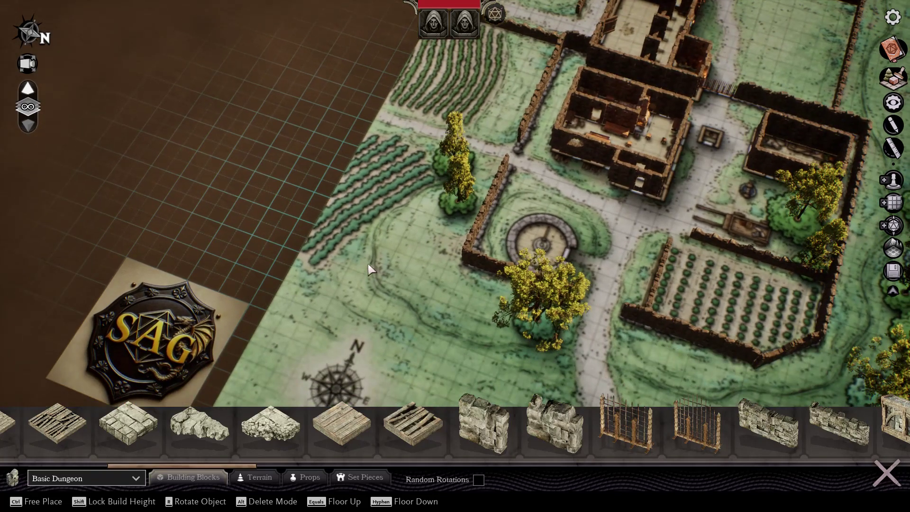
pyautogui.press('w')
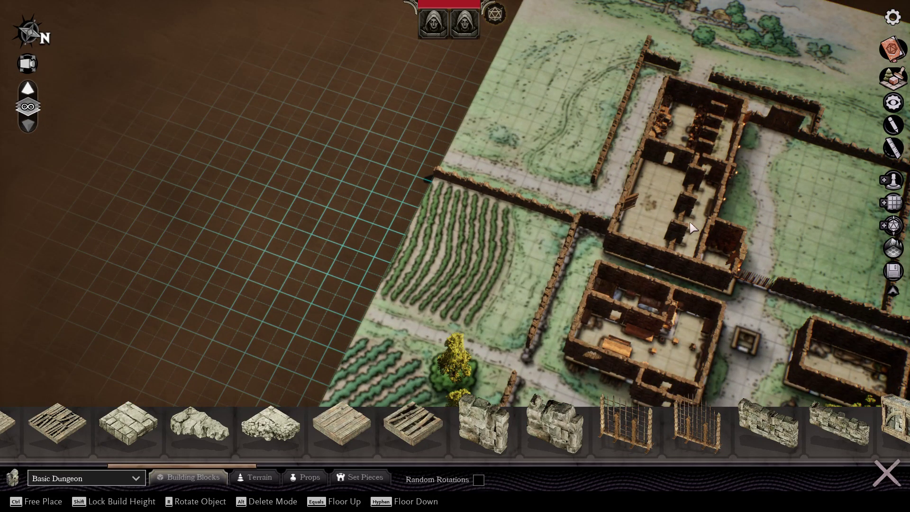
pyautogui.moveTo(785, 233); pyautogui.dragTo(837, 261, button='right')
pyautogui.press('s')
pyautogui.press('w')
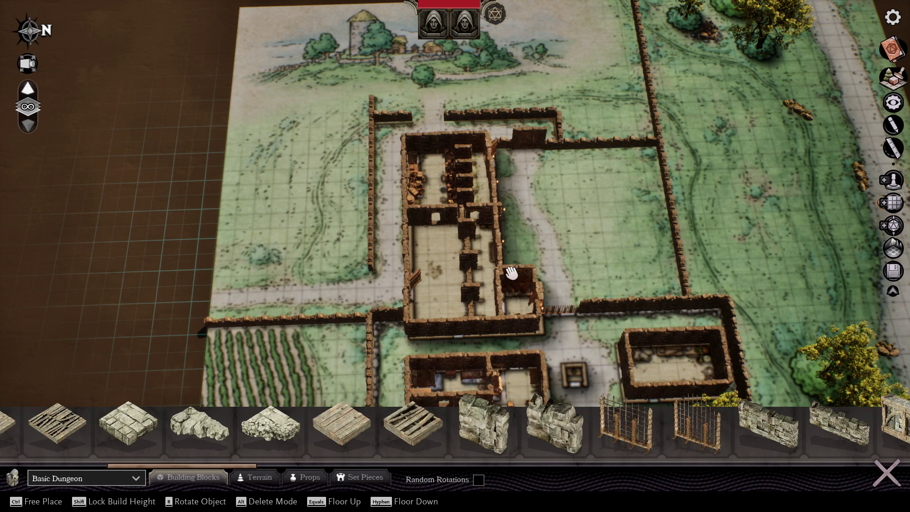
# Fill the long building's large room with wooden plank flooring, then delete that flooring again.
pyautogui.click(345, 438)
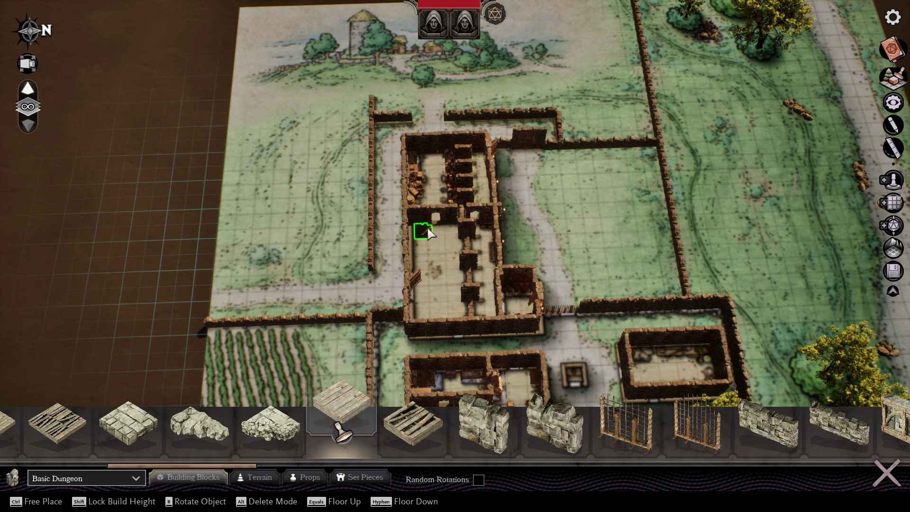
pyautogui.click(505, 315)
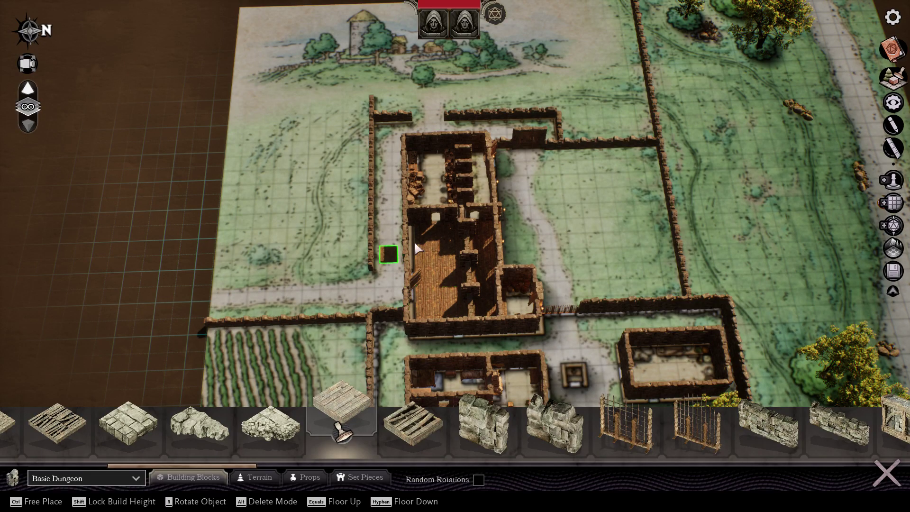
pyautogui.moveTo(480, 255); pyautogui.dragTo(423, 290, button='right')
pyautogui.rightClick(430, 258)
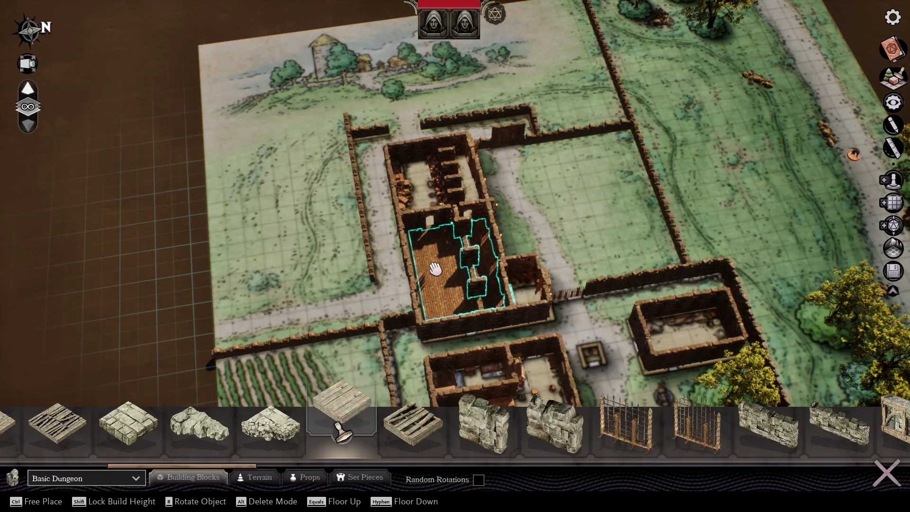
pyautogui.click(432, 255)
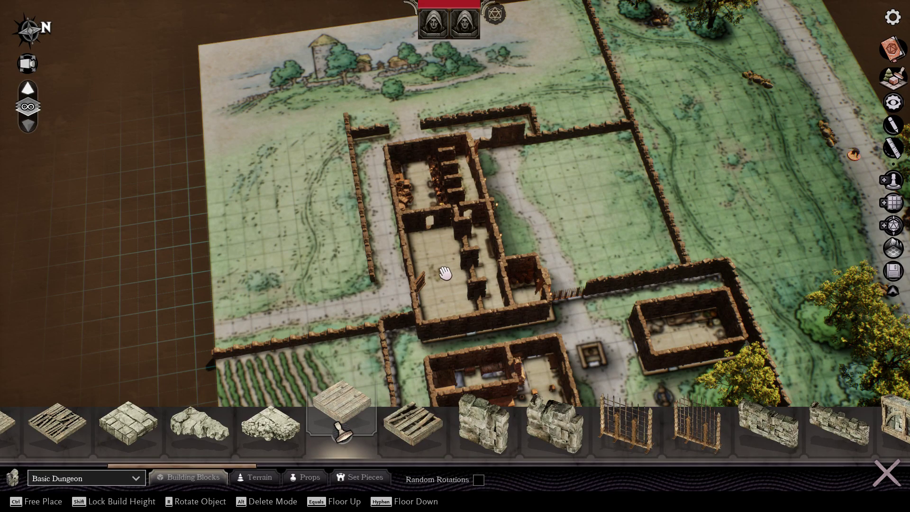
# Examine the printed floor and interior walls of the long building, then the surrounding farmstead.
pyautogui.scroll(3, 441, 275)
pyautogui.scroll(1, 439, 276)
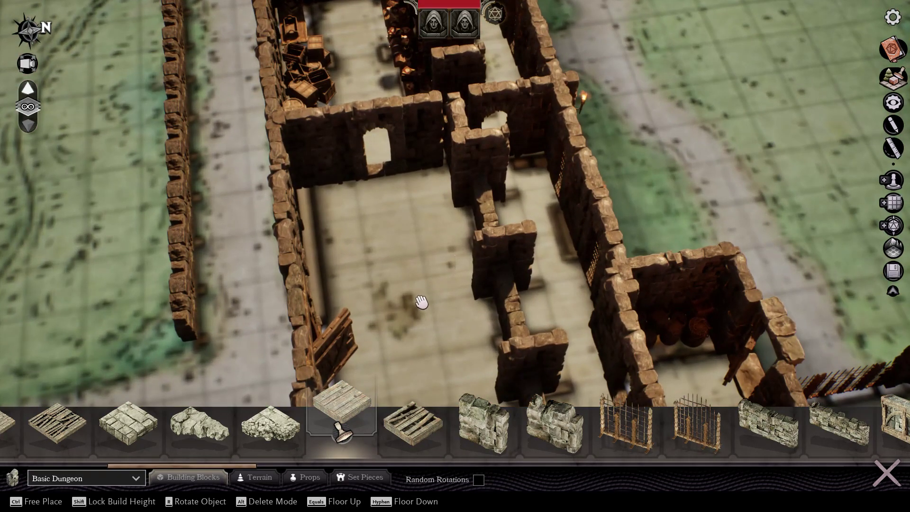
pyautogui.moveTo(552, 272)
pyautogui.mouseDown(button='right')
pyautogui.moveTo(502, 247)
pyautogui.moveTo(556, 275)
pyautogui.moveTo(544, 271)
pyautogui.mouseUp(button='right')
pyautogui.scroll(-3, 545, 272)
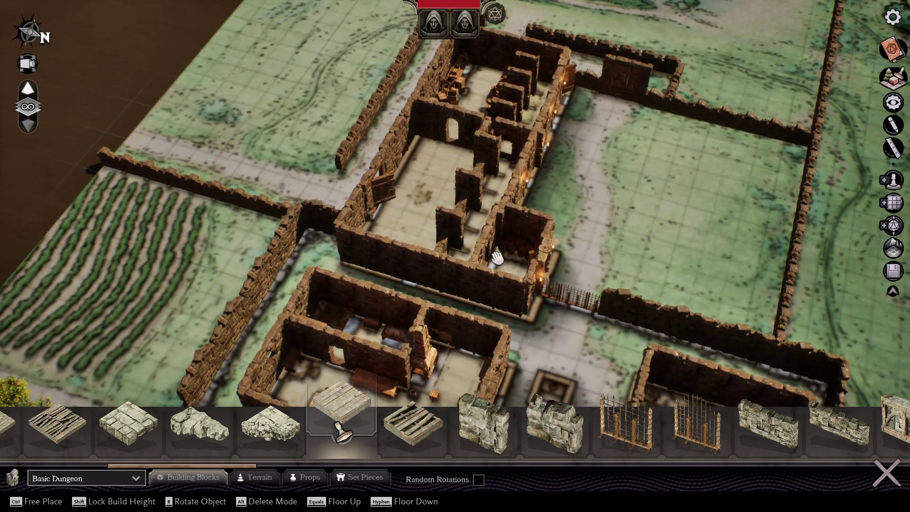
pyautogui.scroll(-4, 496, 257)
pyautogui.scroll(4, 586, 299)
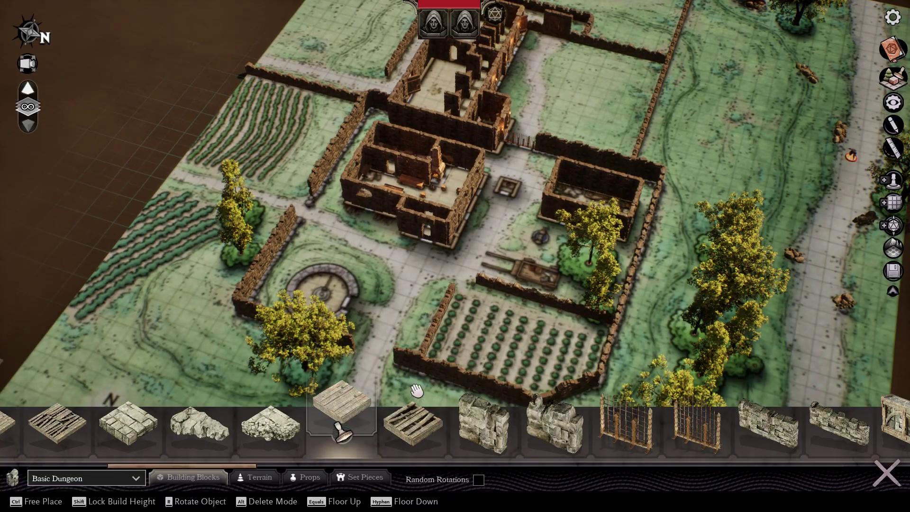
pyautogui.scroll(1, 538, 240)
pyautogui.moveTo(538, 240); pyautogui.dragTo(416, 263, button='right')
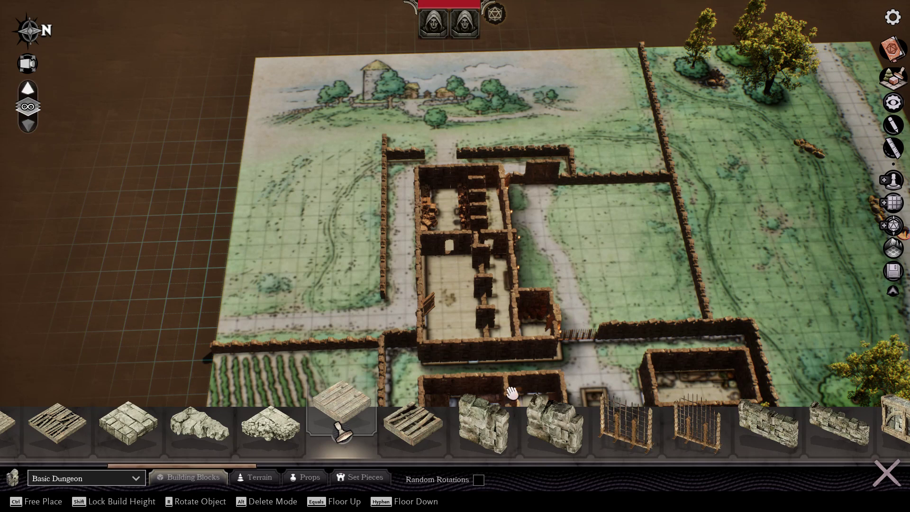
# Browse the Basic Dungeon terrain pieces from the ground patches and plants to the grass-topped rocks.
pyautogui.click(266, 475)
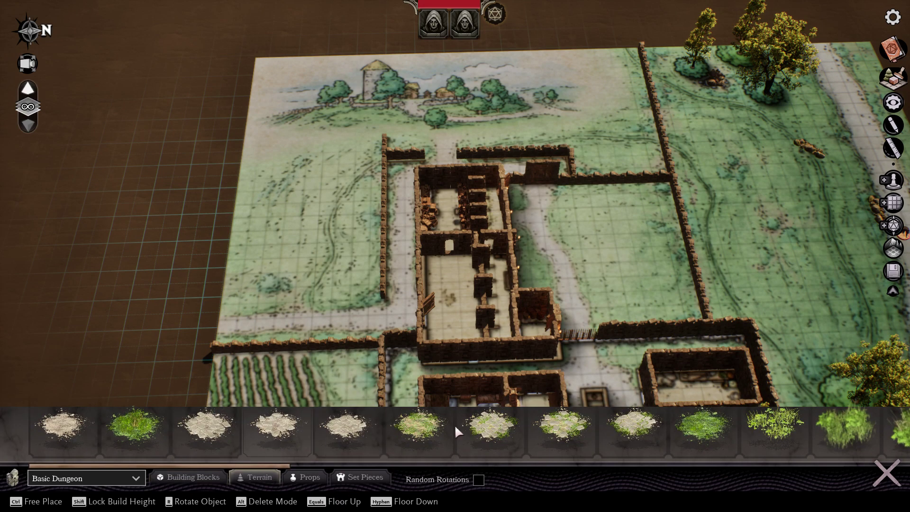
pyautogui.moveTo(283, 466); pyautogui.dragTo(459, 467)
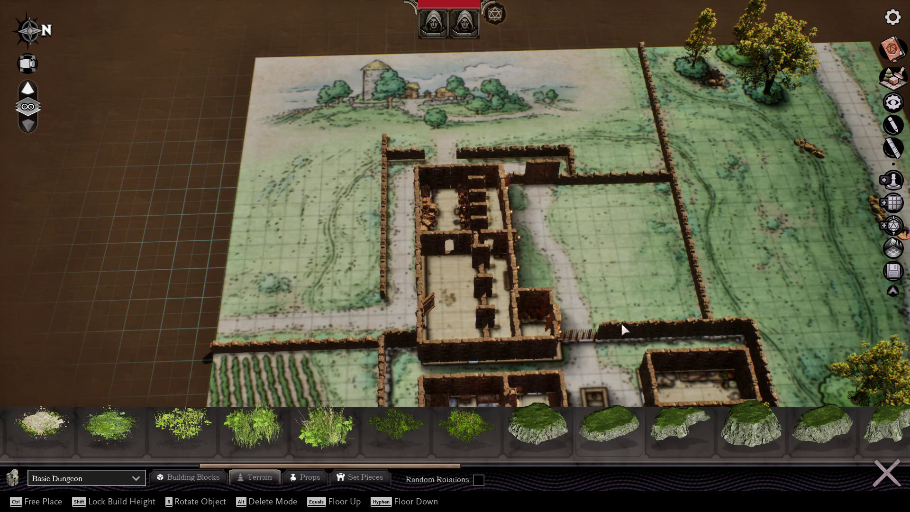
# Try out a large grass-topped rock on the empty ground beside the map, then remove it.
pyautogui.click(600, 433)
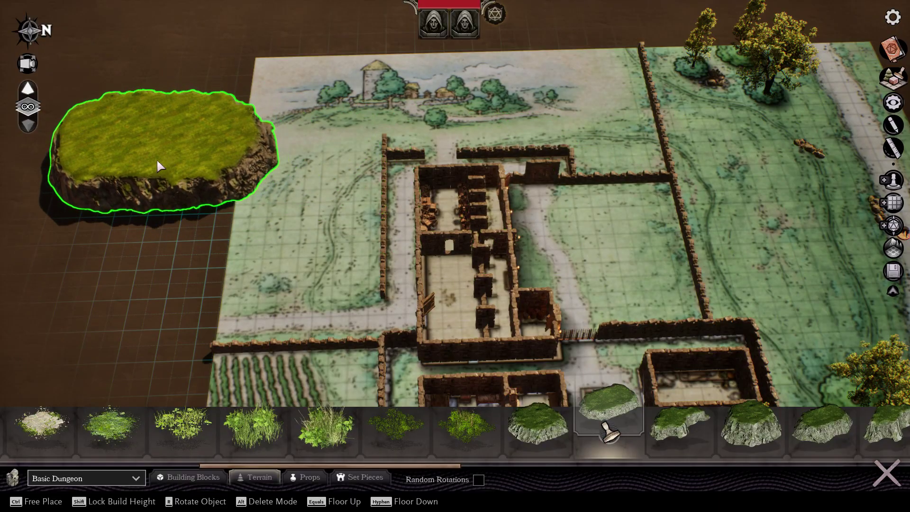
pyautogui.click(155, 162)
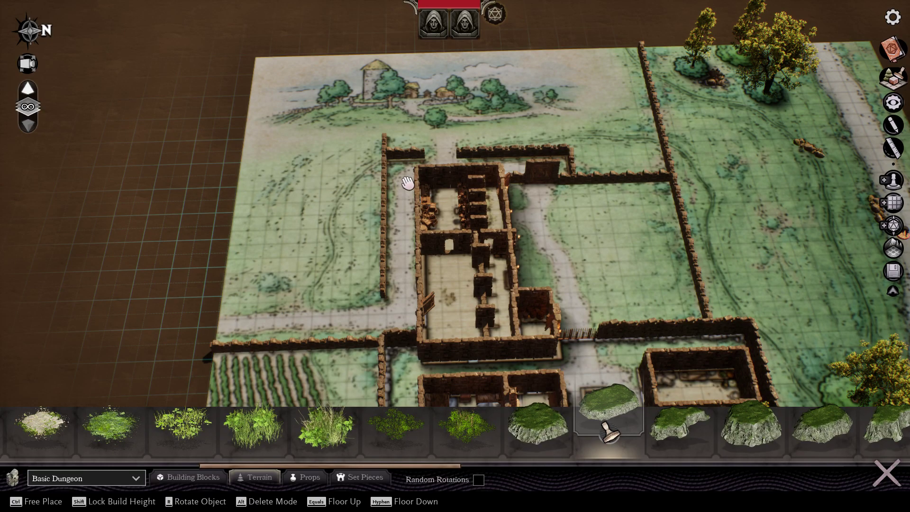
# Examine the long building, the smaller house and the surrounding walls from above, up close and at an angle.
pyautogui.moveTo(521, 246); pyautogui.dragTo(327, 204, button='right')
pyautogui.moveTo(611, 255); pyautogui.dragTo(630, 342, button='right')
pyautogui.press('s')
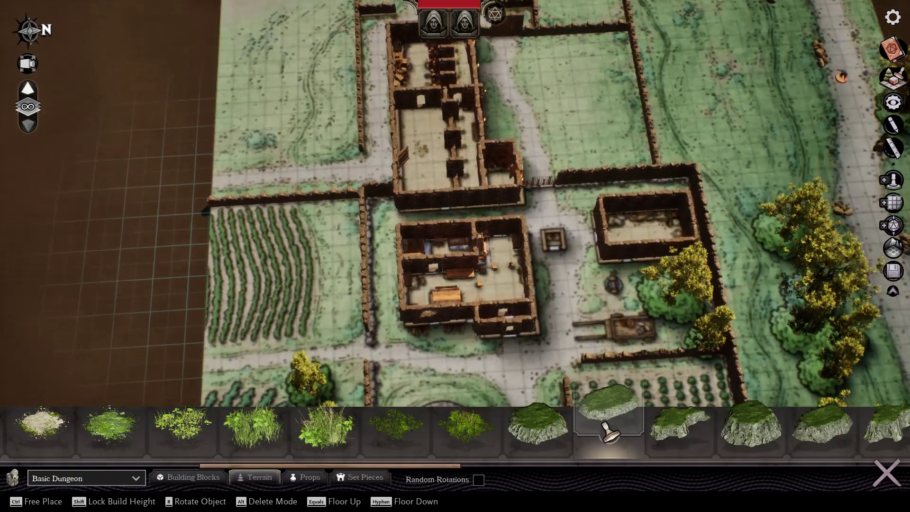
pyautogui.moveTo(459, 209); pyautogui.dragTo(450, 233, button='middle')
pyautogui.scroll(8, 451, 233)
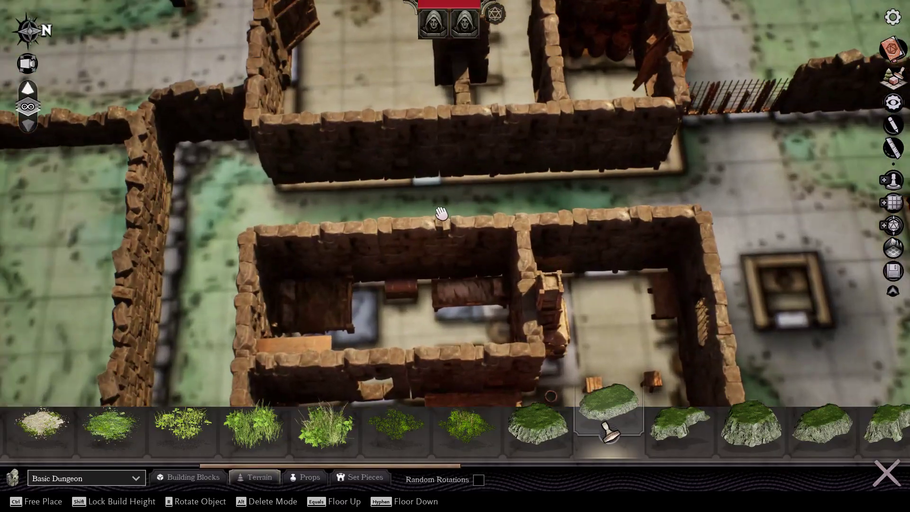
pyautogui.scroll(-8, 435, 159)
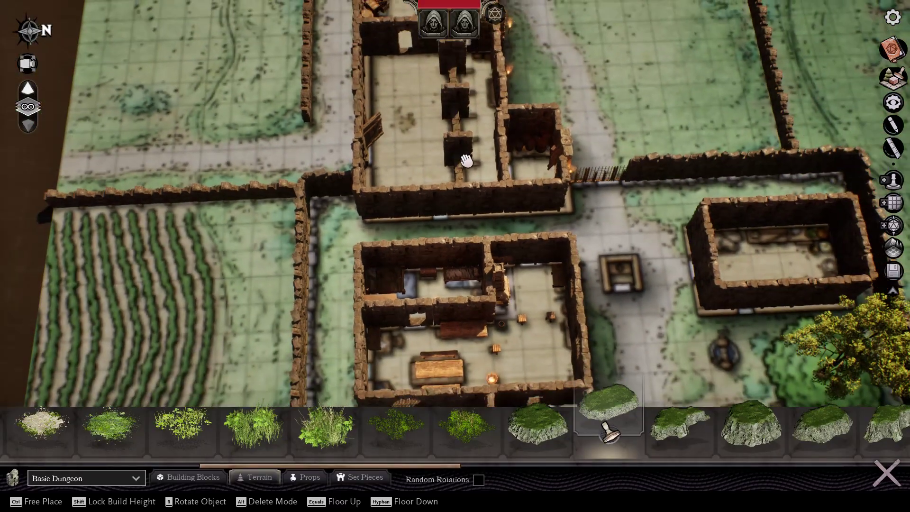
pyautogui.moveTo(435, 159); pyautogui.dragTo(590, 275, button='right')
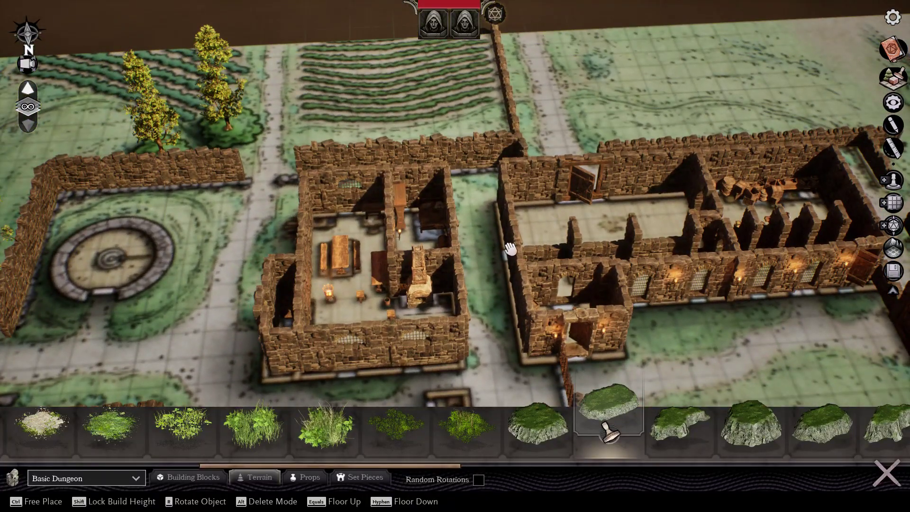
# Copy the smaller house's barred-window wall onto the empty ground beside the map, and delete a solid section of the long building's end wall.
pyautogui.moveTo(419, 266); pyautogui.dragTo(428, 298, button='right')
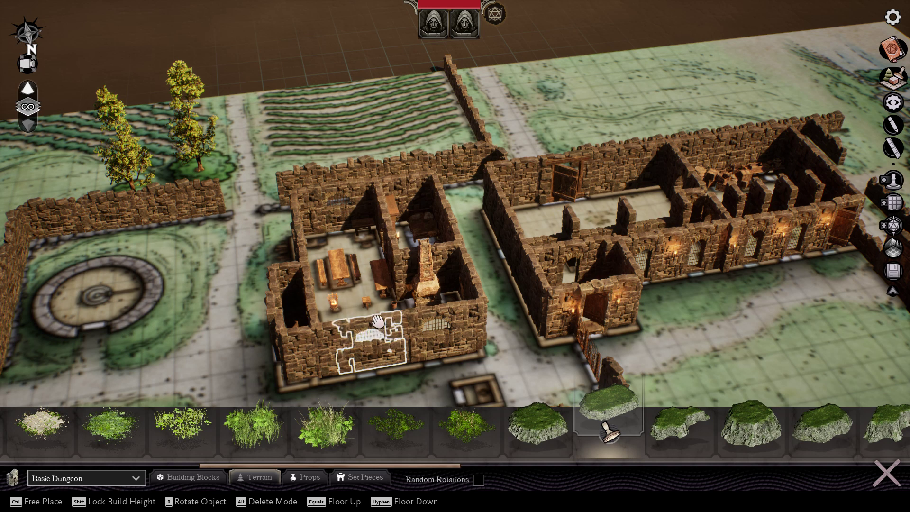
pyautogui.click(382, 48)
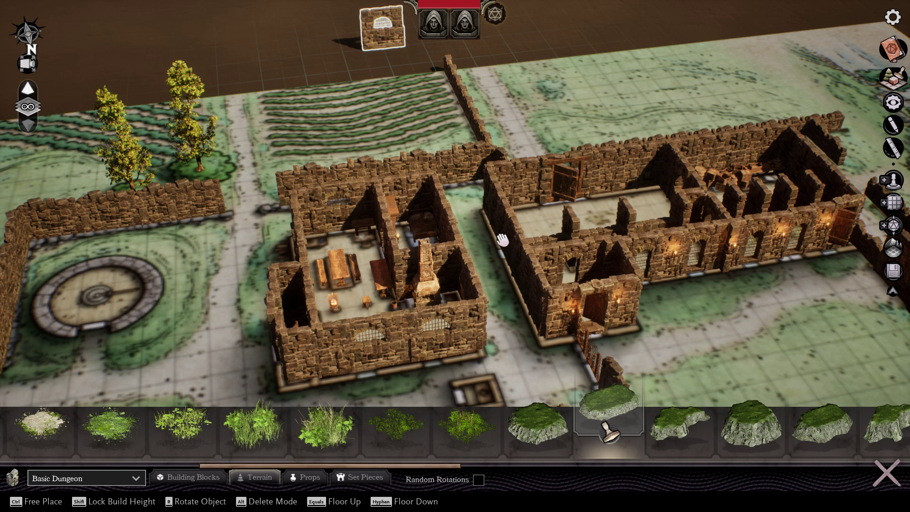
pyautogui.moveTo(483, 232); pyautogui.dragTo(460, 254, button='right')
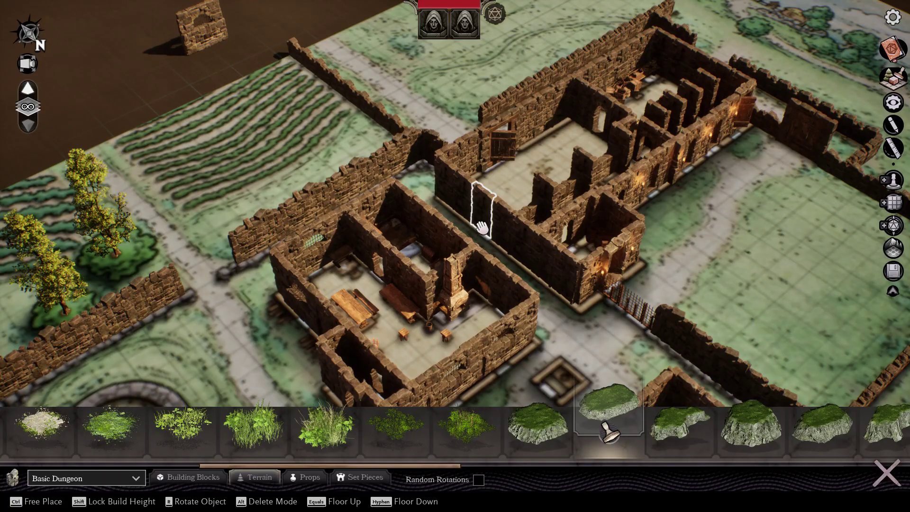
pyautogui.press('Delete')
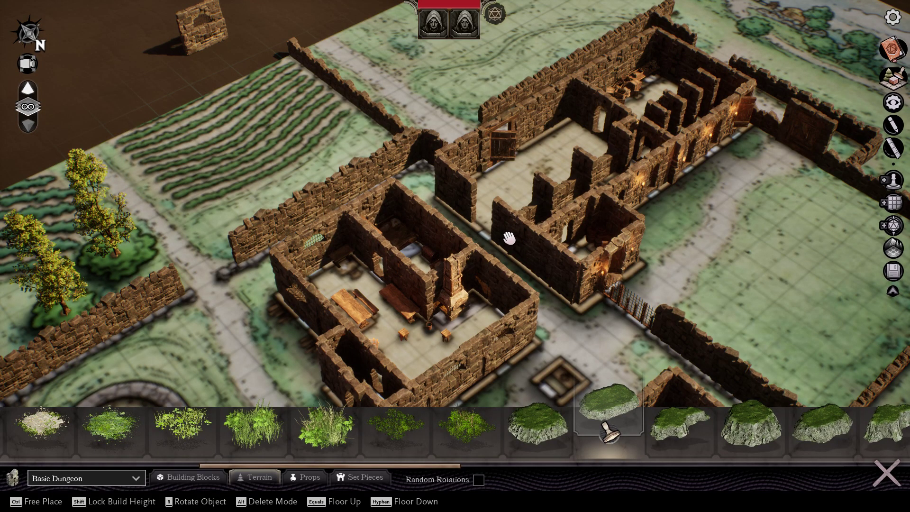
# Rotate the copied window wall in line with the long building's end wall and fit it into the gap.
pyautogui.click(198, 23)
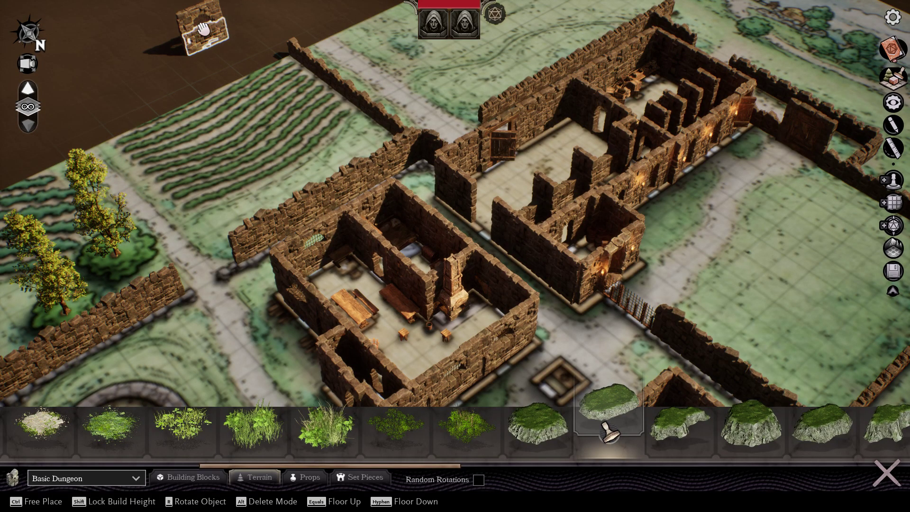
pyautogui.moveTo(191, 24); pyautogui.dragTo(234, 74)
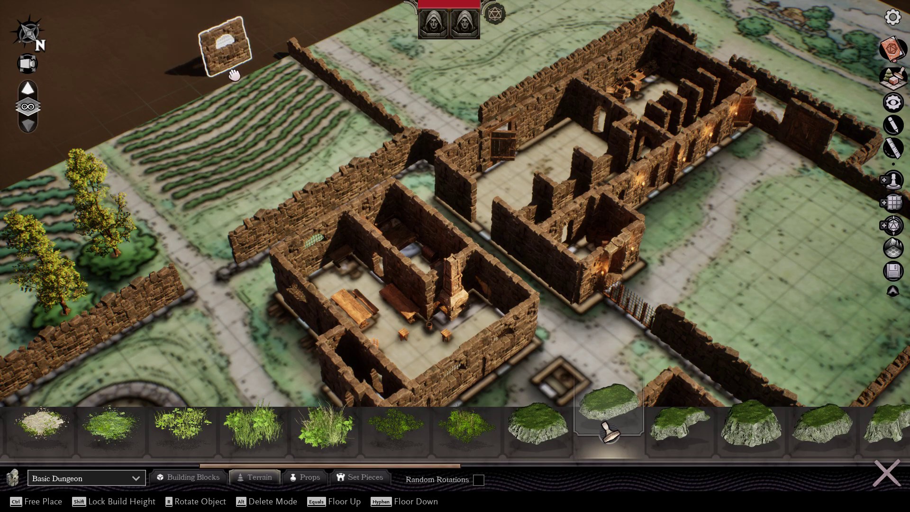
pyautogui.press('r')
pyautogui.press('r')
pyautogui.press('r')
pyautogui.press('r')
pyautogui.press('r')
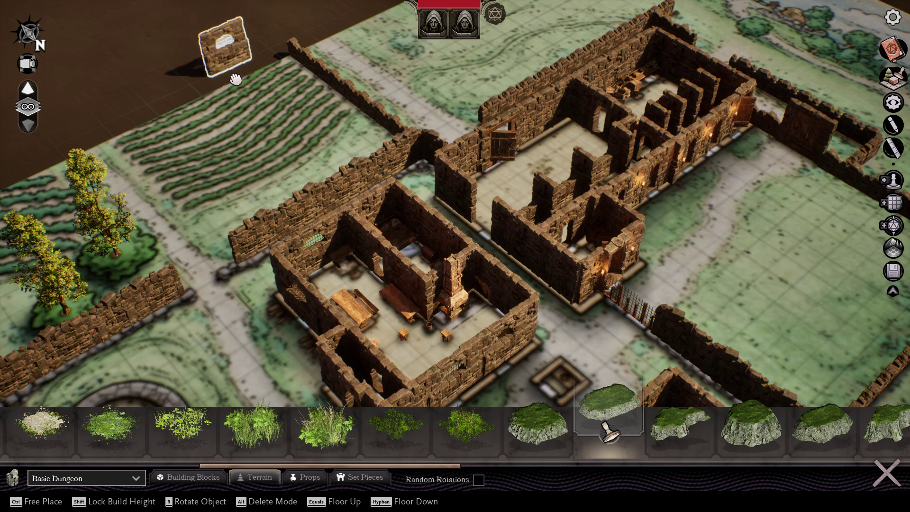
pyautogui.moveTo(234, 77); pyautogui.dragTo(473, 225)
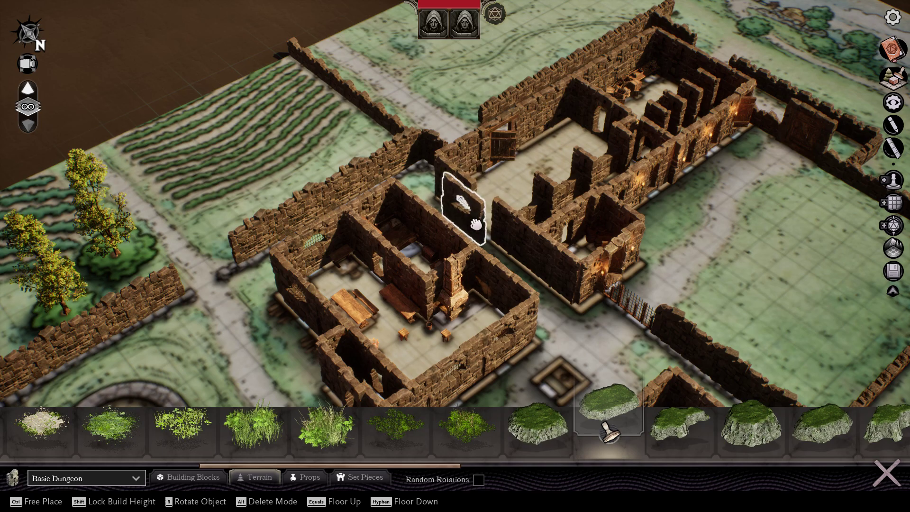
pyautogui.moveTo(475, 225); pyautogui.dragTo(492, 236)
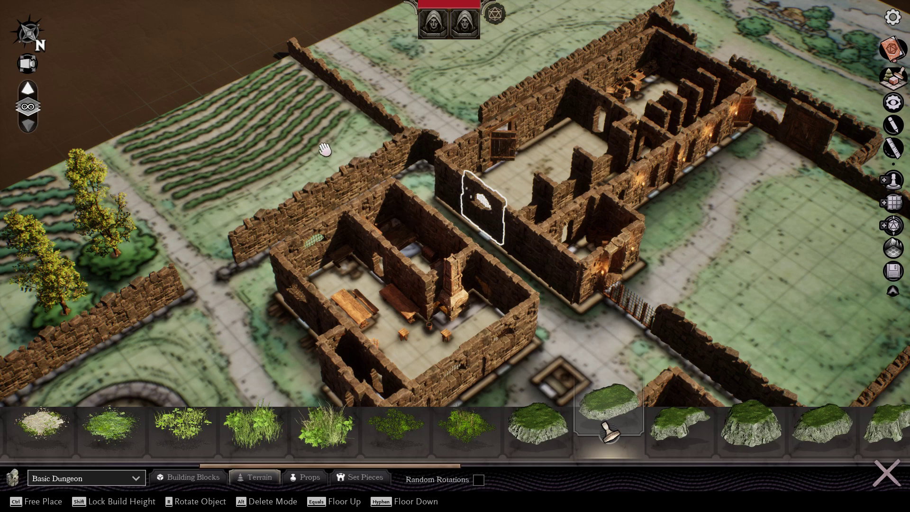
# Delete the solid wall section by the chimney on the smaller house's side facing the long building.
pyautogui.moveTo(296, 147); pyautogui.dragTo(601, 278, button='middle')
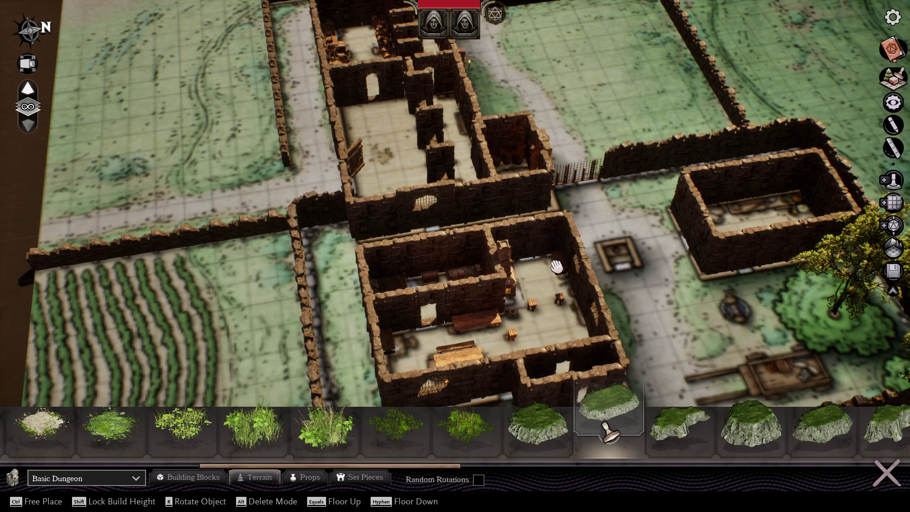
pyautogui.moveTo(632, 235); pyautogui.dragTo(535, 265, button='right')
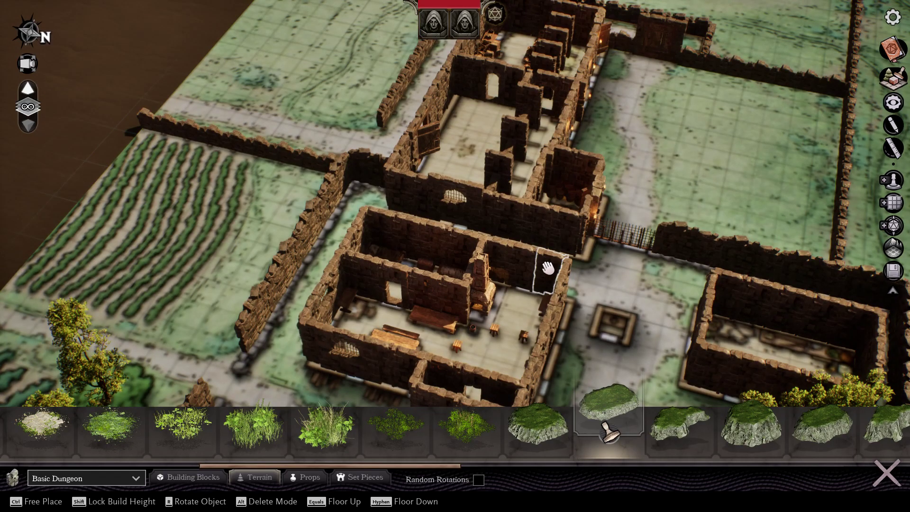
pyautogui.keyDown('alt'); pyautogui.click(535, 294); pyautogui.keyUp('alt')
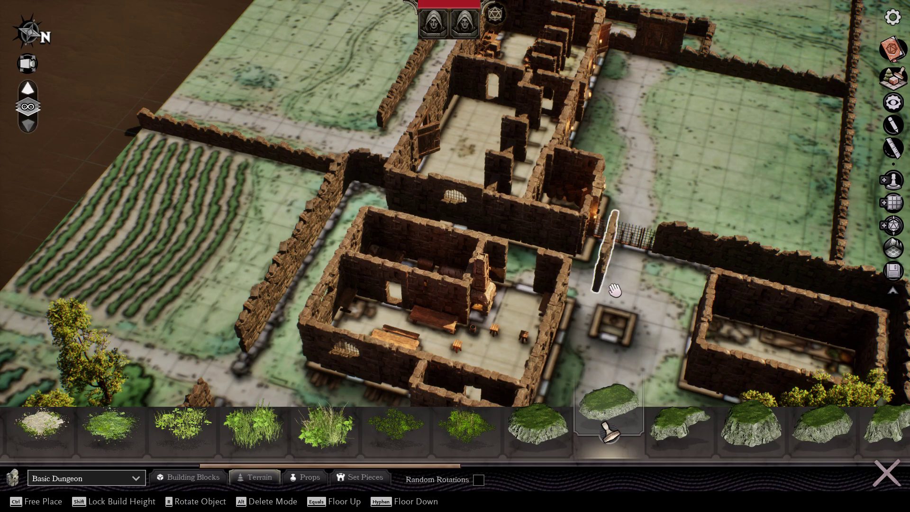
# Try to position and turn a copied window wall on the path outside the smaller house, then remove it.
pyautogui.click(605, 352)
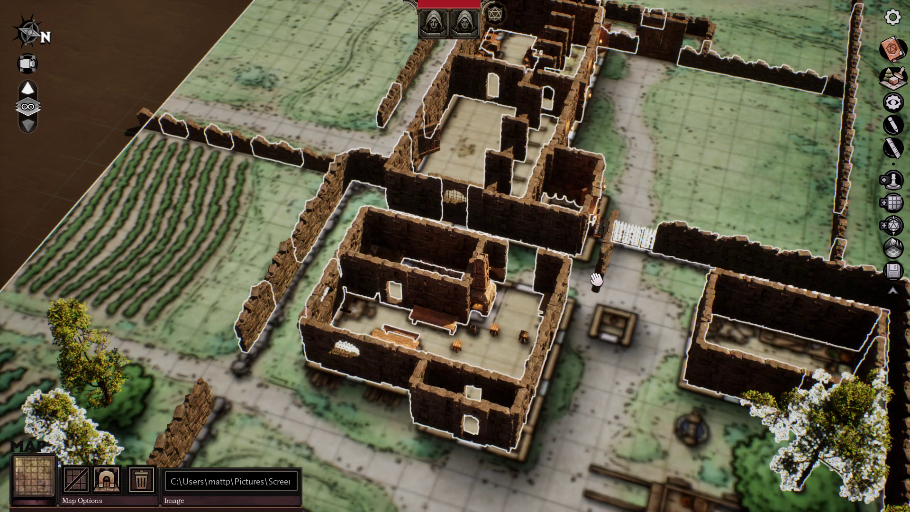
pyautogui.click(55, 148)
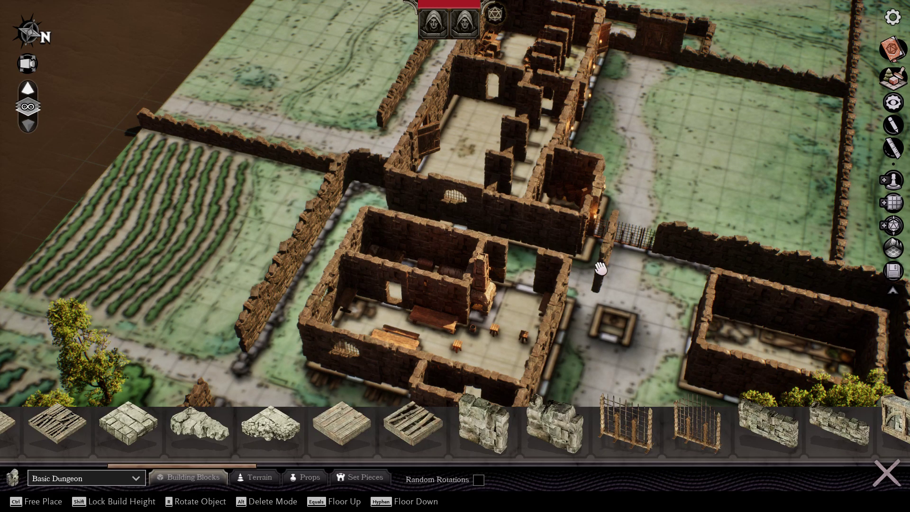
pyautogui.moveTo(609, 262); pyautogui.dragTo(613, 290)
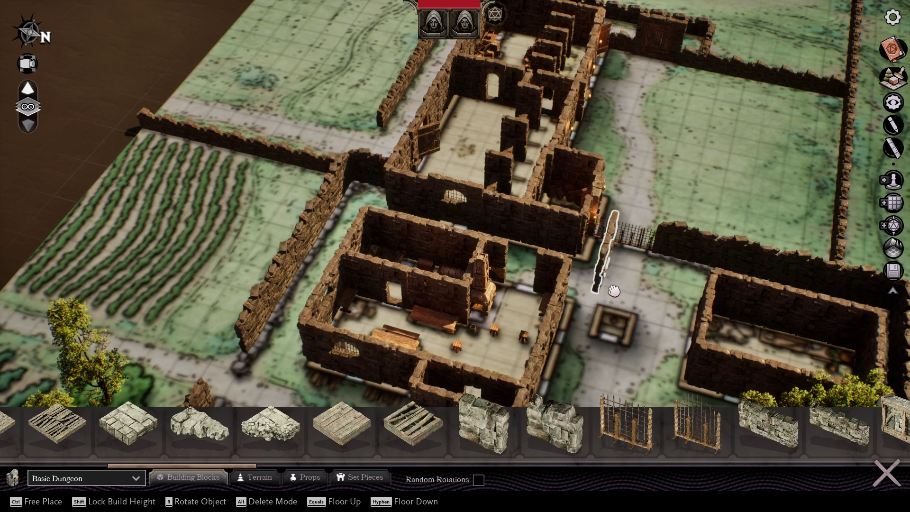
pyautogui.moveTo(623, 286); pyautogui.dragTo(533, 244, button='right')
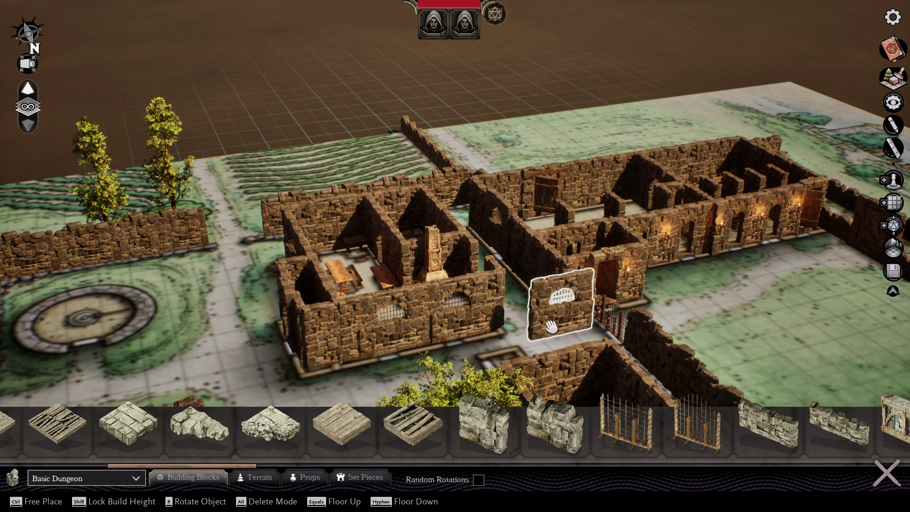
pyautogui.moveTo(550, 326)
pyautogui.mouseDown()
pyautogui.moveTo(583, 357)
pyautogui.moveTo(561, 339)
pyautogui.mouseUp()
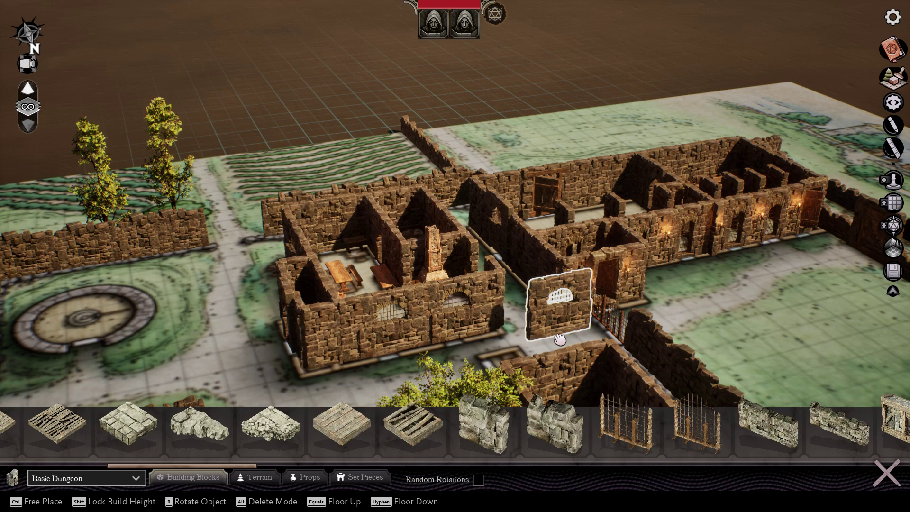
pyautogui.press('r')
pyautogui.press('r')
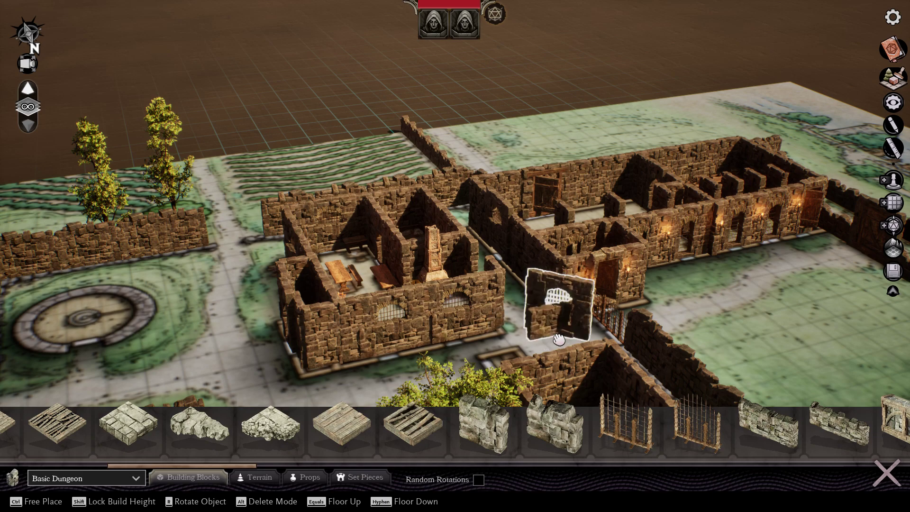
pyautogui.rightClick(547, 310)
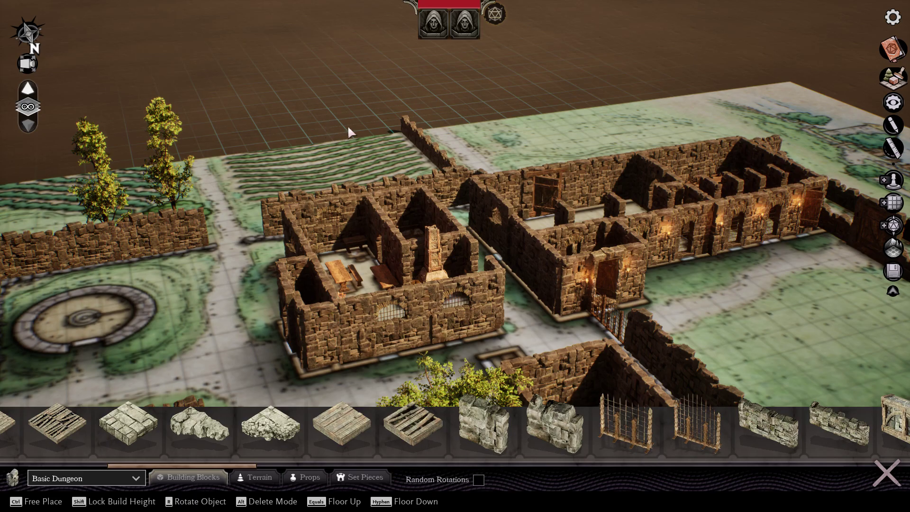
# Paste another window wall copy, move it onto the crop field and rotate it parallel to the smaller house's open side.
pyautogui.hotkey('ctrl', 'v')
pyautogui.moveTo(372, 126); pyautogui.dragTo(265, 106, button='right')
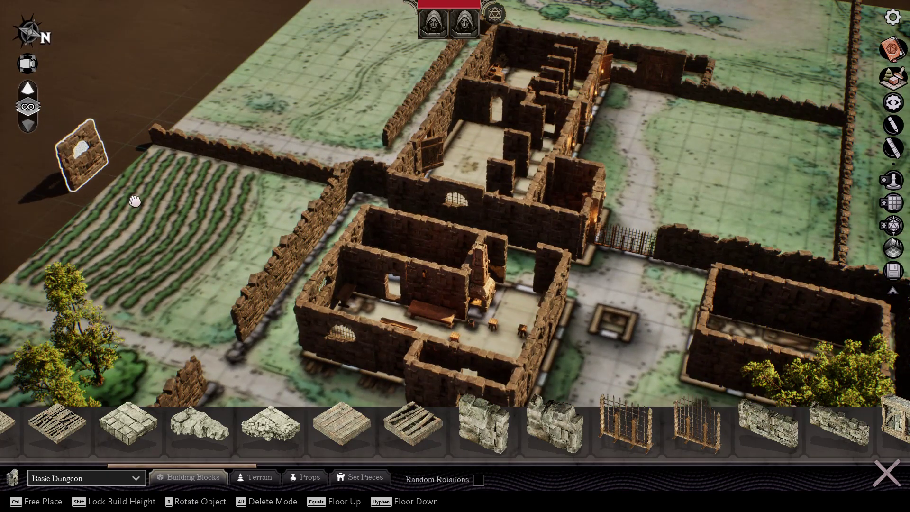
pyautogui.press('r')
pyautogui.press('r')
pyautogui.press('r')
pyautogui.press('r')
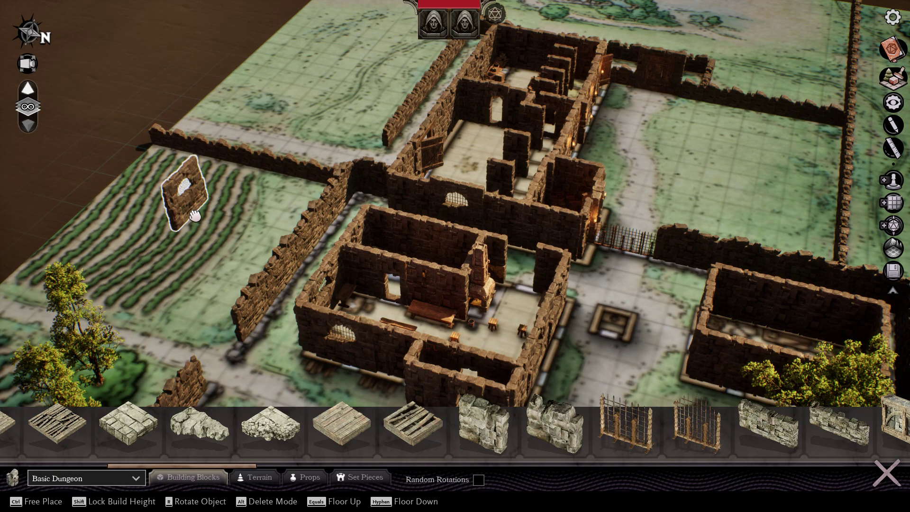
pyautogui.press('r')
pyautogui.press('r')
pyautogui.press('r')
pyautogui.press('r')
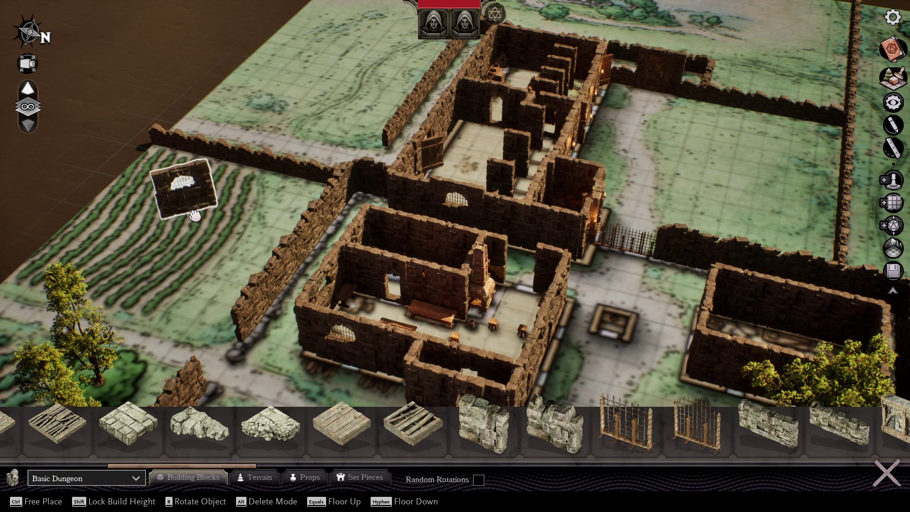
# Move the window wall across to the smaller house and fit it into the gap beside the chimney.
pyautogui.moveTo(493, 282); pyautogui.dragTo(634, 301)
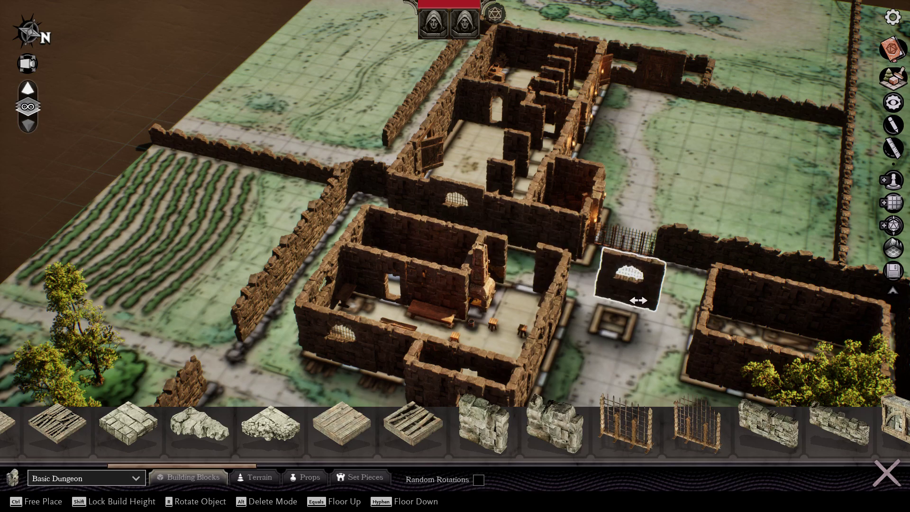
pyautogui.moveTo(634, 307); pyautogui.dragTo(564, 299)
pyautogui.press('r')
pyautogui.press('r')
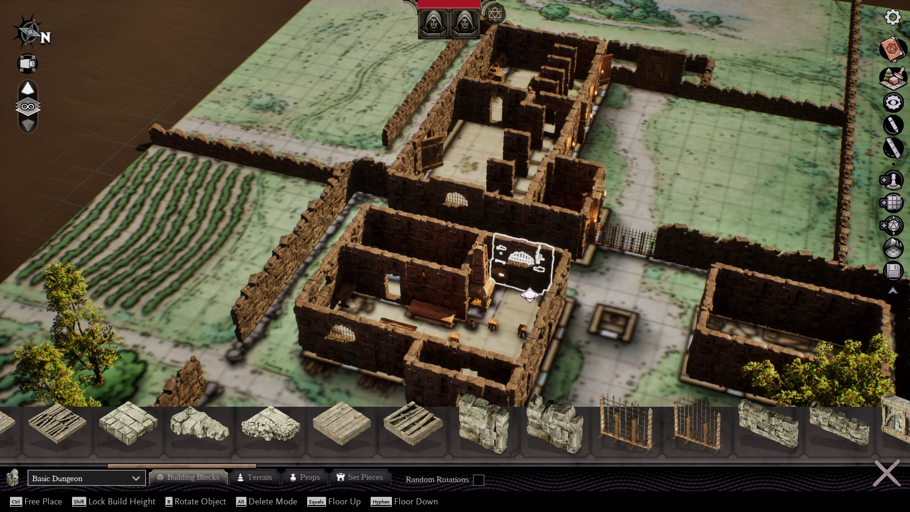
# Place two wooden tables from the Basic Dungeon props along the long inner wall of the small outbuilding.
pyautogui.moveTo(608, 297); pyautogui.dragTo(582, 249, button='middle')
pyautogui.scroll(2, 586, 300)
pyautogui.press('w')
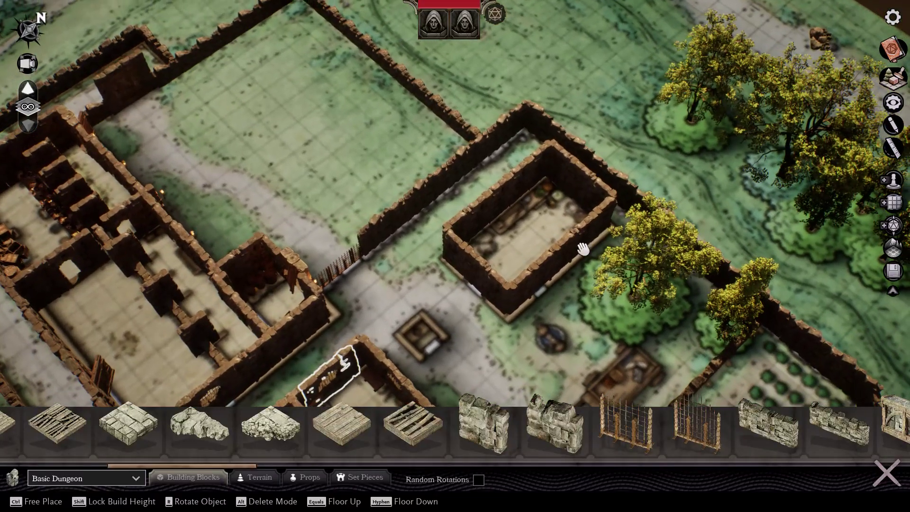
pyautogui.click(300, 473)
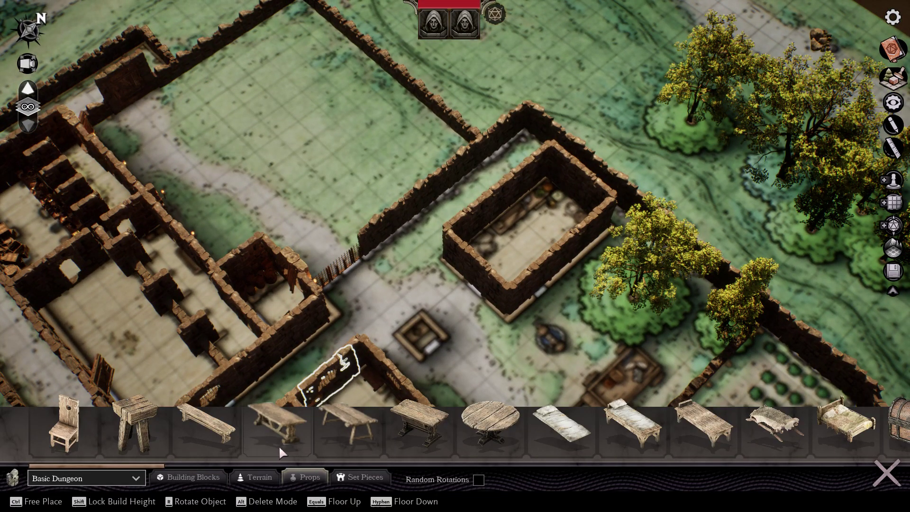
pyautogui.click(276, 431)
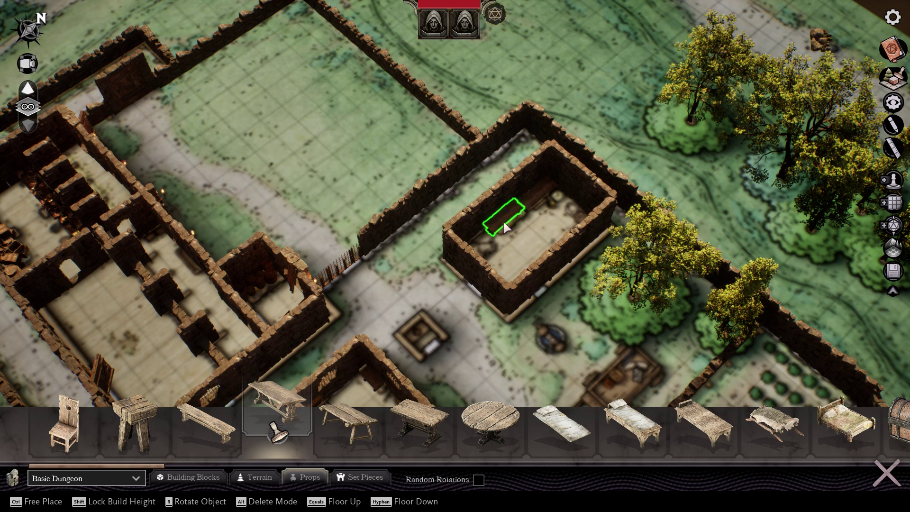
pyautogui.click(506, 221)
# Turn on random rotations and cover the two tables in the small outbuilding with book-stack and scroll clutter props.
pyautogui.scroll(-5, 206, 458)
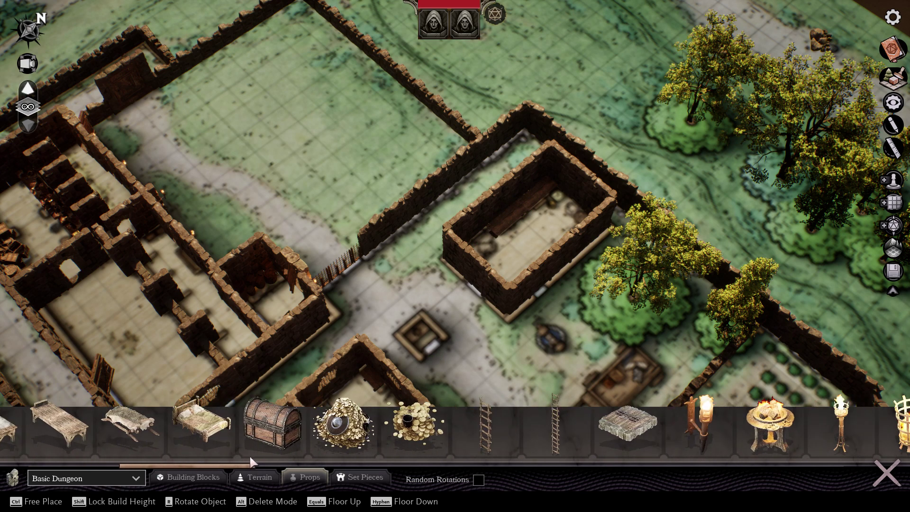
pyautogui.scroll(-8, 265, 457)
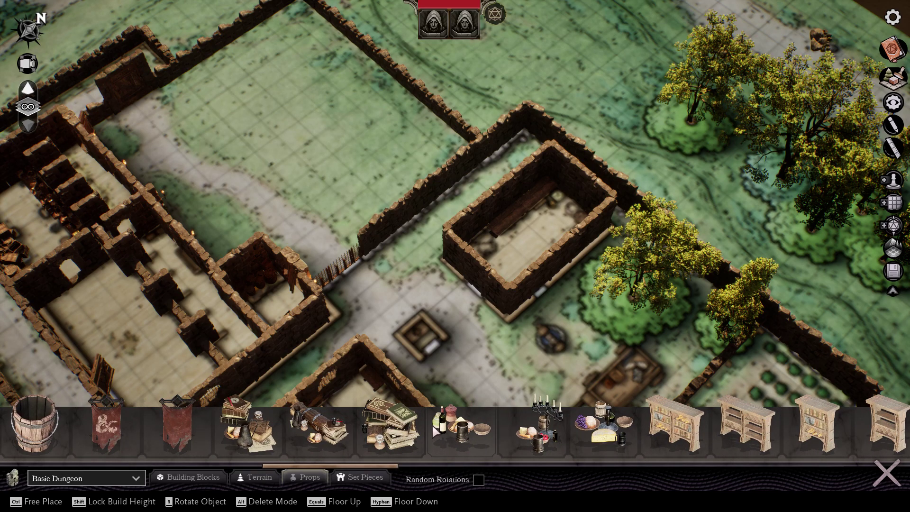
pyautogui.click(383, 431)
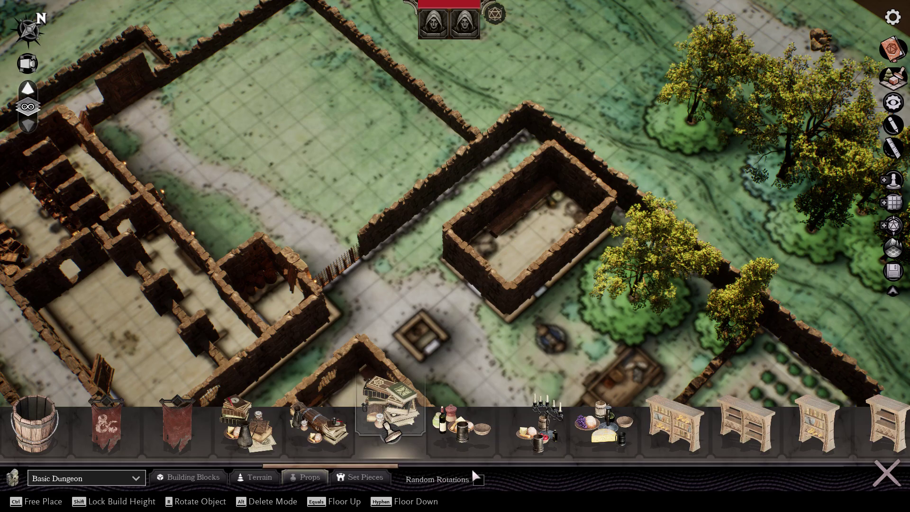
pyautogui.click(478, 480)
pyautogui.click(317, 437)
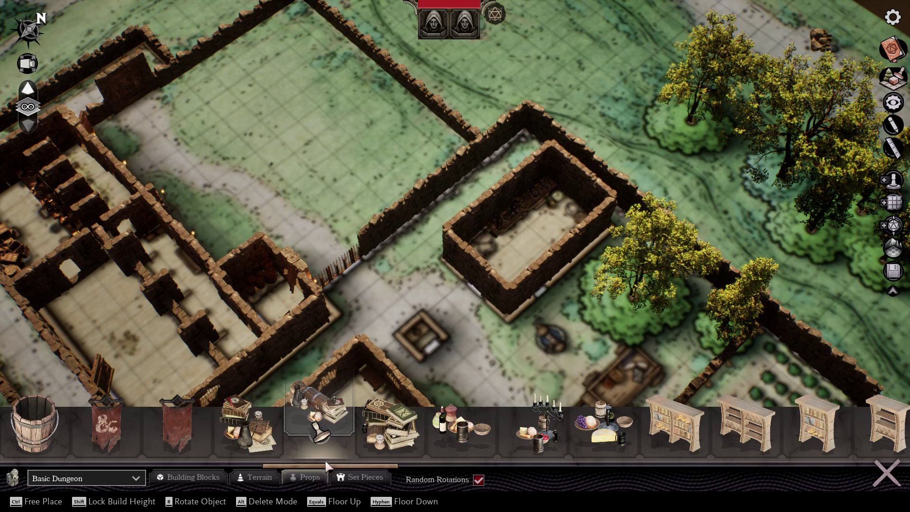
# Place a cluster of barrels and crates and a single rope-bound barrel at the north end of the small outbuilding.
pyautogui.moveTo(329, 467); pyautogui.dragTo(518, 439)
pyautogui.click(406, 417)
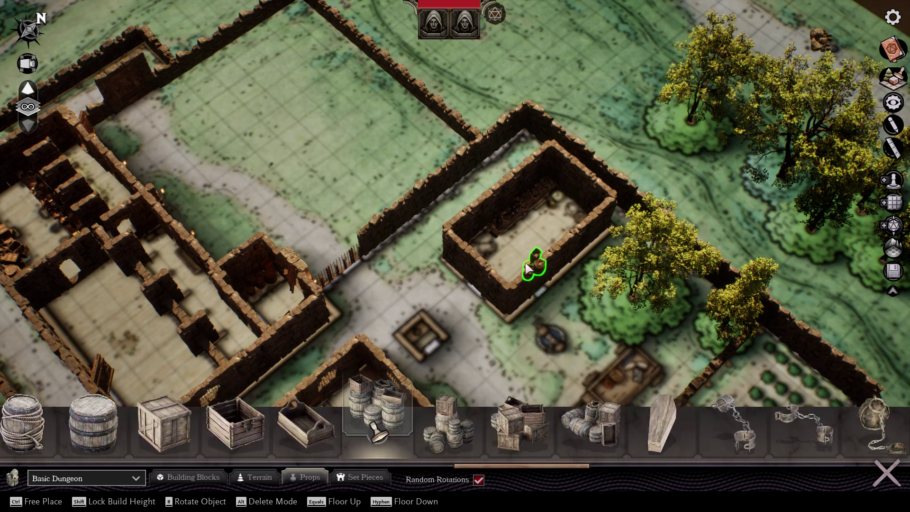
pyautogui.click(555, 212)
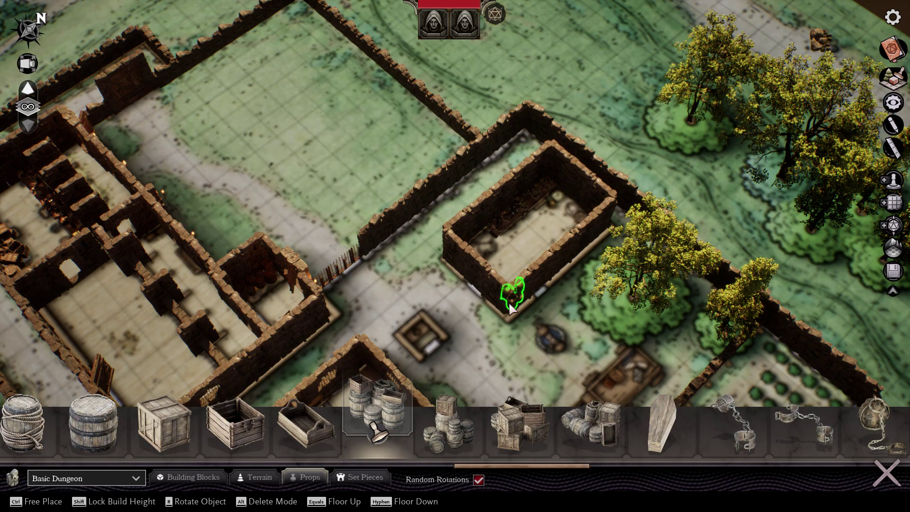
pyautogui.moveTo(476, 320); pyautogui.dragTo(480, 320, button='right')
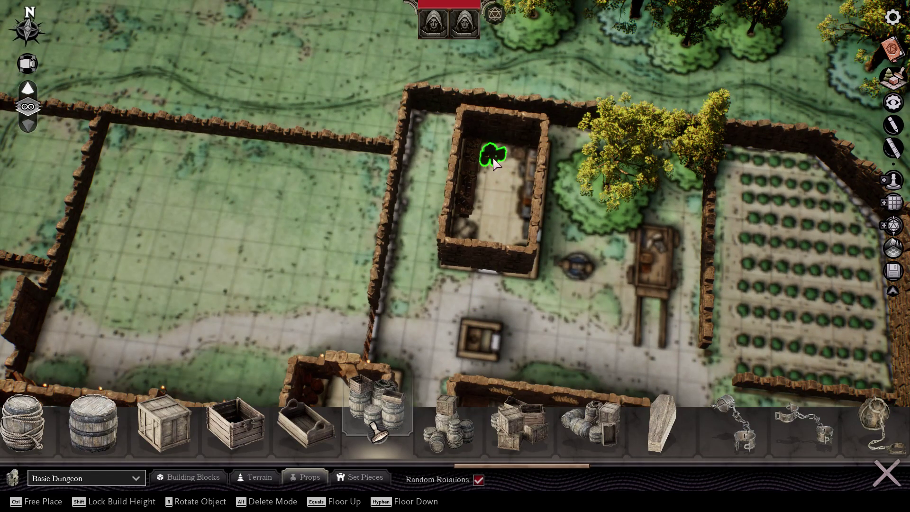
pyautogui.click(494, 161)
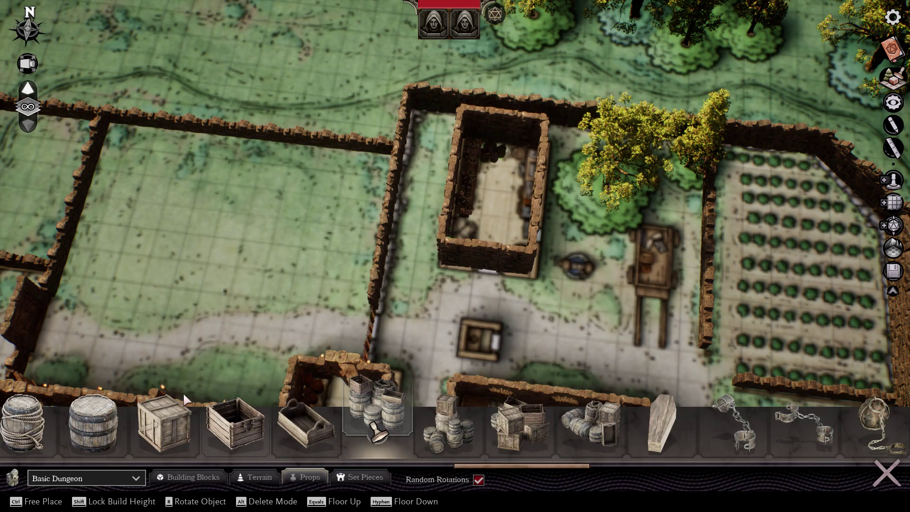
pyautogui.click(52, 422)
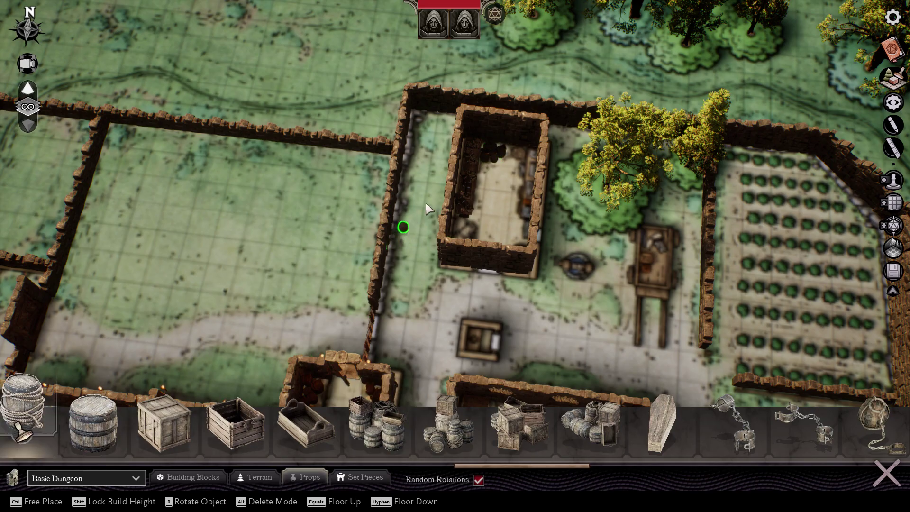
pyautogui.click(516, 153)
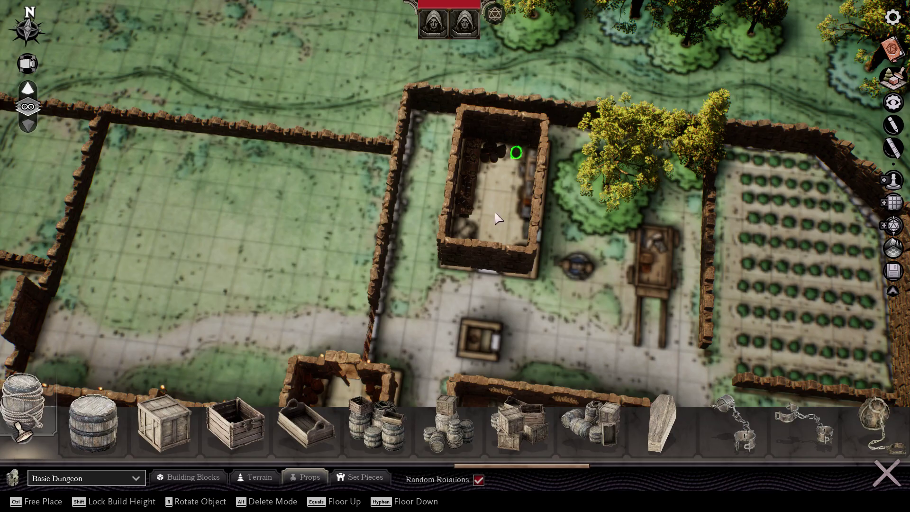
# Rotate and place a curved pile of barrels and crates in the outbuilding's southwest corner, and try a handled wooden tray beside it.
pyautogui.click(590, 417)
pyautogui.moveTo(504, 213); pyautogui.dragTo(504, 214, button='right')
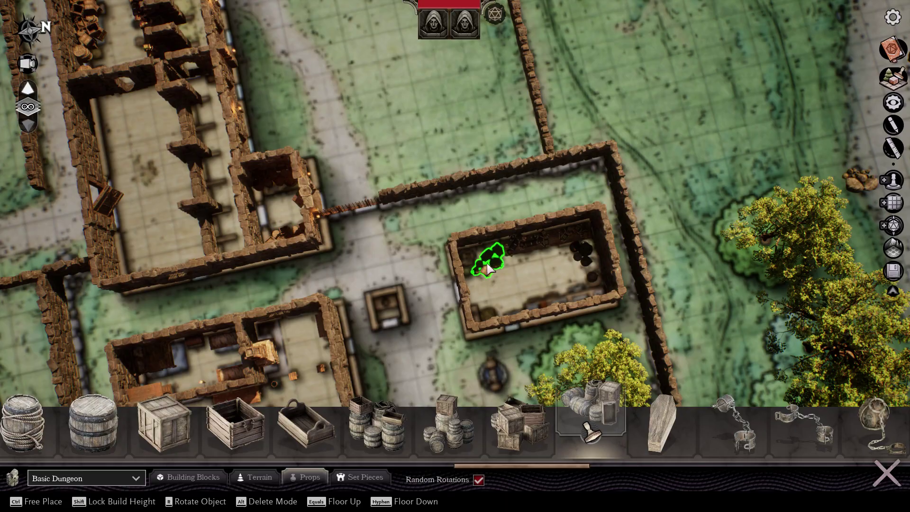
pyautogui.press('r')
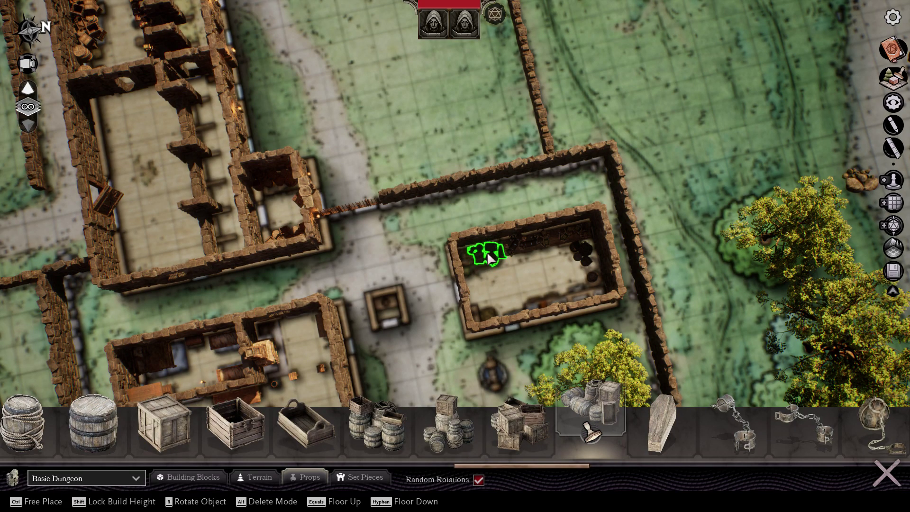
pyautogui.click(488, 256)
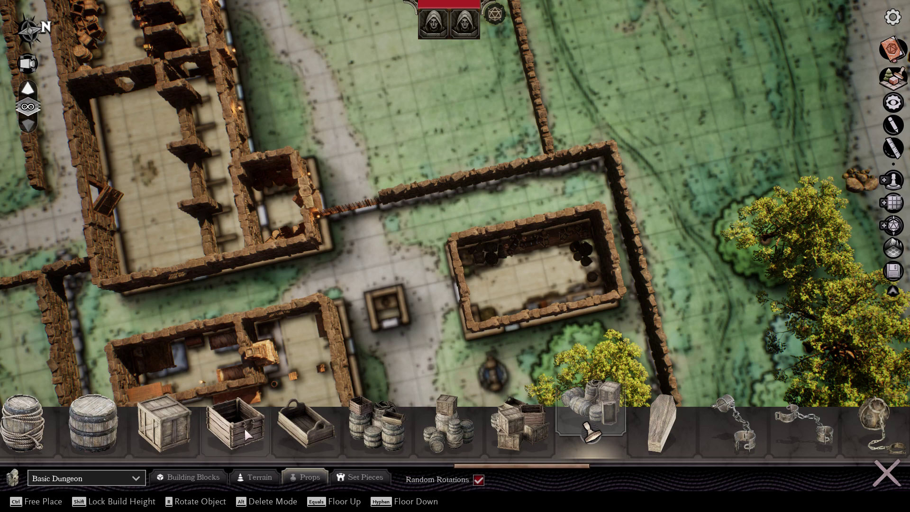
pyautogui.click(330, 421)
pyautogui.moveTo(515, 303); pyautogui.dragTo(458, 295, button='middle')
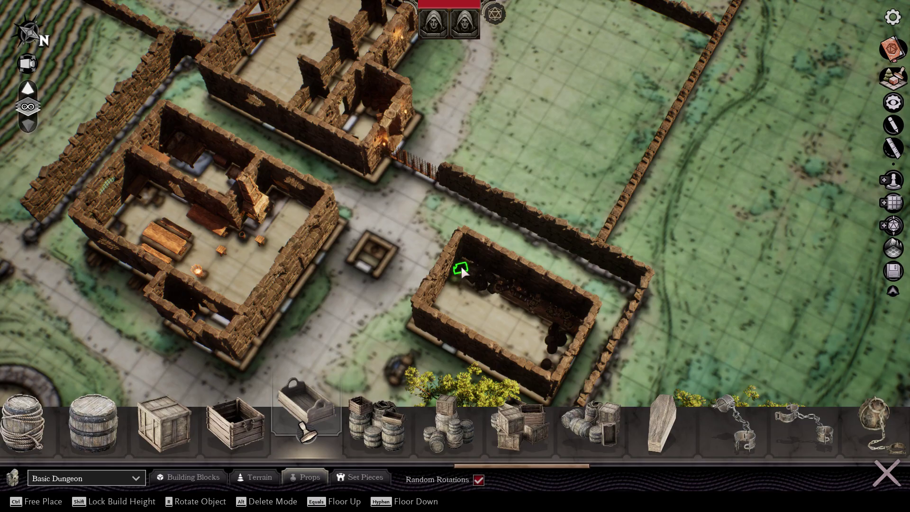
# Place another wooden table against the outbuilding's east inner wall, near the north end.
pyautogui.moveTo(474, 303); pyautogui.dragTo(483, 269, button='middle')
pyautogui.moveTo(496, 250); pyautogui.dragTo(498, 464, button='right')
pyautogui.moveTo(512, 407); pyautogui.dragTo(512, 310, button='right')
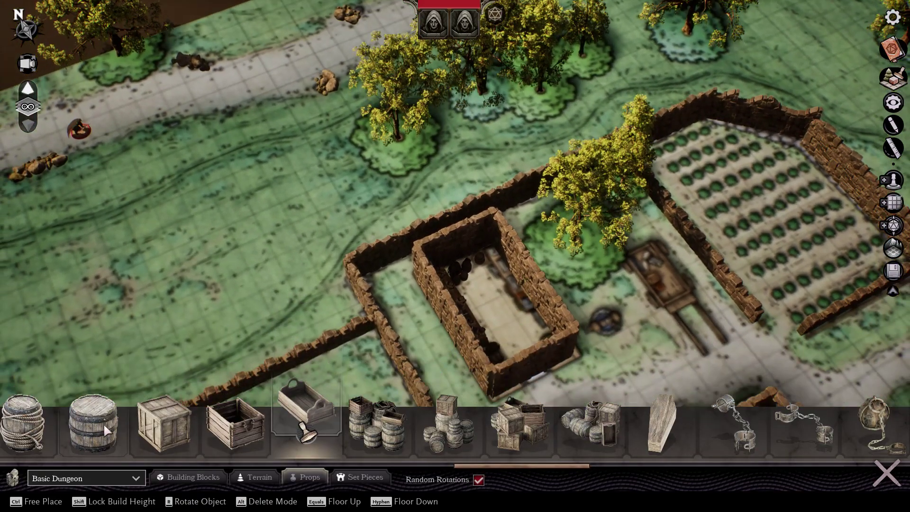
pyautogui.moveTo(470, 467); pyautogui.dragTo(67, 440)
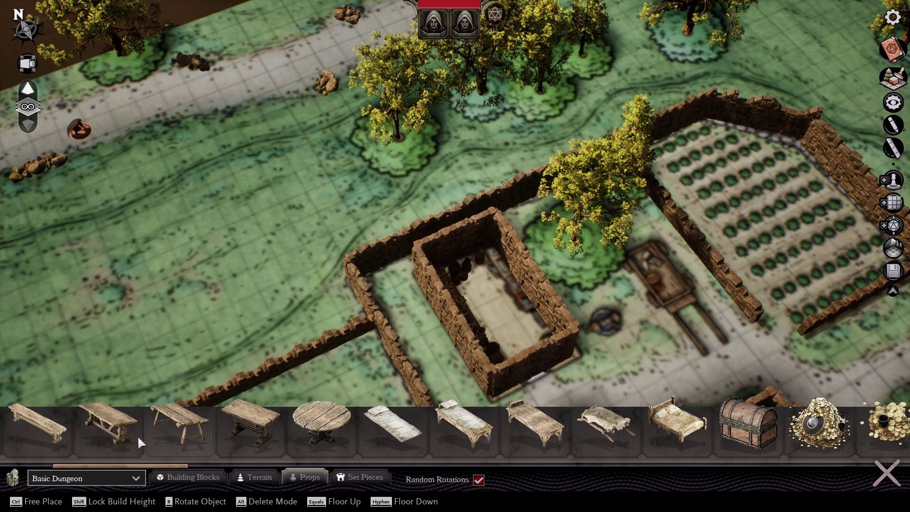
pyautogui.moveTo(145, 465); pyautogui.dragTo(138, 469)
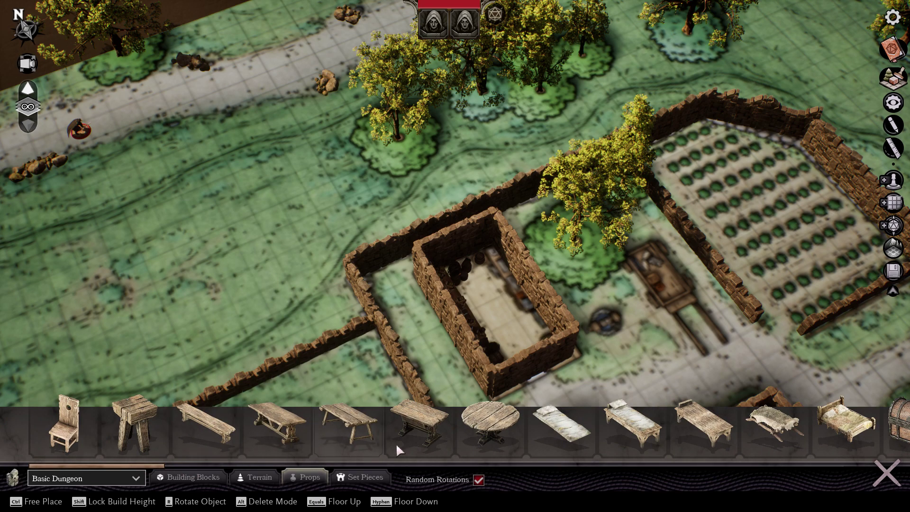
pyautogui.click(365, 433)
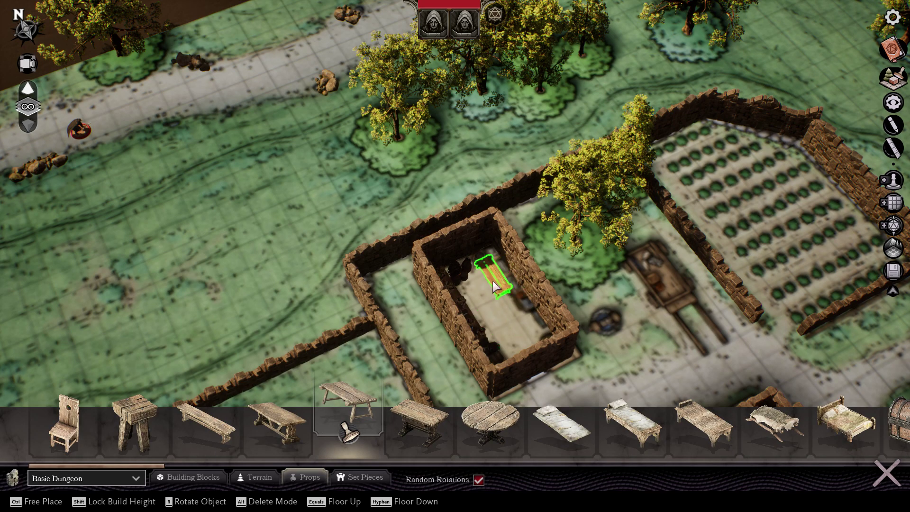
pyautogui.click(280, 433)
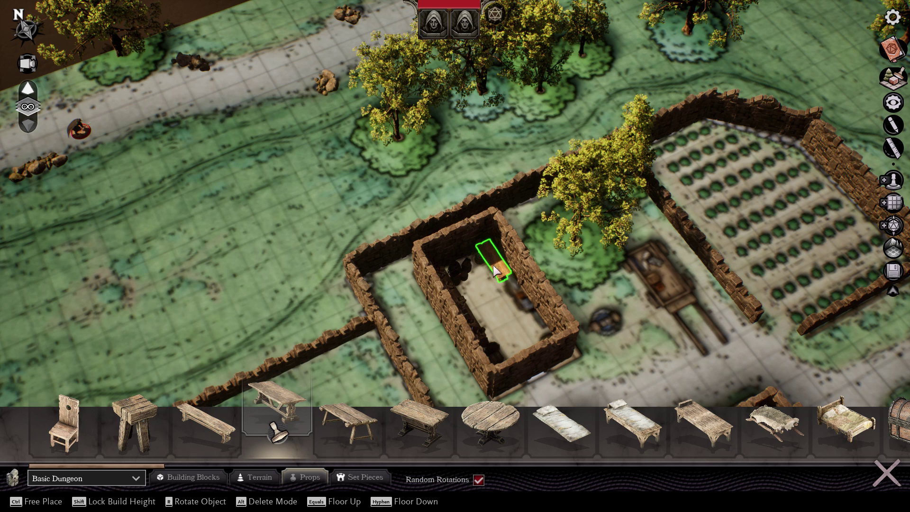
pyautogui.click(495, 269)
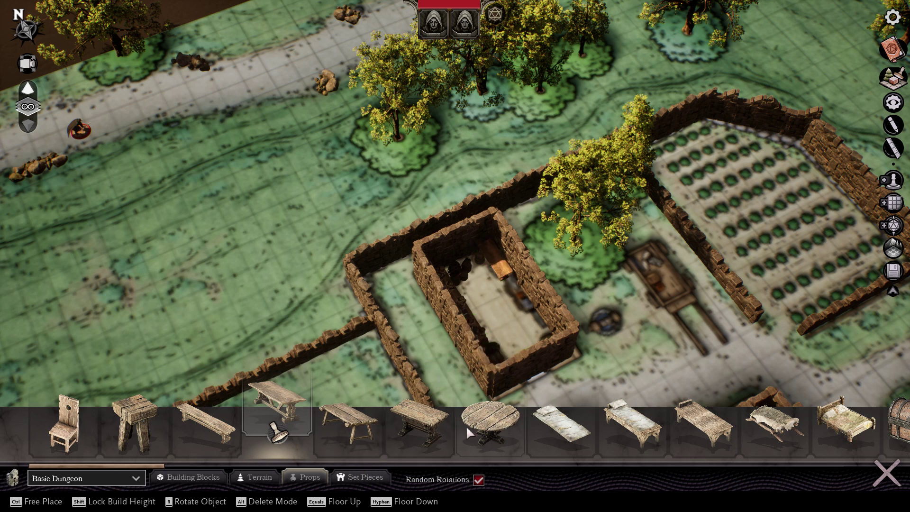
# Add a book-and-bottle clutter prop on the east-wall table and scroll clutter further along the same wall.
pyautogui.moveTo(156, 466); pyautogui.dragTo(376, 460)
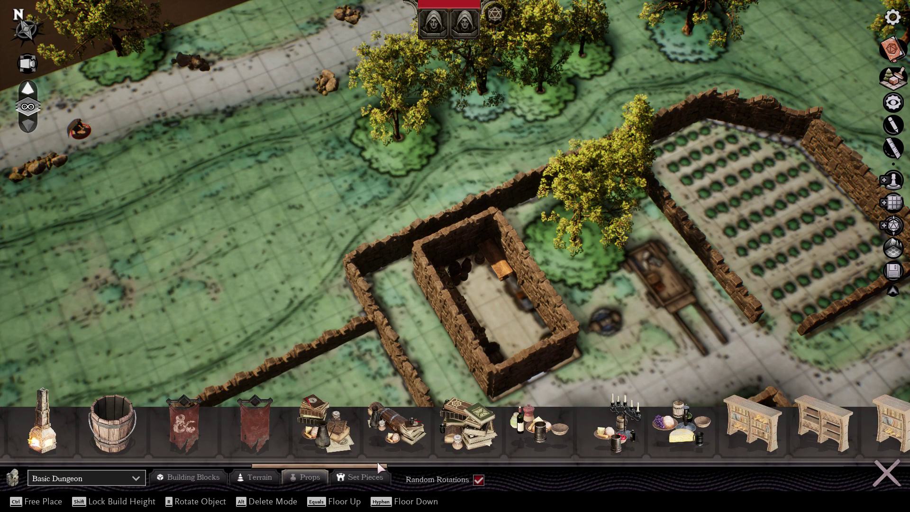
pyautogui.click(337, 432)
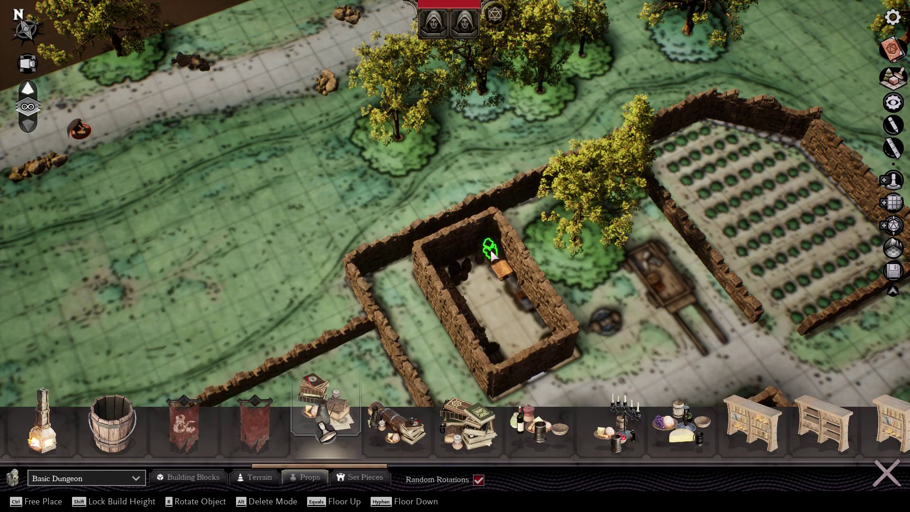
pyautogui.click(502, 270)
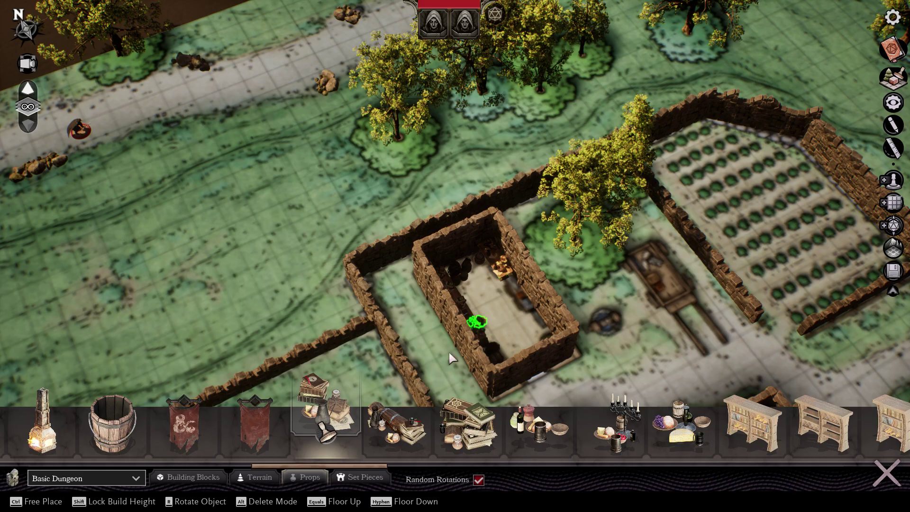
pyautogui.click(400, 426)
pyautogui.click(515, 289)
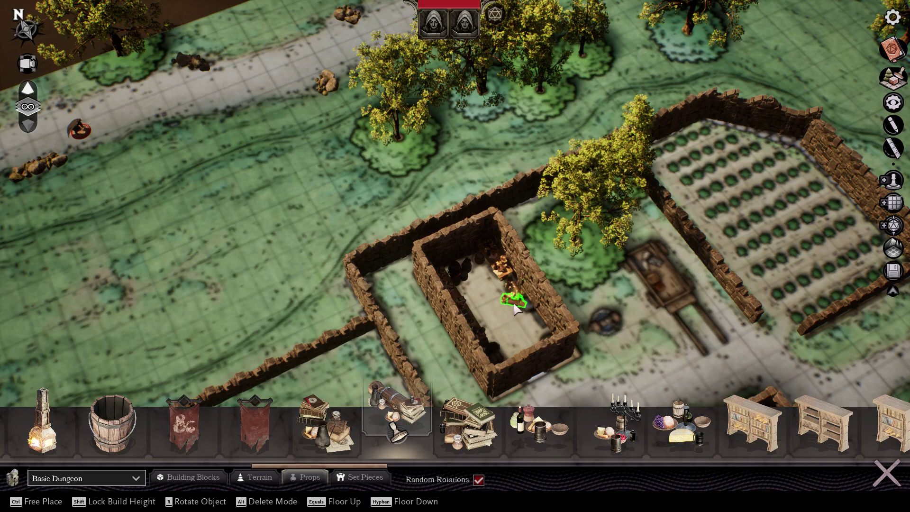
pyautogui.click(527, 315)
# Place a heap of wooden crates in the outbuilding's southeast corner.
pyautogui.moveTo(514, 324); pyautogui.dragTo(511, 327, button='right')
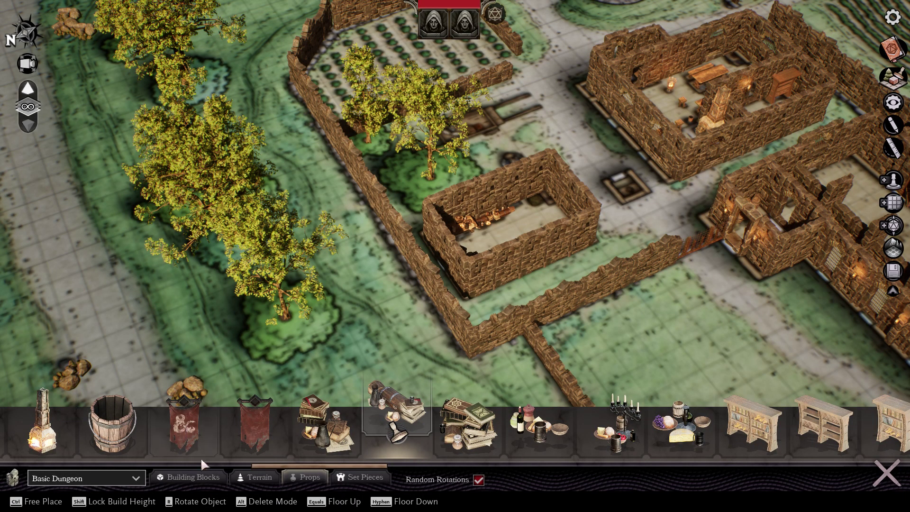
pyautogui.moveTo(270, 465); pyautogui.dragTo(468, 464)
pyautogui.click(527, 425)
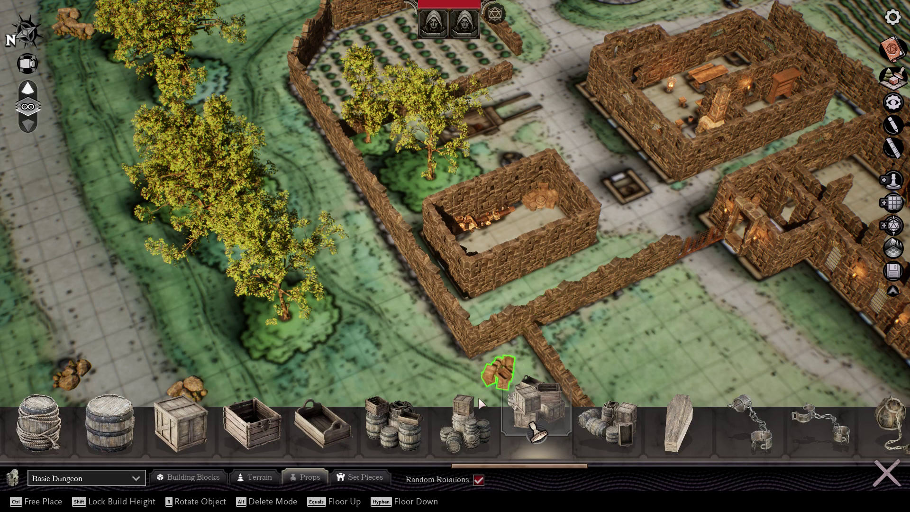
# Ungroup the small outbuilding and delete the wall section in the middle of its south side.
pyautogui.moveTo(572, 316); pyautogui.dragTo(573, 316, button='middle')
pyautogui.moveTo(573, 316); pyautogui.dragTo(523, 302, button='right')
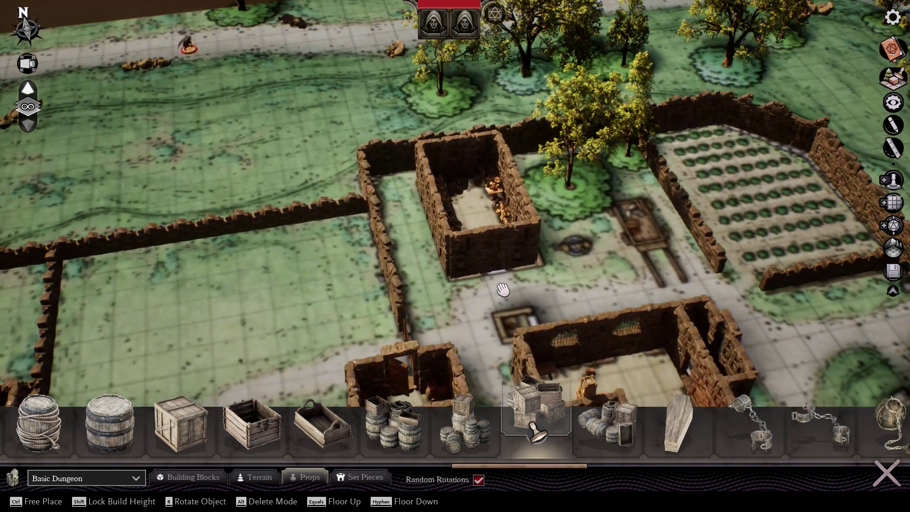
pyautogui.rightClick(491, 261)
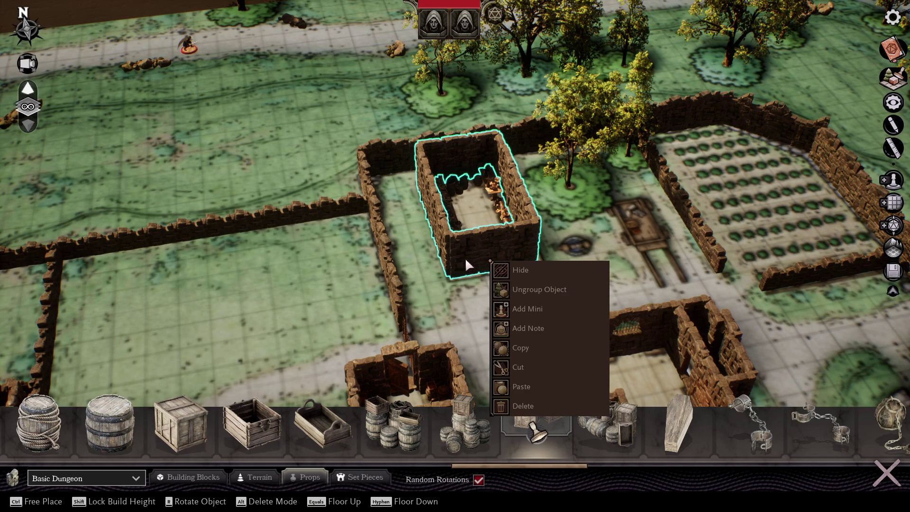
pyautogui.click(548, 292)
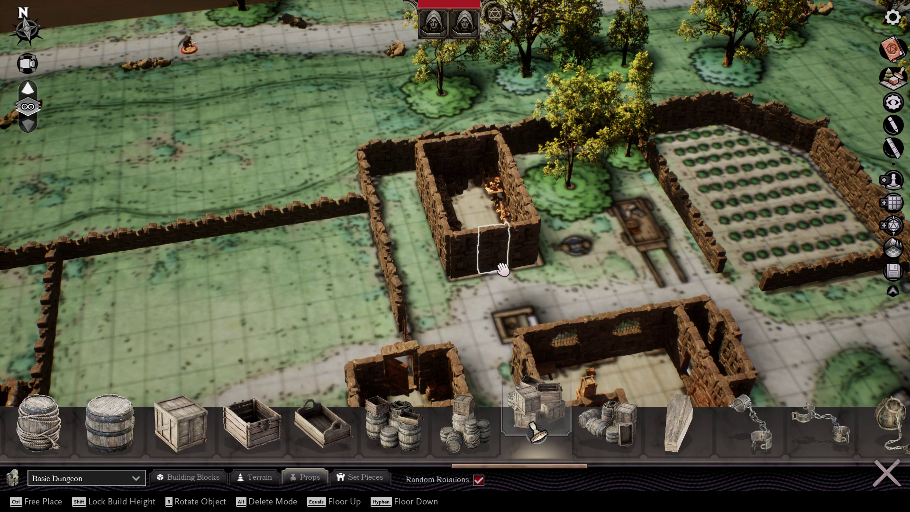
pyautogui.press('Delete')
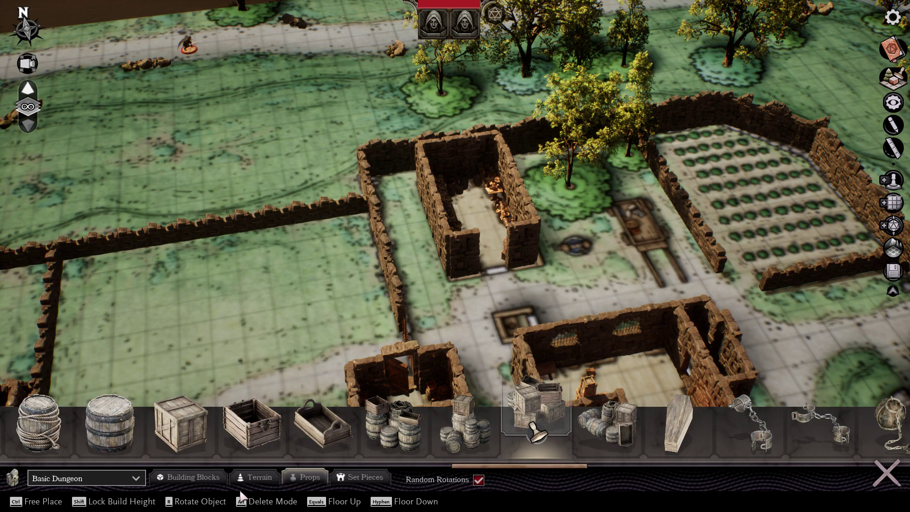
# Fit an arched wall block with a metal grate from the Basic Dungeon building blocks into the south wall gap.
pyautogui.click(189, 476)
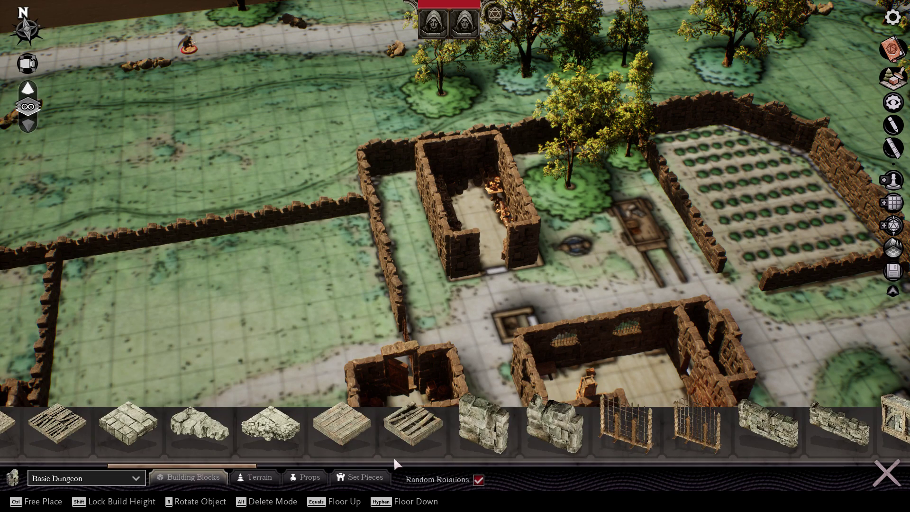
pyautogui.moveTo(228, 464); pyautogui.dragTo(544, 471)
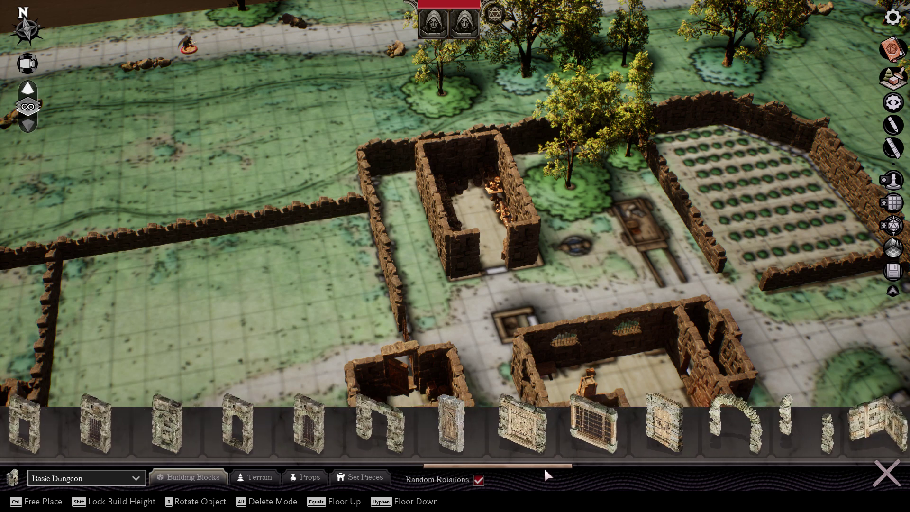
pyautogui.click(312, 439)
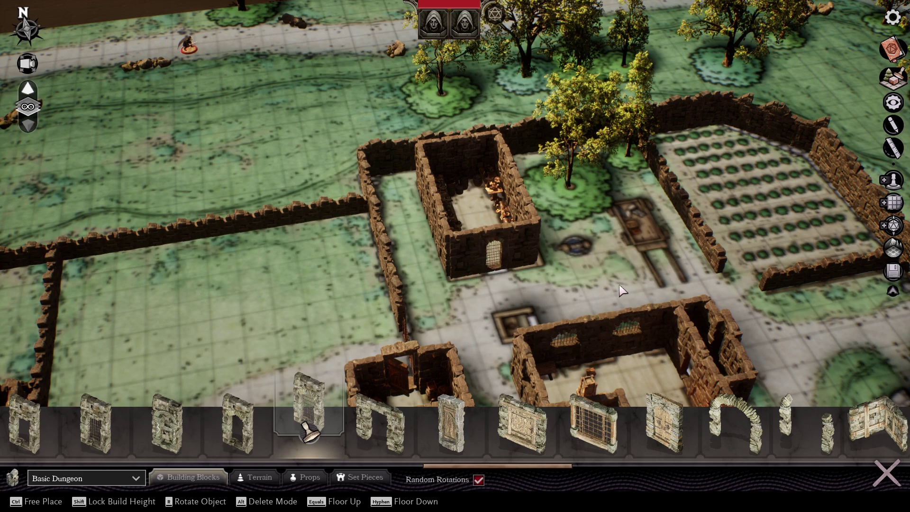
pyautogui.moveTo(635, 285); pyautogui.dragTo(605, 283, button='middle')
pyautogui.press('s')
pyautogui.press('s')
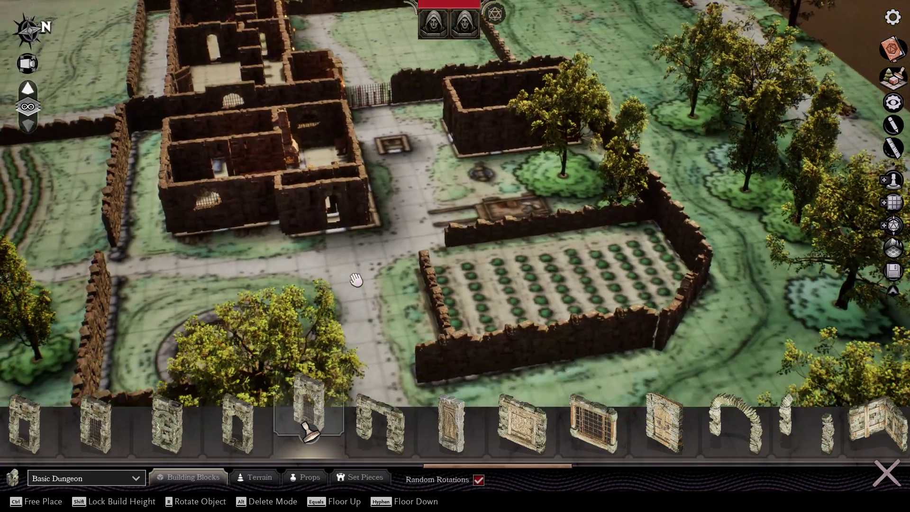
pyautogui.moveTo(337, 261); pyautogui.dragTo(246, 211, button='middle')
pyautogui.press('w')
pyautogui.moveTo(366, 262)
pyautogui.mouseDown(button='middle')
pyautogui.moveTo(403, 361)
pyautogui.moveTo(358, 260)
pyautogui.mouseUp(button='middle')
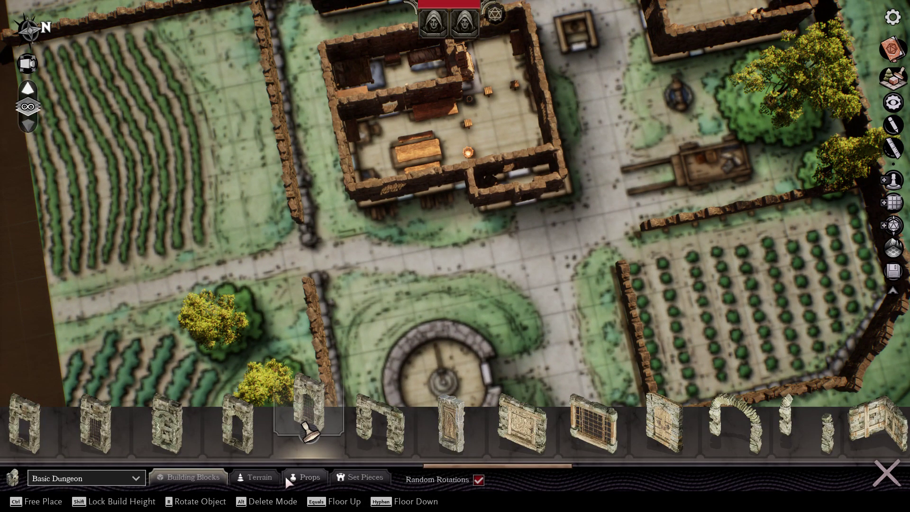
# Place two rubble piles with broken planks from the Basic Dungeon props against the farmhouse's outer wall facing the stone circle.
pyautogui.moveTo(467, 466); pyautogui.dragTo(815, 464)
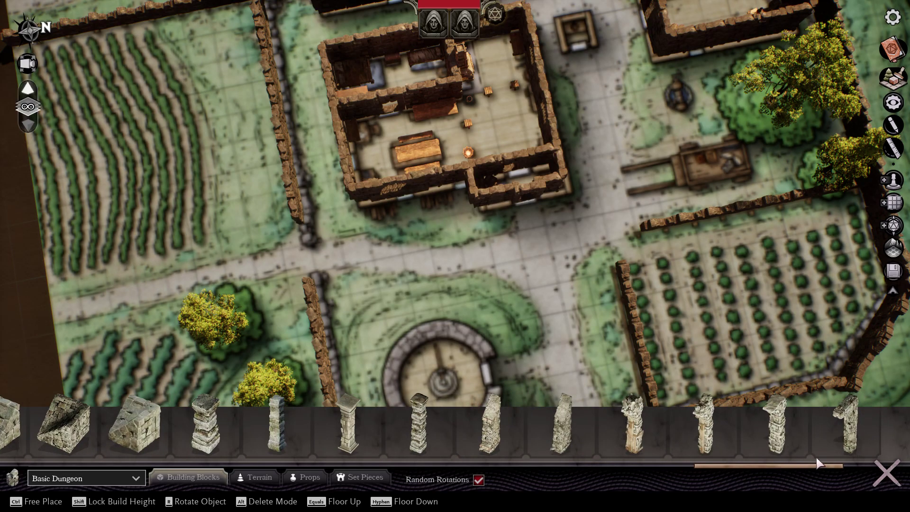
pyautogui.click(271, 474)
pyautogui.moveTo(345, 464); pyautogui.dragTo(85, 464)
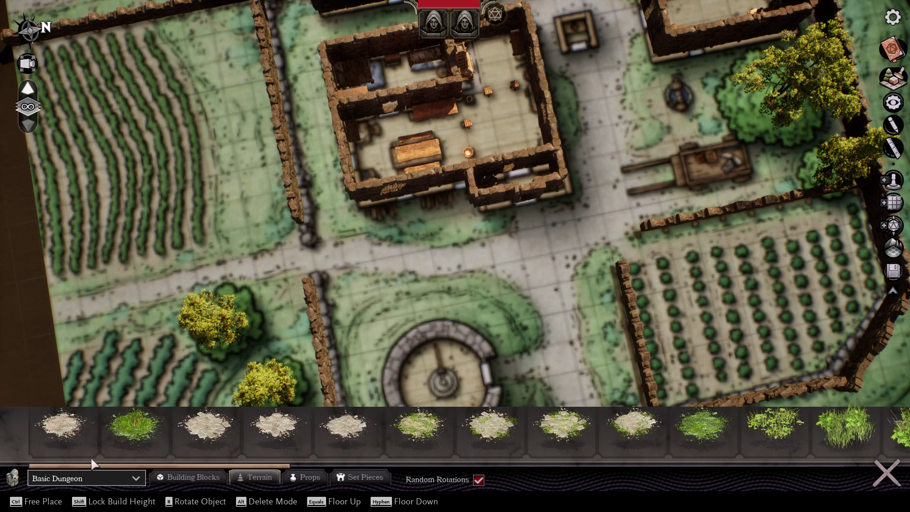
pyautogui.click(308, 476)
pyautogui.moveTo(498, 464); pyautogui.dragTo(653, 472)
pyautogui.moveTo(533, 313); pyautogui.dragTo(562, 327, button='middle')
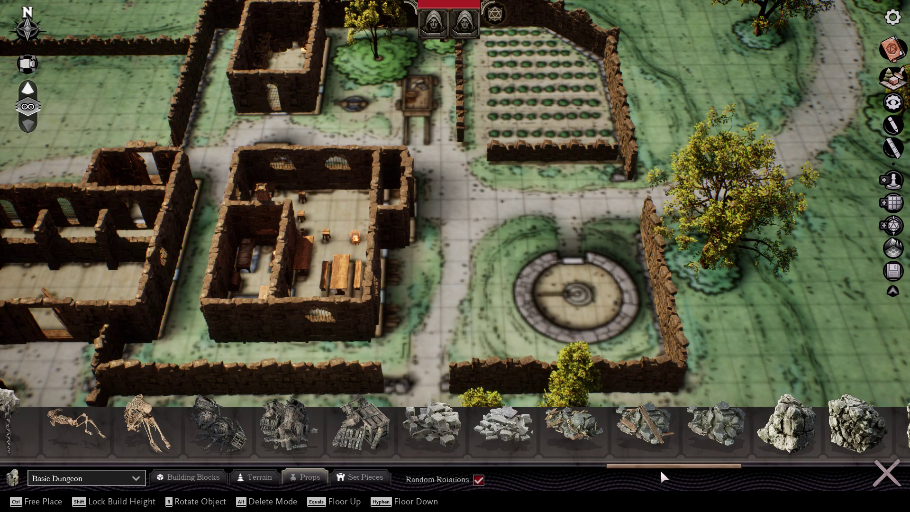
pyautogui.moveTo(658, 466)
pyautogui.mouseDown()
pyautogui.moveTo(786, 468)
pyautogui.moveTo(641, 475)
pyautogui.moveTo(657, 473)
pyautogui.mouseUp()
pyautogui.click(652, 436)
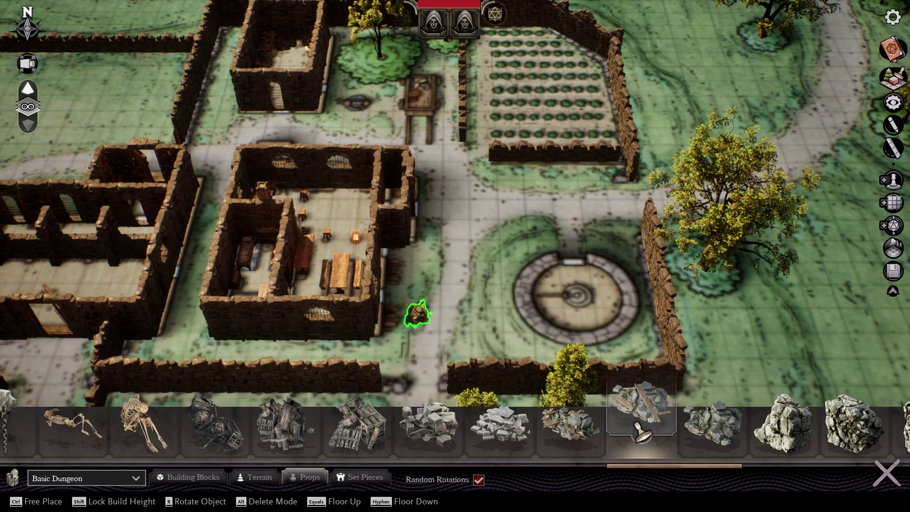
pyautogui.moveTo(412, 315); pyautogui.dragTo(397, 267, button='right')
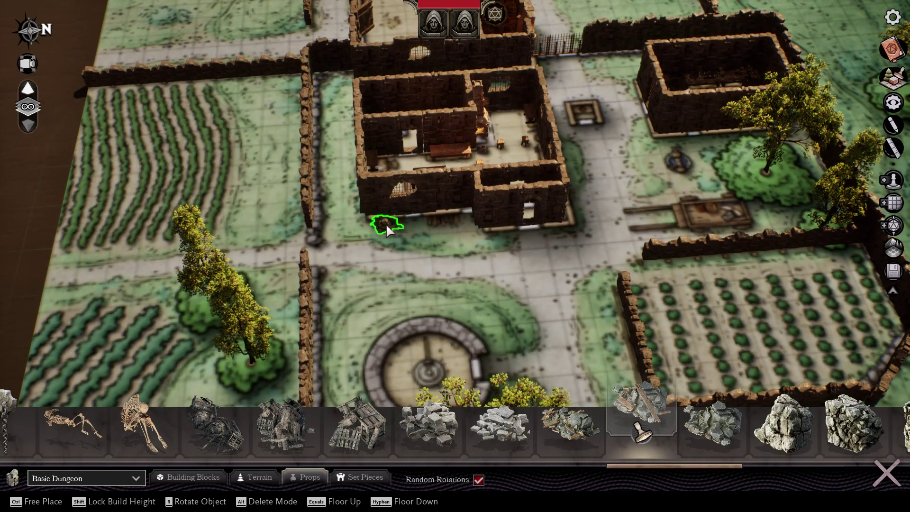
pyautogui.click(383, 222)
pyautogui.click(398, 219)
# Place a stone stair block from the Basic Dungeon building blocks on the drawn square frame between the farmhouse and outbuilding.
pyautogui.moveTo(477, 250)
pyautogui.mouseDown(button='right')
pyautogui.moveTo(550, 223)
pyautogui.moveTo(497, 251)
pyautogui.moveTo(536, 251)
pyautogui.moveTo(376, 263)
pyautogui.moveTo(478, 257)
pyautogui.mouseUp(button='right')
pyautogui.scroll(3, 563, 255)
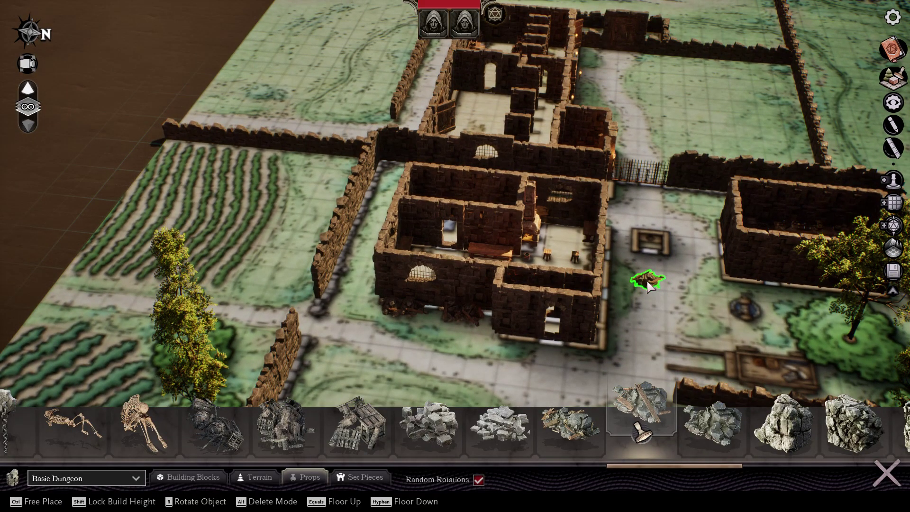
pyautogui.press('d')
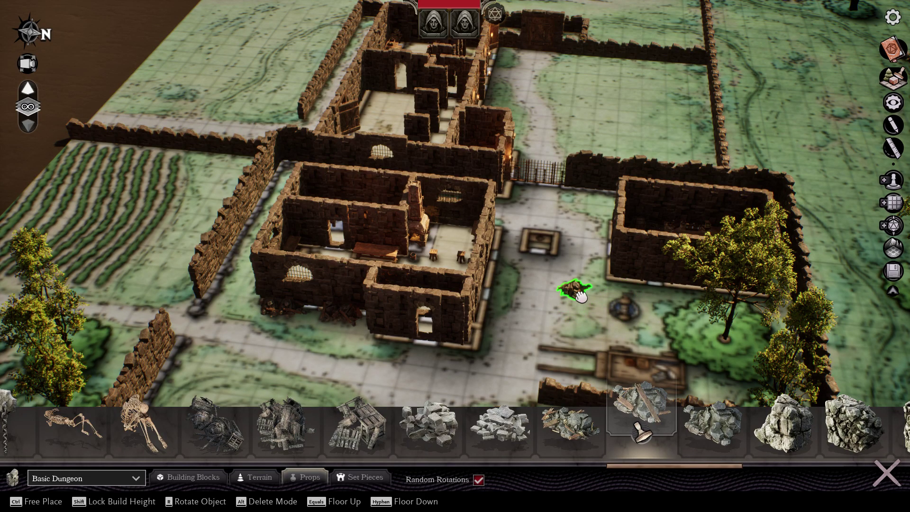
pyautogui.moveTo(454, 237); pyautogui.dragTo(563, 243, button='right')
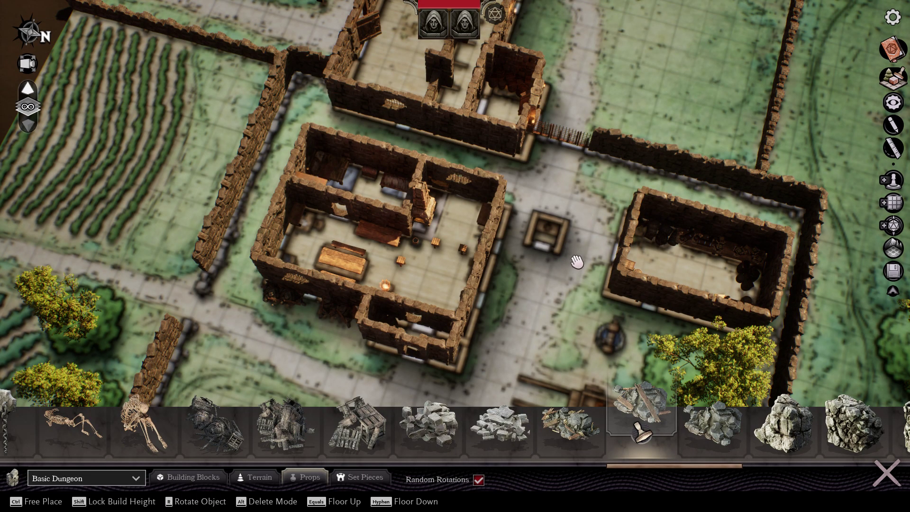
pyautogui.moveTo(580, 261)
pyautogui.mouseDown(button='right')
pyautogui.moveTo(574, 199)
pyautogui.moveTo(469, 209)
pyautogui.moveTo(580, 261)
pyautogui.moveTo(502, 262)
pyautogui.moveTo(580, 261)
pyautogui.mouseUp(button='right')
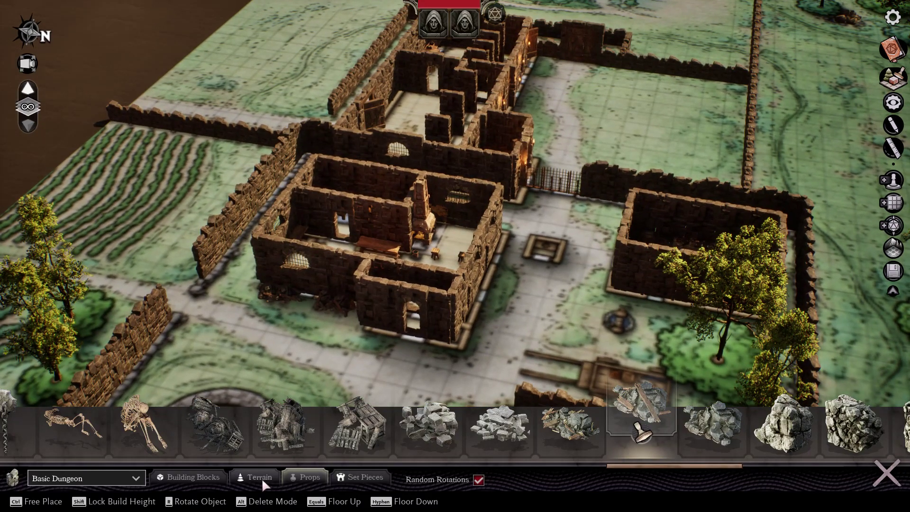
pyautogui.click(215, 479)
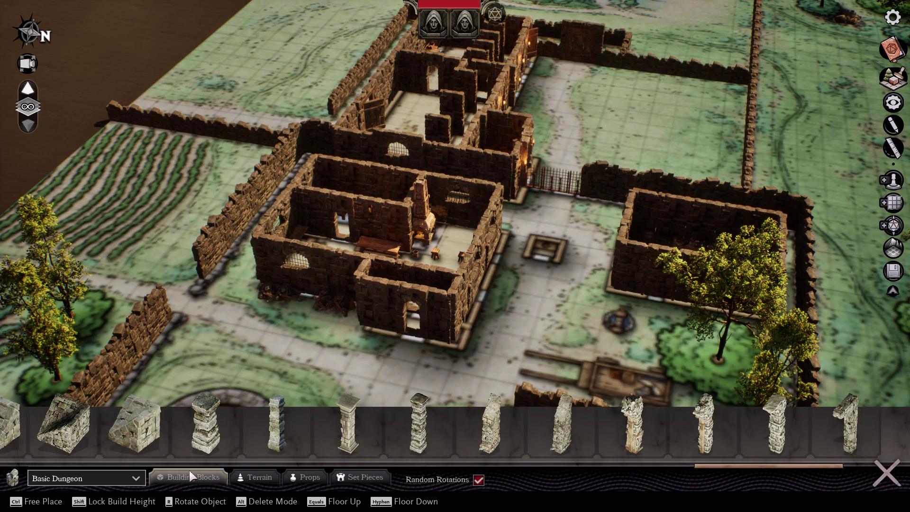
pyautogui.moveTo(754, 464); pyautogui.dragTo(617, 469)
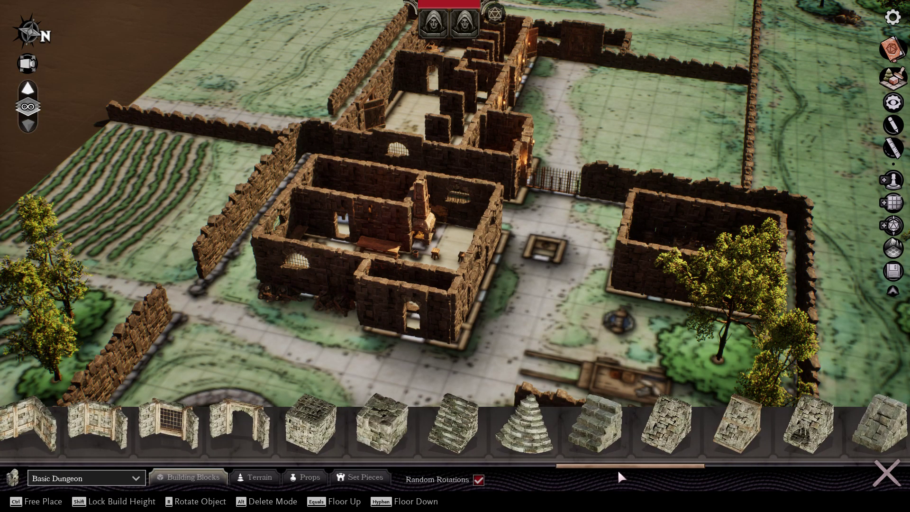
pyautogui.click(593, 437)
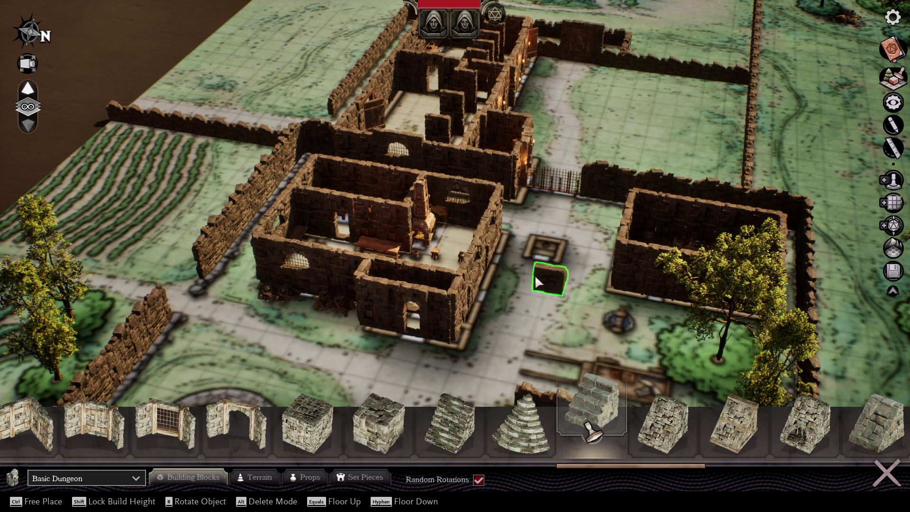
pyautogui.moveTo(548, 279); pyautogui.dragTo(555, 305, button='right')
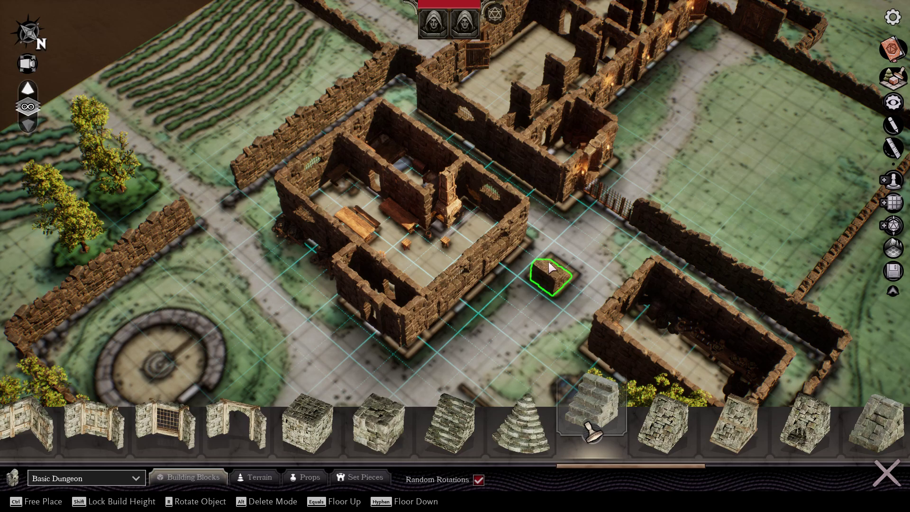
pyautogui.click(549, 269)
# Place the red-roofed stone well from the Rustic Village props over the drawn well beside the outbuilding.
pyautogui.moveTo(552, 322); pyautogui.dragTo(362, 322, button='right')
pyautogui.moveTo(701, 286); pyautogui.dragTo(560, 287, button='right')
pyautogui.moveTo(658, 268); pyautogui.dragTo(464, 382, button='right')
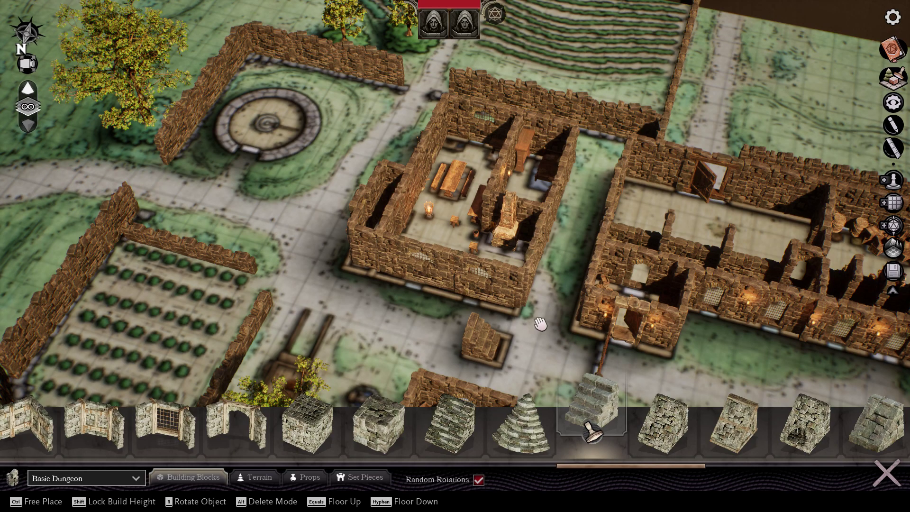
pyautogui.moveTo(545, 330); pyautogui.dragTo(711, 326, button='right')
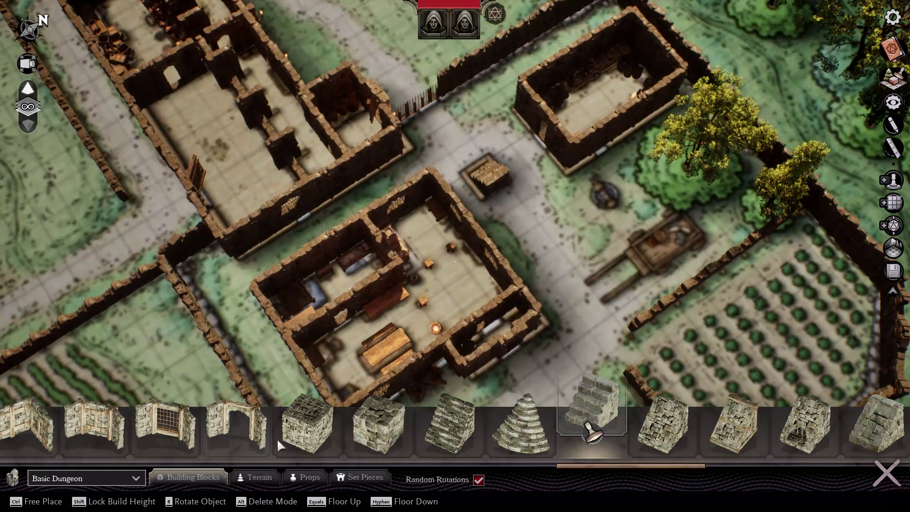
pyautogui.click(314, 475)
pyautogui.moveTo(637, 466); pyautogui.dragTo(307, 446)
pyautogui.click(136, 477)
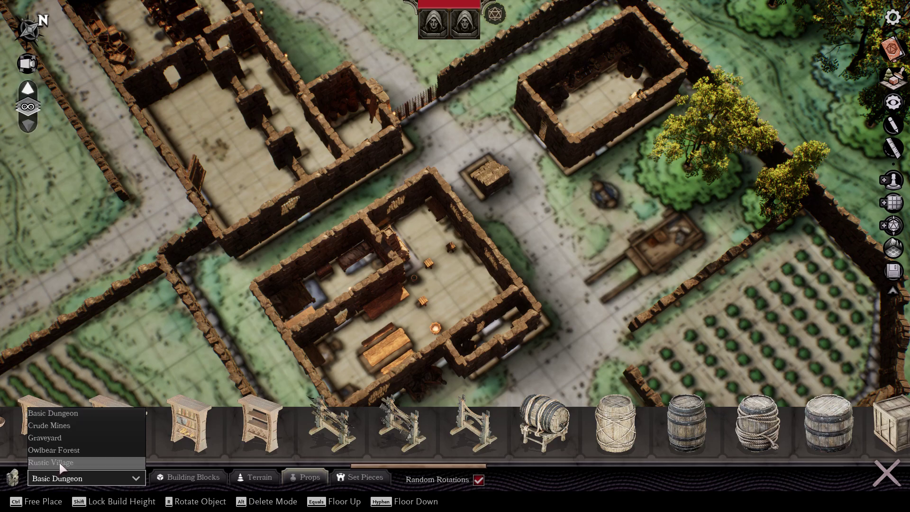
pyautogui.click(92, 462)
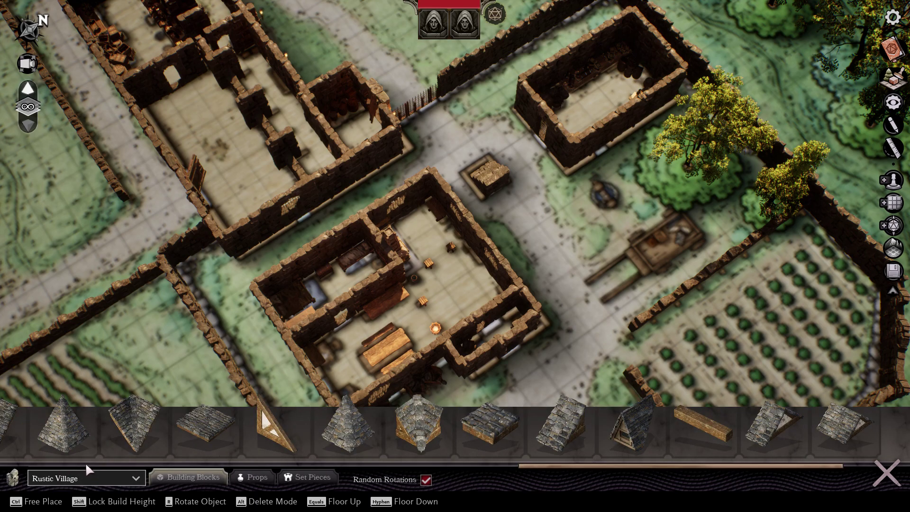
pyautogui.moveTo(547, 466); pyautogui.dragTo(131, 452)
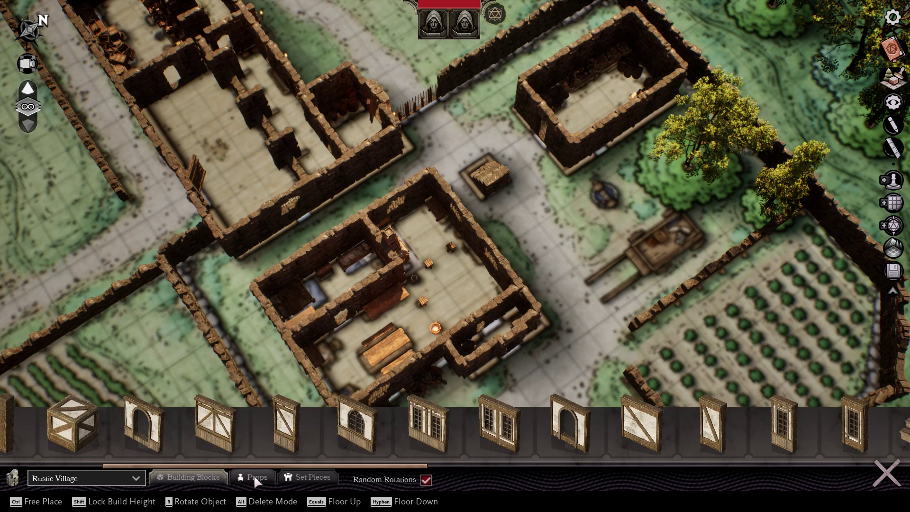
pyautogui.click(255, 477)
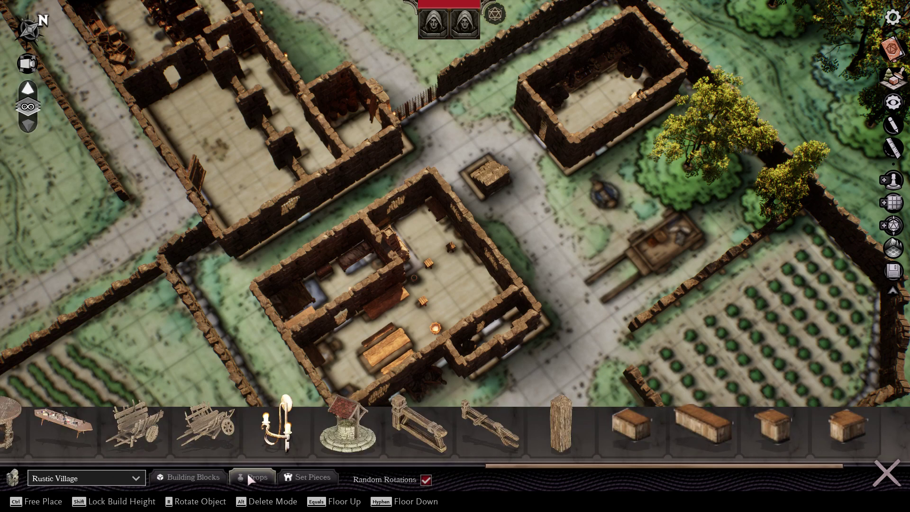
pyautogui.click(360, 428)
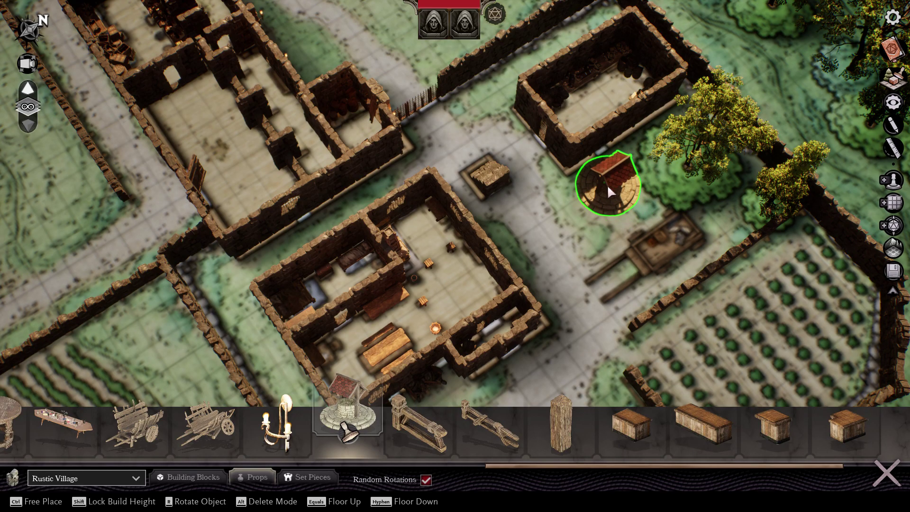
pyautogui.click(607, 183)
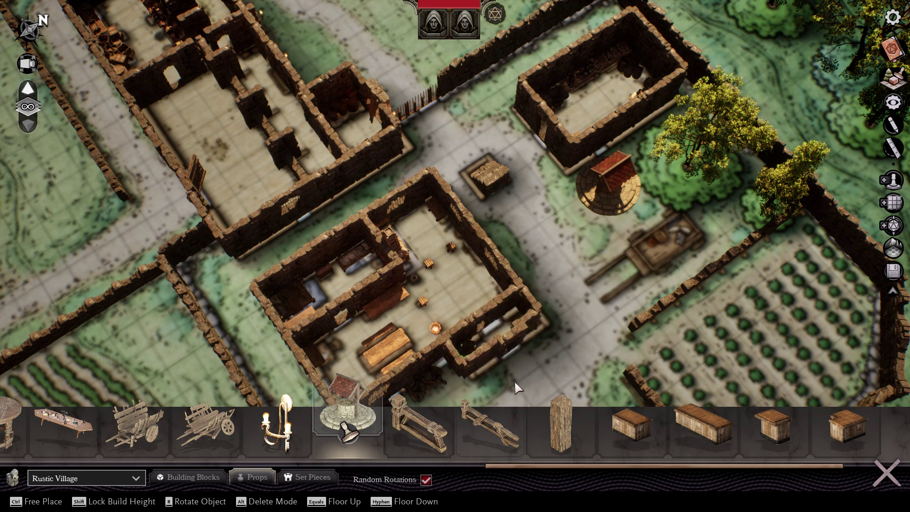
# Rotate a two-wheeled wooden cart from the Rustic Village props and place it over the drawn cart near the well.
pyautogui.moveTo(498, 467); pyautogui.dragTo(397, 465)
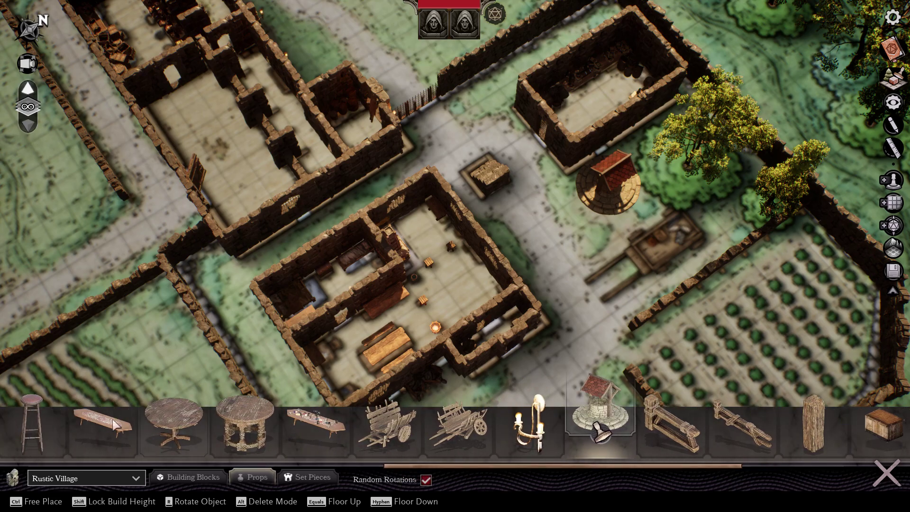
pyautogui.click(394, 432)
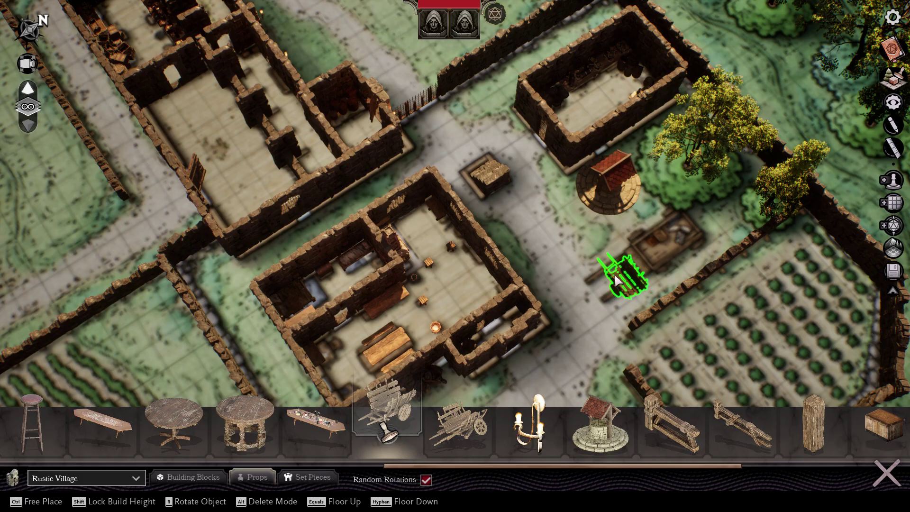
pyautogui.press('r')
pyautogui.press('r')
pyautogui.press('r')
pyautogui.press('r')
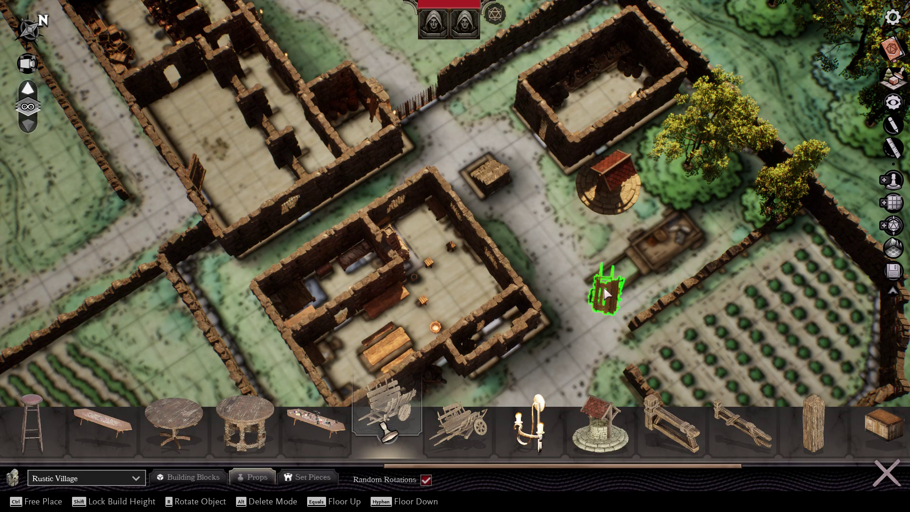
pyautogui.press('r')
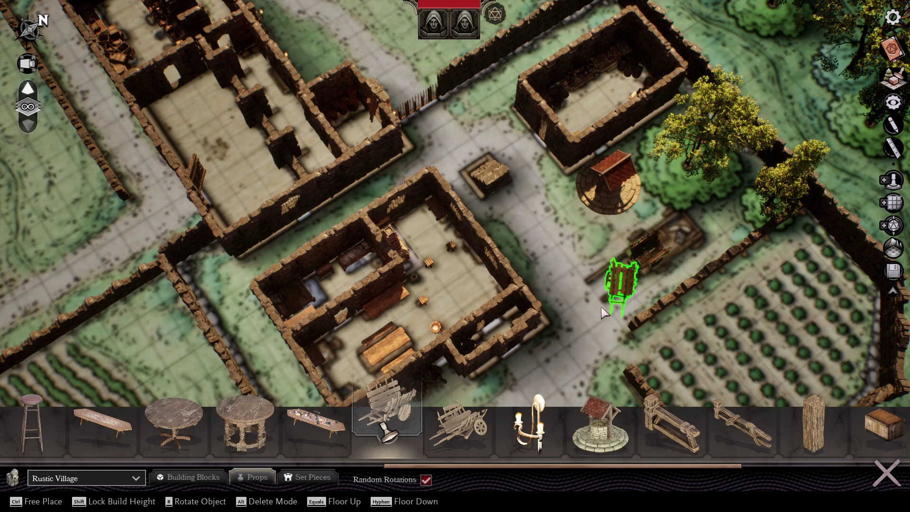
# Examine the farmstead from several sides, including the gardens, the round stone enclosure and the illustrated edge of the map.
pyautogui.moveTo(611, 320); pyautogui.dragTo(341, 249, button='right')
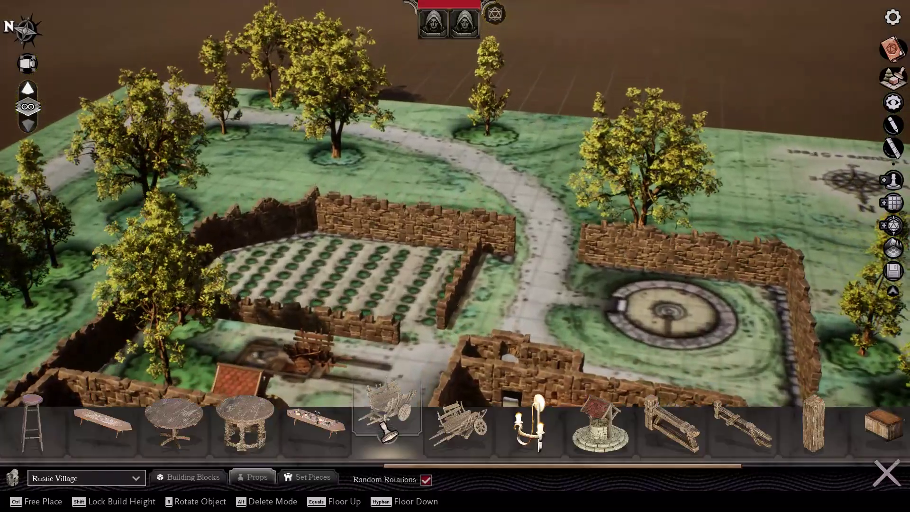
pyautogui.moveTo(455, 265); pyautogui.dragTo(525, 389, button='right')
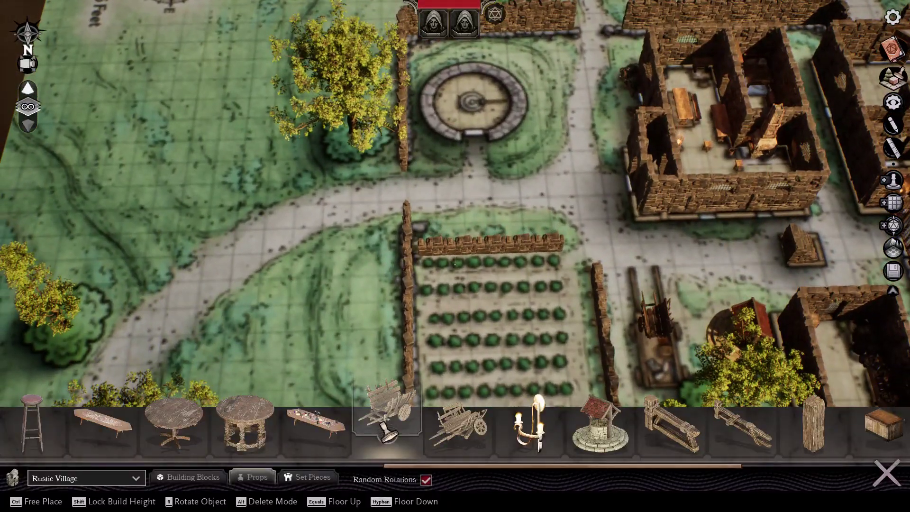
pyautogui.press('w')
pyautogui.press('w')
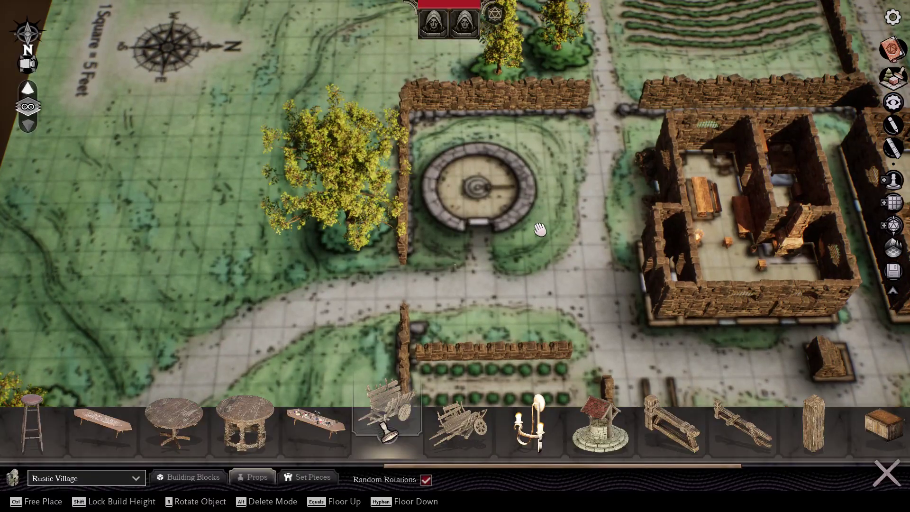
pyautogui.moveTo(536, 244); pyautogui.dragTo(663, 246, button='right')
pyautogui.press('w')
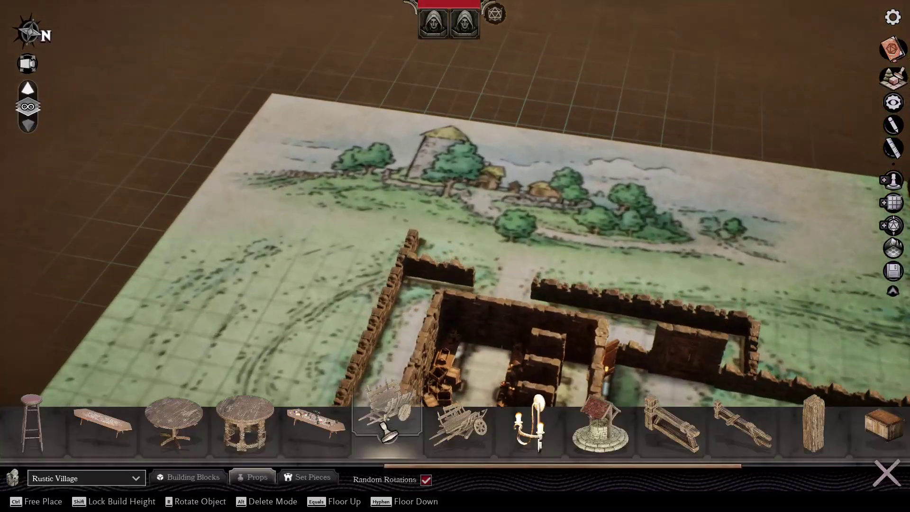
pyautogui.moveTo(537, 247); pyautogui.dragTo(536, 258, button='right')
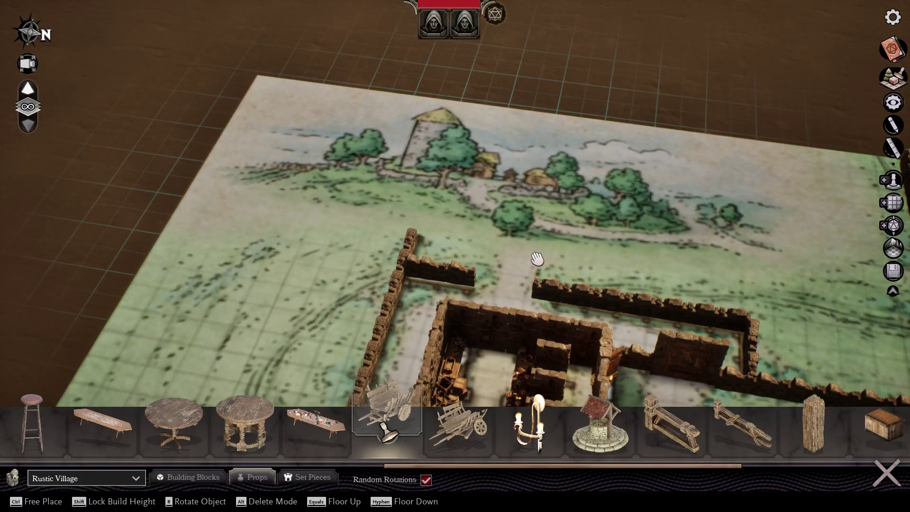
pyautogui.press('s')
pyautogui.moveTo(536, 259)
pyautogui.mouseDown(button='right')
pyautogui.moveTo(365, 258)
pyautogui.moveTo(533, 260)
pyautogui.moveTo(521, 260)
pyautogui.mouseUp(button='right')
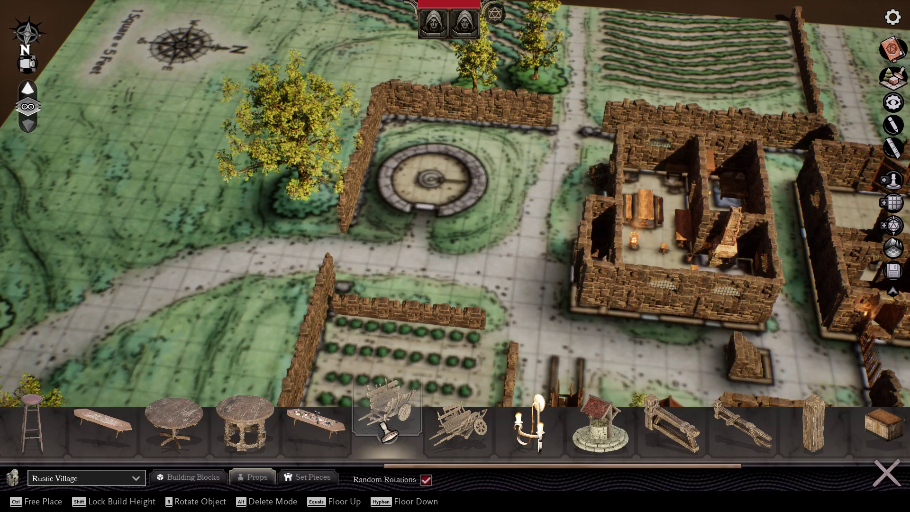
# Stack two stone pillars from the Basic Dungeon building blocks at the centre of the drawn round stone enclosure.
pyautogui.click(135, 478)
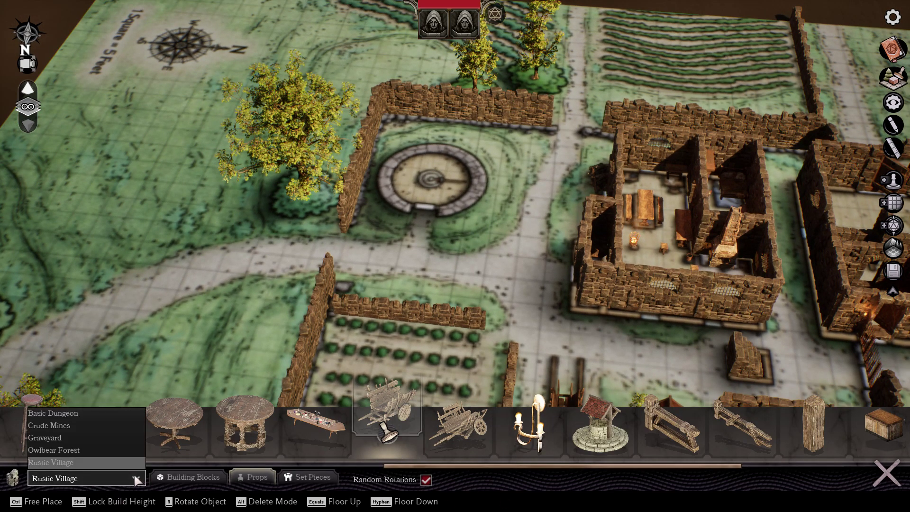
pyautogui.click(85, 413)
pyautogui.moveTo(184, 464); pyautogui.dragTo(832, 472)
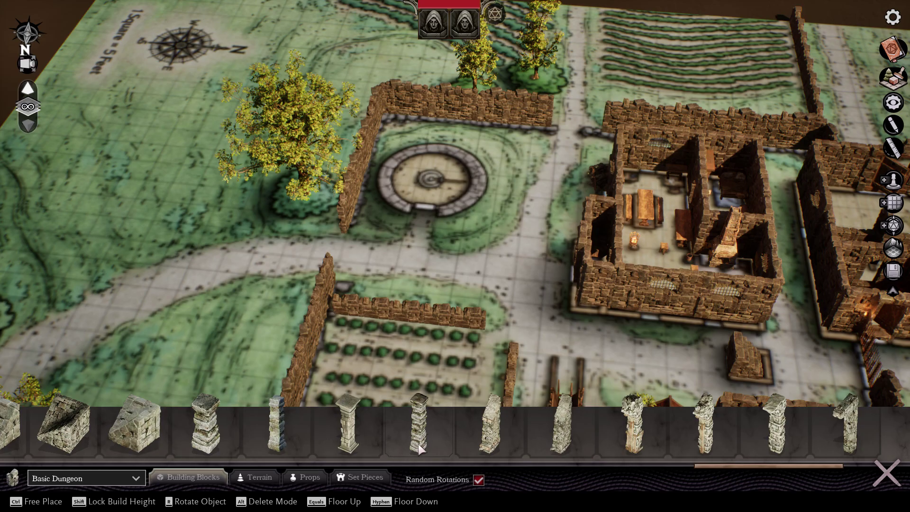
pyautogui.click(277, 442)
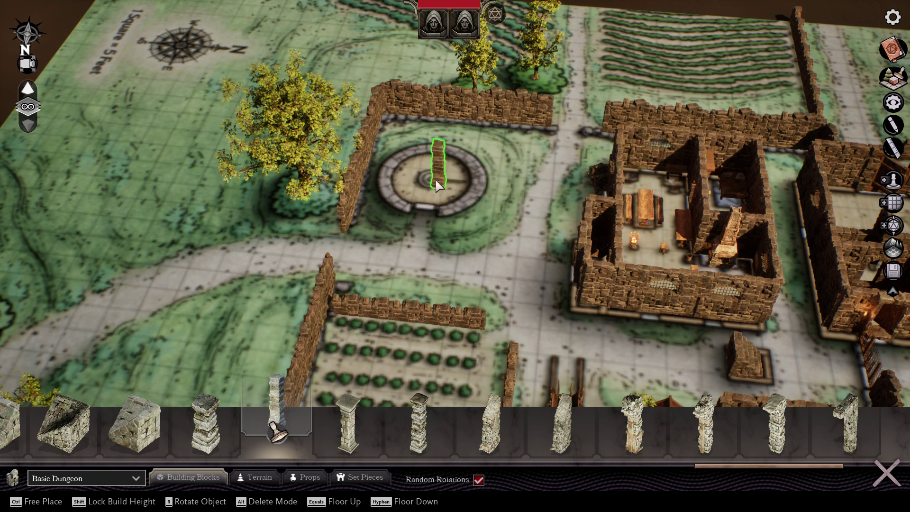
pyautogui.click(224, 415)
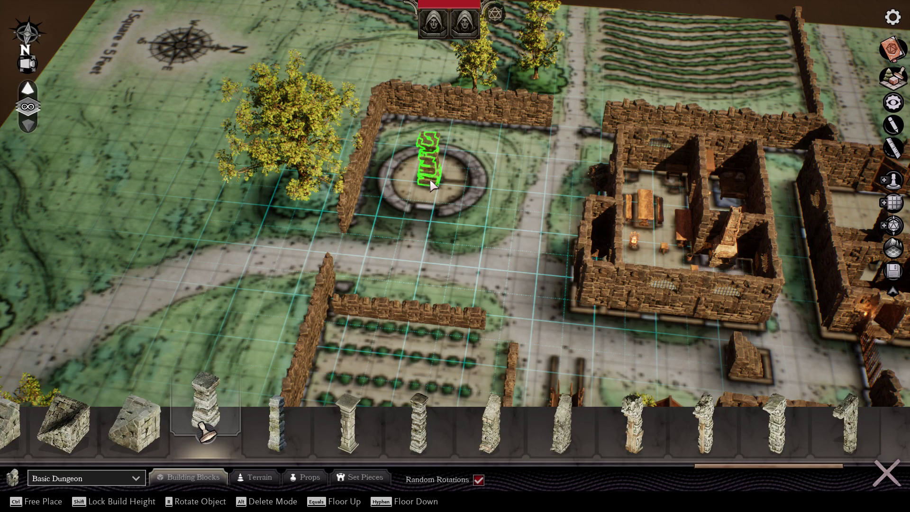
pyautogui.click(441, 174)
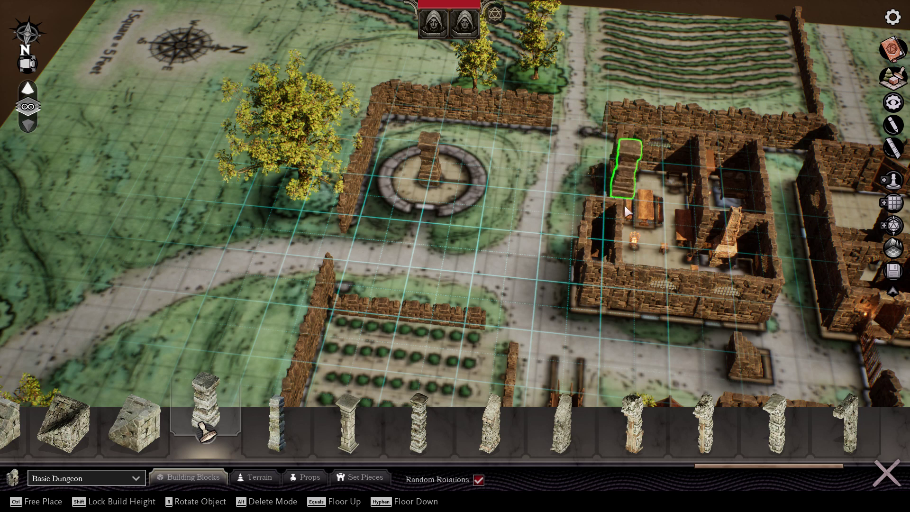
pyautogui.click(430, 135)
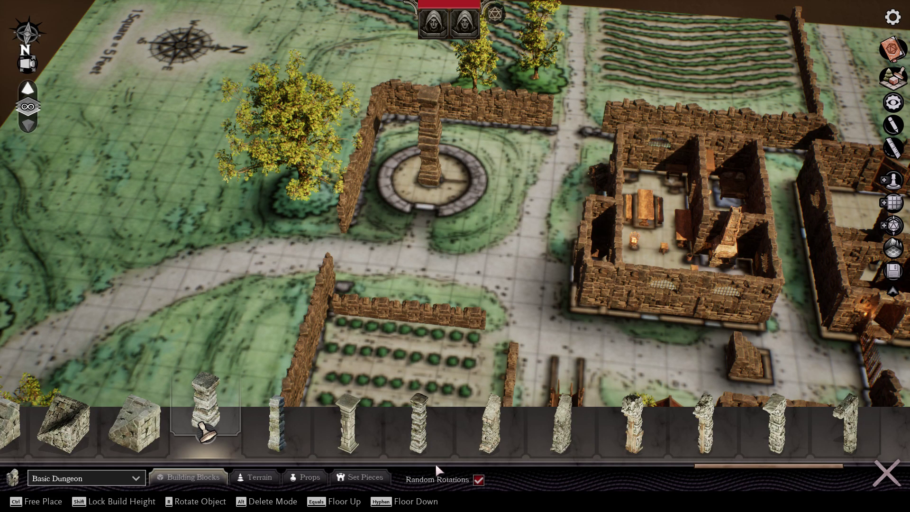
# Examine the farmstead around the stacked pillars and browse the Basic Dungeon building blocks for pieces suiting the round enclosure.
pyautogui.moveTo(705, 467); pyautogui.dragTo(569, 445)
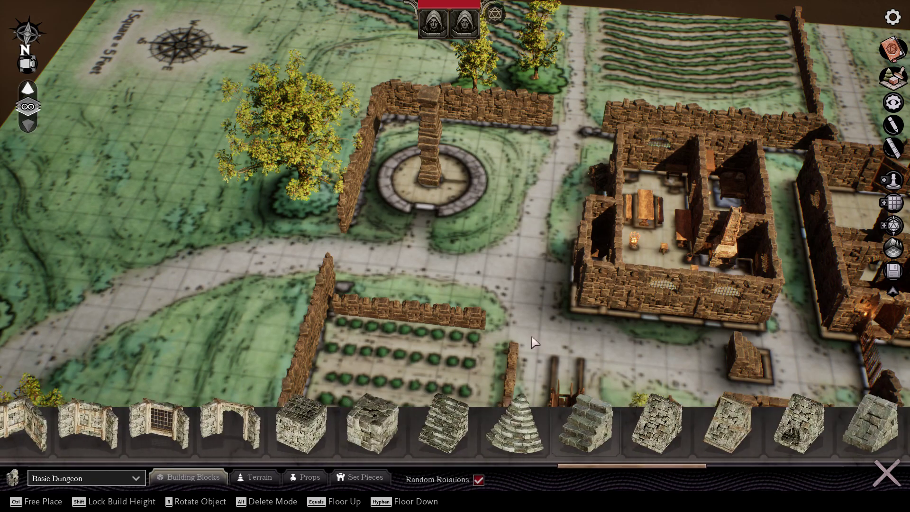
pyautogui.moveTo(477, 239); pyautogui.dragTo(485, 237, button='middle')
pyautogui.press('w')
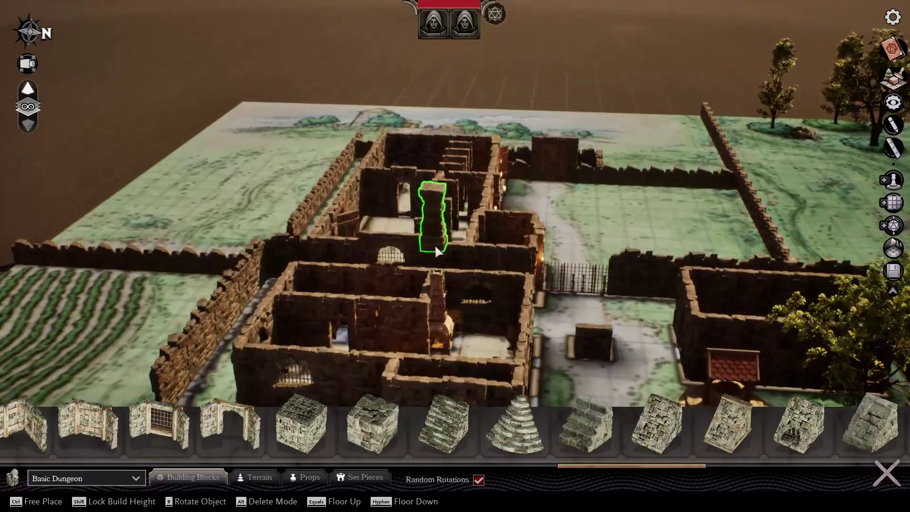
pyautogui.press('s')
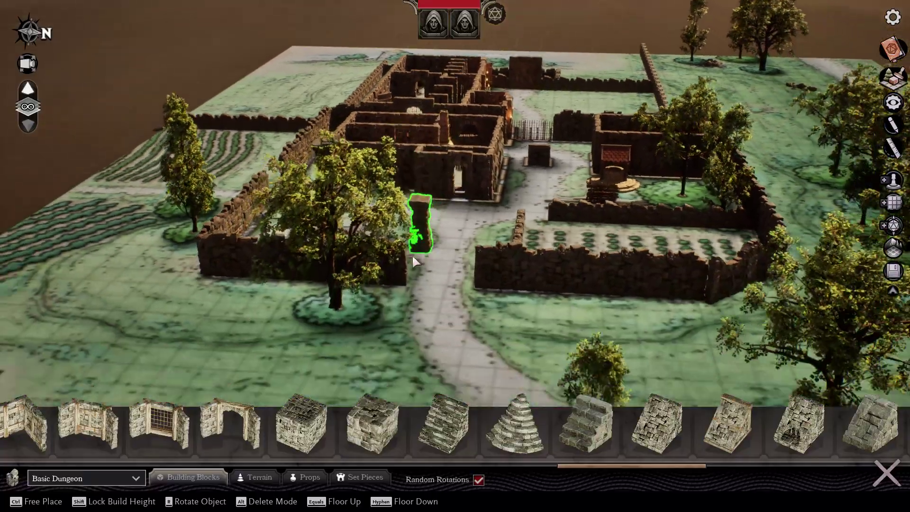
pyautogui.press('q')
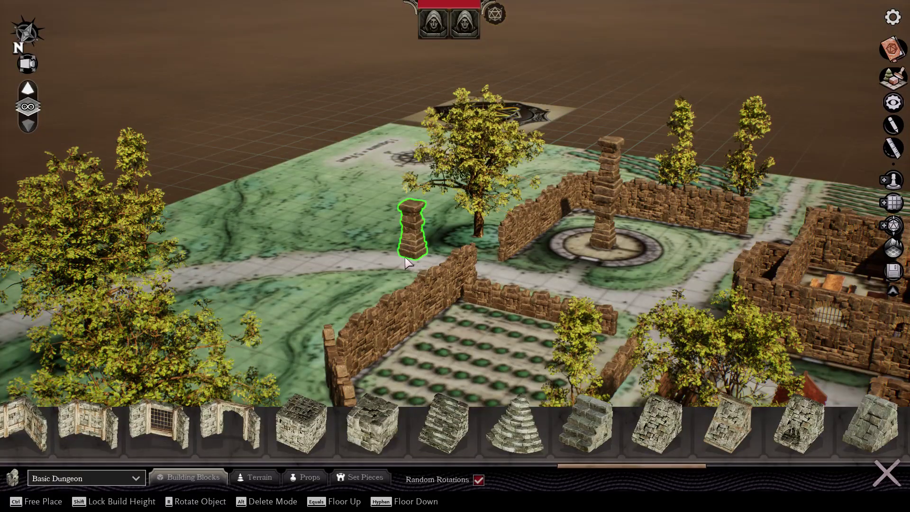
pyautogui.press('q')
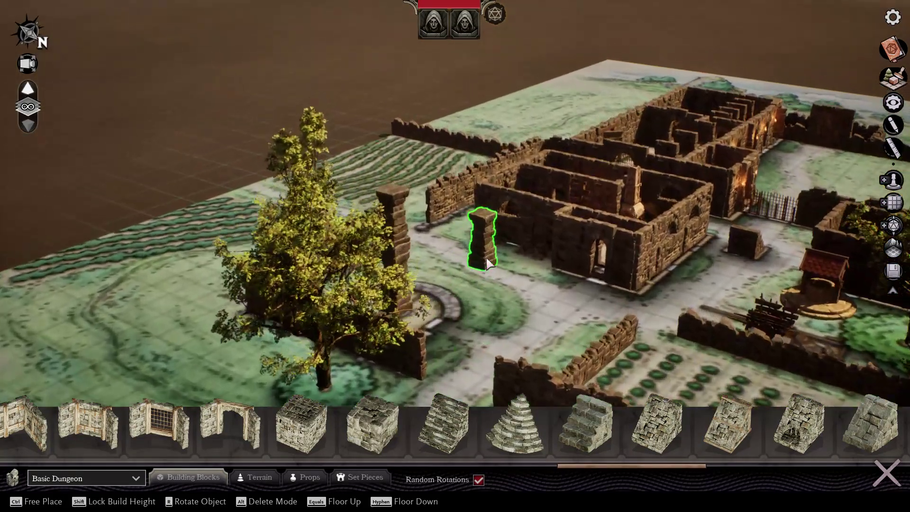
pyautogui.moveTo(487, 259); pyautogui.dragTo(486, 259, button='right')
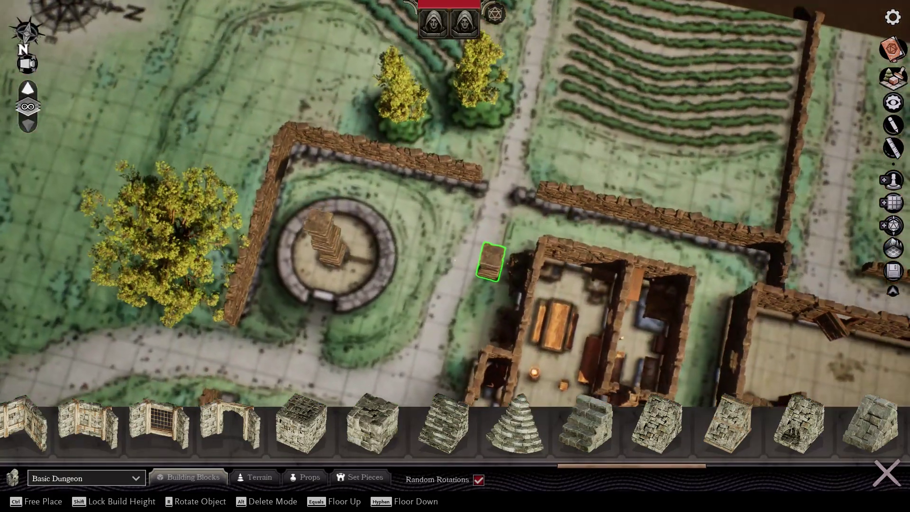
pyautogui.moveTo(590, 467); pyautogui.dragTo(364, 456)
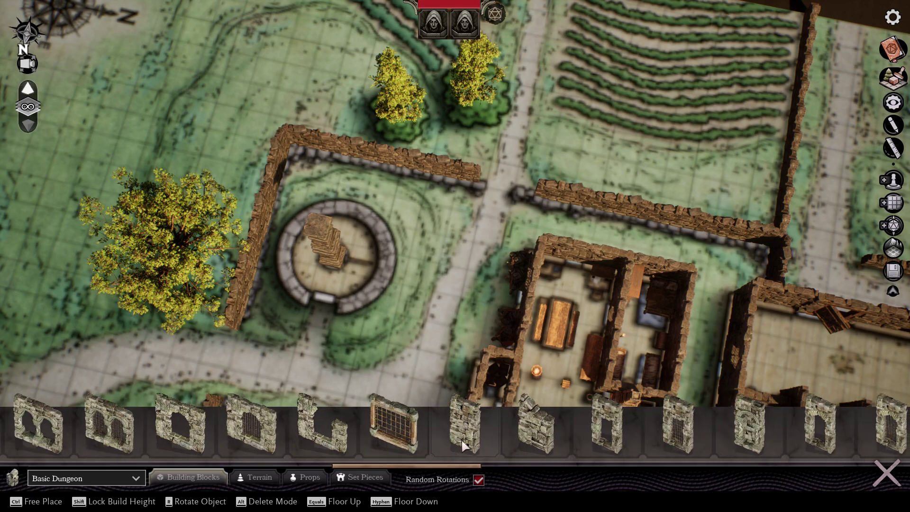
pyautogui.moveTo(451, 466); pyautogui.dragTo(828, 466)
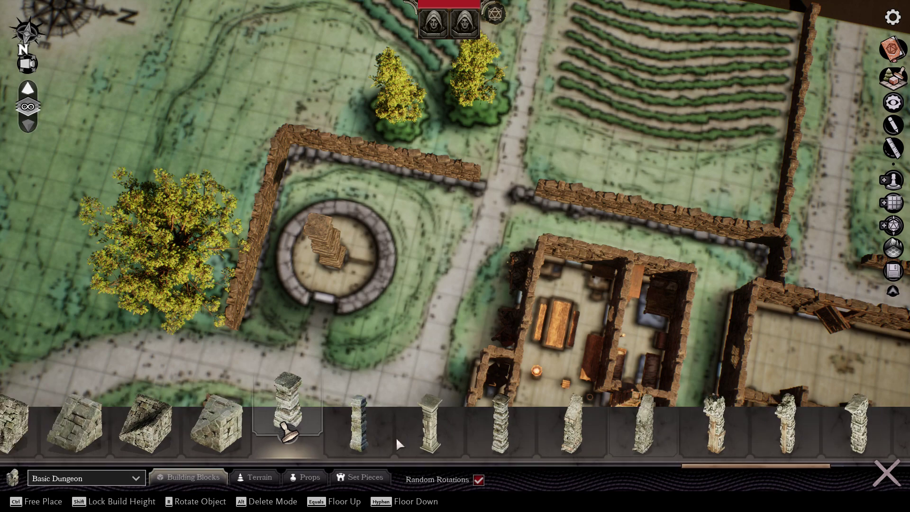
# Compare the rock formations in the Basic Dungeon terrain set and choose the tall layered rock with a wide base.
pyautogui.click(262, 476)
pyautogui.moveTo(445, 465); pyautogui.dragTo(643, 466)
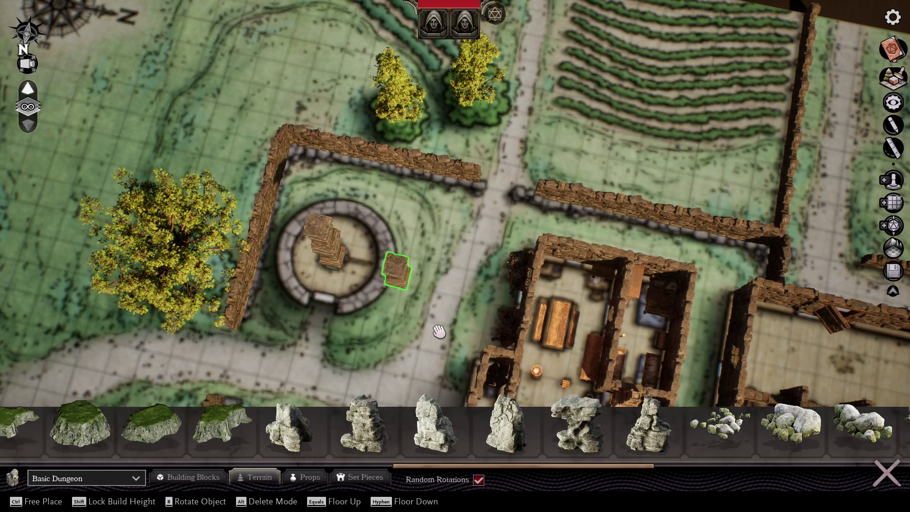
pyautogui.click(435, 442)
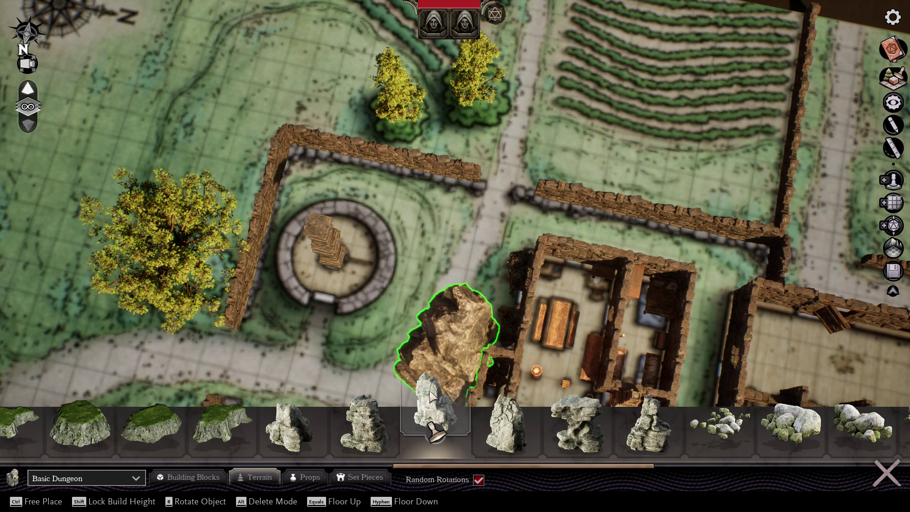
pyautogui.click(290, 427)
pyautogui.moveTo(446, 466); pyautogui.dragTo(587, 451)
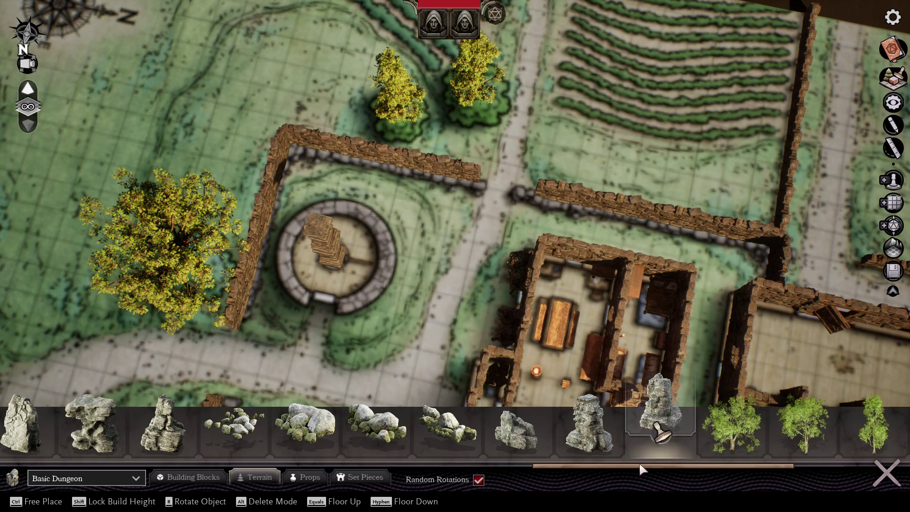
pyautogui.scroll(-3, 639, 469)
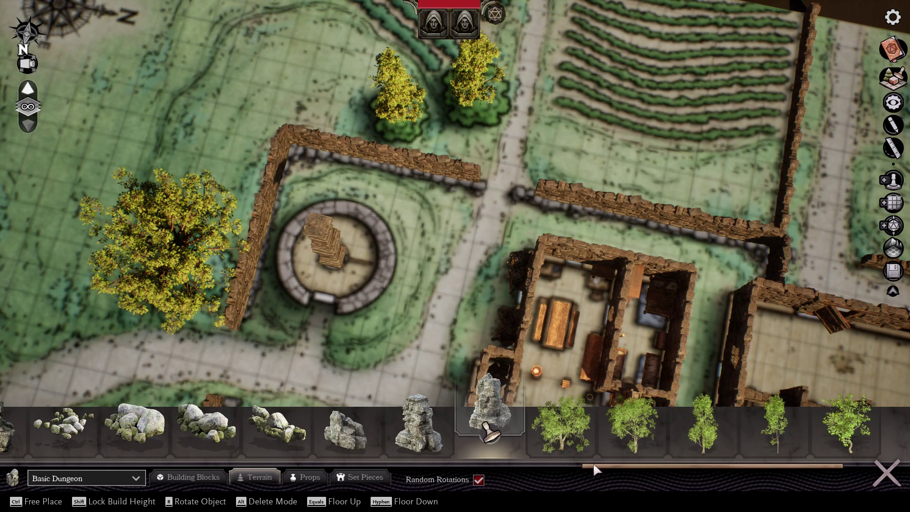
pyautogui.scroll(3, 593, 462)
pyautogui.click(565, 421)
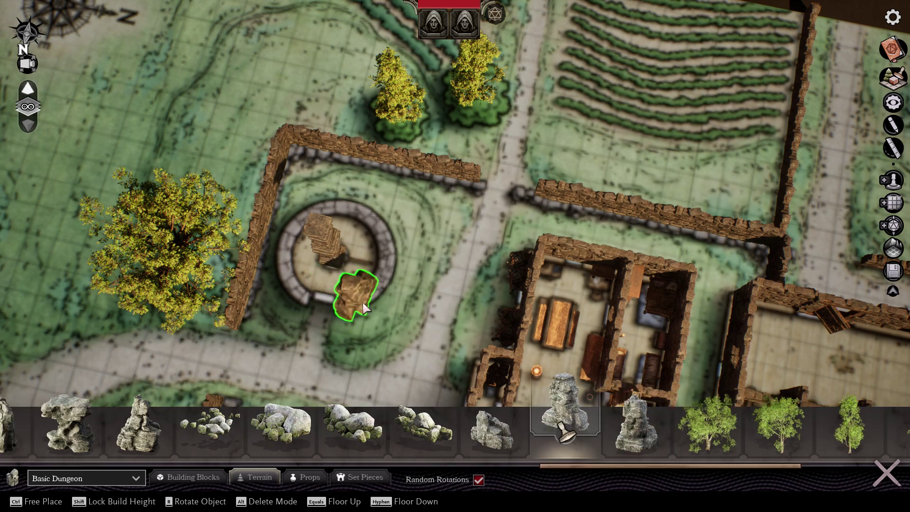
# Turn off random rotations, lock the build height and place the first rock on the round enclosure's ring, beside its opening.
pyautogui.moveTo(387, 302); pyautogui.dragTo(368, 307, button='right')
pyautogui.press('r')
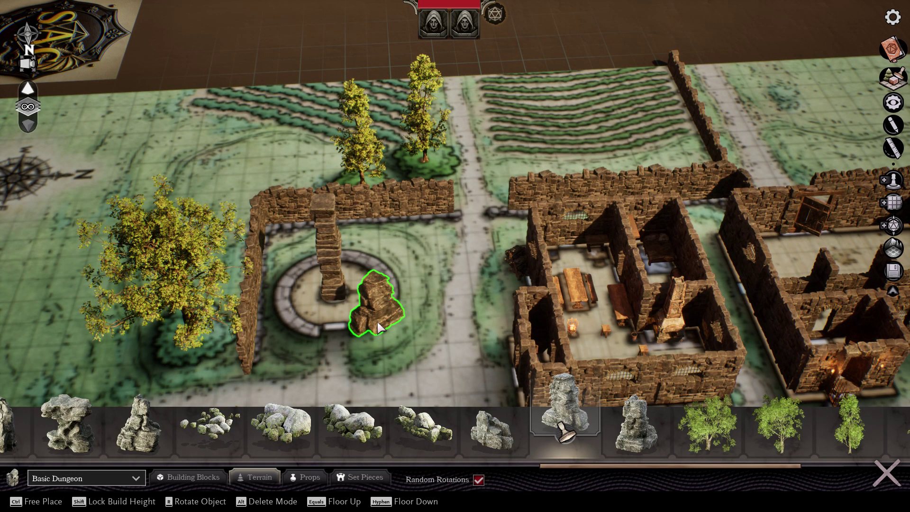
pyautogui.click(478, 480)
pyautogui.moveTo(422, 325); pyautogui.dragTo(361, 289, button='right')
pyautogui.press('r')
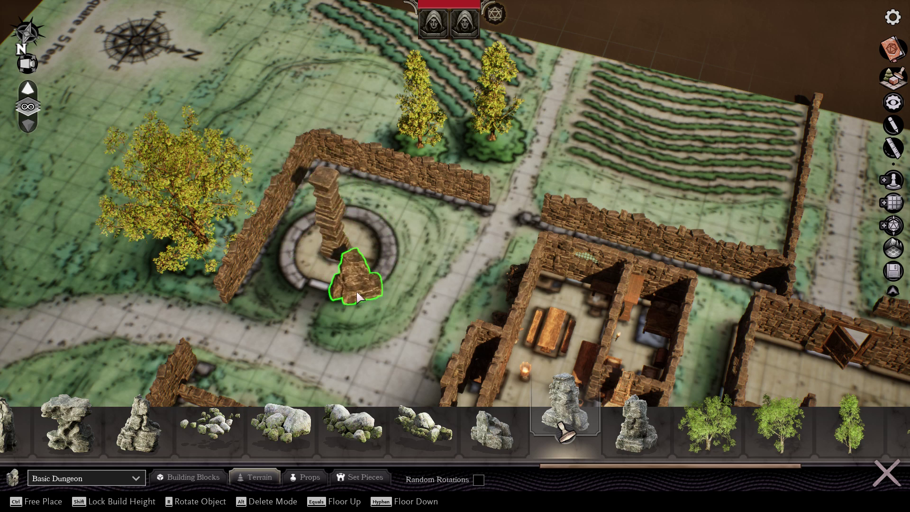
pyautogui.press('shift')
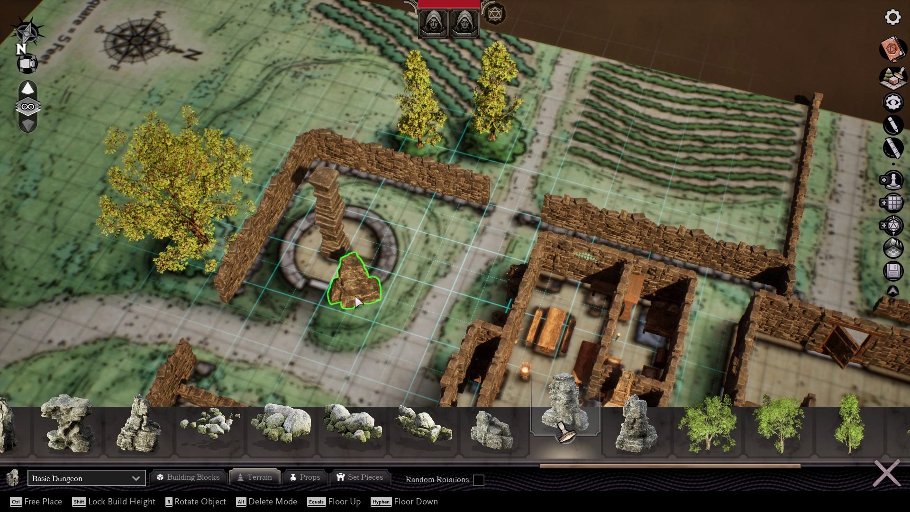
pyautogui.click(355, 298)
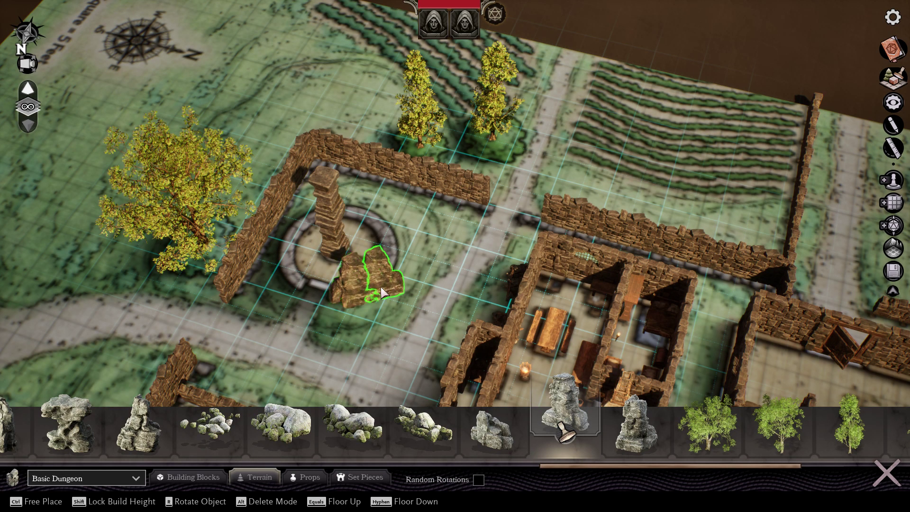
# Rotate and place two more rocks beside the first, following the curve of the enclosure's ring.
pyautogui.press('r')
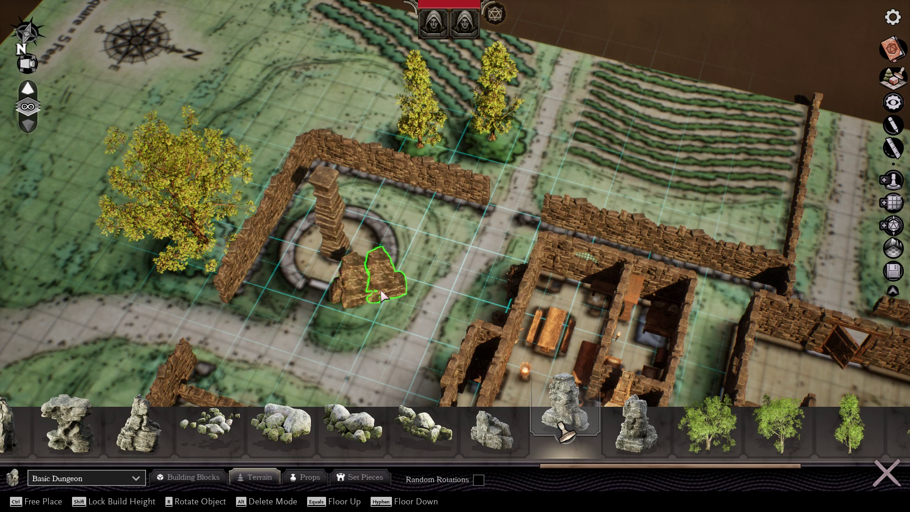
pyautogui.press('r')
pyautogui.press('r')
pyautogui.press('r')
pyautogui.press('r')
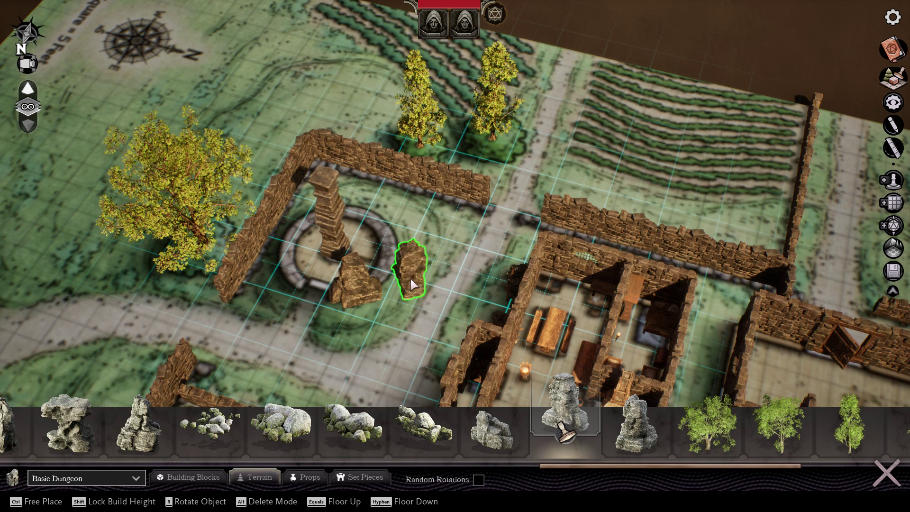
pyautogui.moveTo(412, 274); pyautogui.dragTo(412, 274, button='right')
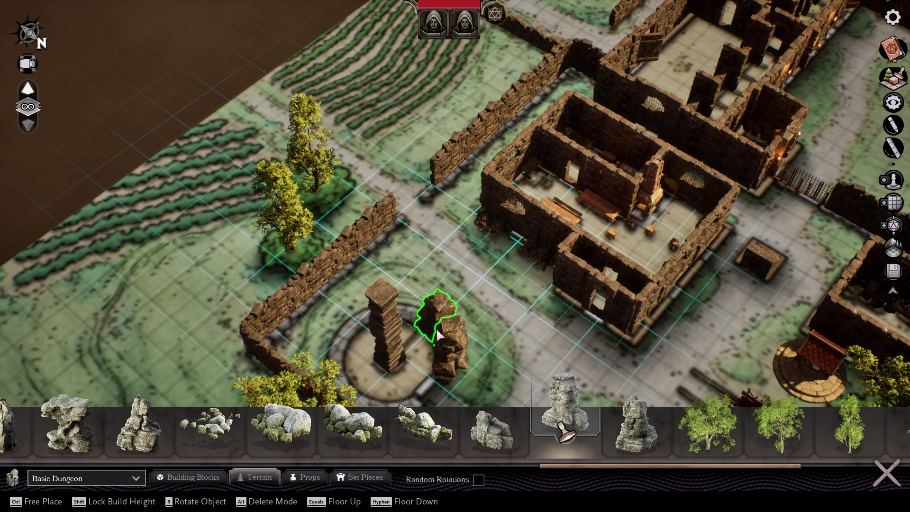
pyautogui.moveTo(433, 300); pyautogui.dragTo(432, 300, button='right')
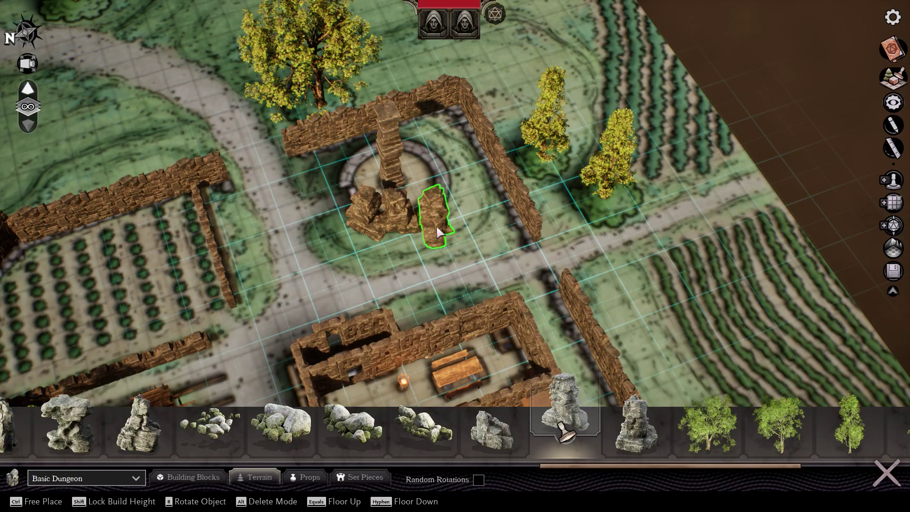
pyautogui.moveTo(438, 222); pyautogui.dragTo(402, 244, button='right')
pyautogui.press('r')
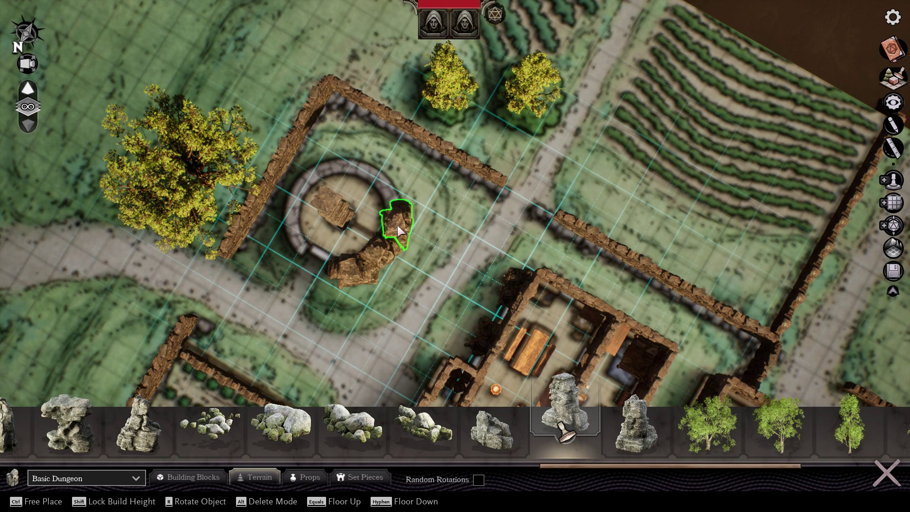
pyautogui.click(398, 222)
# Rotate a fourth rock and place it at the far end of the row curving along the ring.
pyautogui.moveTo(431, 217); pyautogui.dragTo(517, 176, button='right')
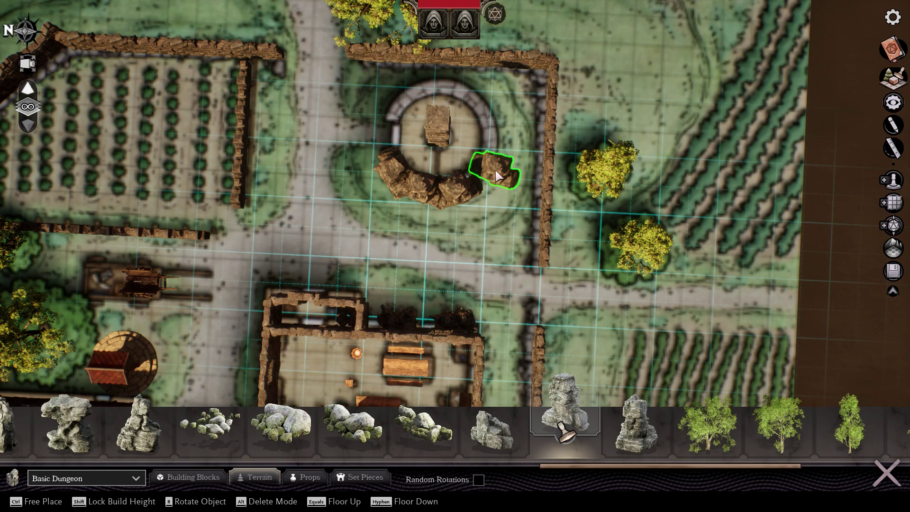
pyautogui.press('r')
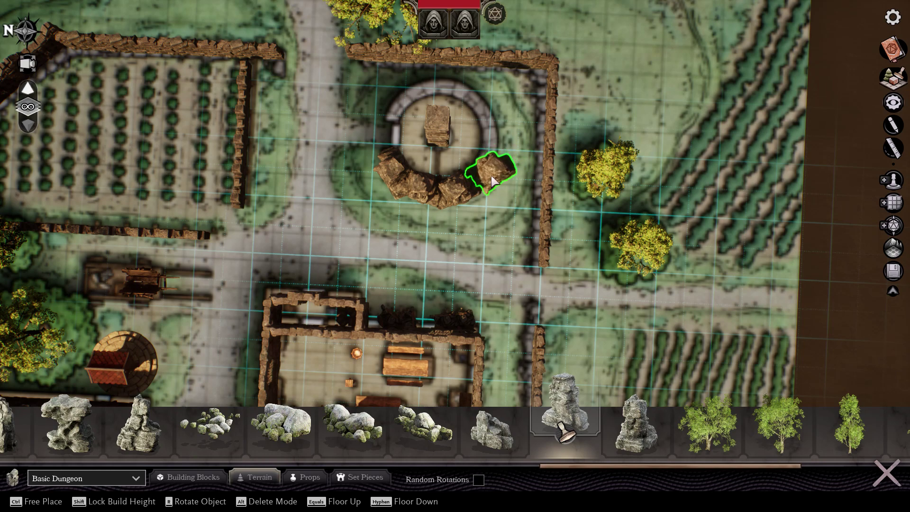
pyautogui.click(493, 179)
# Delete the placed rocks nearest the opening of the round enclosure.
pyautogui.moveTo(521, 159); pyautogui.dragTo(570, 194, button='right')
pyautogui.moveTo(545, 237); pyautogui.dragTo(473, 285, button='right')
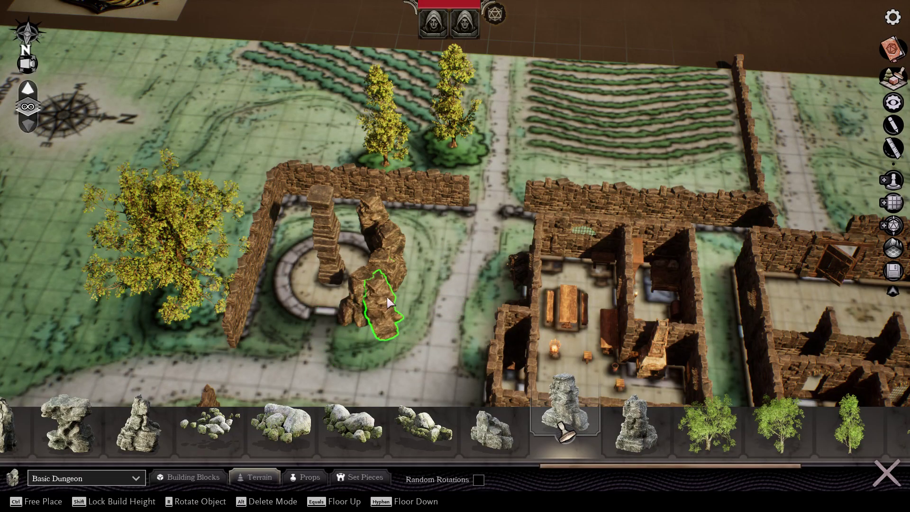
pyautogui.moveTo(456, 304)
pyautogui.mouseDown(button='right')
pyautogui.moveTo(452, 291)
pyautogui.moveTo(458, 302)
pyautogui.moveTo(449, 306)
pyautogui.mouseUp(button='right')
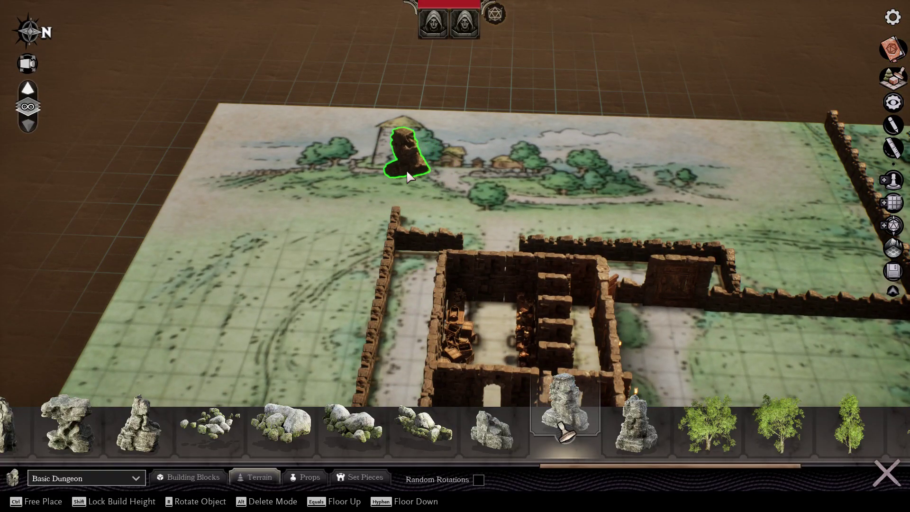
pyautogui.press('s')
pyautogui.press('s')
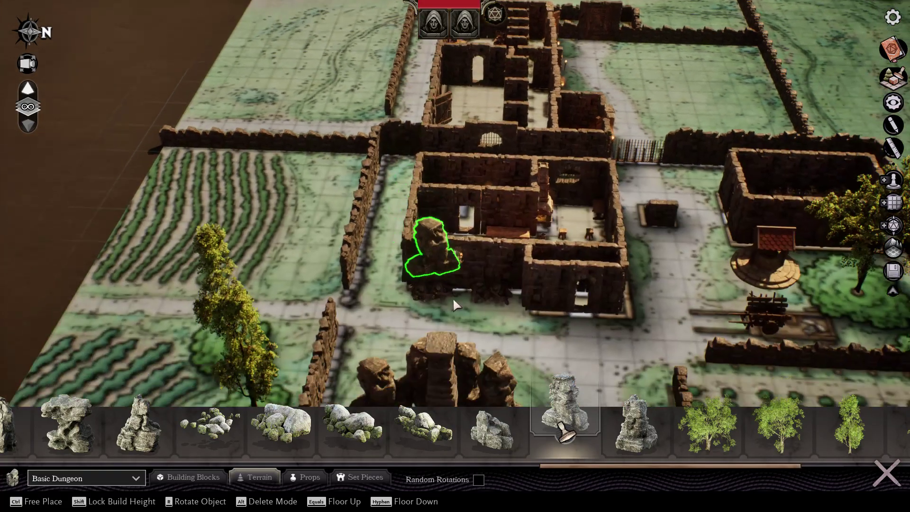
pyautogui.moveTo(587, 237); pyautogui.dragTo(578, 240, button='right')
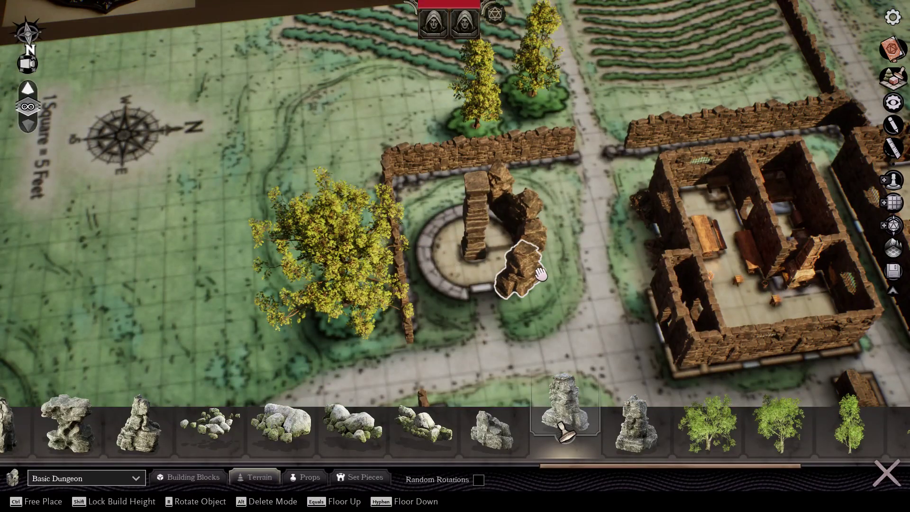
pyautogui.press('Delete')
pyautogui.click(533, 255)
pyautogui.press('Delete')
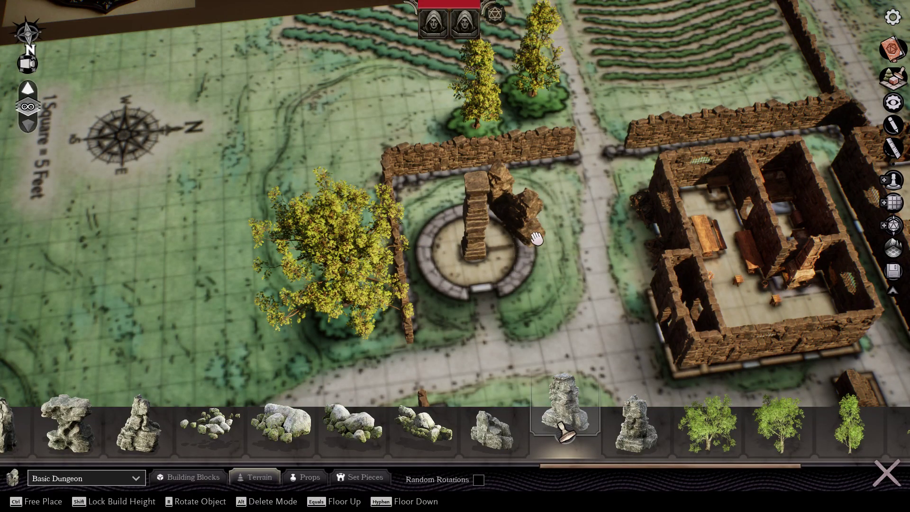
# Delete the remaining rocks from the ring of the round enclosure.
pyautogui.keyDown('alt'); pyautogui.click(536, 231); pyautogui.keyUp('alt')
pyautogui.moveTo(527, 205); pyautogui.dragTo(586, 223, button='right')
pyautogui.keyDown('alt'); pyautogui.click(552, 250); pyautogui.keyUp('alt')
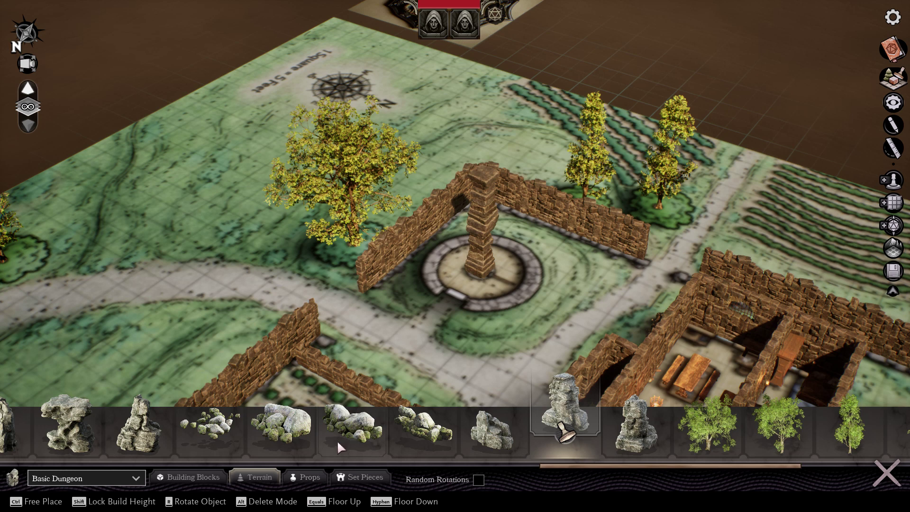
# Choose the slim square pillar from the Basic Dungeon building blocks and place the first one on the ring beside its opening.
pyautogui.moveTo(617, 469); pyautogui.dragTo(317, 471)
pyautogui.click(207, 476)
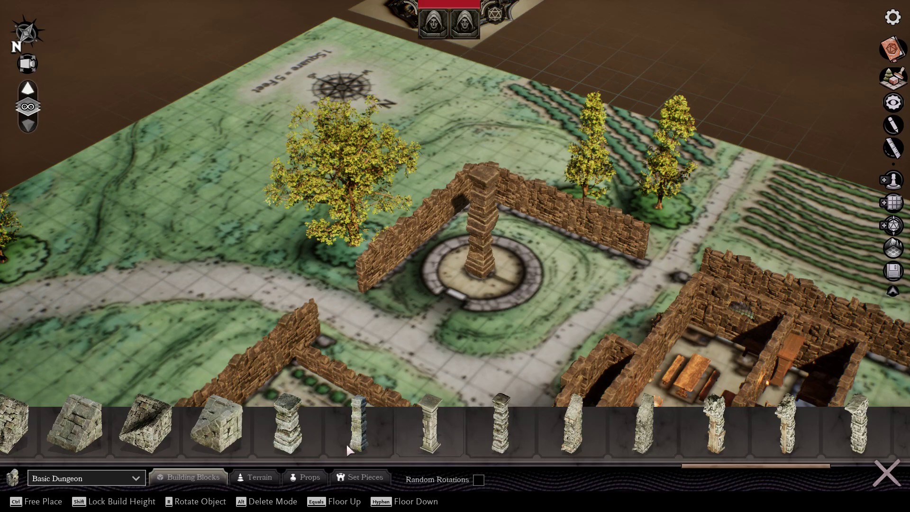
pyautogui.click(361, 443)
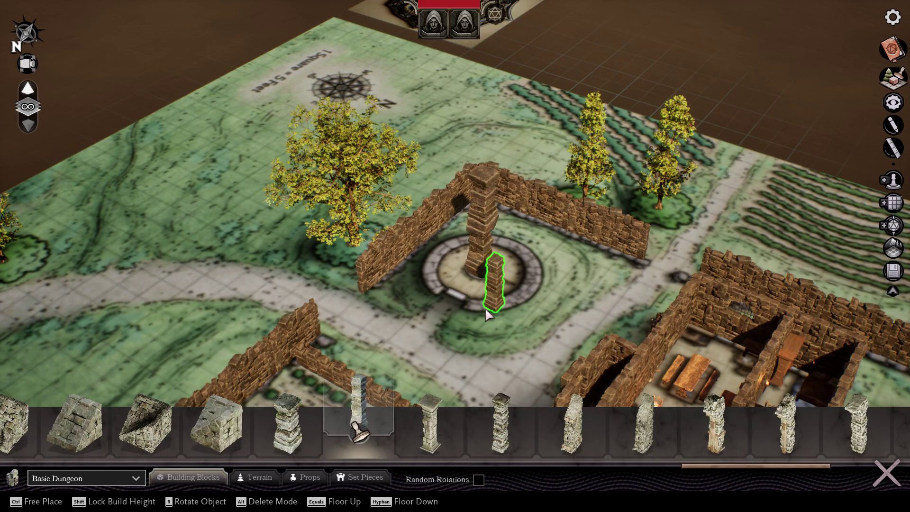
pyautogui.moveTo(472, 328); pyautogui.dragTo(472, 328, button='right')
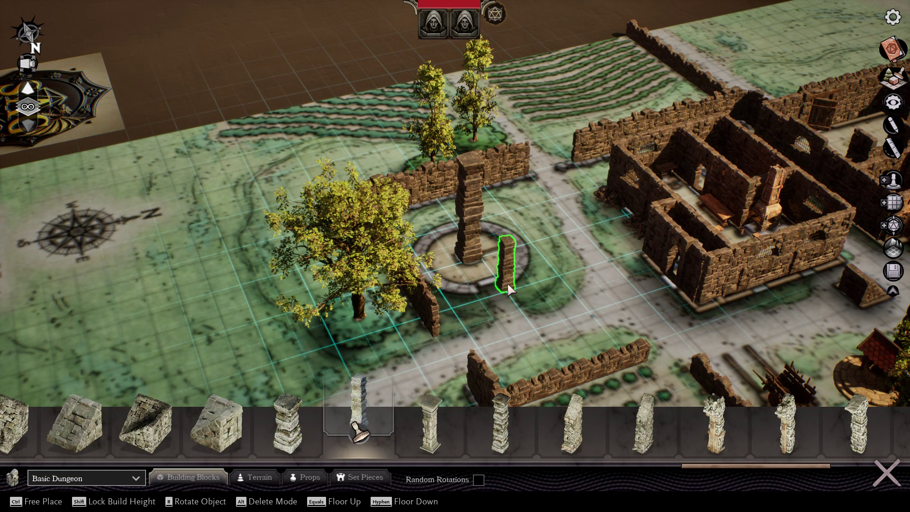
pyautogui.click(508, 276)
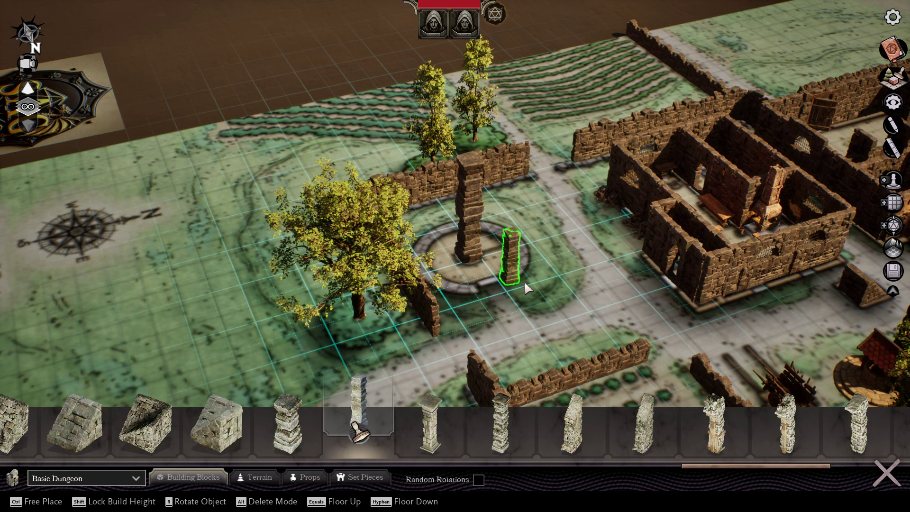
pyautogui.moveTo(524, 280); pyautogui.dragTo(490, 330, button='right')
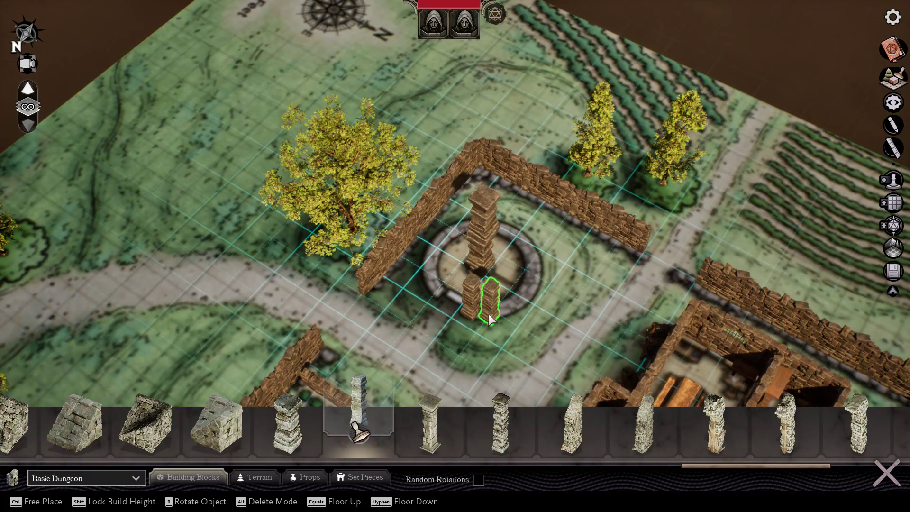
# Place more slim pillars side by side along the ring, following its curve away from the opening on the house side.
pyautogui.click(488, 314)
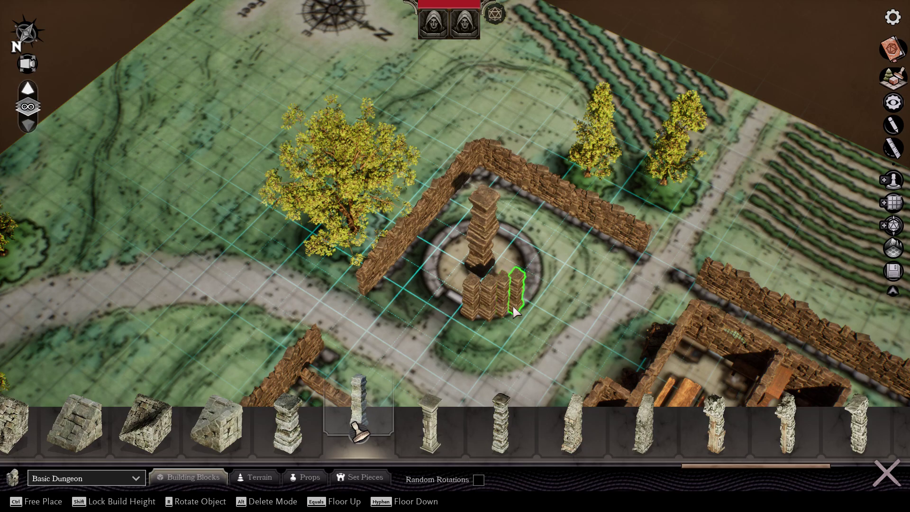
pyautogui.click(513, 305)
pyautogui.moveTo(570, 280); pyautogui.dragTo(459, 330, button='right')
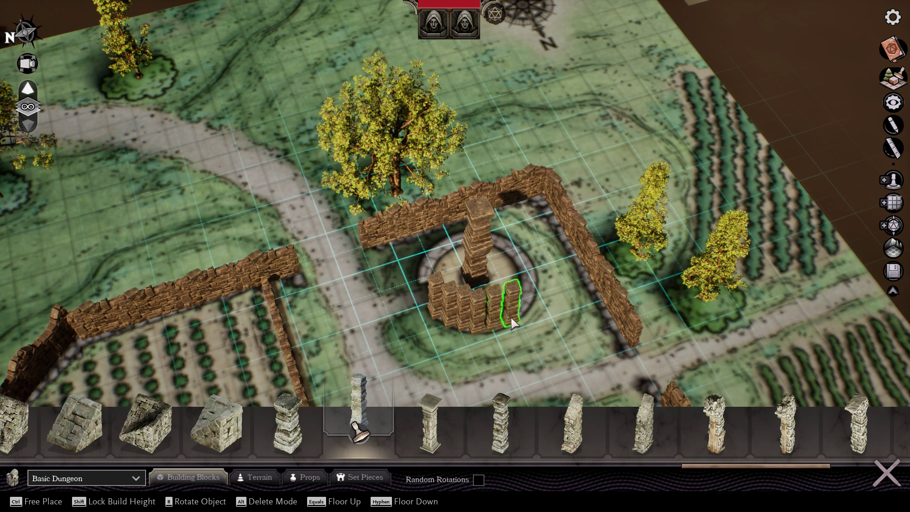
pyautogui.click(511, 315)
pyautogui.moveTo(553, 311); pyautogui.dragTo(519, 329, button='right')
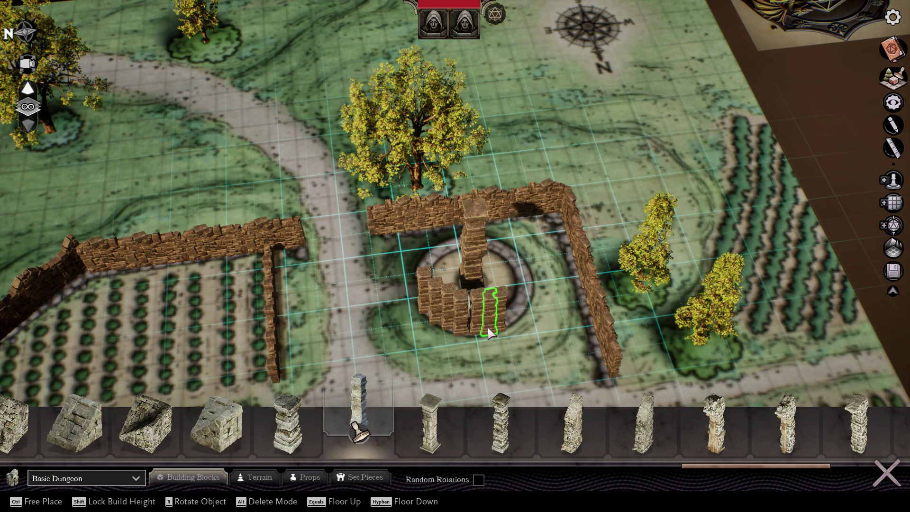
# Continue the row of pillars around the section of the ring opposite the opening.
pyautogui.moveTo(545, 327); pyautogui.dragTo(465, 331, button='right')
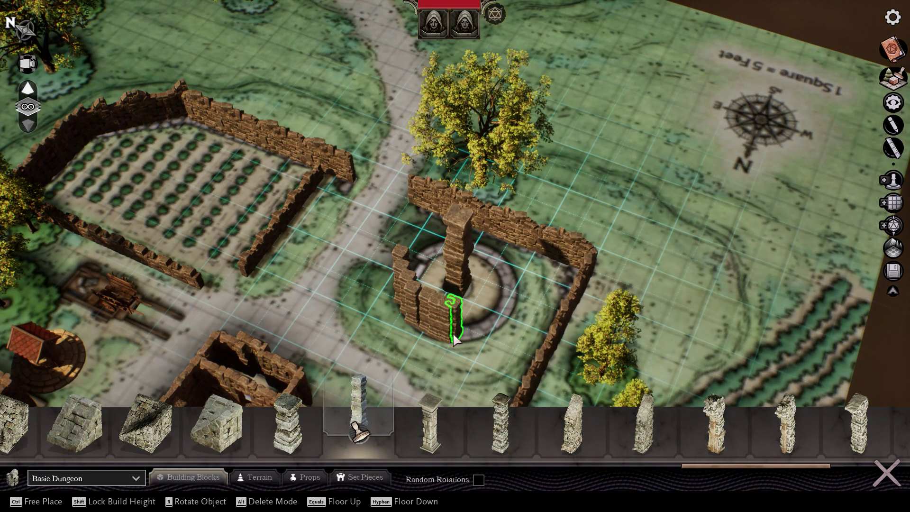
pyautogui.moveTo(524, 336); pyautogui.dragTo(502, 337, button='right')
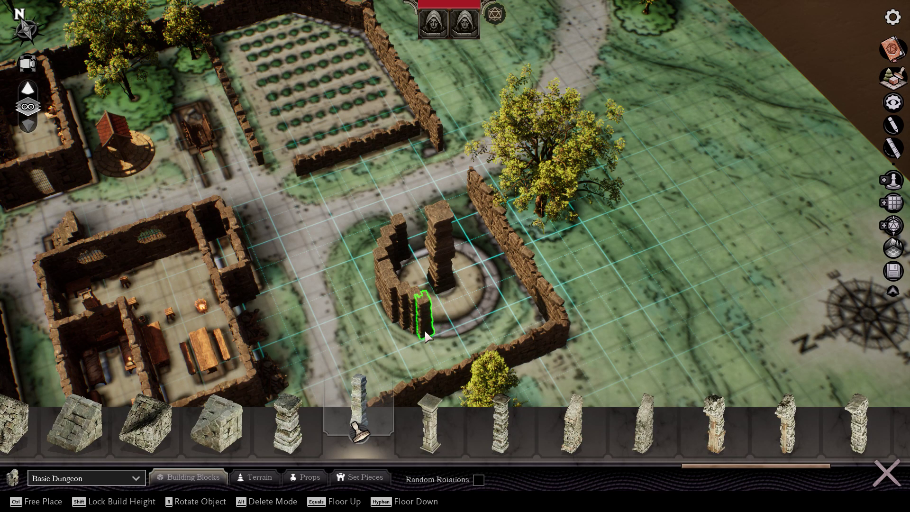
pyautogui.click(427, 329)
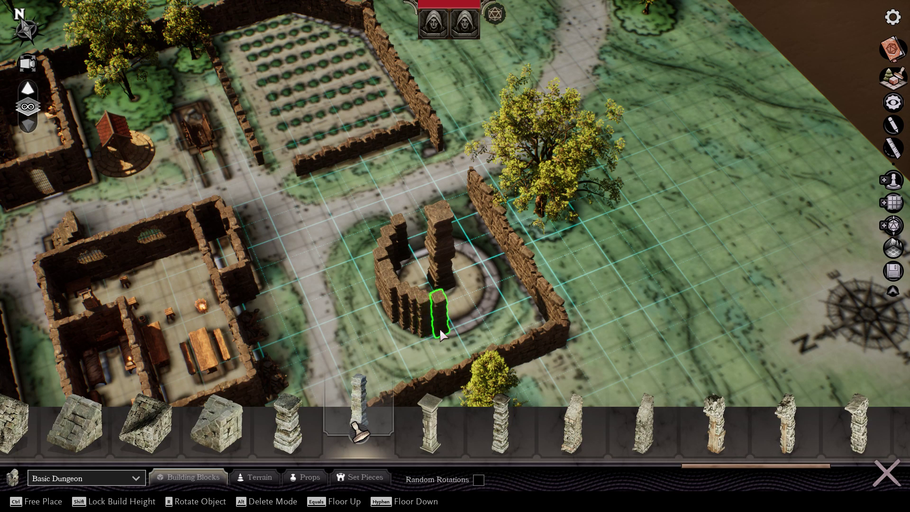
pyautogui.moveTo(456, 320); pyautogui.dragTo(384, 326, button='right')
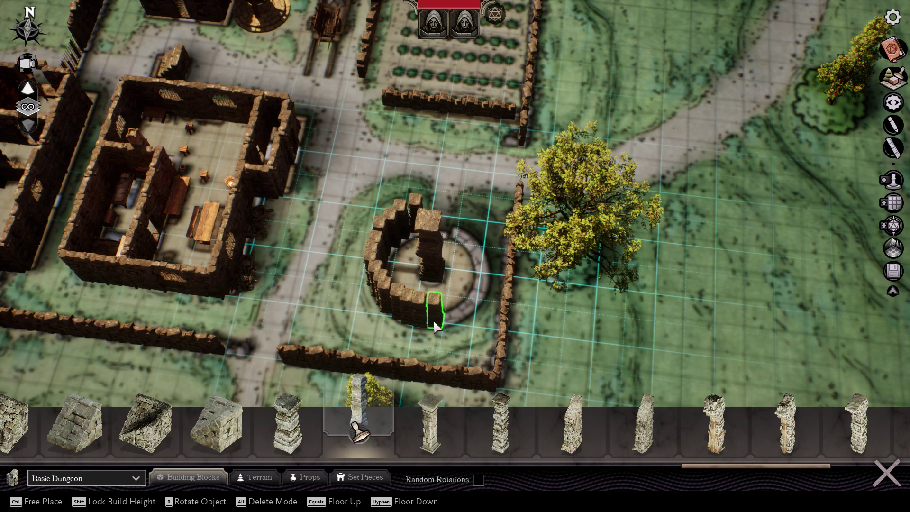
pyautogui.click(434, 321)
# Place the remaining pillars around the ring up to the tree side of the opening, closing the circular wall except for the doorway.
pyautogui.moveTo(472, 314); pyautogui.dragTo(419, 317, button='right')
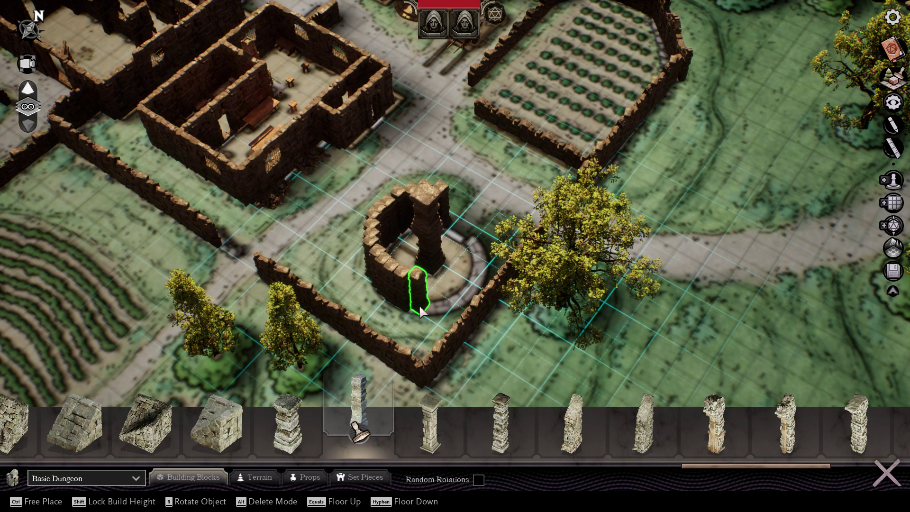
pyautogui.click(419, 310)
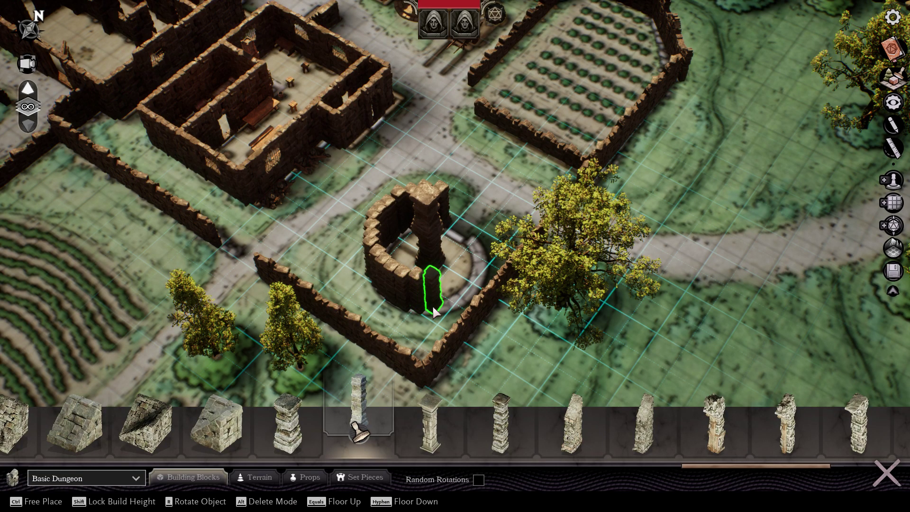
pyautogui.click(431, 309)
pyautogui.moveTo(501, 299); pyautogui.dragTo(599, 341, button='right')
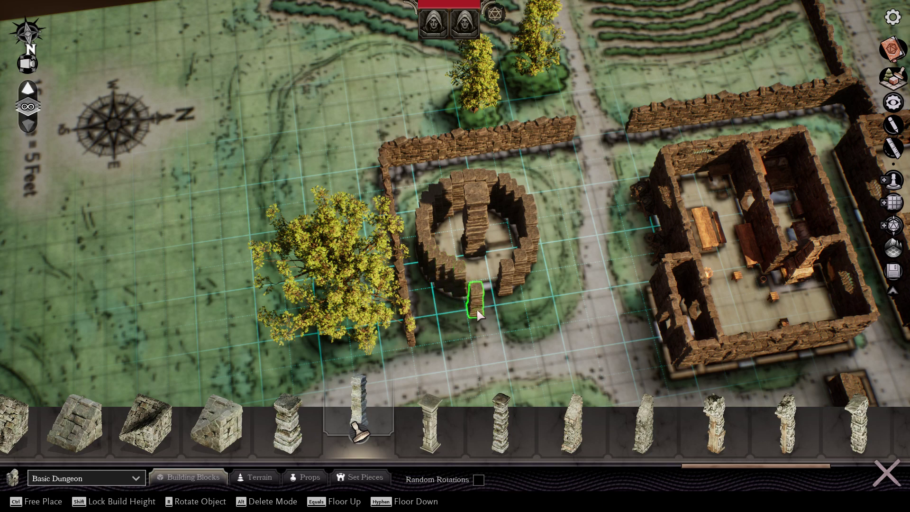
pyautogui.moveTo(523, 295); pyautogui.dragTo(466, 287, button='right')
pyautogui.moveTo(543, 290); pyautogui.dragTo(457, 358, button='right')
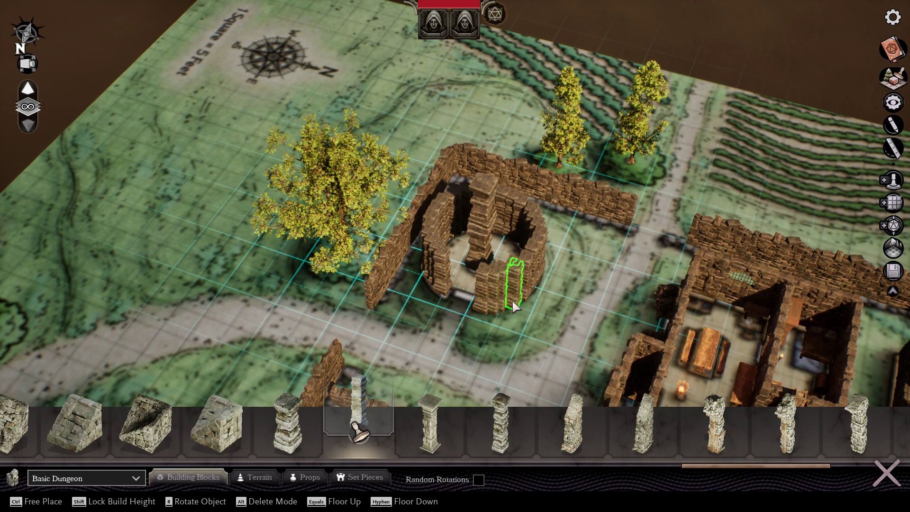
pyautogui.moveTo(518, 318); pyautogui.dragTo(734, 293, button='right')
pyautogui.moveTo(516, 284); pyautogui.dragTo(687, 284, button='right')
pyautogui.moveTo(512, 317); pyautogui.dragTo(498, 316, button='right')
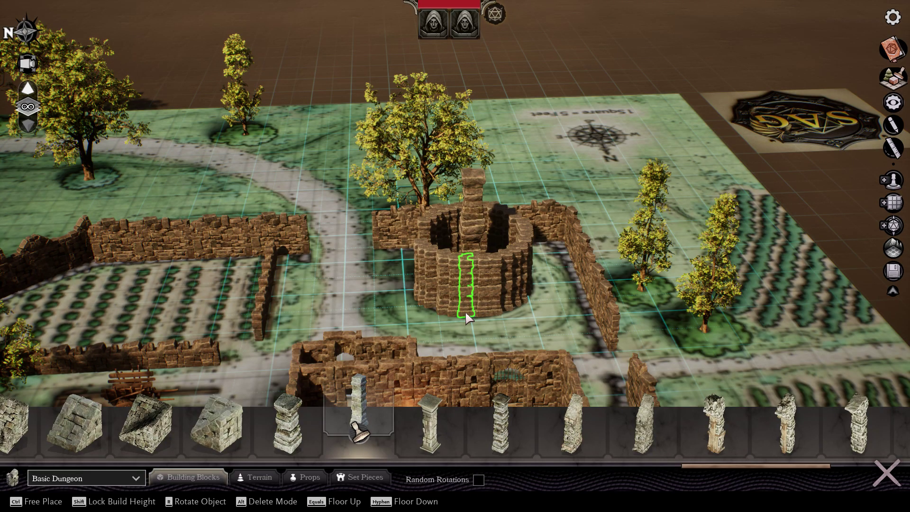
# Multi-select the ring's pillars, starting at the house side of the opening and following the curve.
pyautogui.moveTo(516, 331); pyautogui.dragTo(890, 335, button='right')
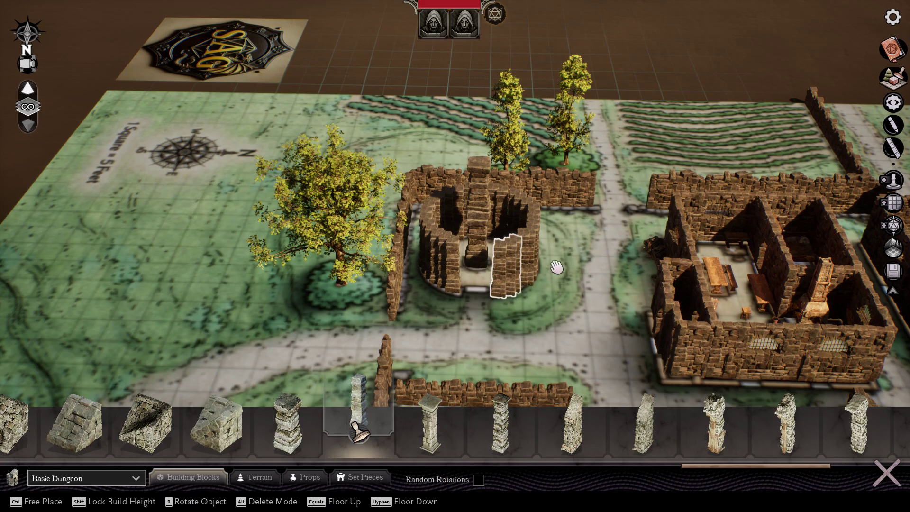
pyautogui.moveTo(582, 266); pyautogui.dragTo(497, 300, button='right')
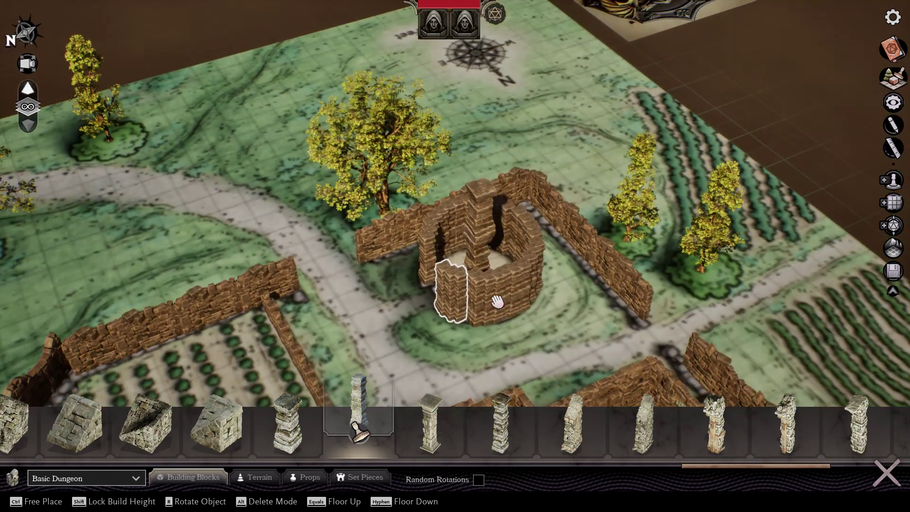
pyautogui.click(481, 307)
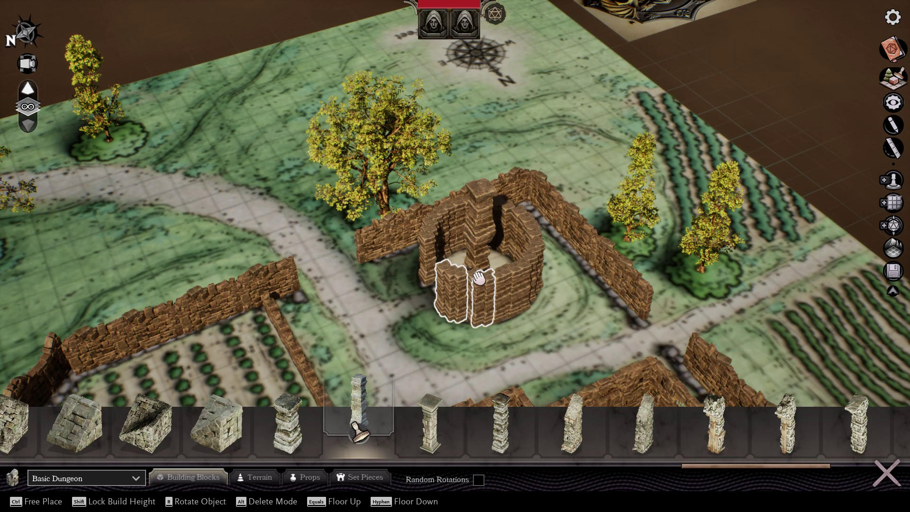
pyautogui.click(478, 278)
pyautogui.click(512, 294)
pyautogui.click(521, 289)
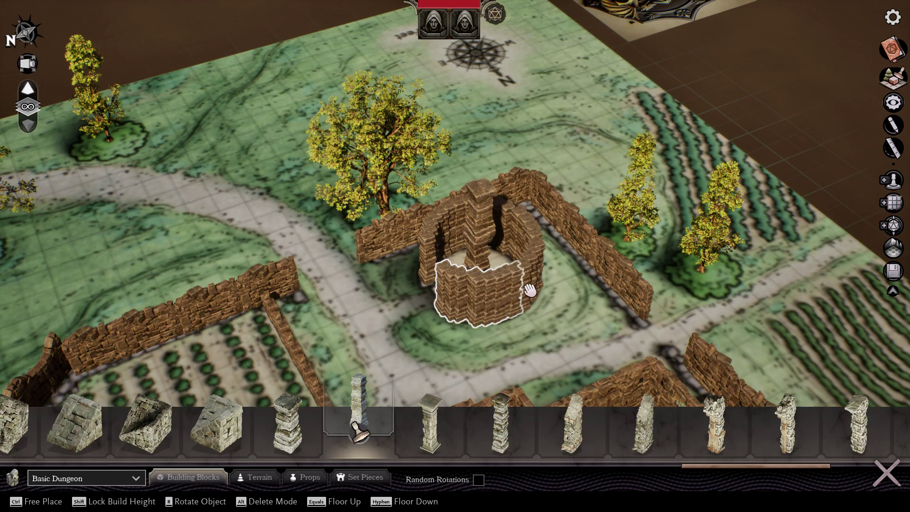
# Extend the pillar selection around the section of the ring opposite the opening.
pyautogui.moveTo(572, 285); pyautogui.dragTo(471, 326, button='right')
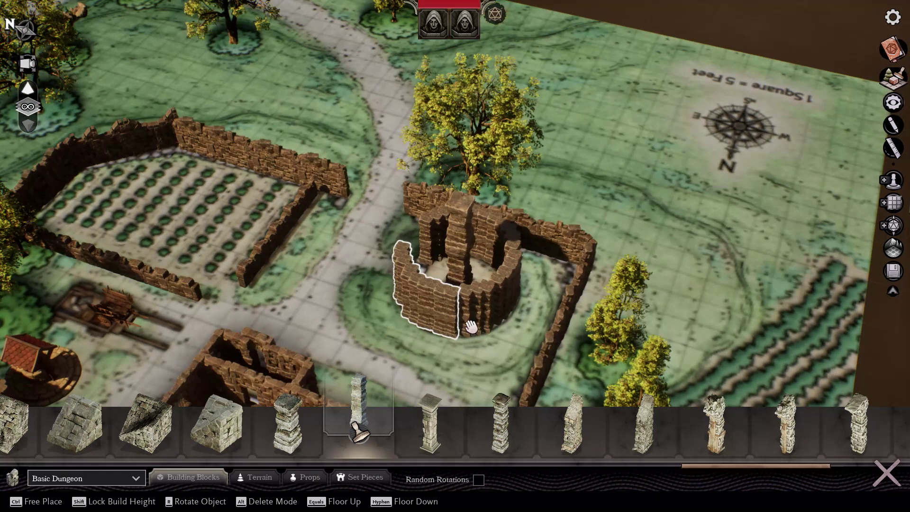
pyautogui.click(493, 313)
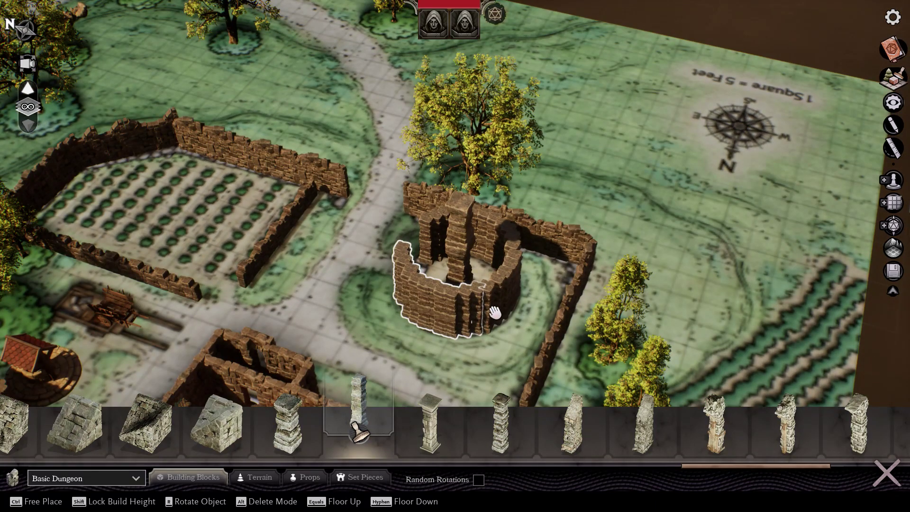
pyautogui.click(495, 313)
pyautogui.moveTo(523, 303); pyautogui.dragTo(502, 306, button='right')
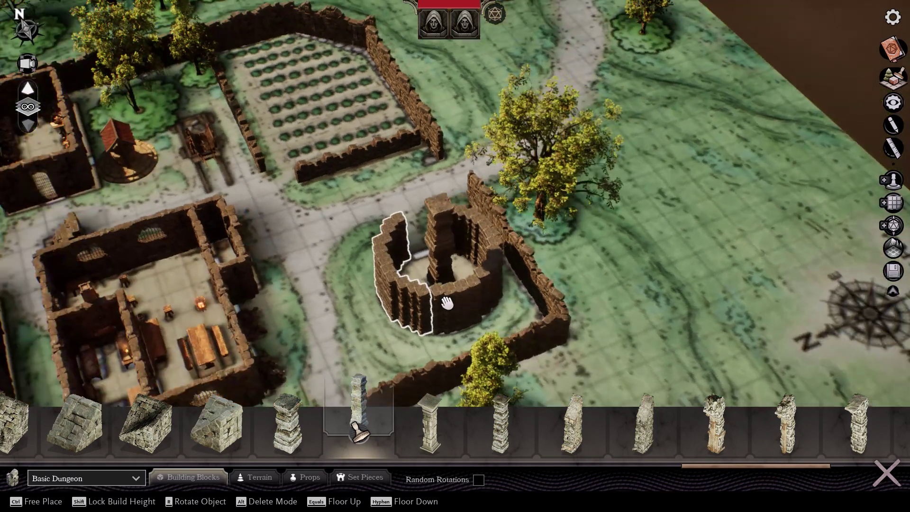
pyautogui.scroll(3, 442, 312)
pyautogui.click(450, 318)
pyautogui.click(473, 325)
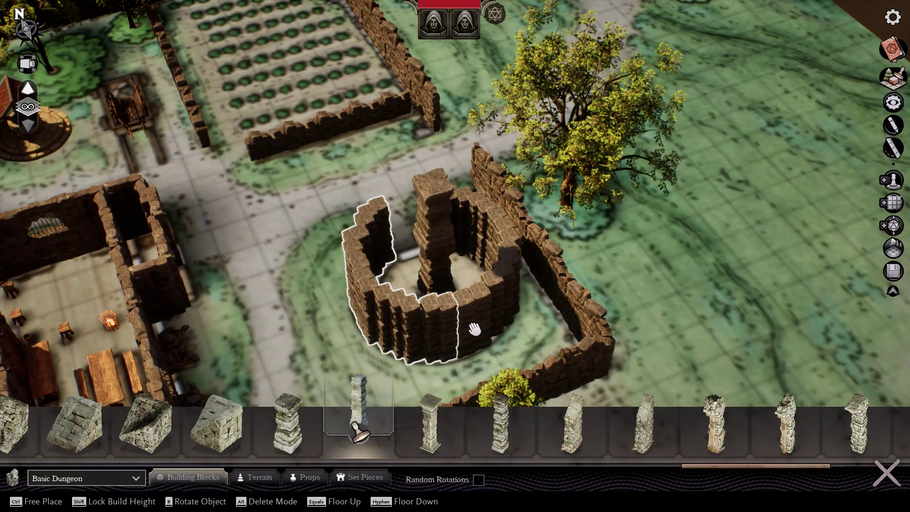
# Add the pillars facing the corner of the boundary wall to the selection.
pyautogui.click(497, 303)
pyautogui.click(508, 276)
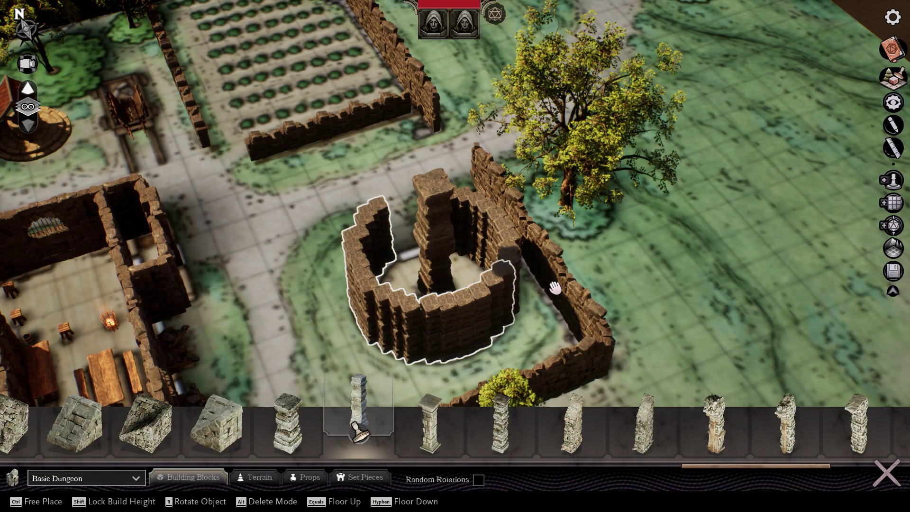
pyautogui.moveTo(507, 276); pyautogui.dragTo(473, 288, button='right')
pyautogui.click(473, 288)
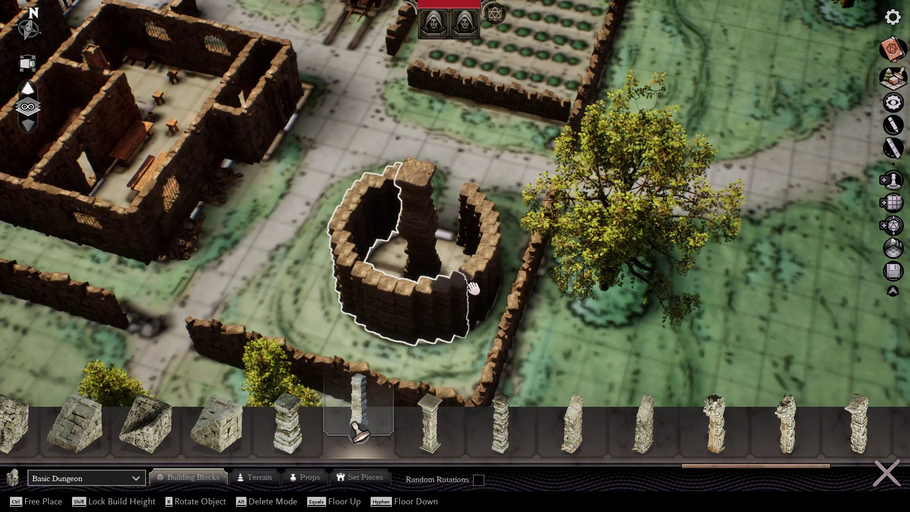
pyautogui.click(495, 264)
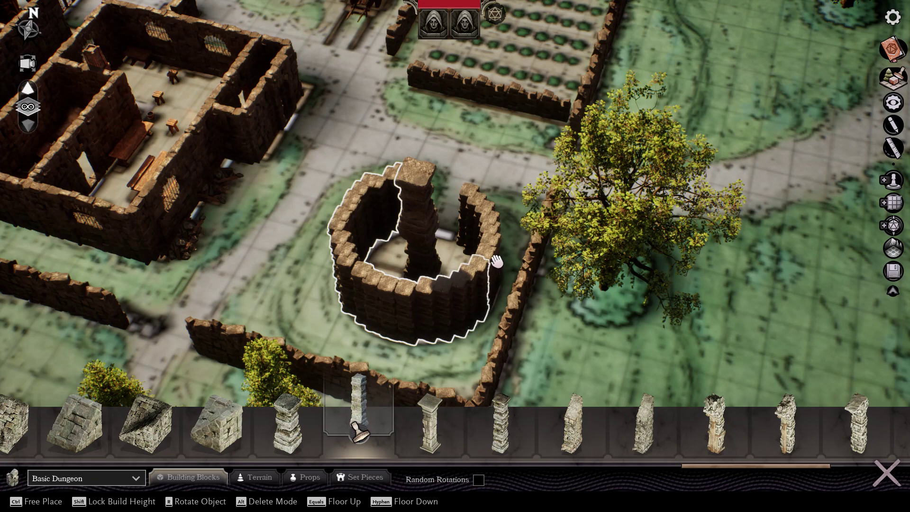
pyautogui.click(500, 240)
# Add the last pillars on the tree side of the opening so the selection covers the whole ring.
pyautogui.moveTo(499, 235); pyautogui.dragTo(382, 310, button='right')
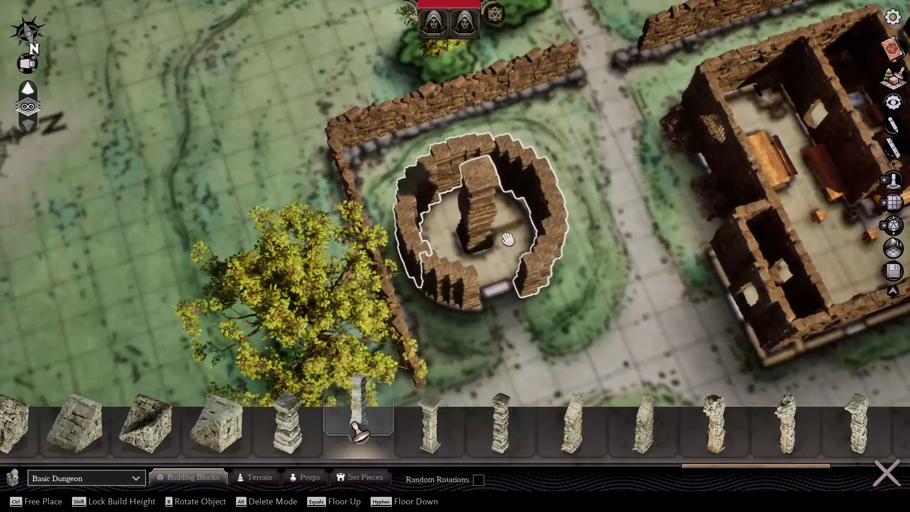
pyautogui.click(437, 271)
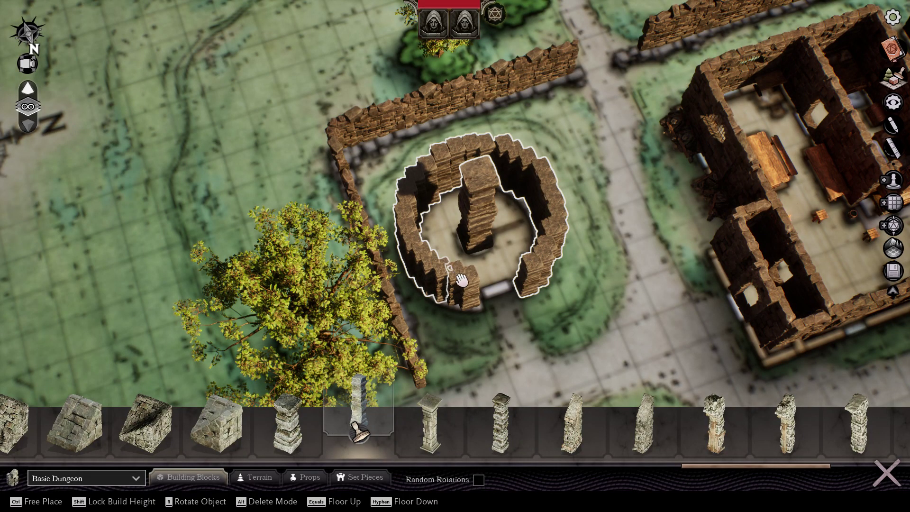
pyautogui.moveTo(571, 326); pyautogui.dragTo(614, 296, button='right')
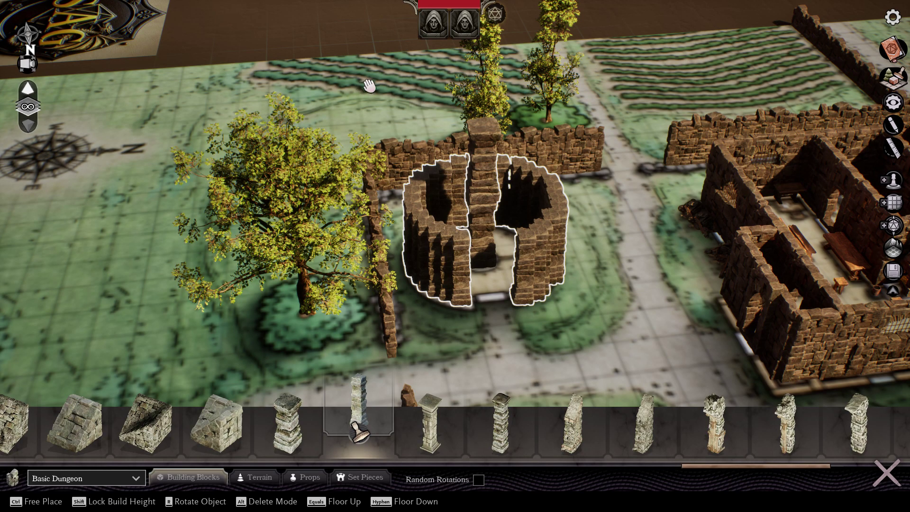
# Paste a copy of the pillar ring, rotate it to align its opening, and stack it on the first tier.
pyautogui.hotkey('ctrl', 'v')
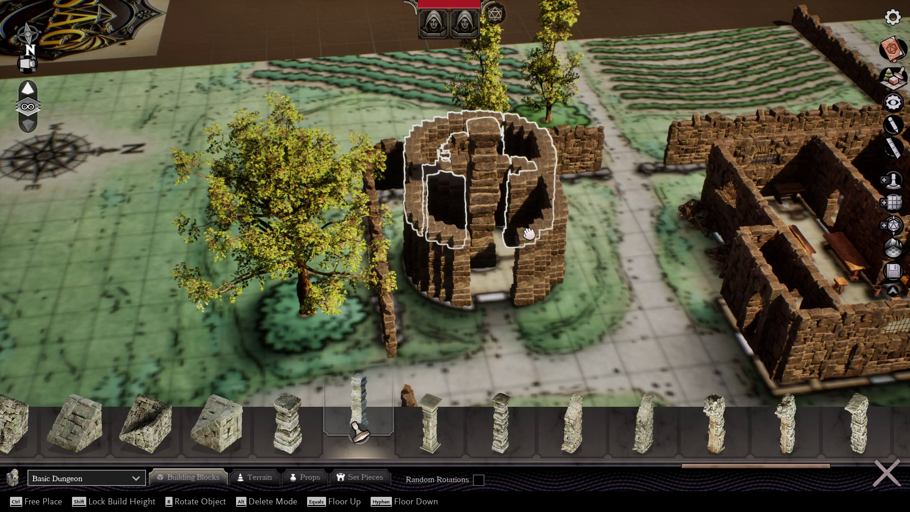
pyautogui.press('r')
pyautogui.press('r')
pyautogui.press('r')
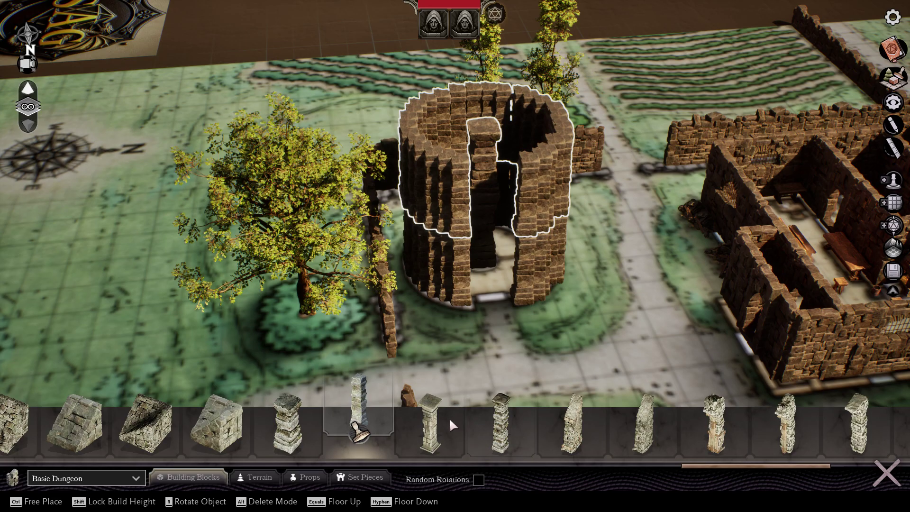
pyautogui.click(378, 431)
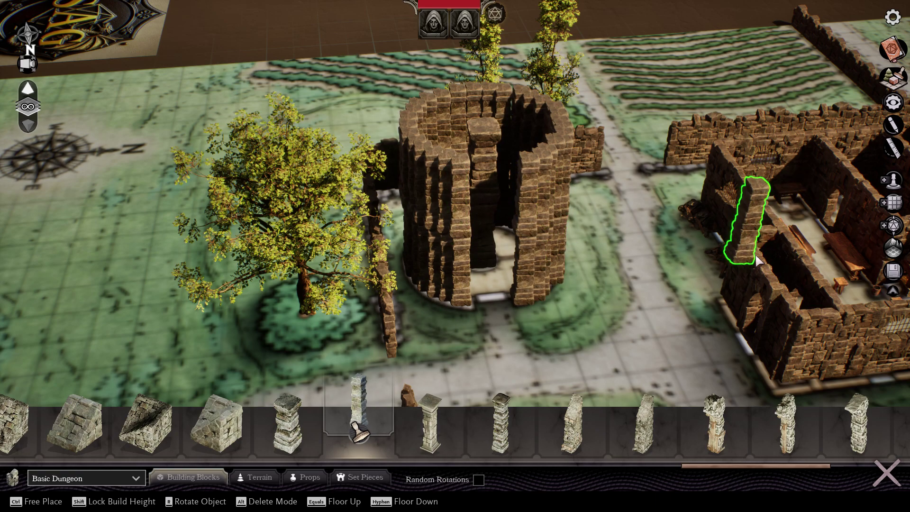
# Close the gap in the tower's second tier with a pillar and fit a wooden door section into the ground-level entrance.
pyautogui.press('g')
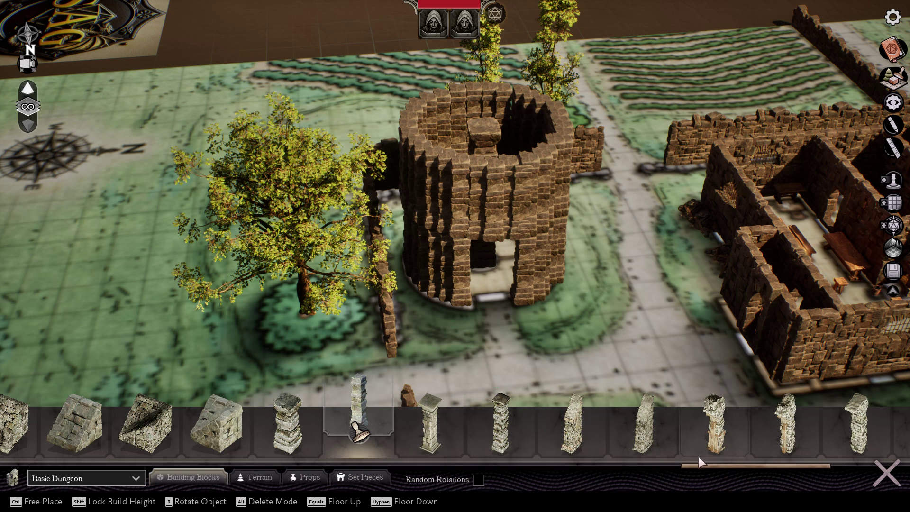
pyautogui.scroll(2, 712, 462)
pyautogui.scroll(5, 626, 467)
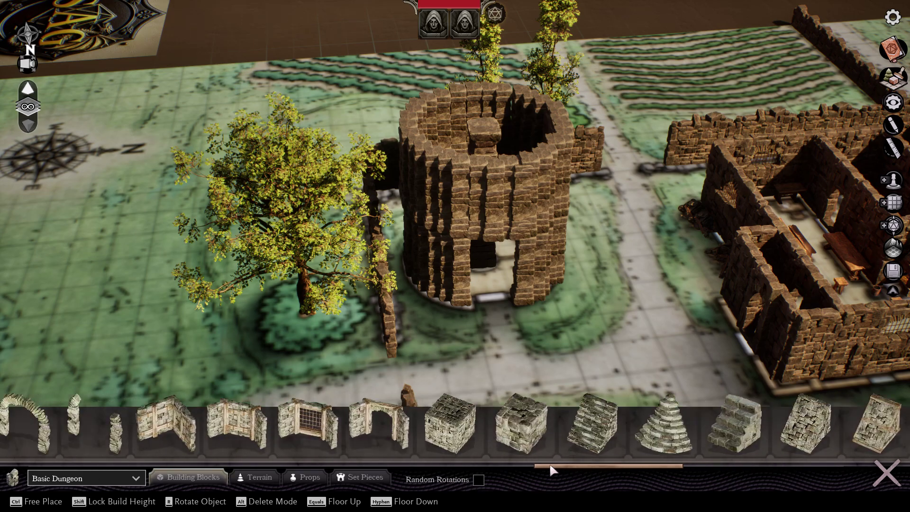
pyautogui.moveTo(524, 467); pyautogui.dragTo(495, 467)
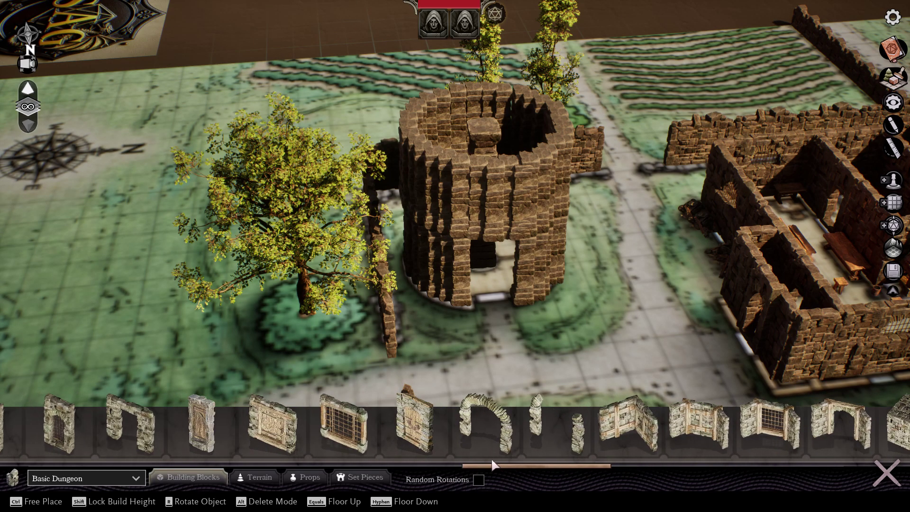
pyautogui.click(420, 437)
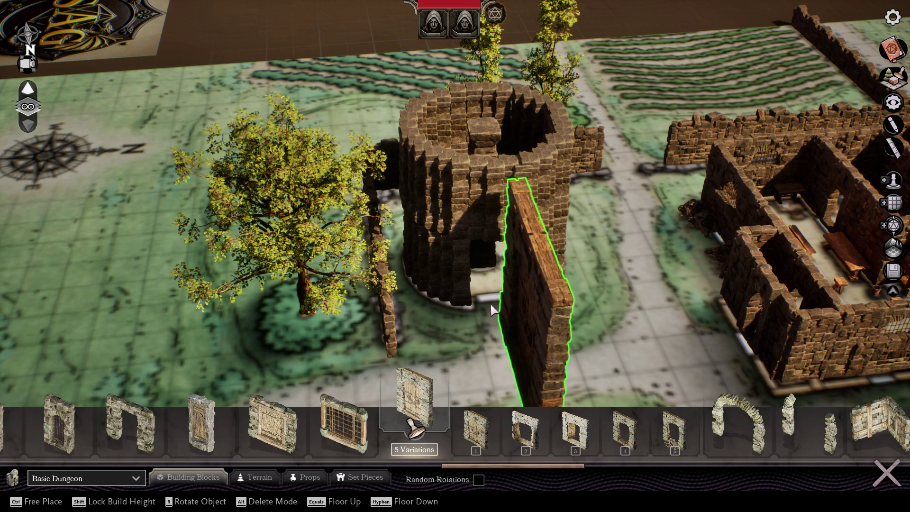
pyautogui.press('r')
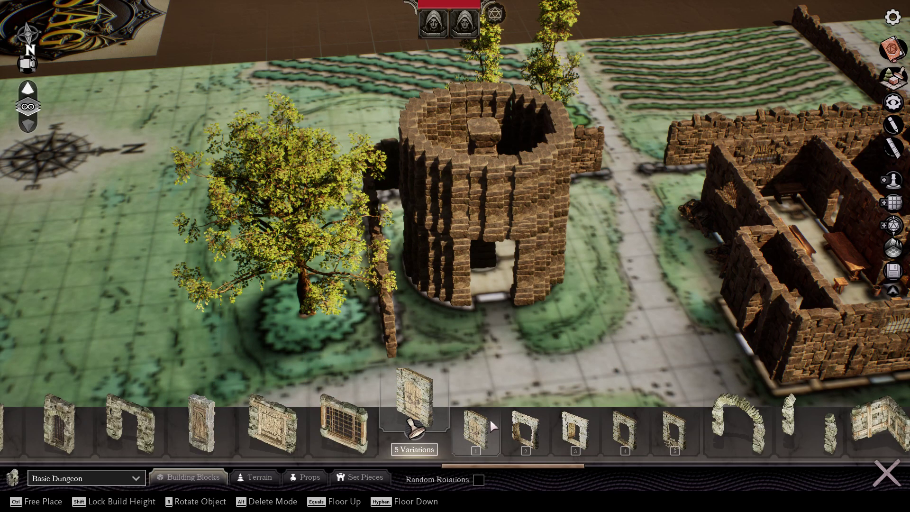
pyautogui.click(288, 437)
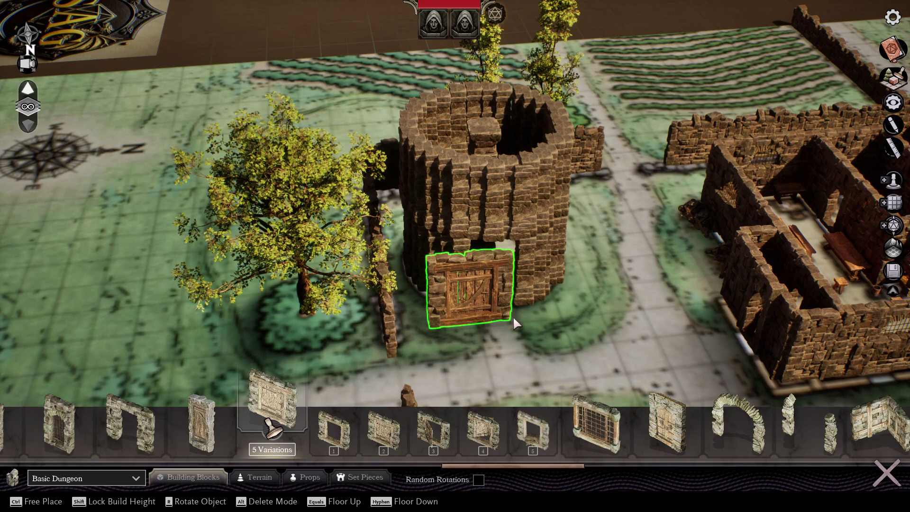
pyautogui.press('shift')
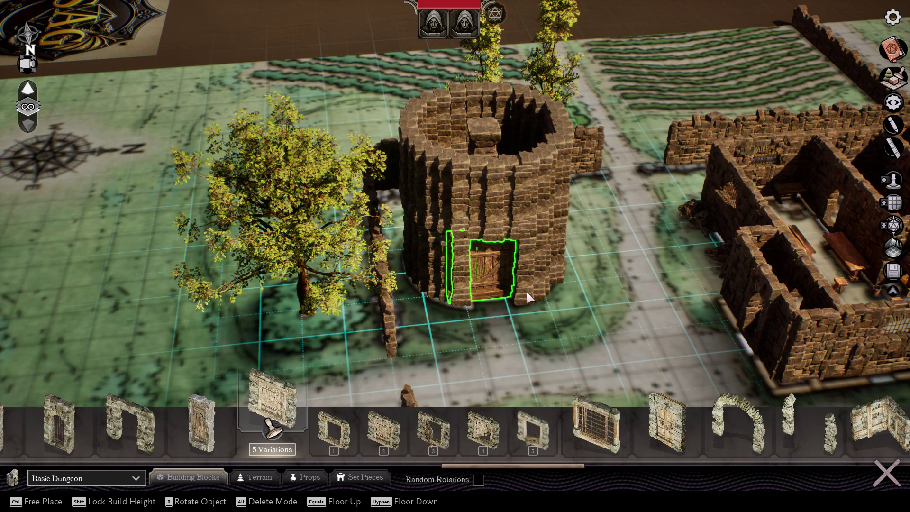
pyautogui.click(527, 298)
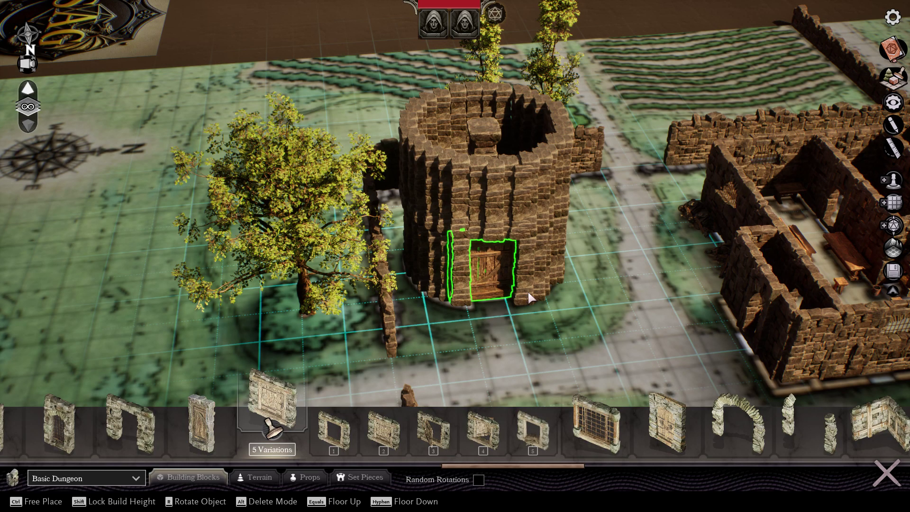
# Mount lit wall torches on both sides of the tower's wooden door.
pyautogui.moveTo(556, 349)
pyautogui.mouseDown(button='right')
pyautogui.moveTo(556, 289)
pyautogui.moveTo(663, 286)
pyautogui.moveTo(564, 339)
pyautogui.moveTo(549, 360)
pyautogui.mouseUp(button='right')
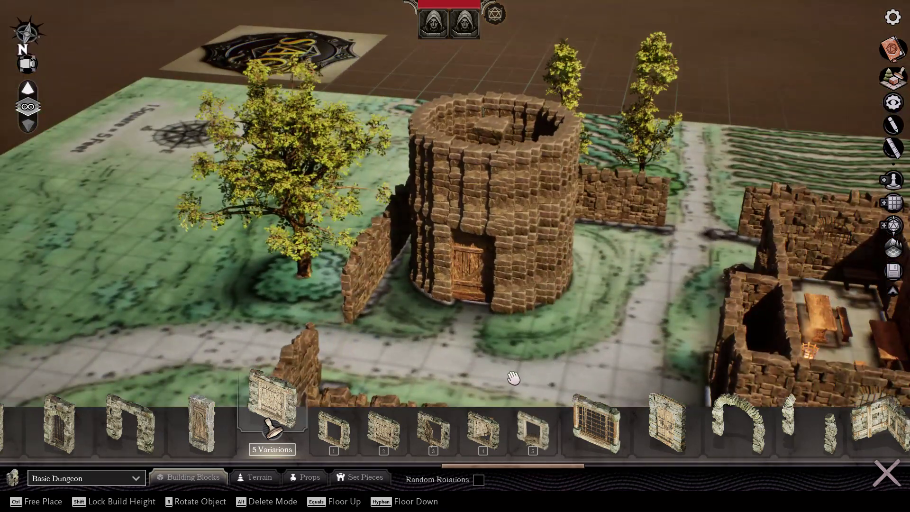
pyautogui.click(306, 476)
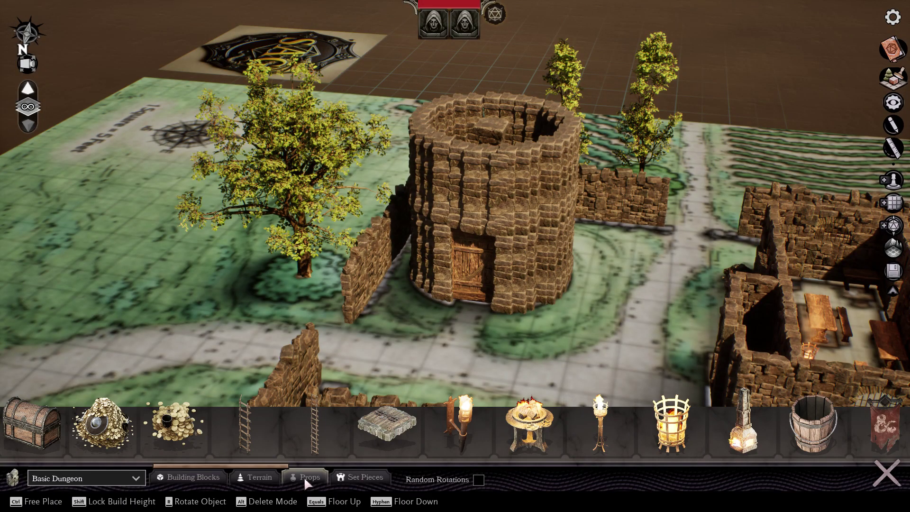
pyautogui.click(459, 412)
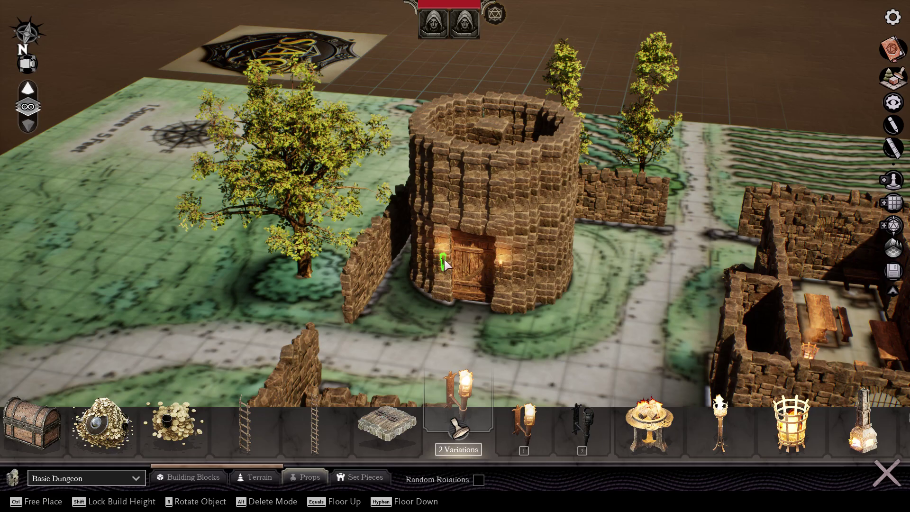
pyautogui.click(445, 264)
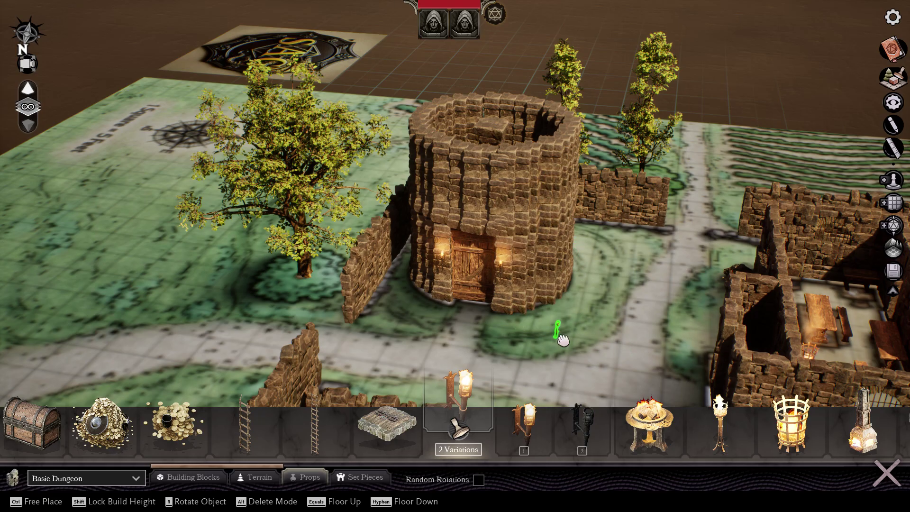
# Place a curved corner stair block on the tower's rim at locked build height as the first quarter of a conical roof.
pyautogui.moveTo(563, 328); pyautogui.dragTo(583, 355, button='right')
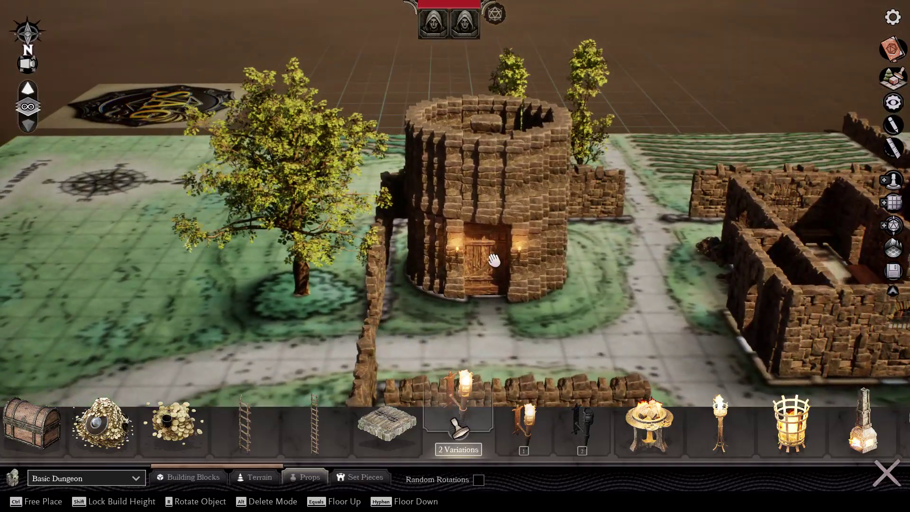
pyautogui.scroll(-3, 455, 286)
pyautogui.moveTo(455, 286); pyautogui.dragTo(466, 322, button='right')
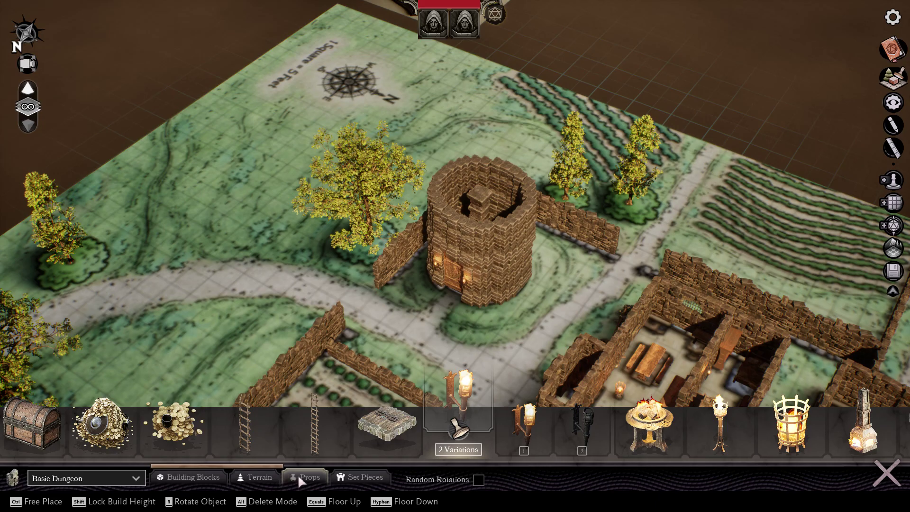
pyautogui.click(192, 476)
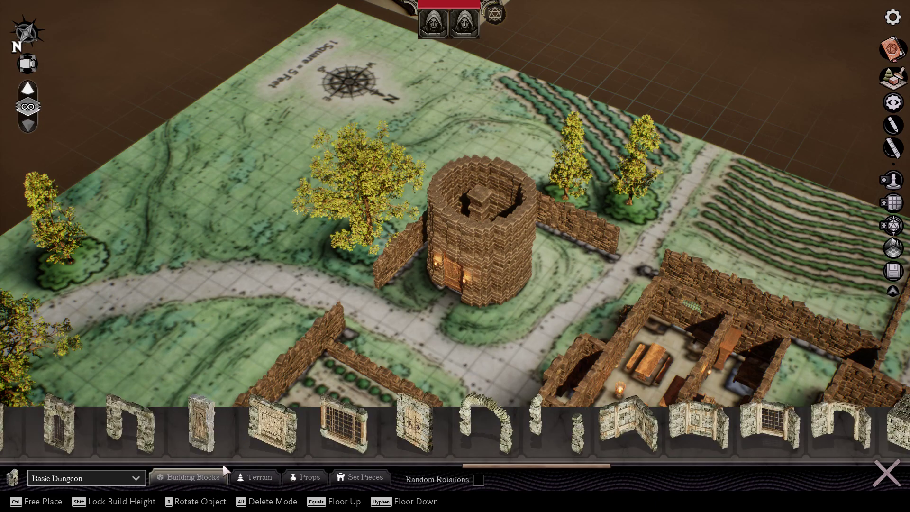
pyautogui.moveTo(476, 463); pyautogui.dragTo(571, 445)
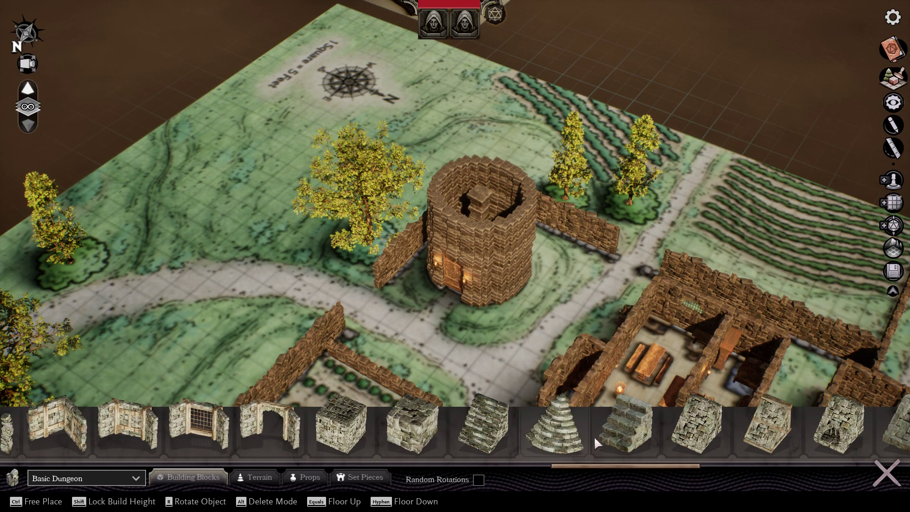
pyautogui.click(564, 445)
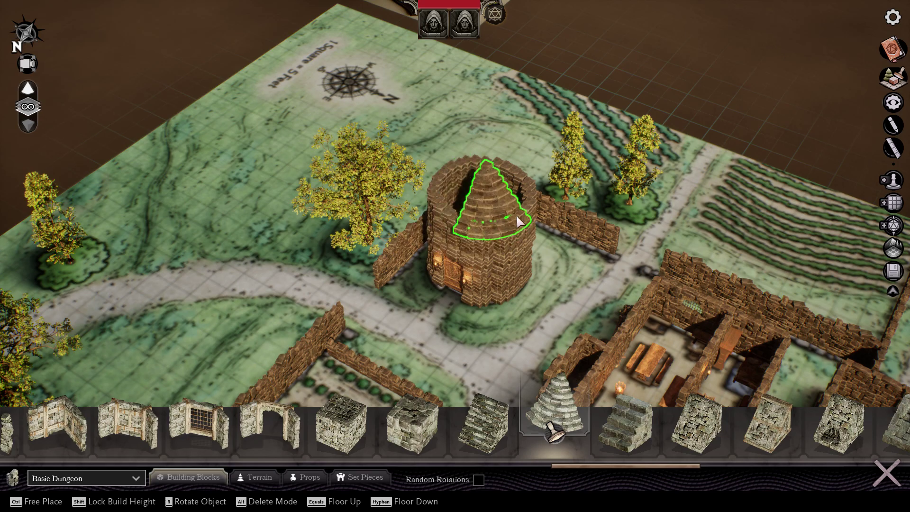
pyautogui.moveTo(515, 214); pyautogui.dragTo(516, 214, button='right')
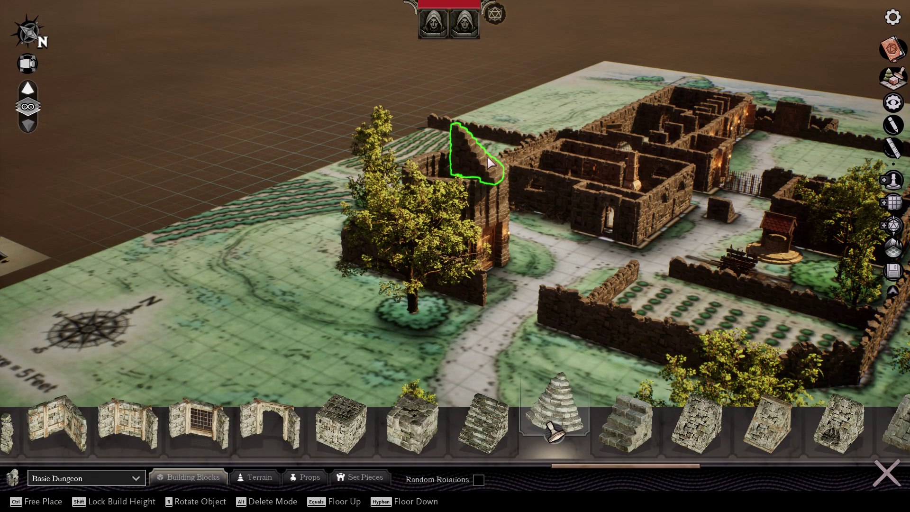
pyautogui.moveTo(498, 166); pyautogui.dragTo(499, 165, button='right')
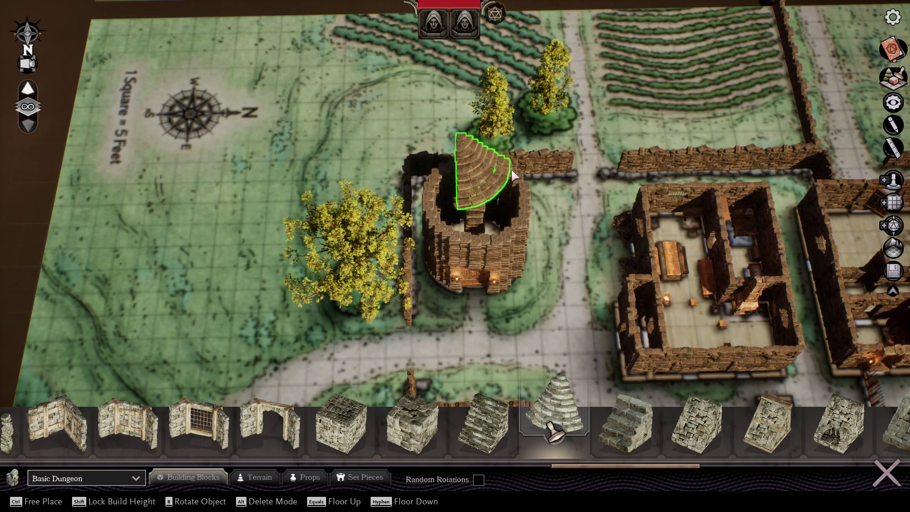
pyautogui.press('shift')
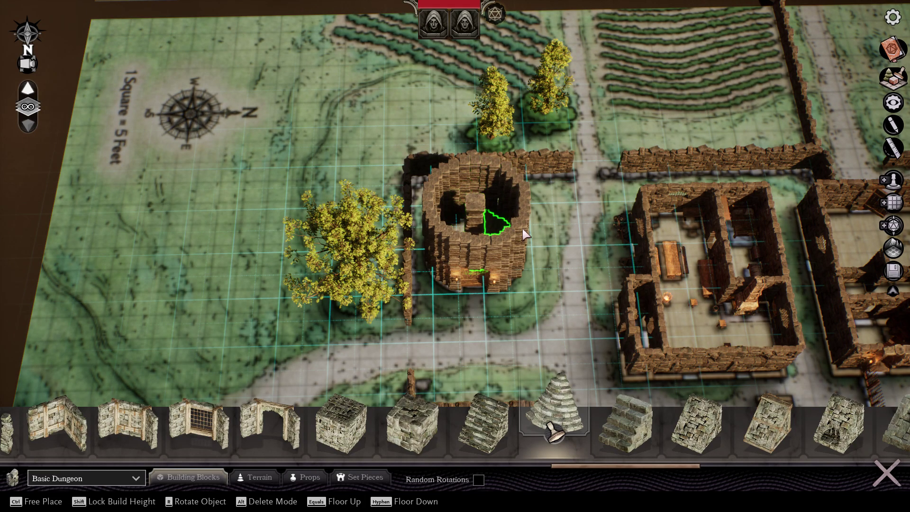
pyautogui.press('shift')
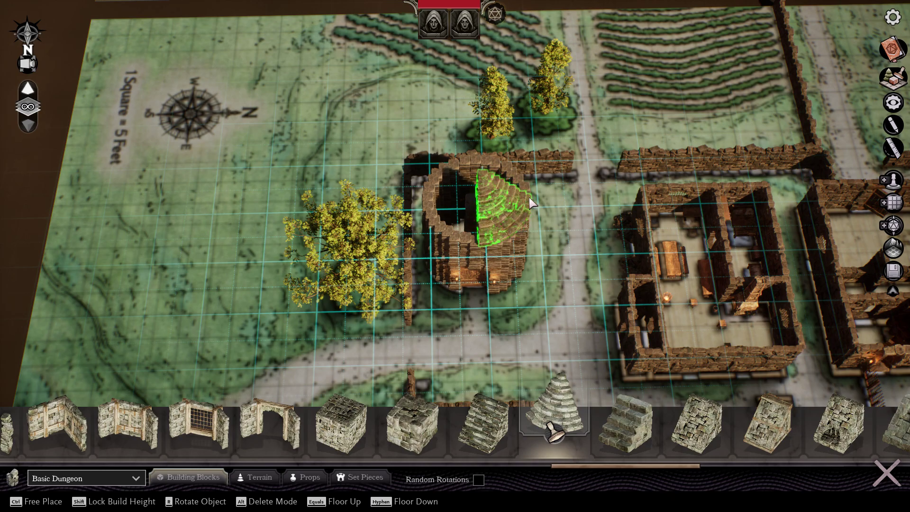
pyautogui.click(531, 201)
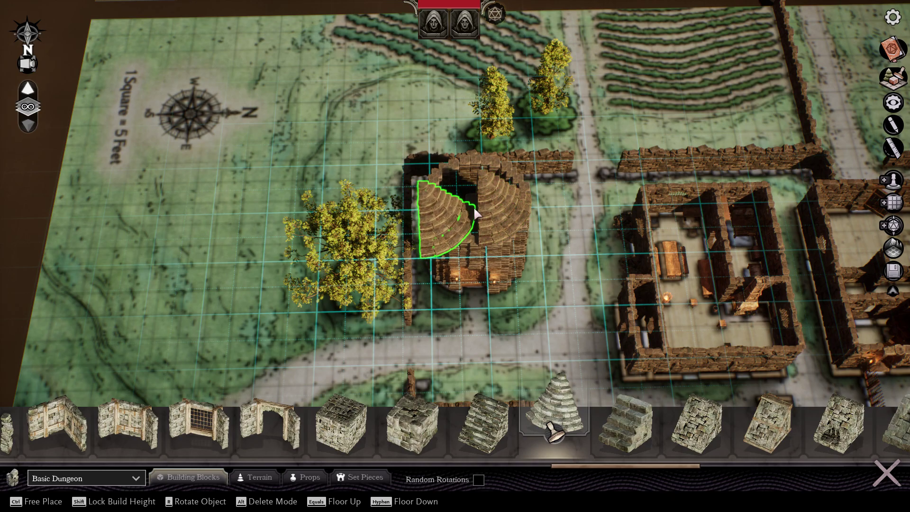
# Rotate and place three more curved corner stair blocks to complete the tower's conical roof, then release the block.
pyautogui.press('r')
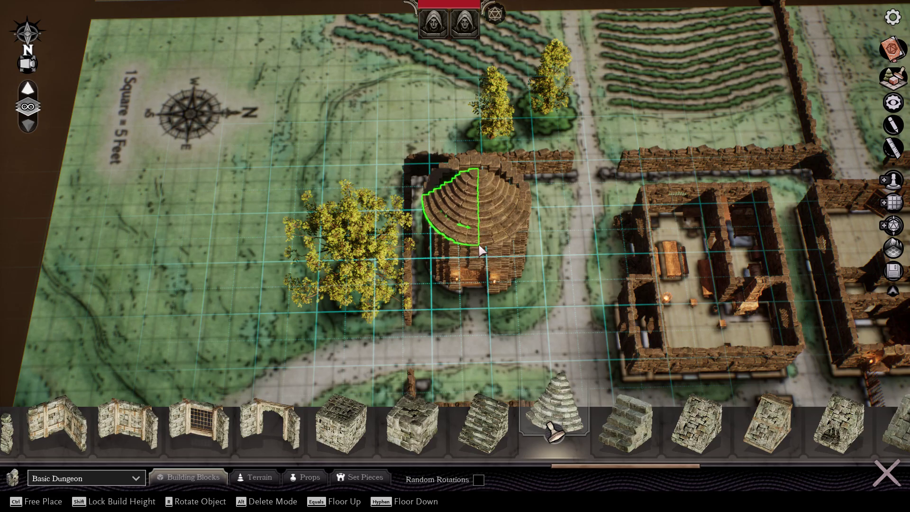
pyautogui.click(481, 243)
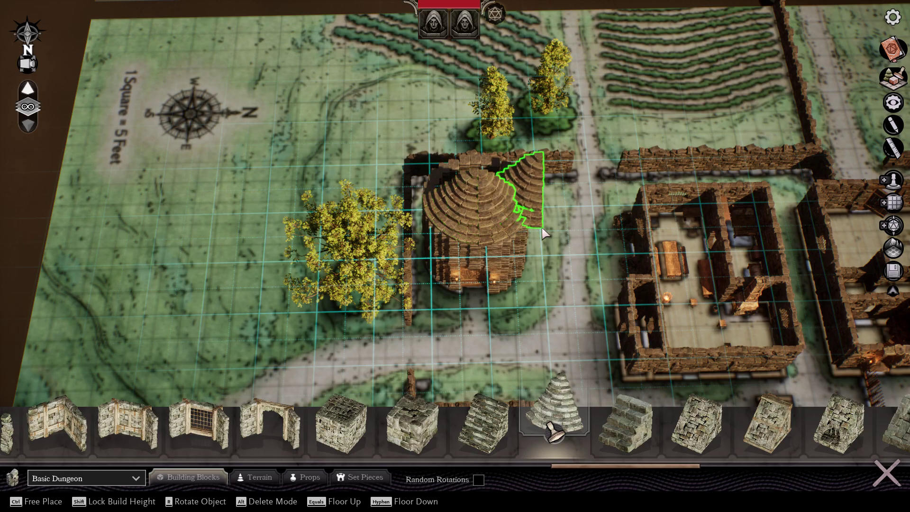
pyautogui.press('r')
pyautogui.press('r')
pyautogui.moveTo(541, 230); pyautogui.dragTo(247, 265, button='right')
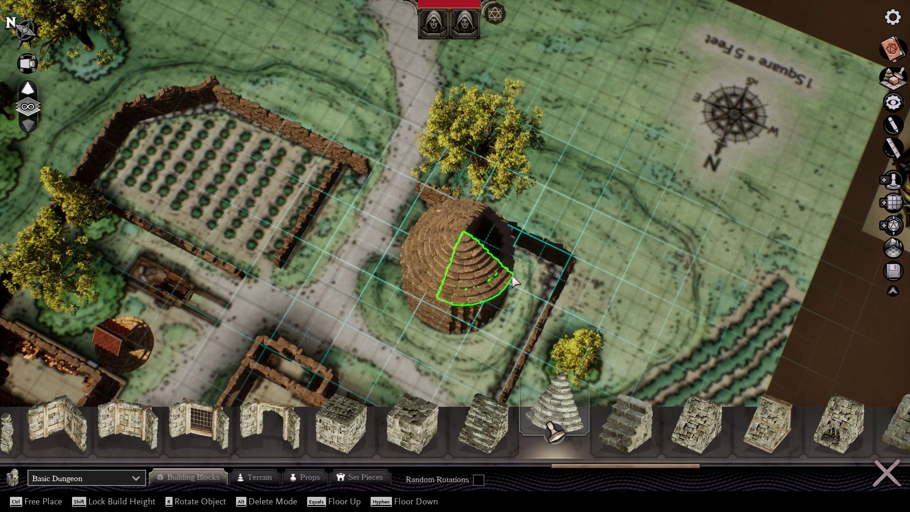
pyautogui.moveTo(566, 269); pyautogui.dragTo(547, 288, button='right')
pyautogui.press('r')
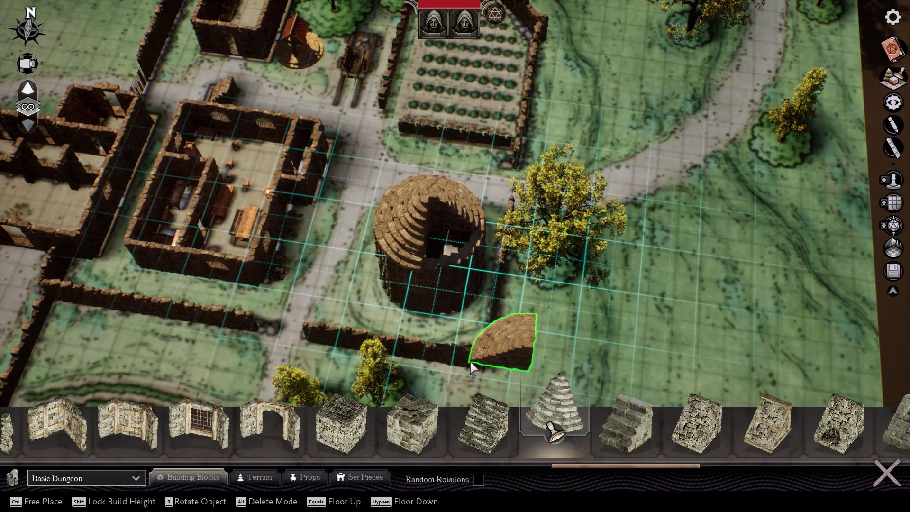
pyautogui.press('r')
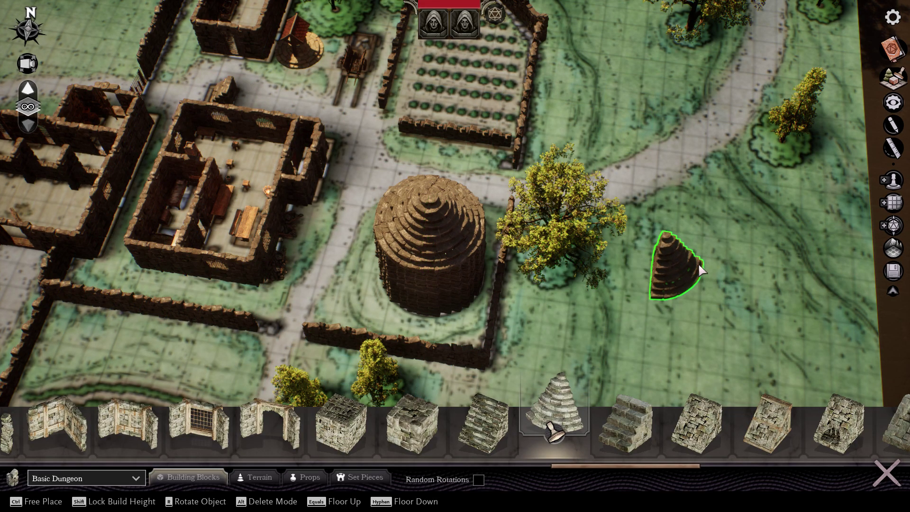
pyautogui.rightClick(690, 277)
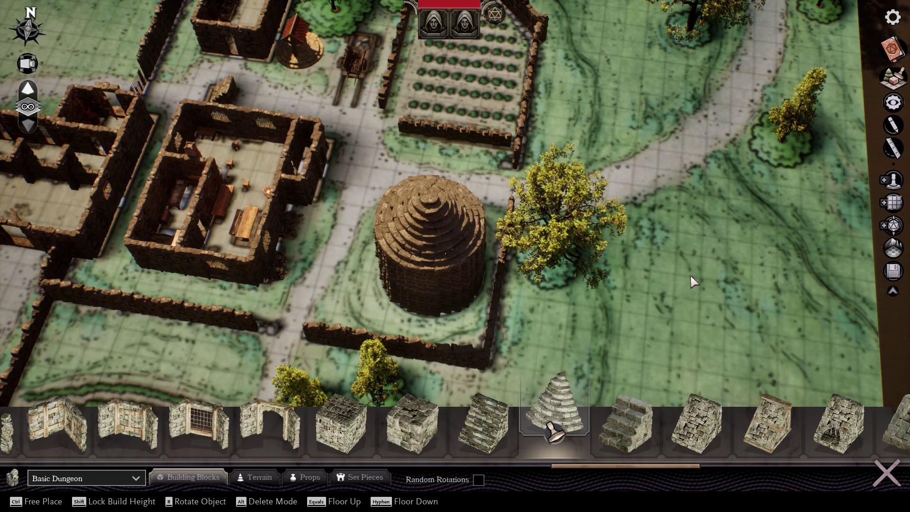
# Examine the roofed tower and the whole farmstead from several angles, along with the printed farm illustration on the map.
pyautogui.moveTo(690, 276); pyautogui.dragTo(526, 183, button='right')
pyautogui.moveTo(696, 251); pyautogui.dragTo(746, 322, button='right')
pyautogui.press('w')
pyautogui.scroll(-3, 706, 282)
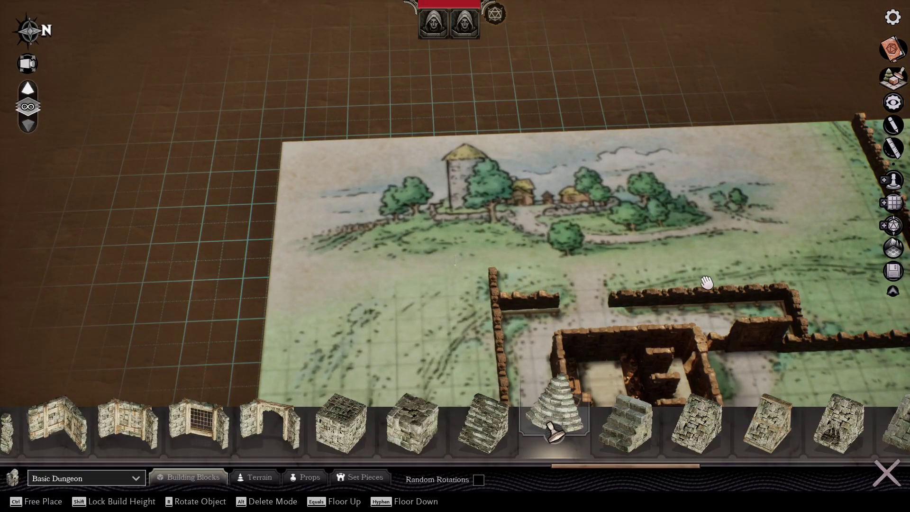
pyautogui.moveTo(704, 280); pyautogui.dragTo(704, 281, button='right')
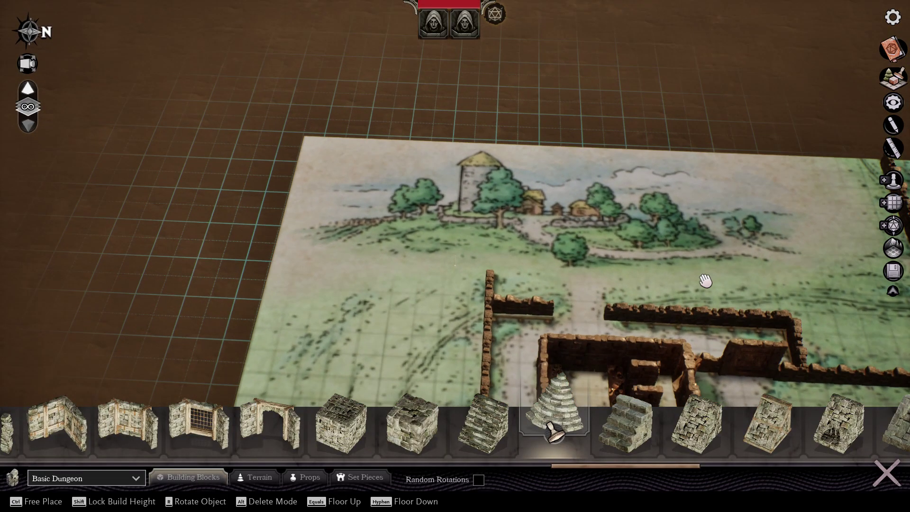
pyautogui.press('s')
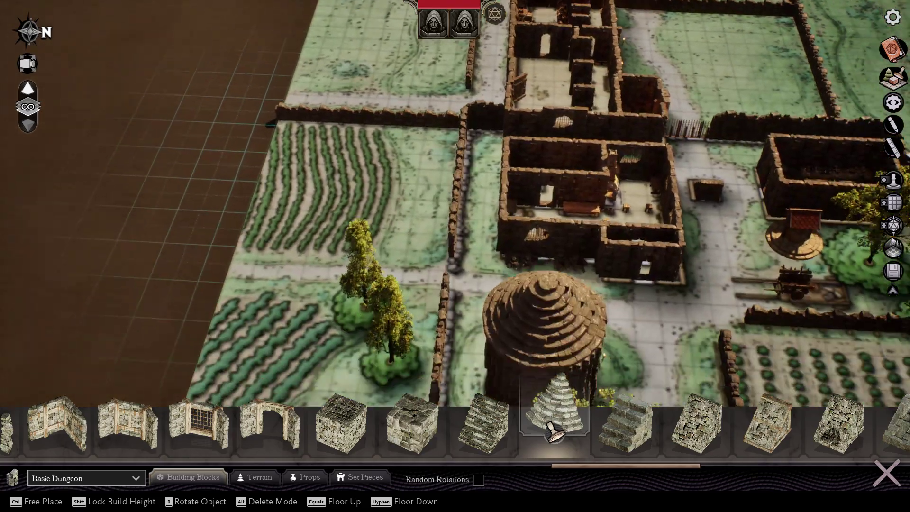
pyautogui.moveTo(706, 280); pyautogui.dragTo(705, 280, button='right')
pyautogui.press('s')
pyautogui.press('d')
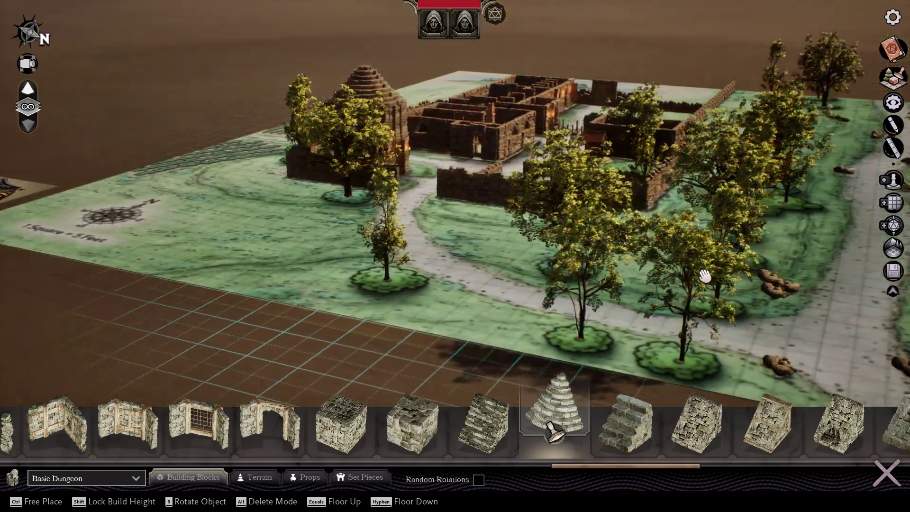
pyautogui.press('s')
pyautogui.press('a')
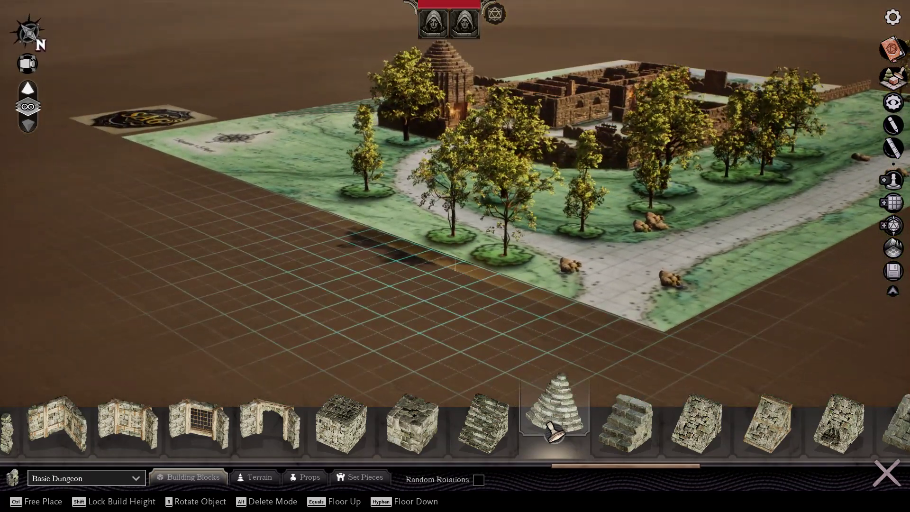
pyautogui.moveTo(700, 265); pyautogui.dragTo(699, 266, button='right')
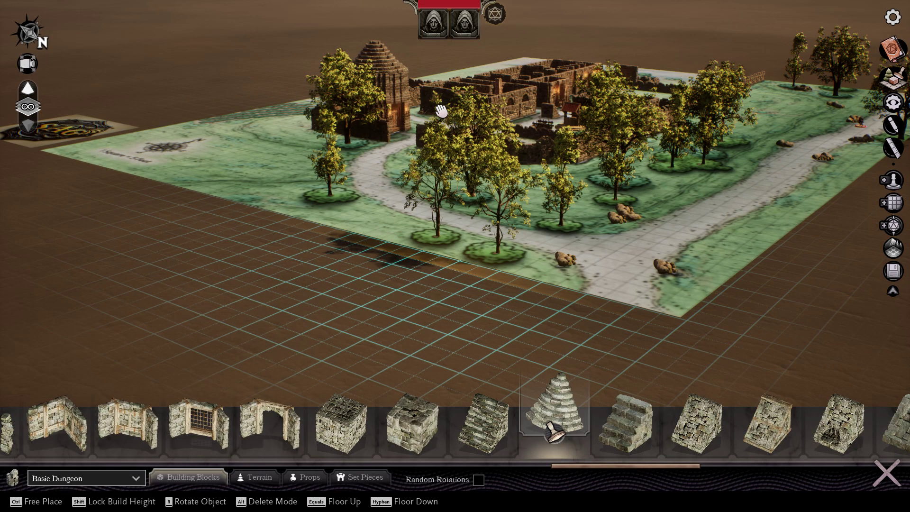
# Review the available tile sets and browse the Basic Dungeon building blocks through to the column pieces.
pyautogui.click(140, 478)
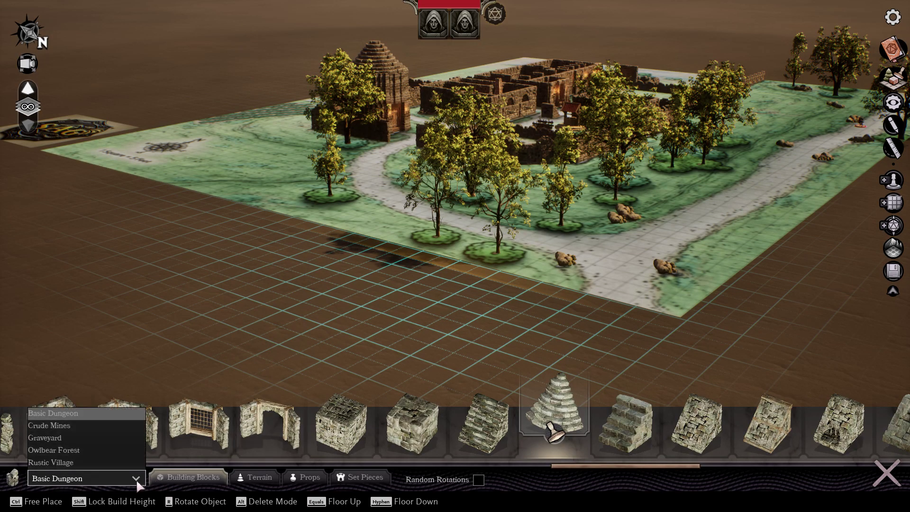
pyautogui.click(134, 476)
pyautogui.moveTo(565, 462); pyautogui.dragTo(729, 413)
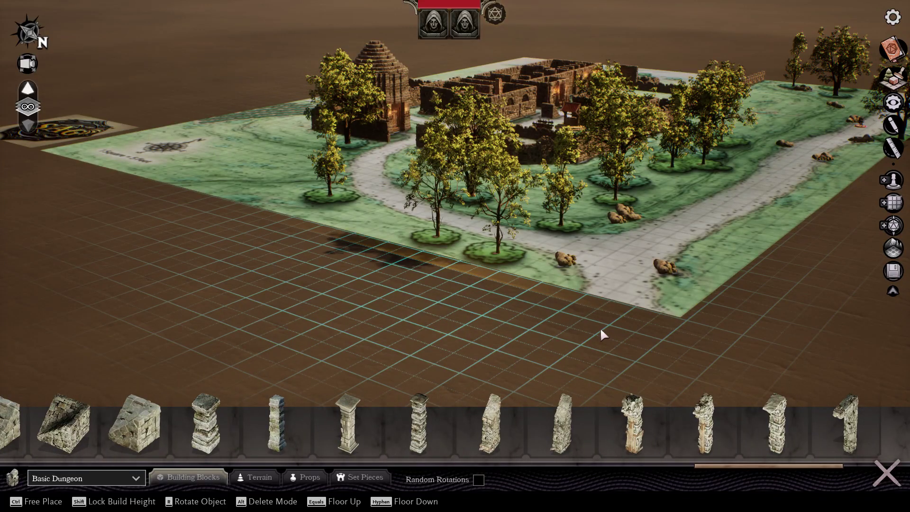
# Examine the whole farmstead from several angles, covering the tower, crop fields, walled garden, ruined buildings and printed illustration.
pyautogui.scroll(5, 599, 329)
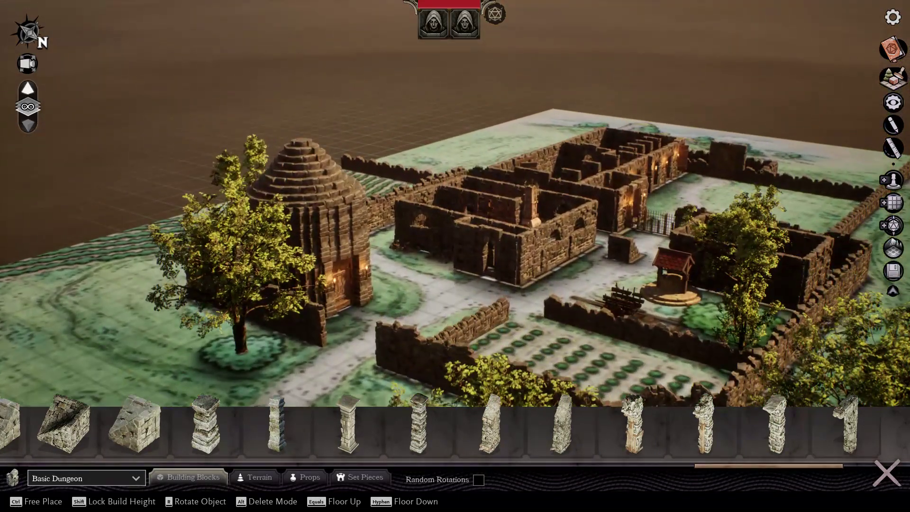
pyautogui.moveTo(393, 265); pyautogui.dragTo(459, 339, button='right')
pyautogui.press('a')
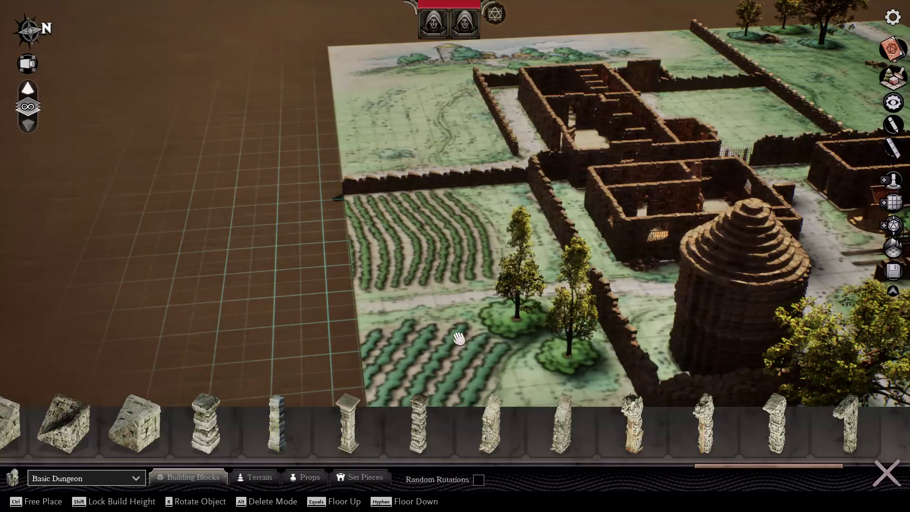
pyautogui.press('s')
pyautogui.press('w')
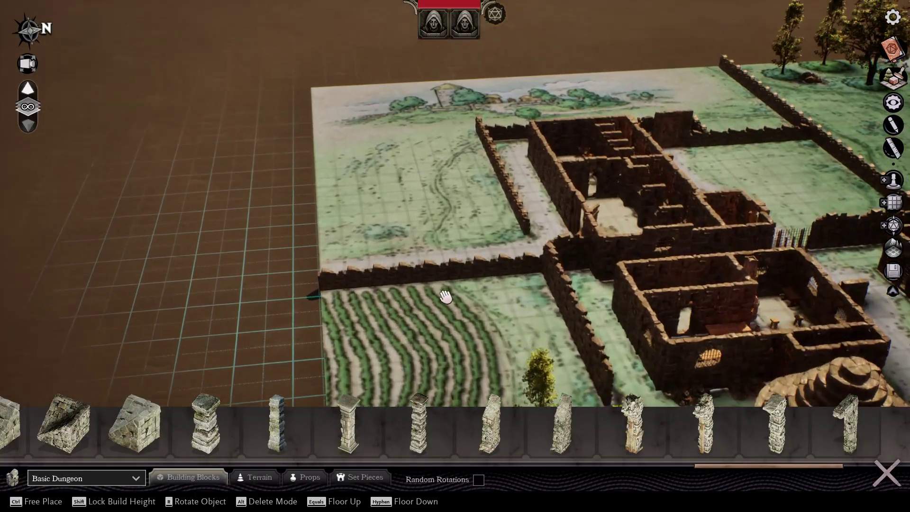
pyautogui.press('s')
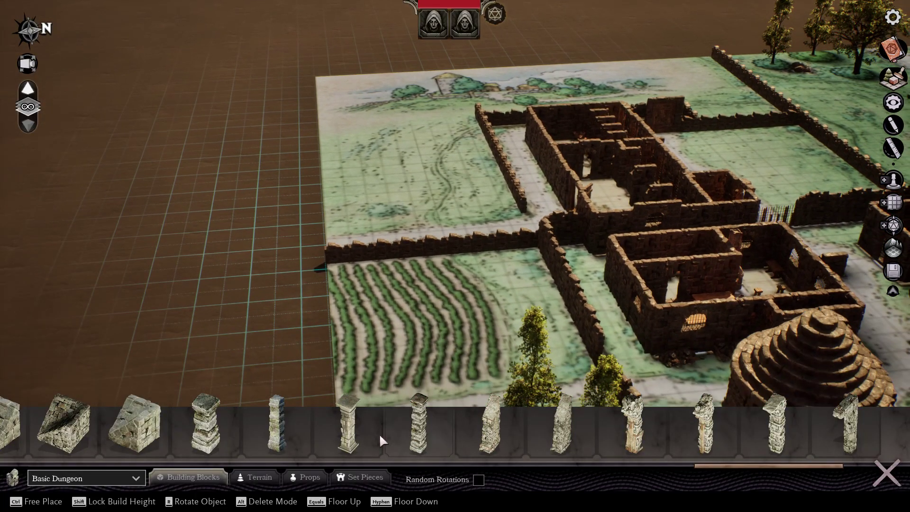
pyautogui.press('d')
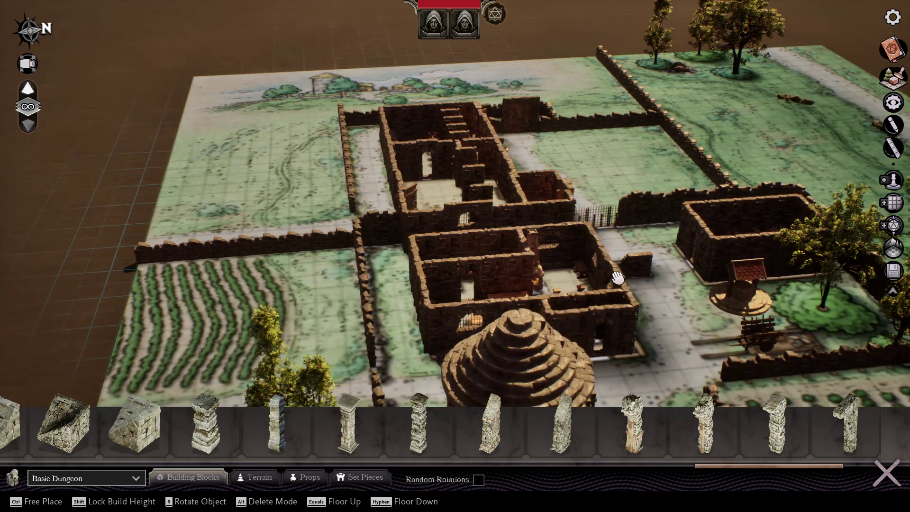
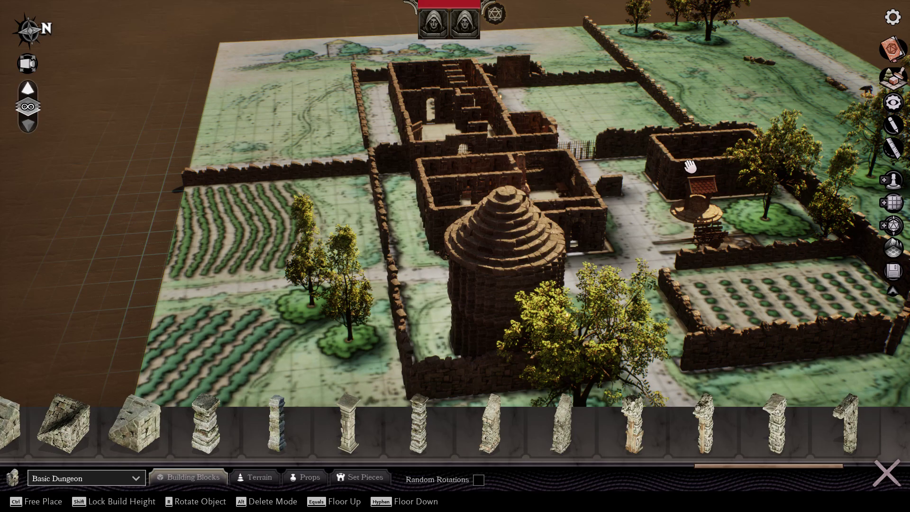
pyautogui.press('s')
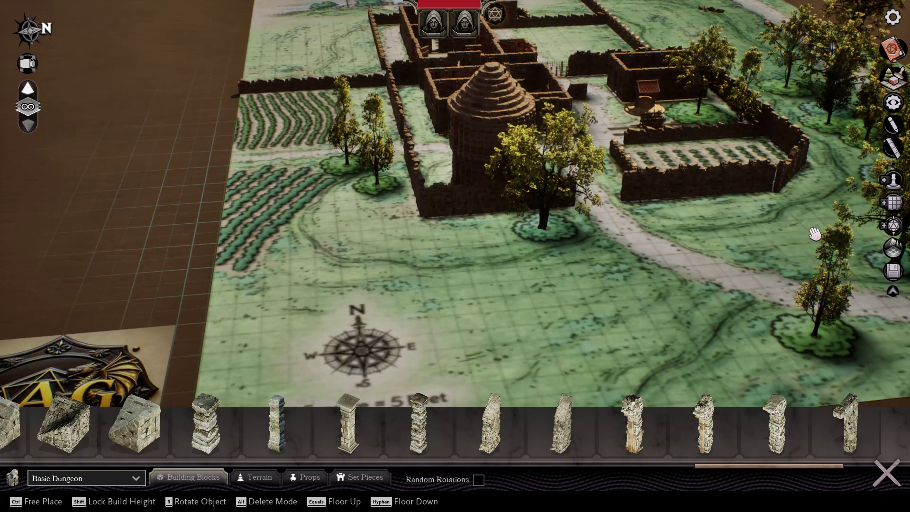
pyautogui.moveTo(813, 232); pyautogui.dragTo(687, 258, button='right')
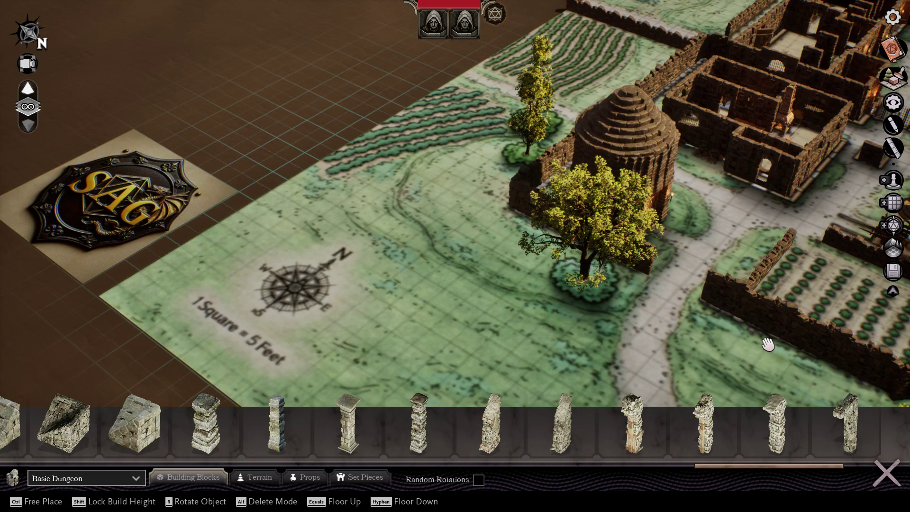
pyautogui.press('d')
pyautogui.press('s')
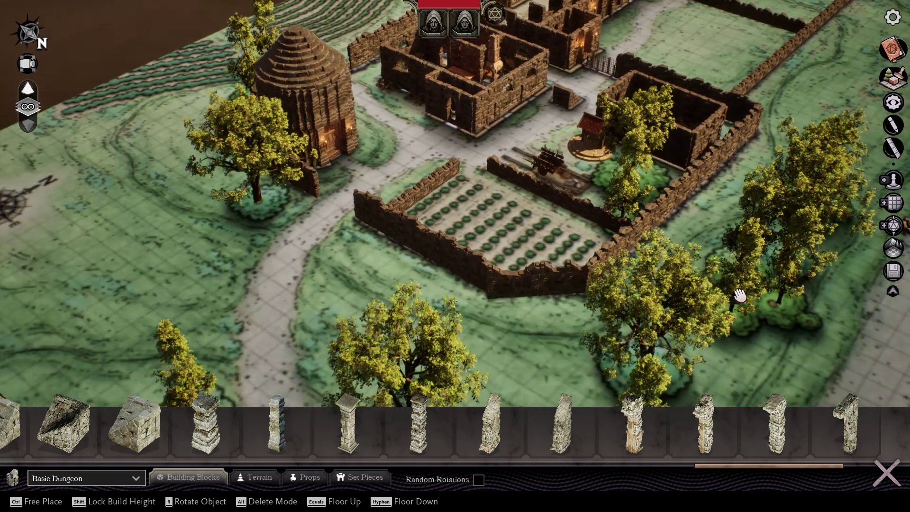
pyautogui.moveTo(497, 213); pyautogui.dragTo(578, 229, button='right')
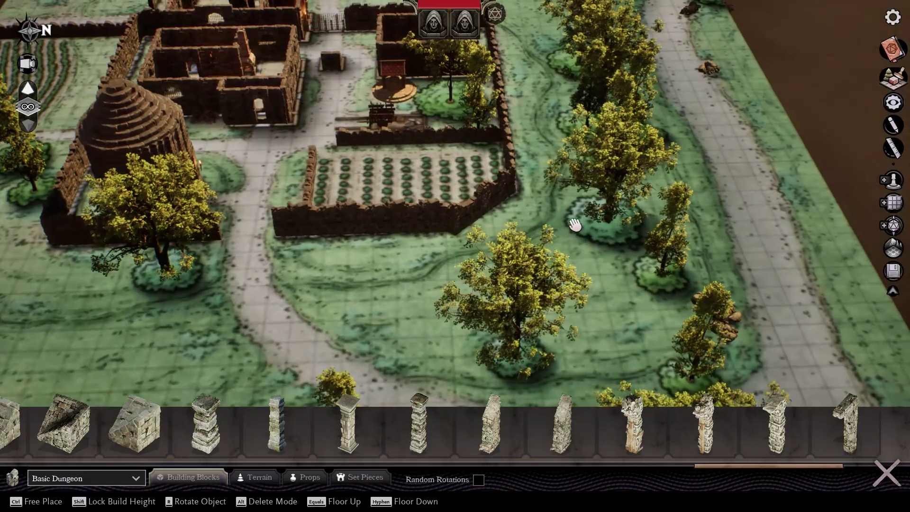
pyautogui.press('w')
pyautogui.press('w')
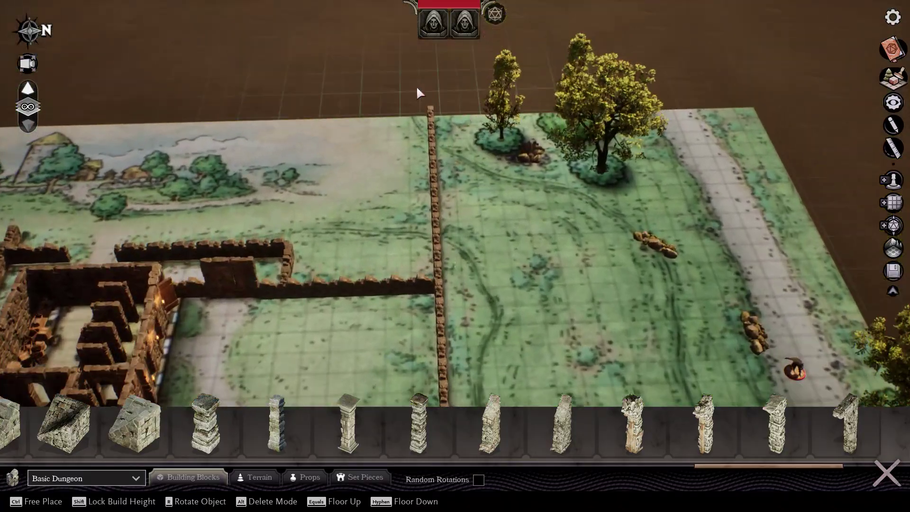
pyautogui.press('s')
pyautogui.press('a')
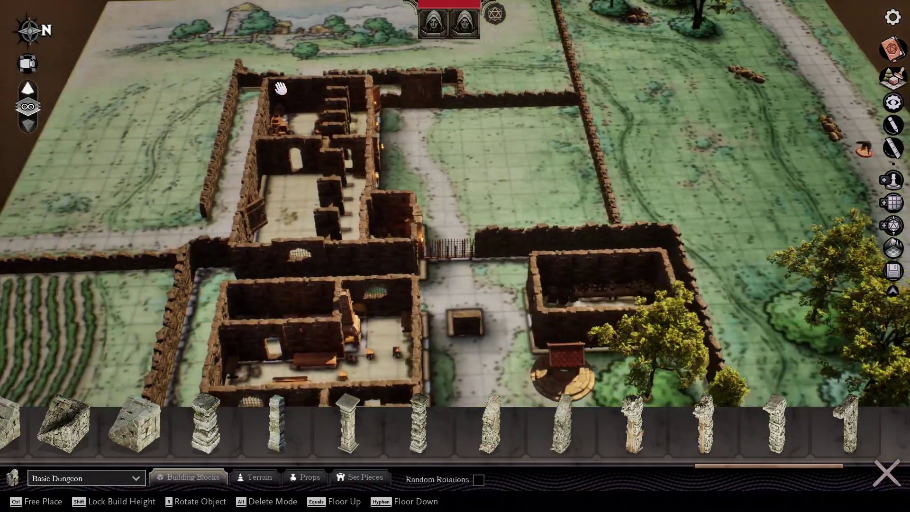
pyautogui.press('s')
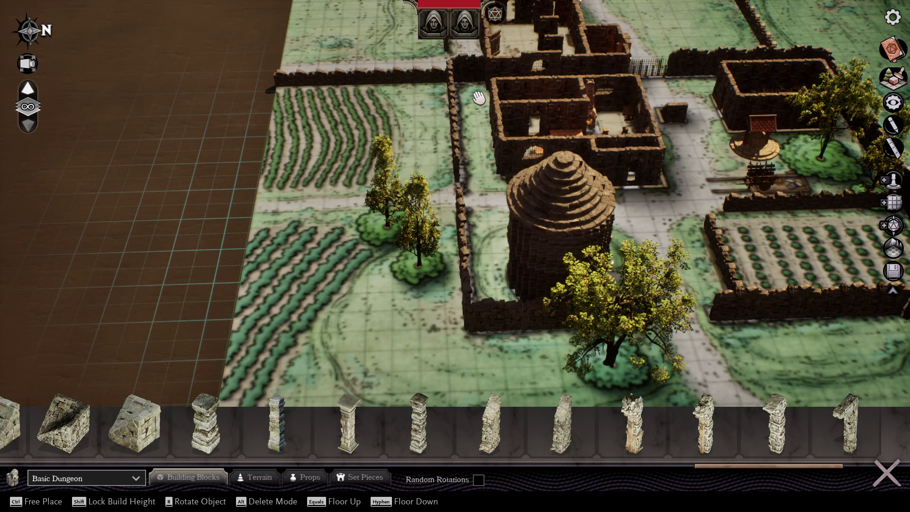
pyautogui.press('s')
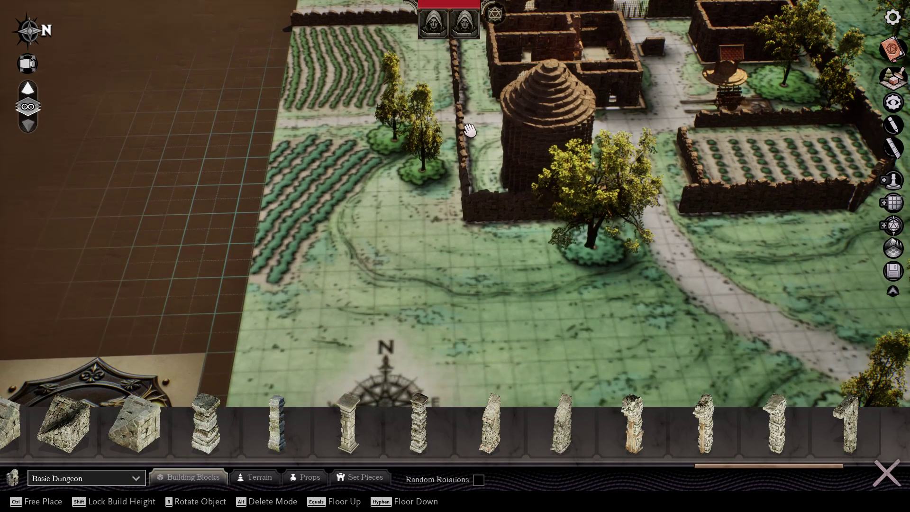
pyautogui.press('w')
pyautogui.press('w')
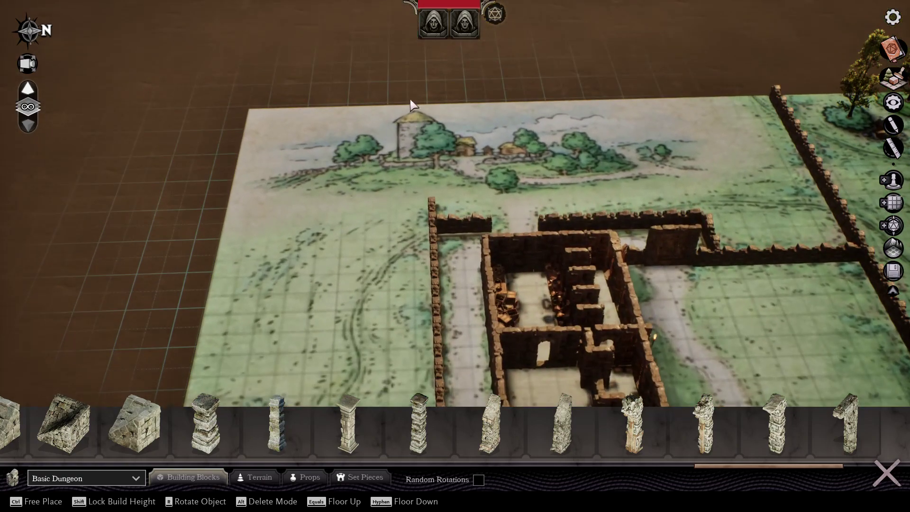
pyautogui.scroll(-3, 408, 94)
pyautogui.press('s')
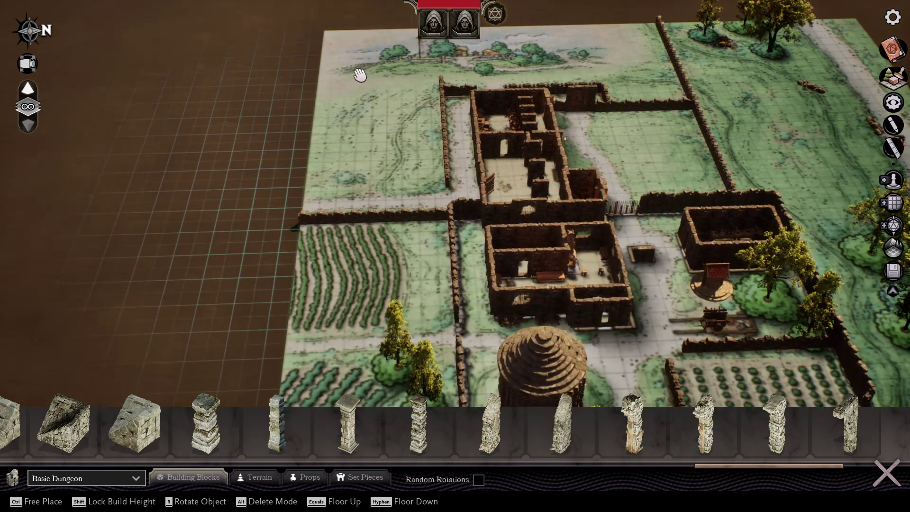
# Select the farmstead map image beneath the buildings and shrink it from its corner to a small thumbnail.
pyautogui.press('w')
pyautogui.moveTo(299, 56); pyautogui.dragTo(635, 47)
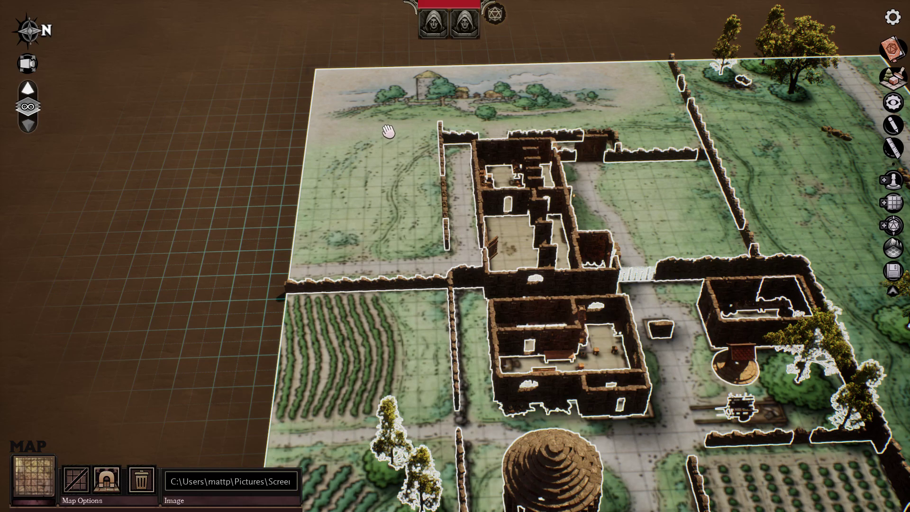
pyautogui.press('s')
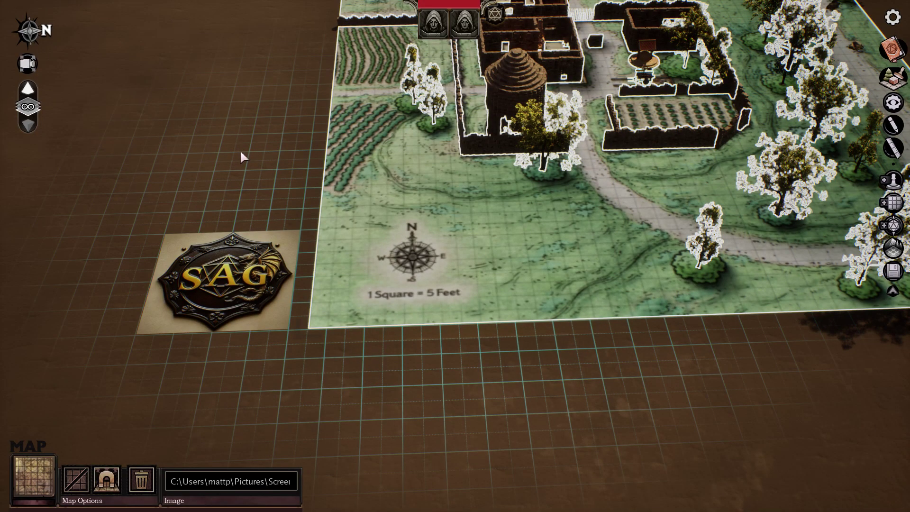
pyautogui.press('b')
pyautogui.click(410, 285)
pyautogui.press('b')
pyautogui.press('w')
pyautogui.click(326, 211)
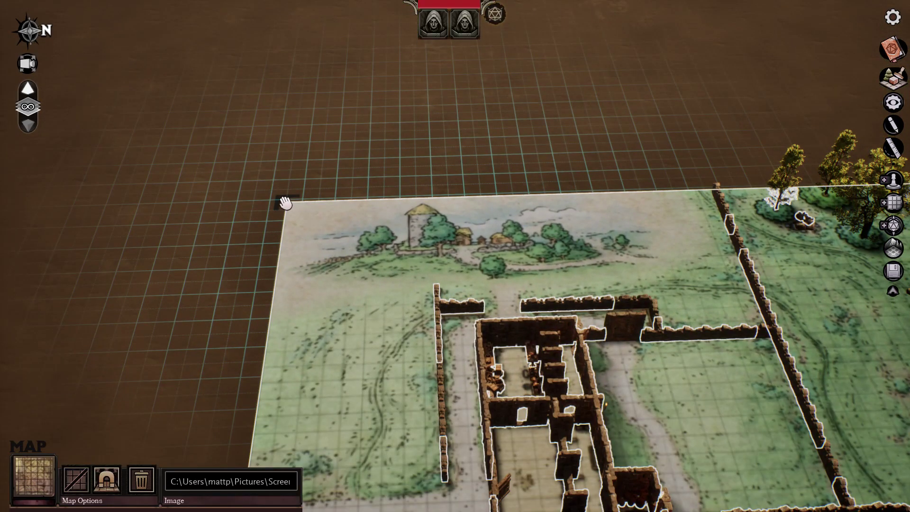
pyautogui.moveTo(284, 203); pyautogui.dragTo(527, 327)
pyautogui.press('s')
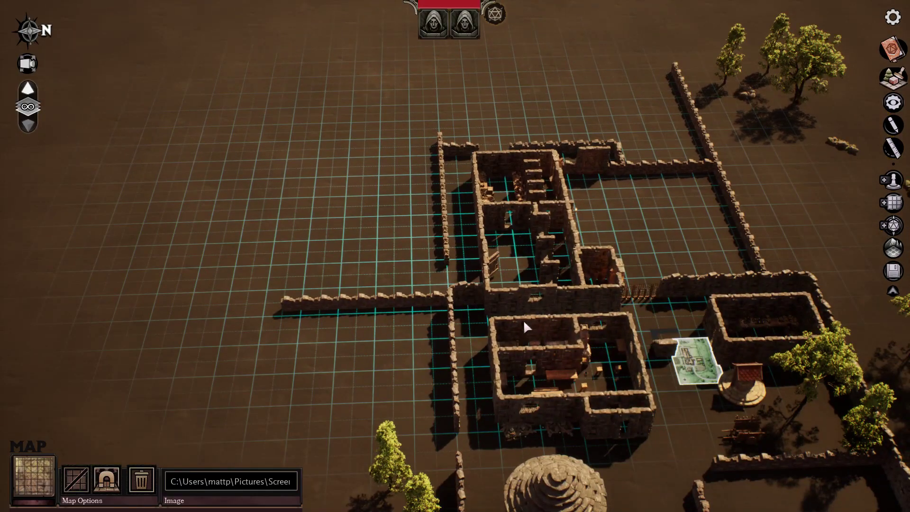
# Move the shrunken farmstead map out from under the buildings to beside the SAG logo.
pyautogui.moveTo(702, 376); pyautogui.dragTo(198, 210)
pyautogui.press('s')
pyautogui.press('s')
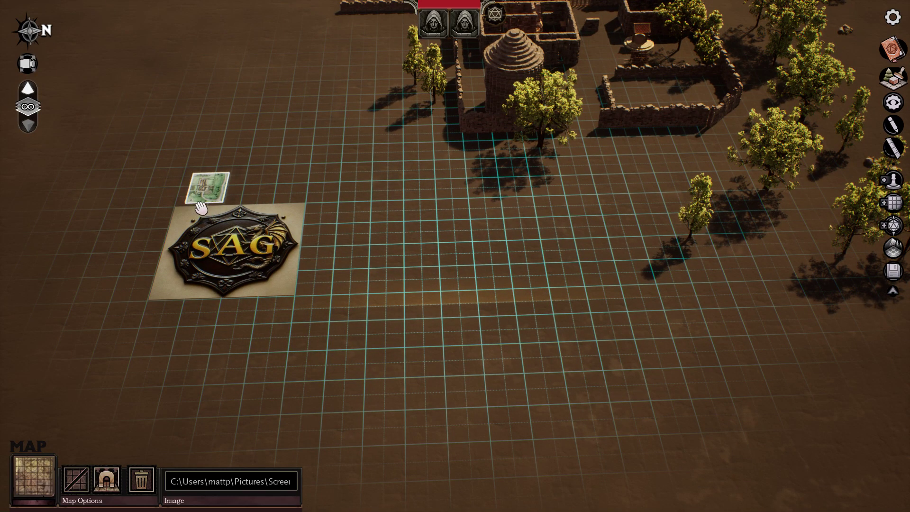
# Examine the standing 3D farmstead on the bare grid, from the round tower to the far walls.
pyautogui.press('w')
pyautogui.press('e')
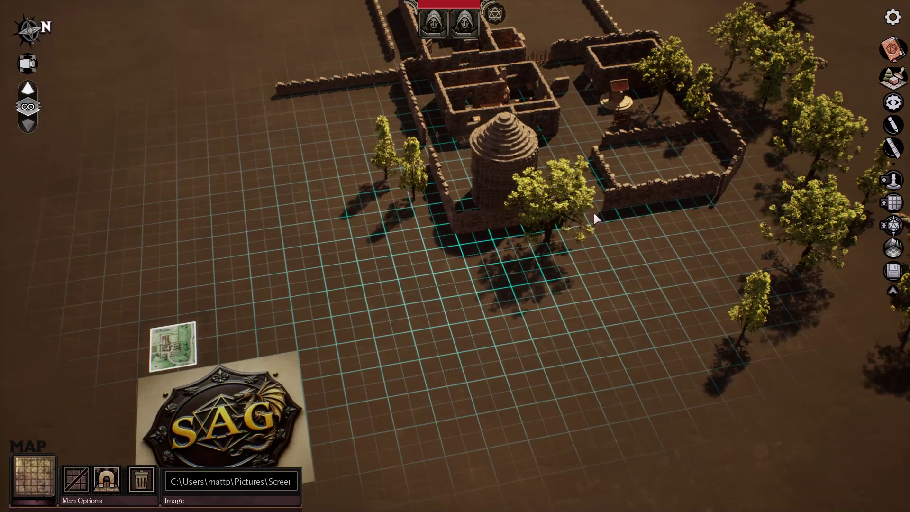
pyautogui.press('a')
pyautogui.press('d')
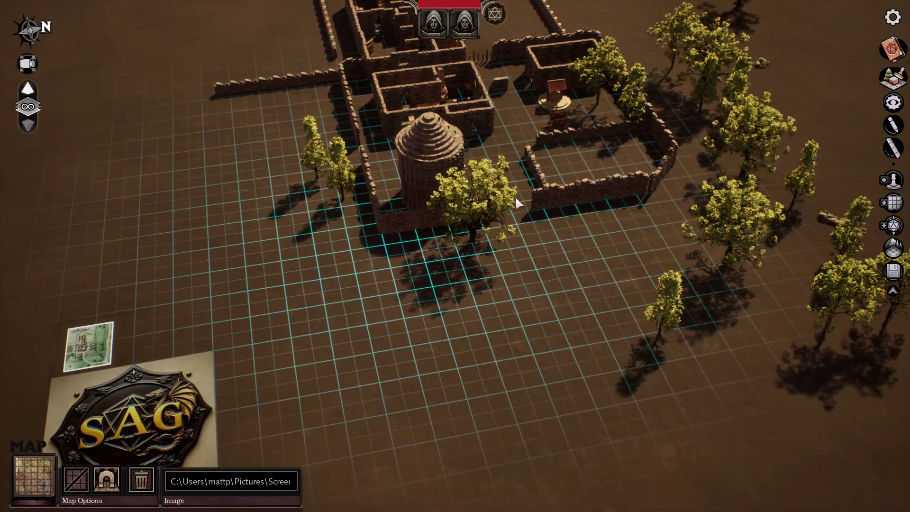
pyautogui.press('q')
pyautogui.press('w')
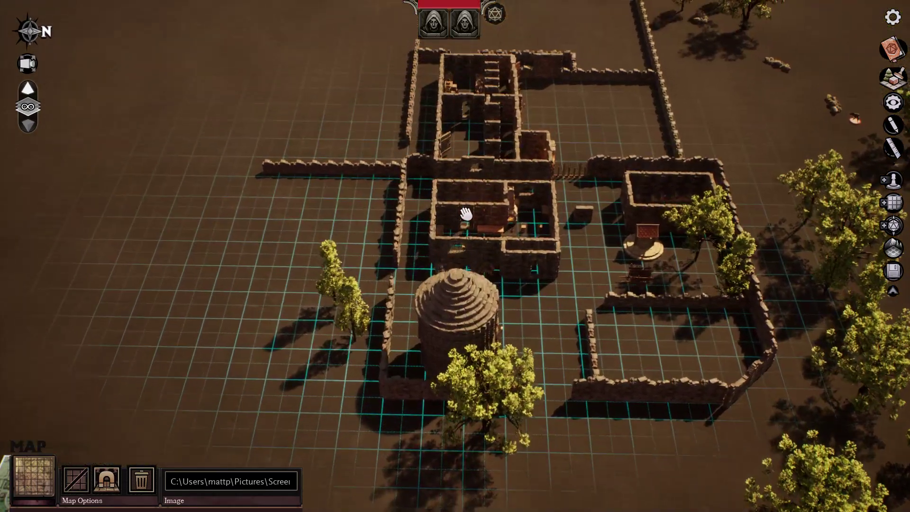
pyautogui.press('s')
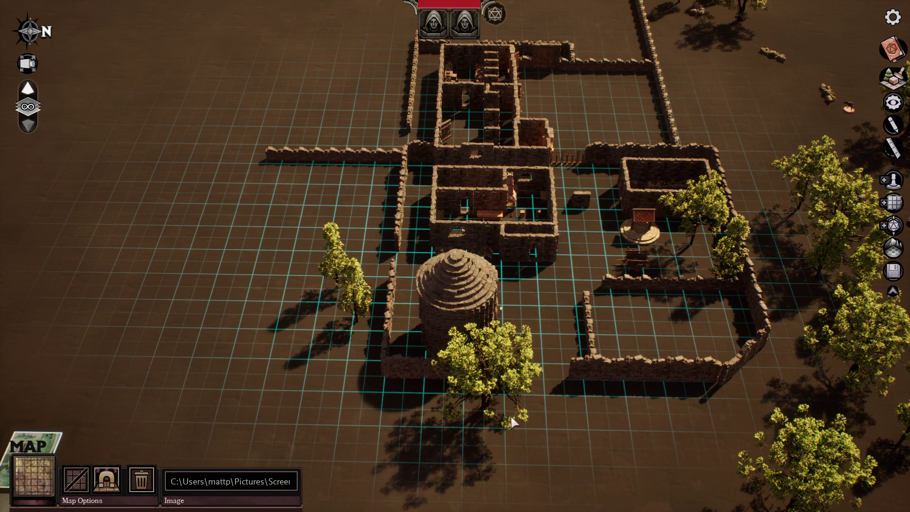
pyautogui.press('w')
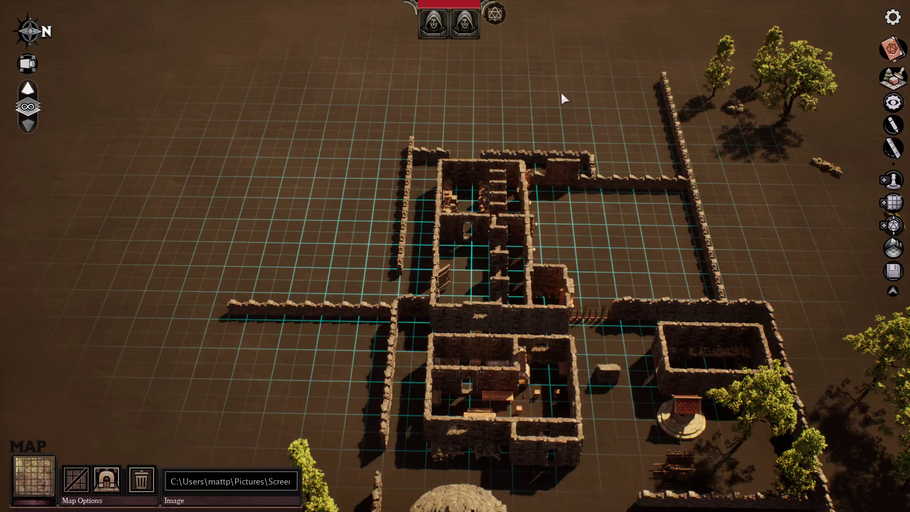
pyautogui.press('s')
pyautogui.press('w')
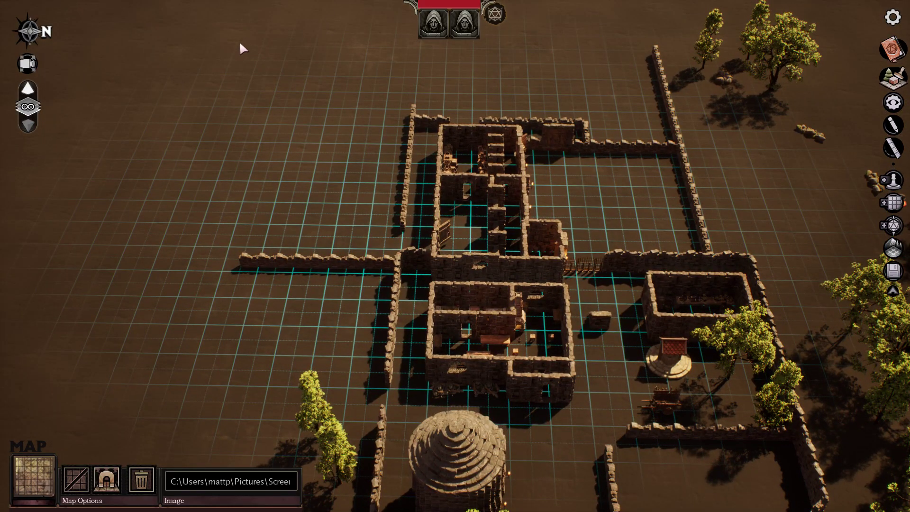
# In build mode, box-select the farmstead's buildings, walls, tower and nearby trees, and combine them with Group Objects.
pyautogui.press('b')
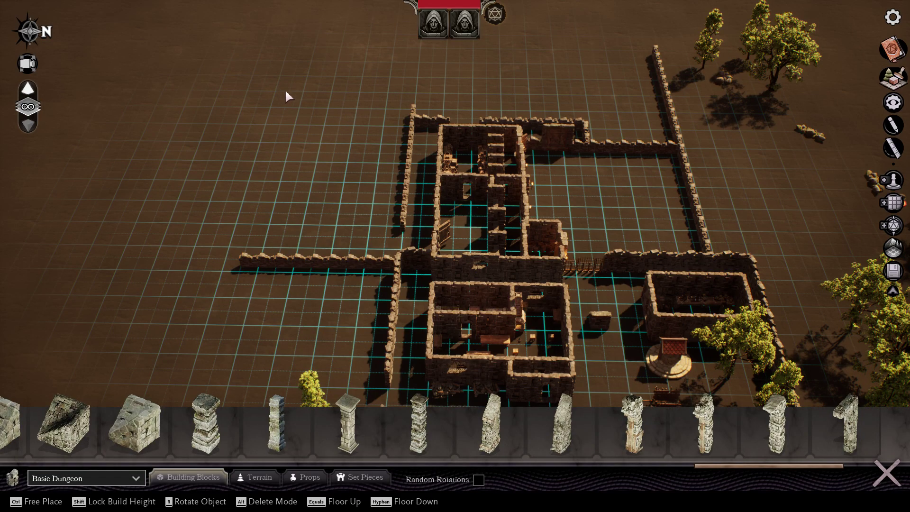
pyautogui.moveTo(374, 58); pyautogui.dragTo(715, 255)
pyautogui.press('s')
pyautogui.press('s')
pyautogui.press('s')
pyautogui.moveTo(722, 247); pyautogui.dragTo(700, 267)
pyautogui.press('s')
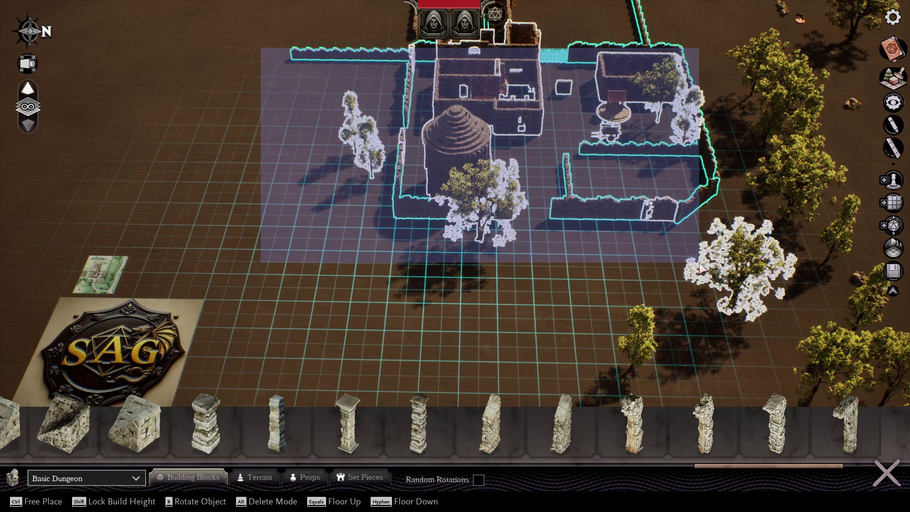
pyautogui.moveTo(700, 268); pyautogui.dragTo(699, 269)
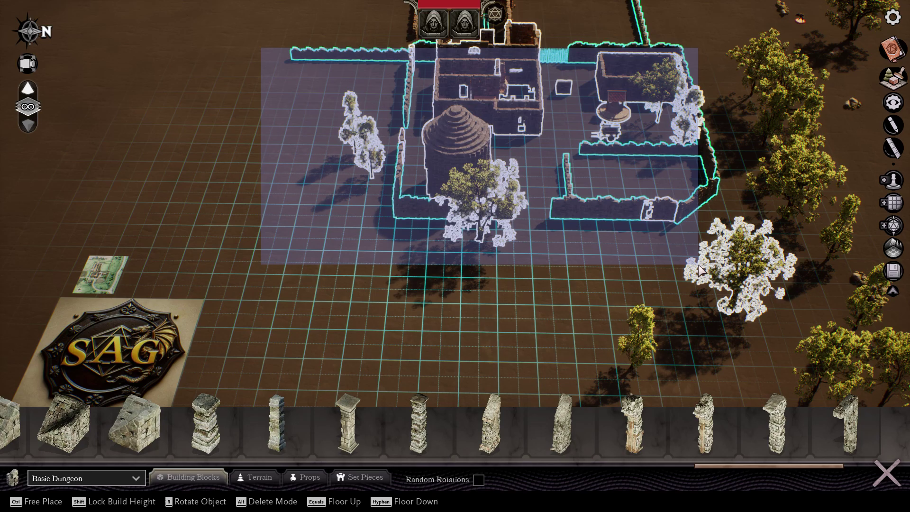
pyautogui.moveTo(699, 270); pyautogui.dragTo(699, 269)
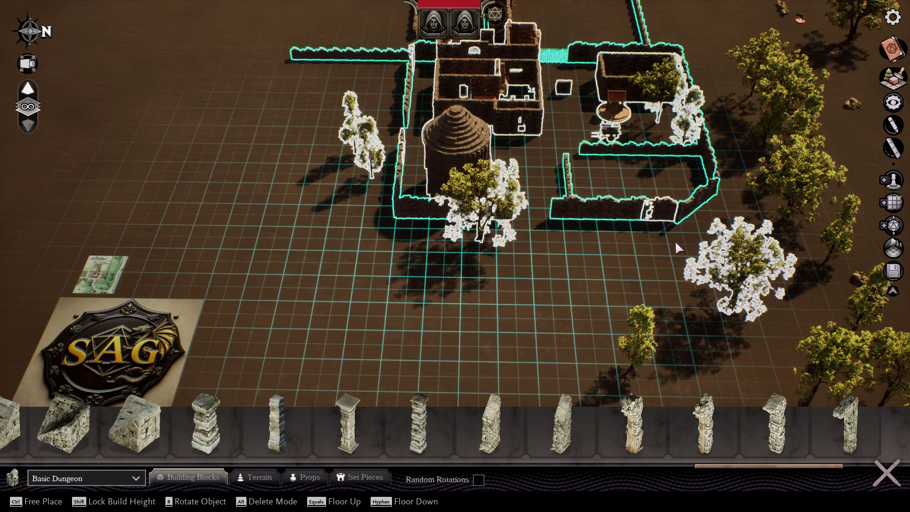
pyautogui.rightClick(563, 88)
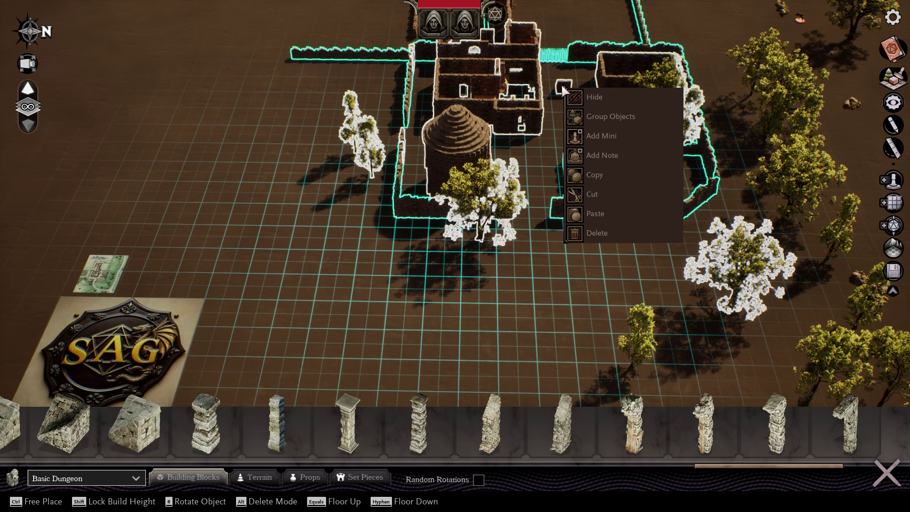
pyautogui.click(624, 116)
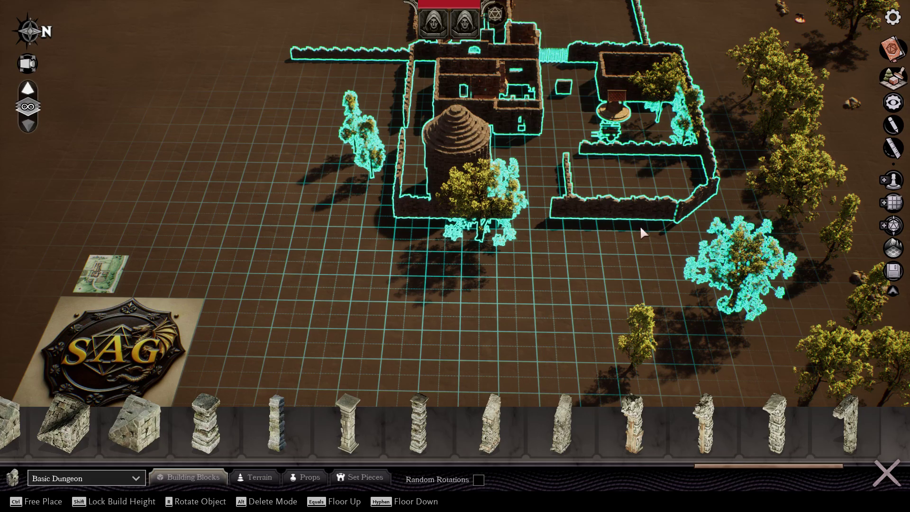
# Check the grouped farmstead for buildings and walls left out of the group, and clear the selection.
pyautogui.press('w')
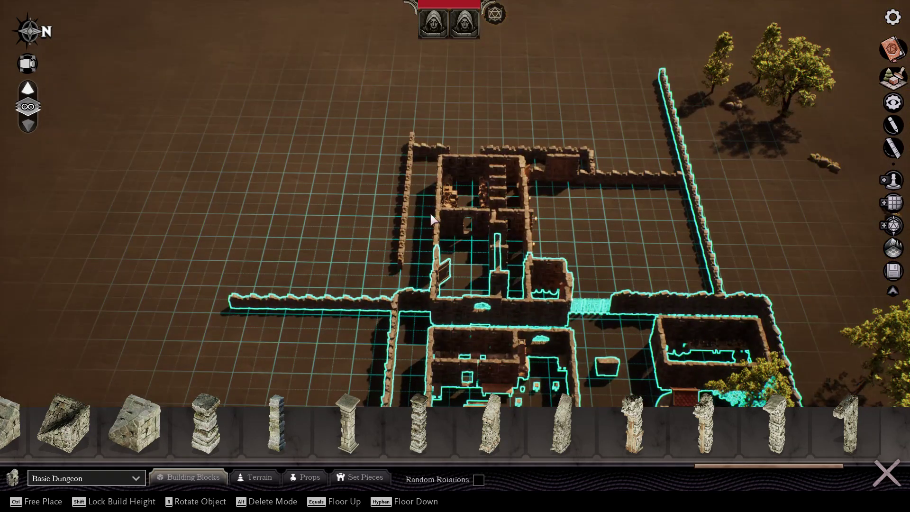
pyautogui.moveTo(430, 215); pyautogui.dragTo(395, 224, button='right')
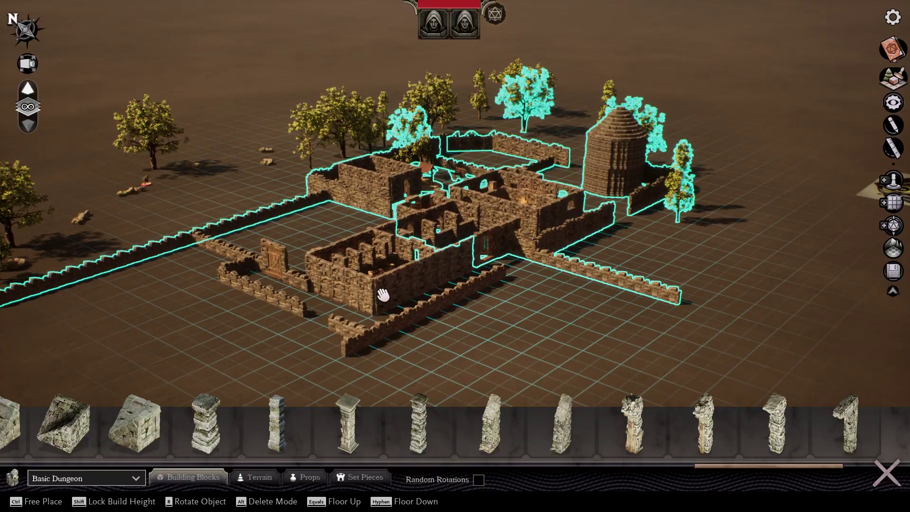
pyautogui.press('Escape')
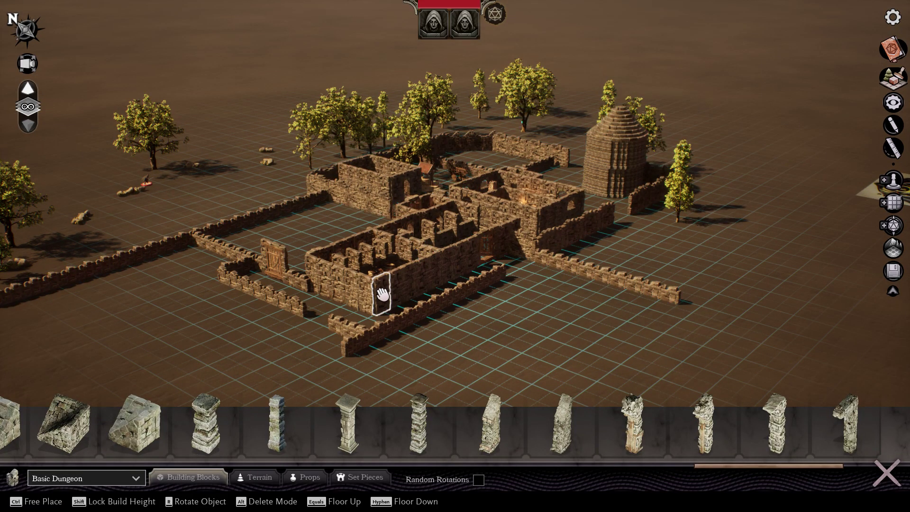
# Box-select the entire farmstead, including the ungrouped long building and its outer walls, and combine everything with Group Objects.
pyautogui.moveTo(427, 292); pyautogui.dragTo(396, 311, button='right')
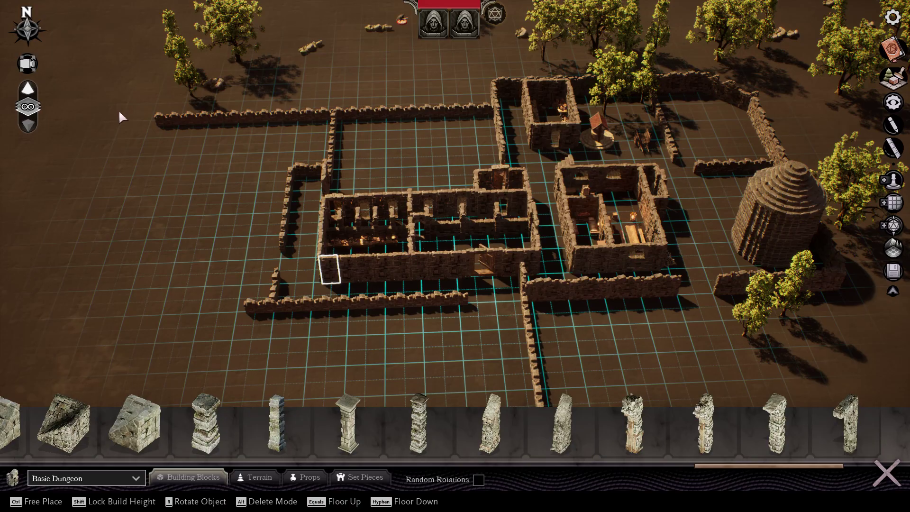
pyautogui.moveTo(147, 124); pyautogui.dragTo(664, 305)
pyautogui.press('s')
pyautogui.press('d')
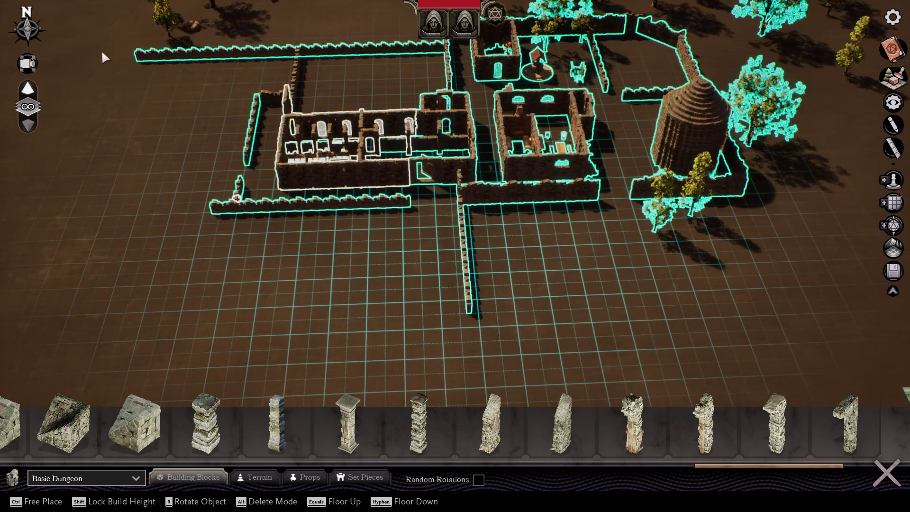
pyautogui.moveTo(100, 45); pyautogui.dragTo(859, 317)
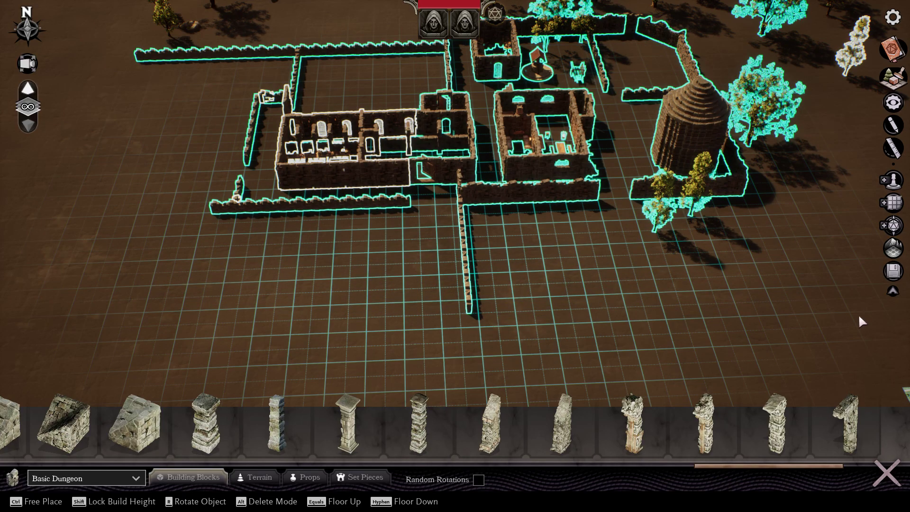
pyautogui.rightClick(339, 166)
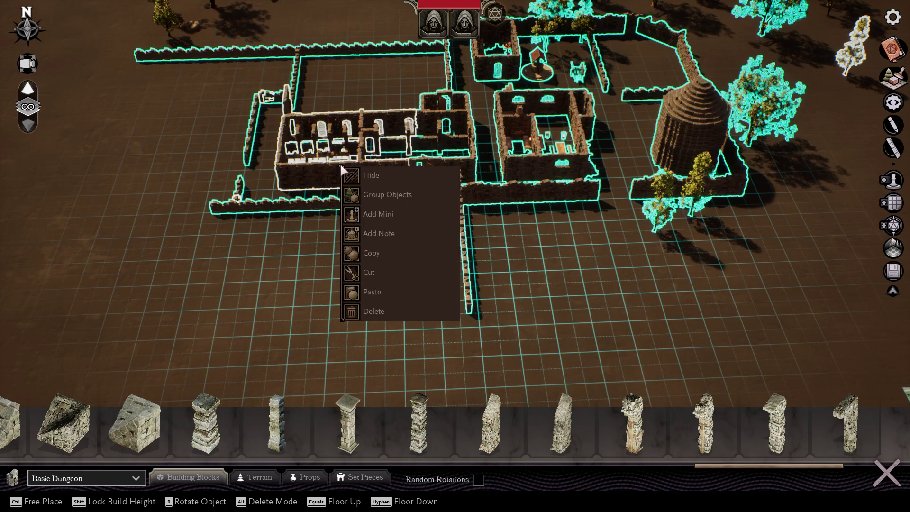
pyautogui.click(365, 194)
# Move the grouped farmstead across the grid as one piece toward the neighbouring loose trees, lifting and lowering it on the way.
pyautogui.moveTo(467, 228); pyautogui.dragTo(815, 254, button='right')
pyautogui.moveTo(579, 197); pyautogui.dragTo(576, 221, button='right')
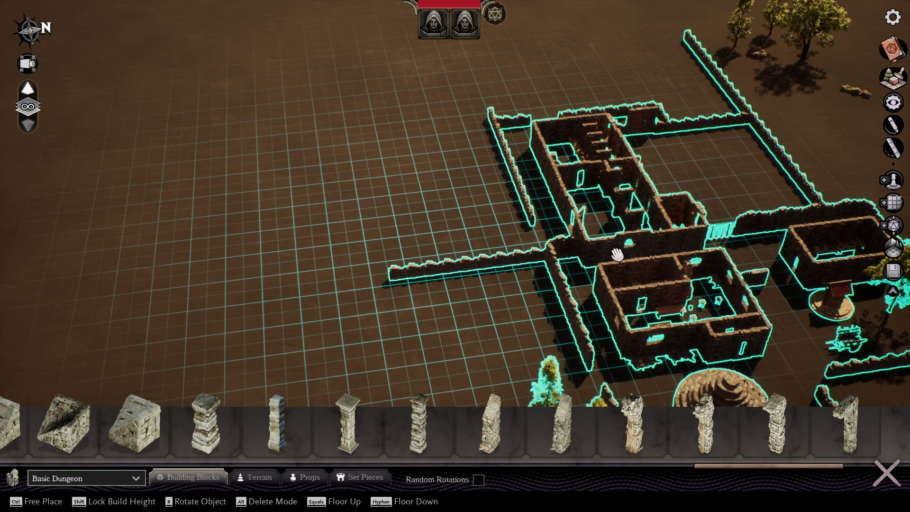
pyautogui.press('s')
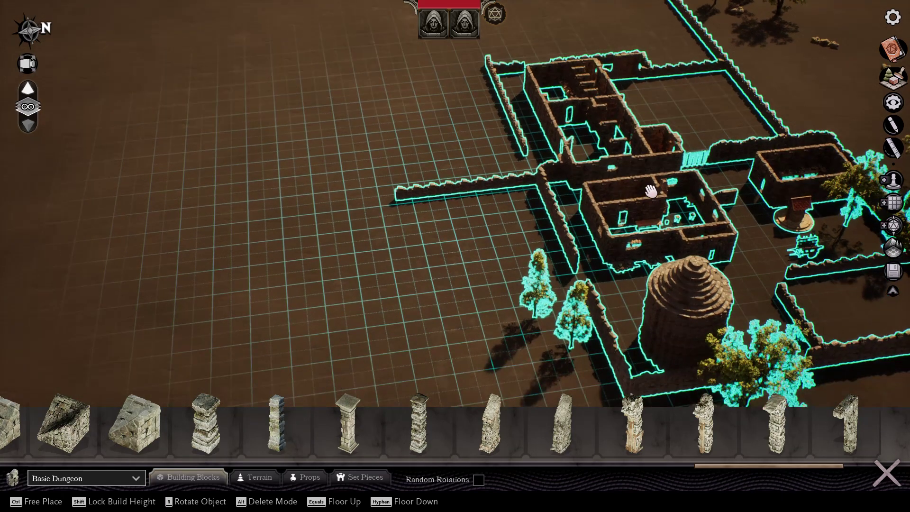
pyautogui.press('s')
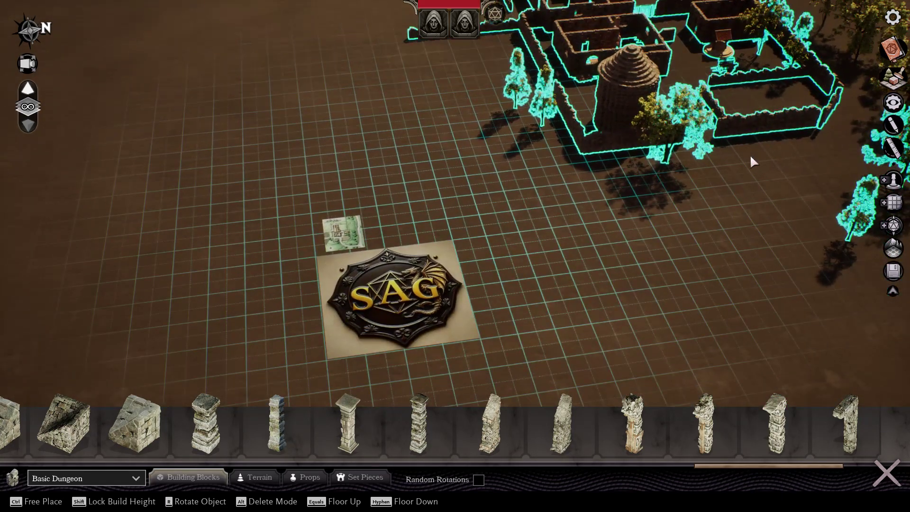
pyautogui.press('d')
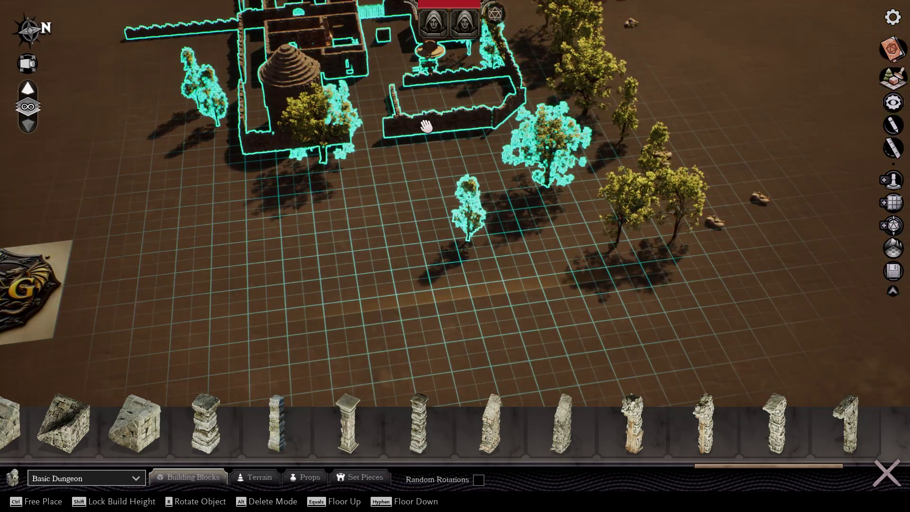
pyautogui.press('a')
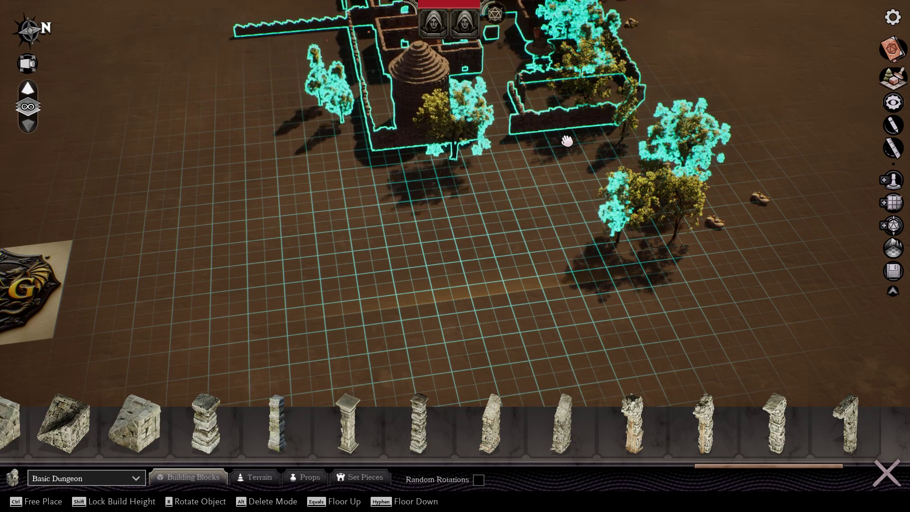
pyautogui.press('w')
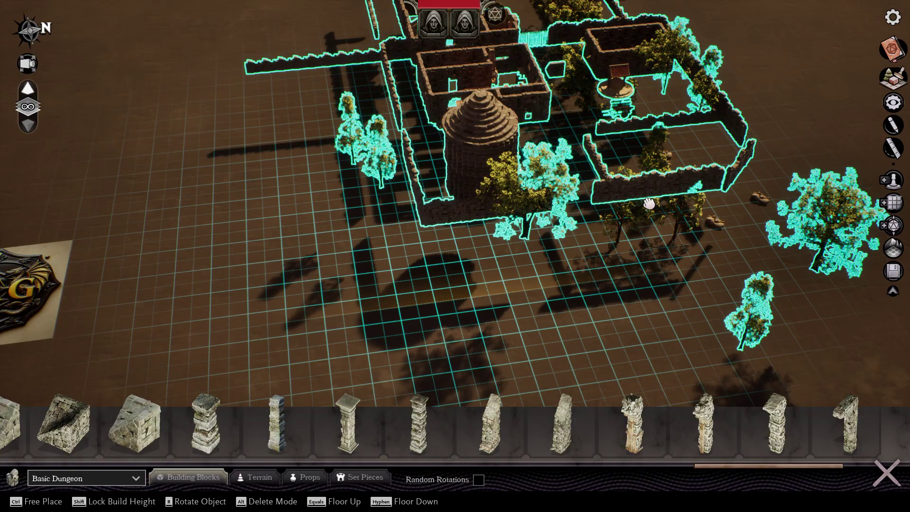
pyautogui.scroll(-3, 652, 199)
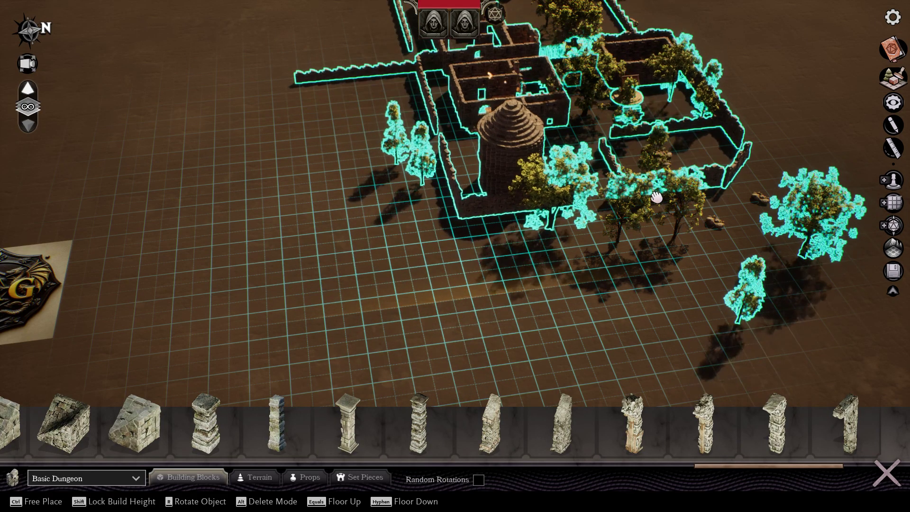
# Examine the small reference map image lying beside the SAG emblem, viewing it up close and together with the surrounding ground.
pyautogui.scroll(3, 655, 201)
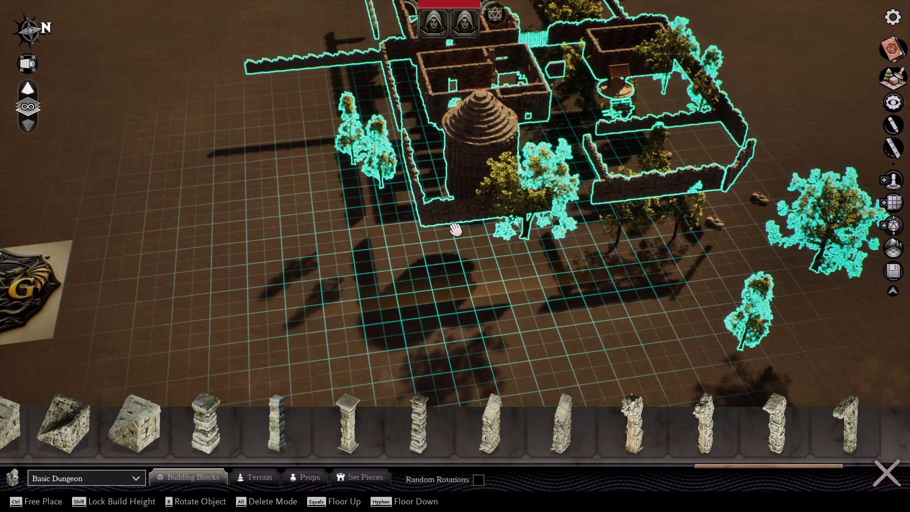
pyautogui.press('a')
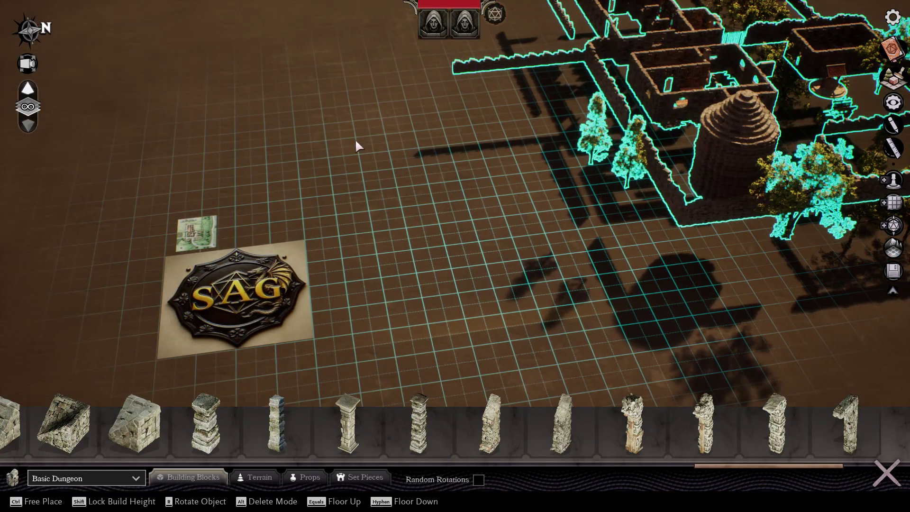
pyautogui.press('a')
pyautogui.press('w')
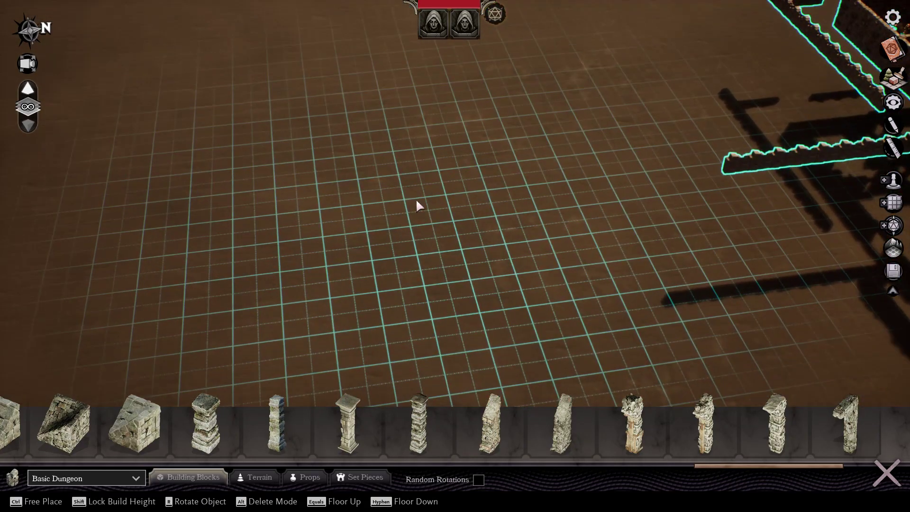
pyautogui.press('s')
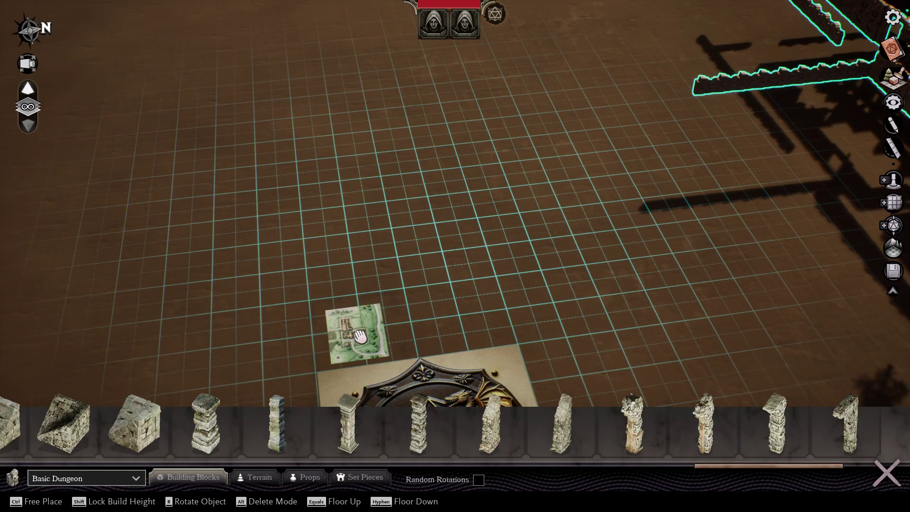
pyautogui.click(360, 336)
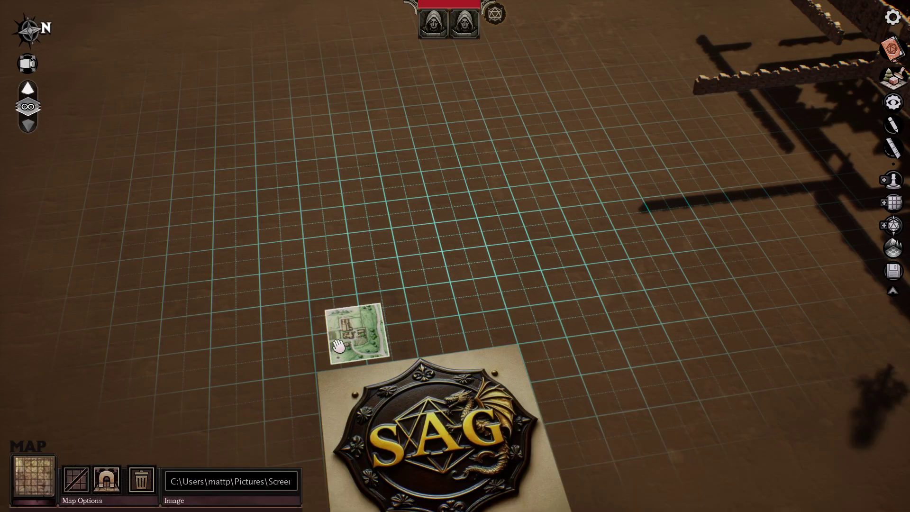
pyautogui.scroll(6, 330, 351)
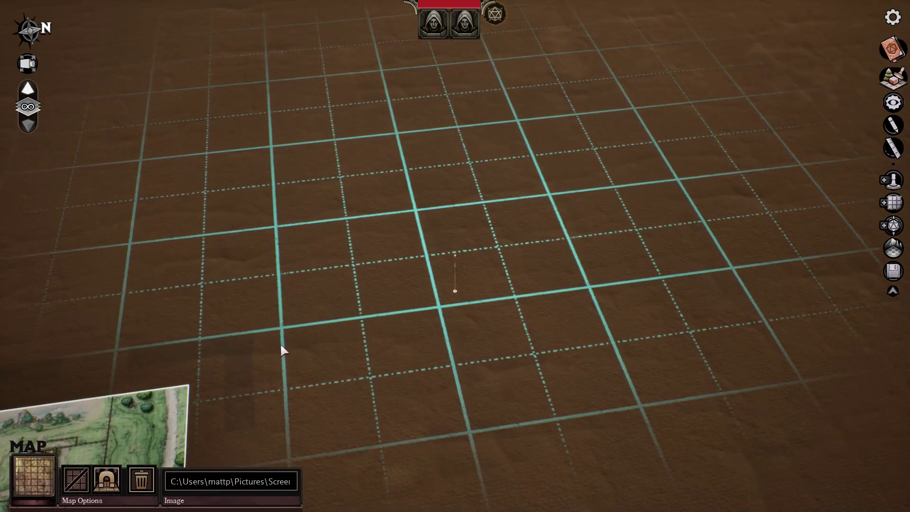
pyautogui.press('s')
pyautogui.moveTo(214, 259); pyautogui.dragTo(214, 260)
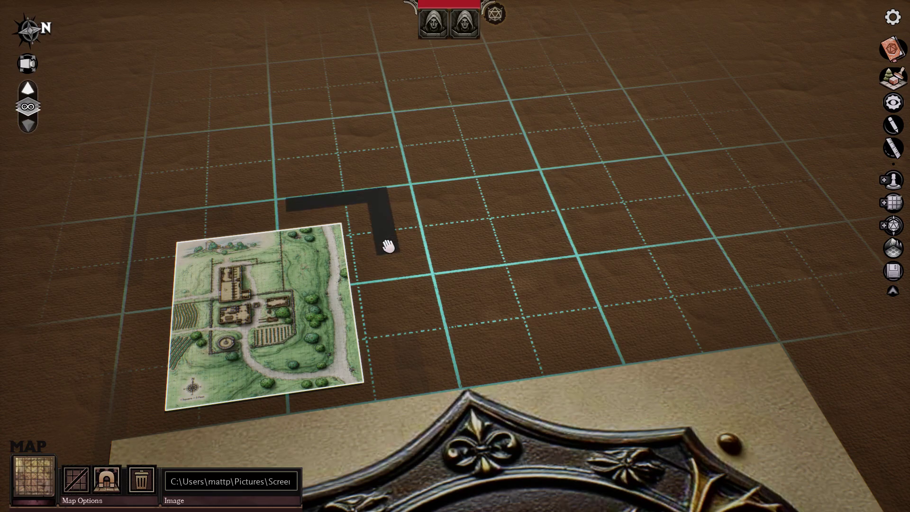
pyautogui.scroll(-5, 410, 219)
pyautogui.scroll(-5, 412, 237)
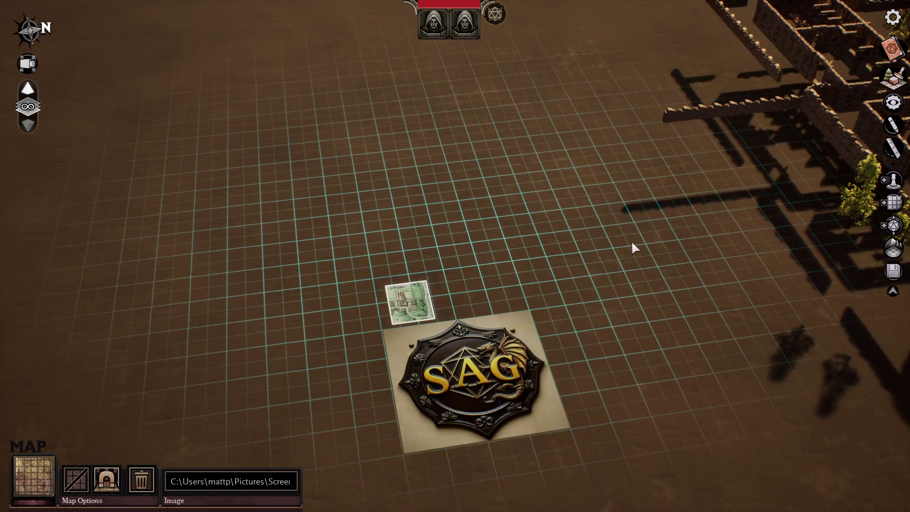
# Choose the tall, rounded grass-topped cliff from the Basic Dungeon terrain and place the first pieces on empty ground beyond the reference map.
pyautogui.click(893, 78)
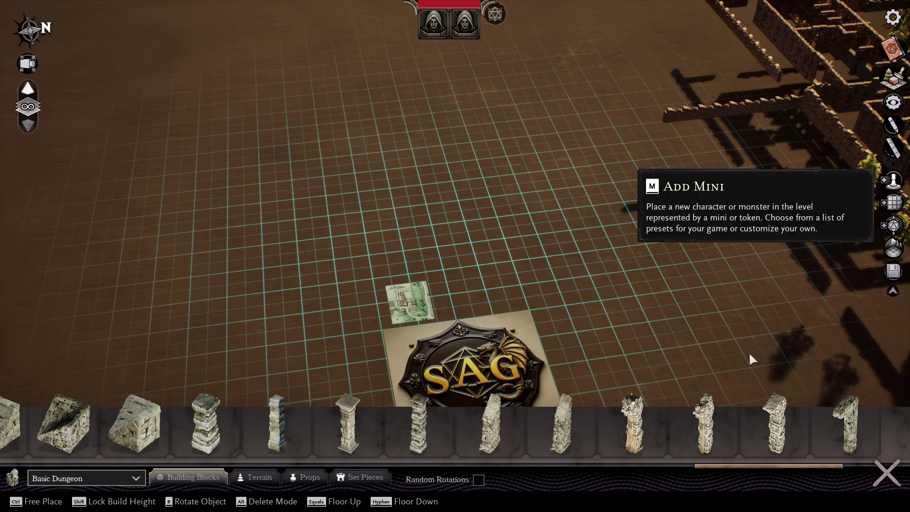
pyautogui.click(254, 477)
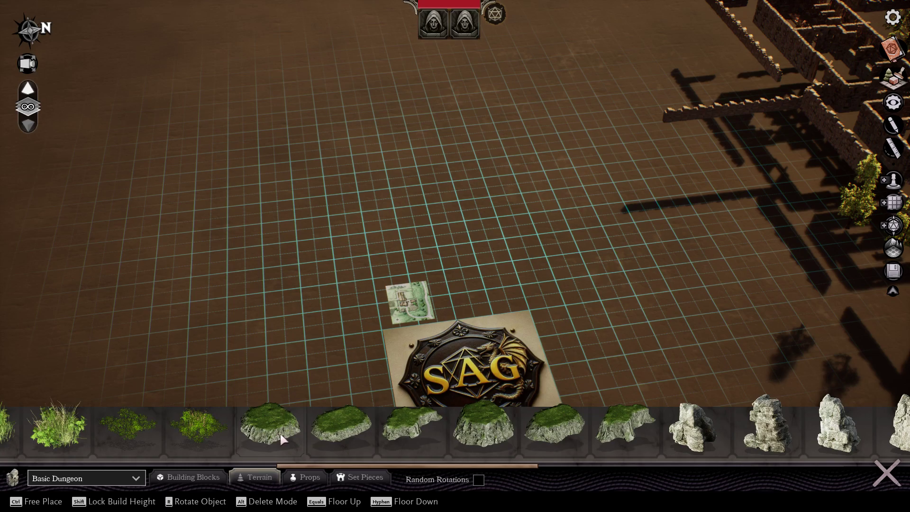
pyautogui.click(483, 438)
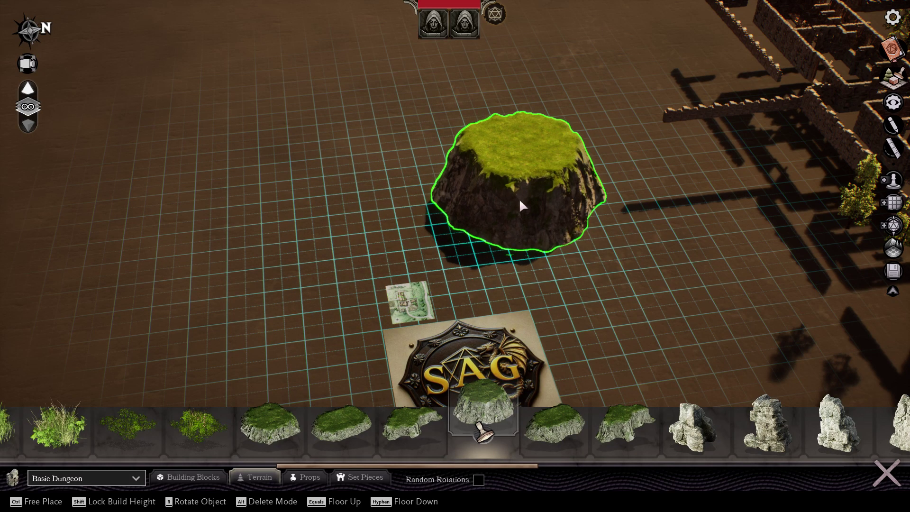
pyautogui.moveTo(519, 200); pyautogui.dragTo(512, 204, button='right')
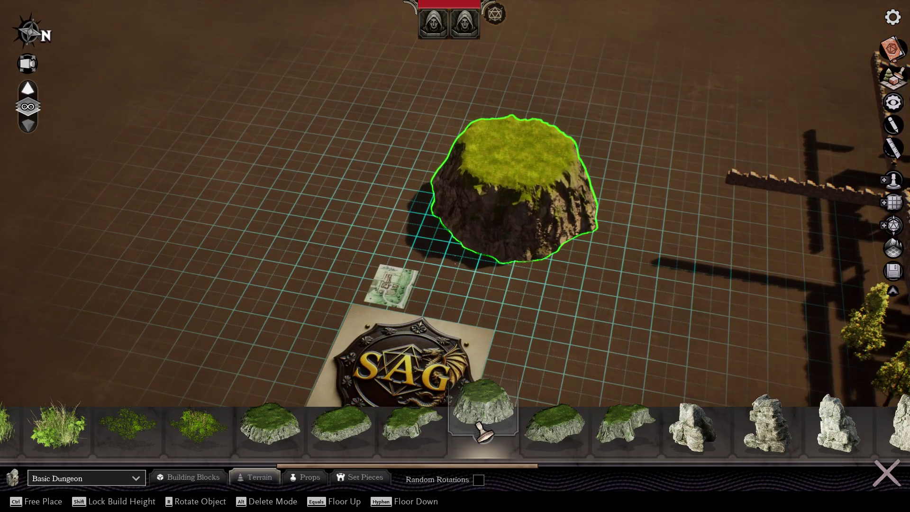
pyautogui.scroll(5, 513, 204)
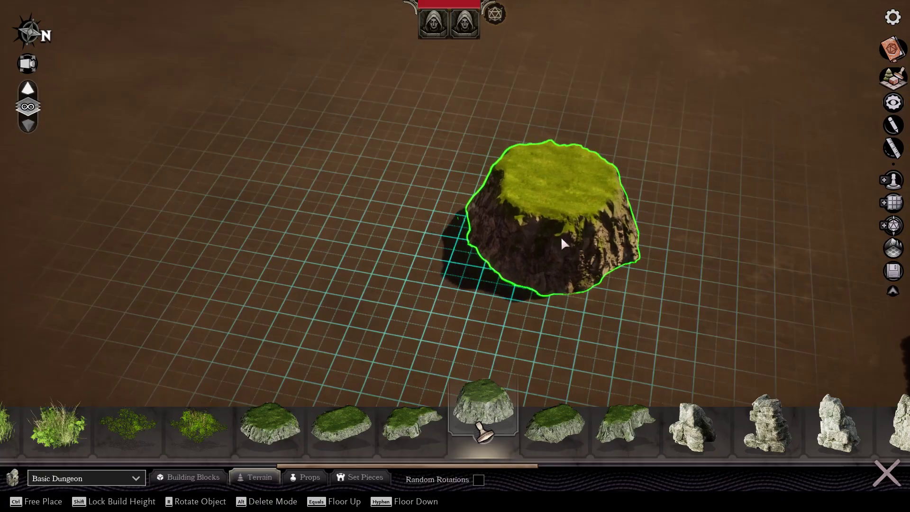
pyautogui.moveTo(528, 240); pyautogui.dragTo(569, 227, button='right')
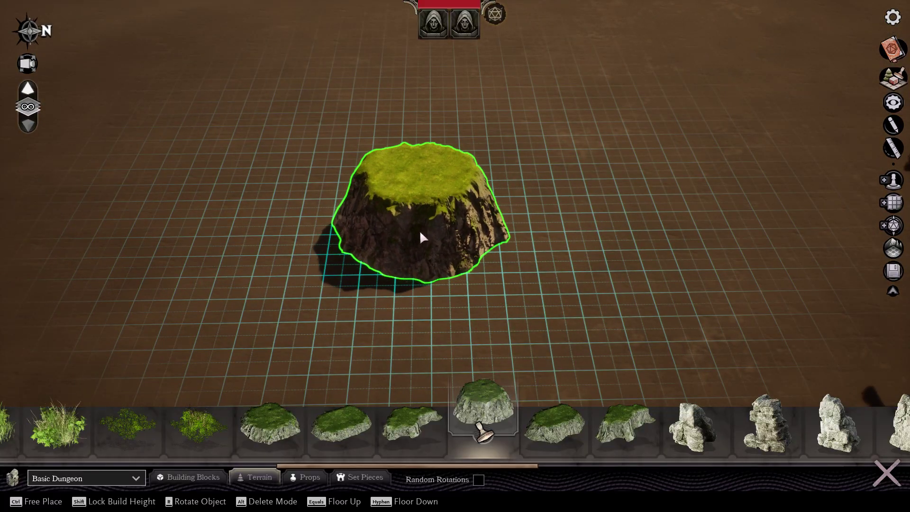
pyautogui.click(453, 219)
pyautogui.click(419, 316)
pyautogui.click(413, 325)
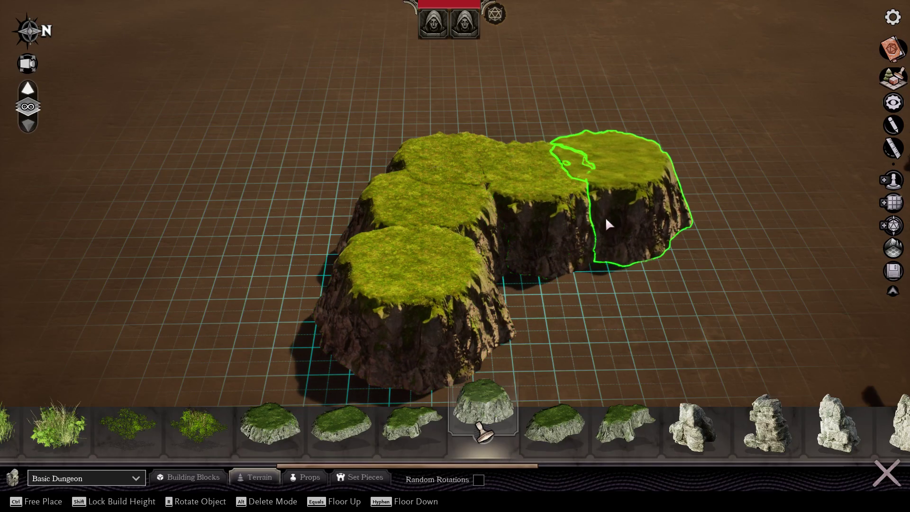
# Extend the cliff plateau toward the ruins with adjoining pieces of the same grass-topped rock.
pyautogui.click(612, 219)
pyautogui.click(598, 265)
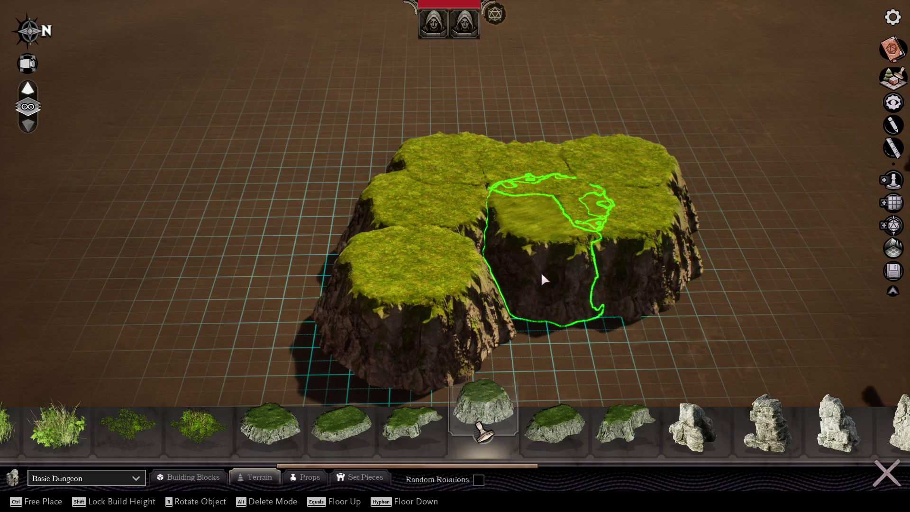
pyautogui.click(541, 272)
pyautogui.click(615, 308)
pyautogui.press('s')
pyautogui.press('w')
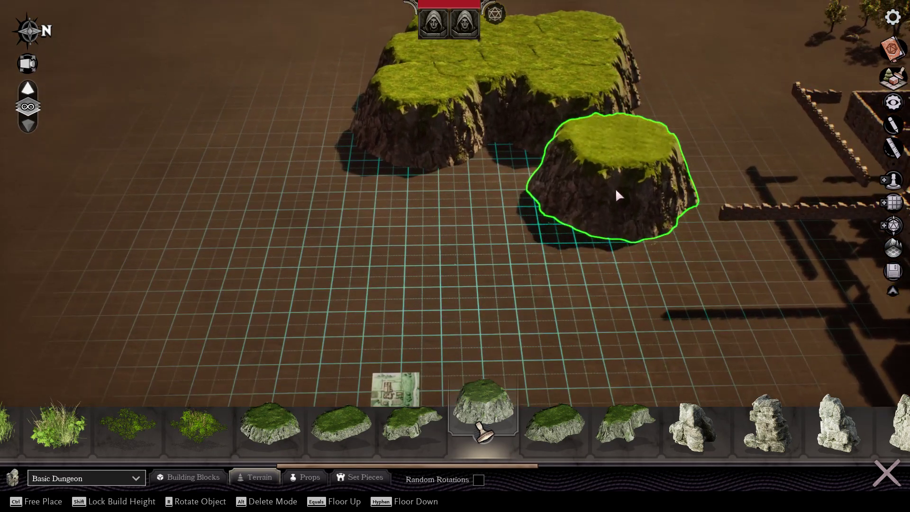
pyautogui.click(641, 108)
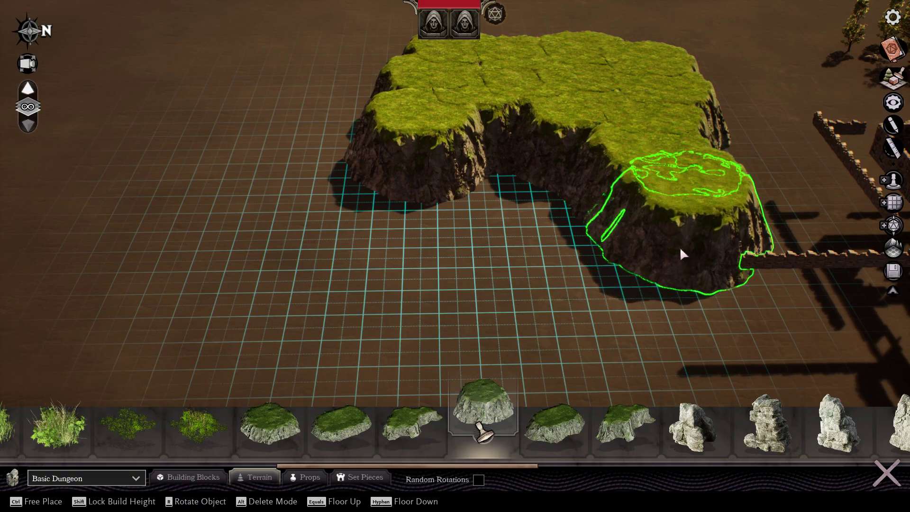
pyautogui.click(652, 278)
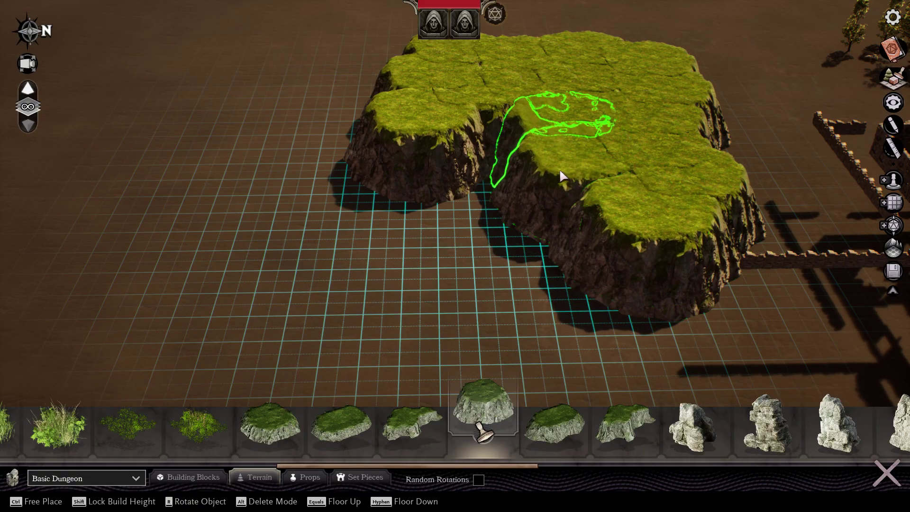
# Widen the plateau away from the ruins and fill its near side toward the reference map with more grass-topped cliffs.
pyautogui.click(399, 242)
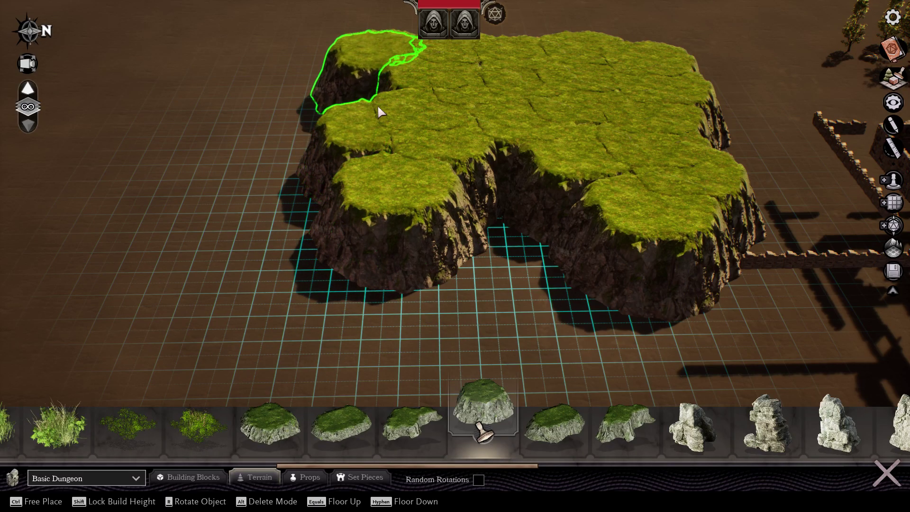
pyautogui.click(363, 207)
pyautogui.click(566, 276)
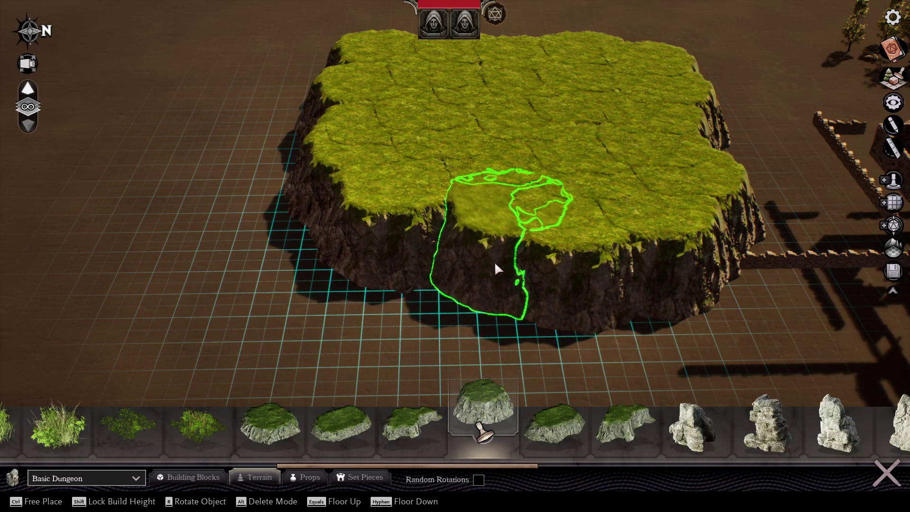
pyautogui.click(486, 264)
pyautogui.click(396, 294)
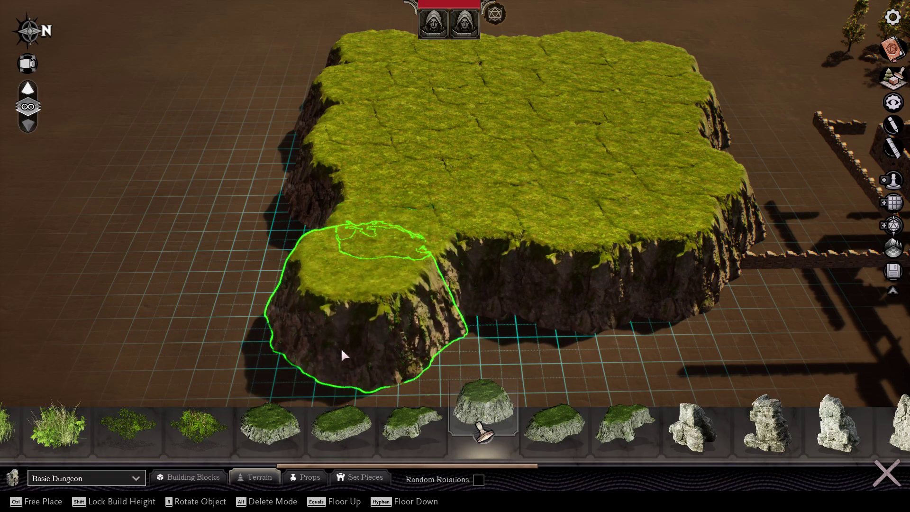
pyautogui.press('s')
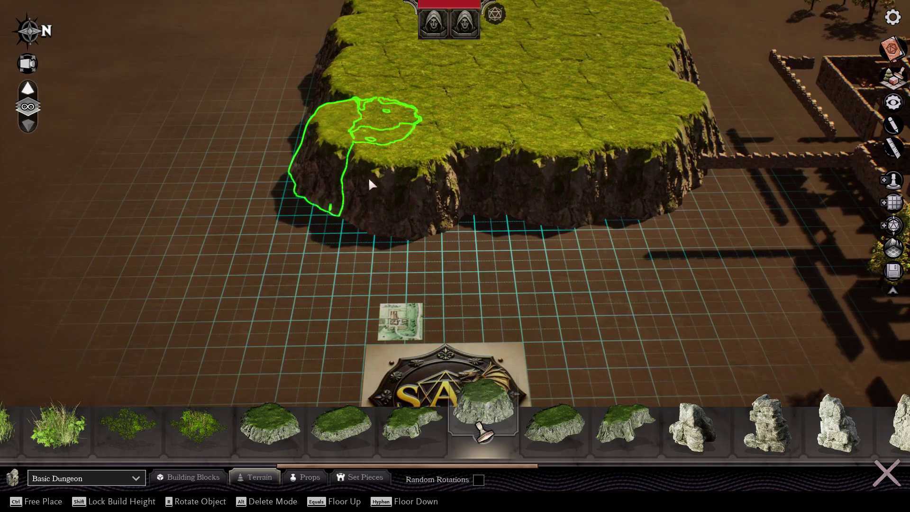
pyautogui.click(368, 177)
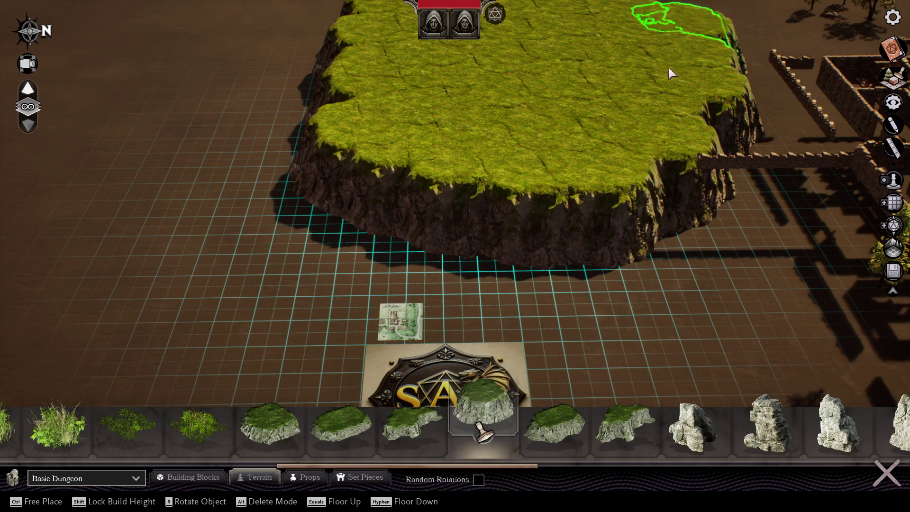
# Add a row of grass-topped cliffs along the plateau's far edge, opposite the reference map.
pyautogui.press('e')
pyautogui.press('w')
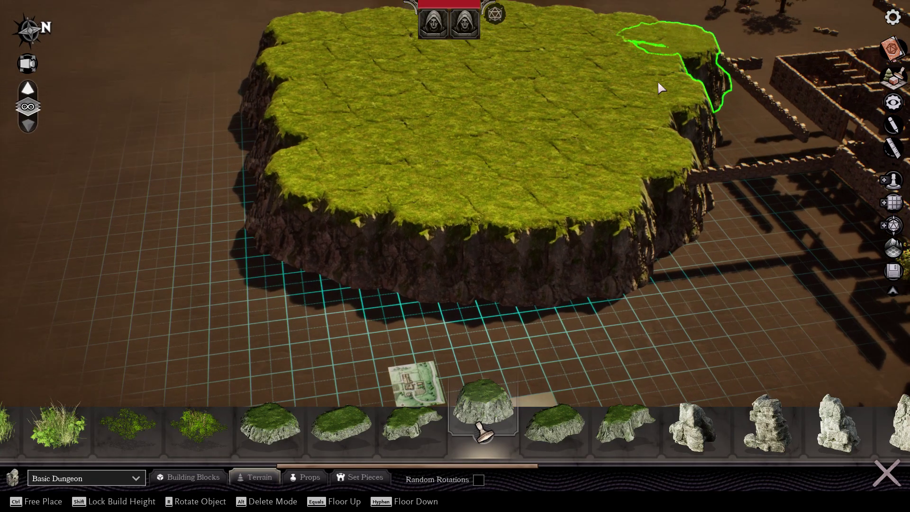
pyautogui.click(619, 129)
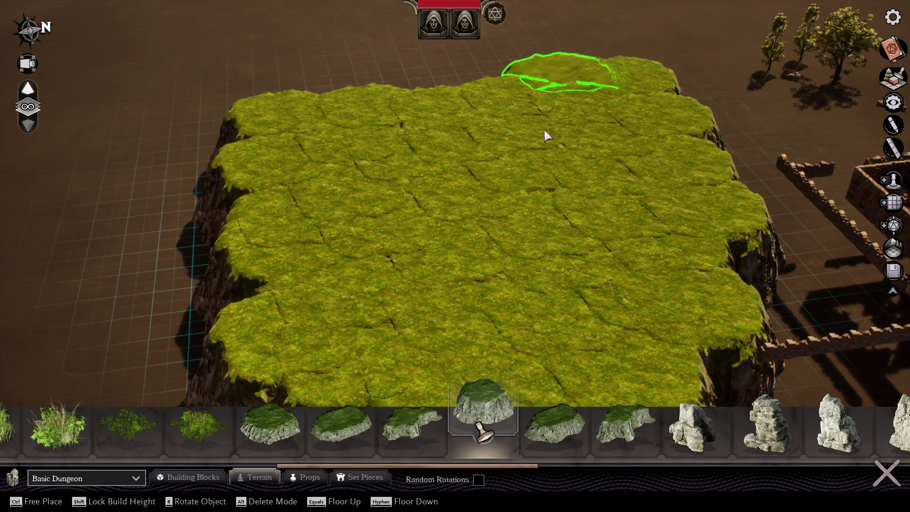
pyautogui.click(480, 118)
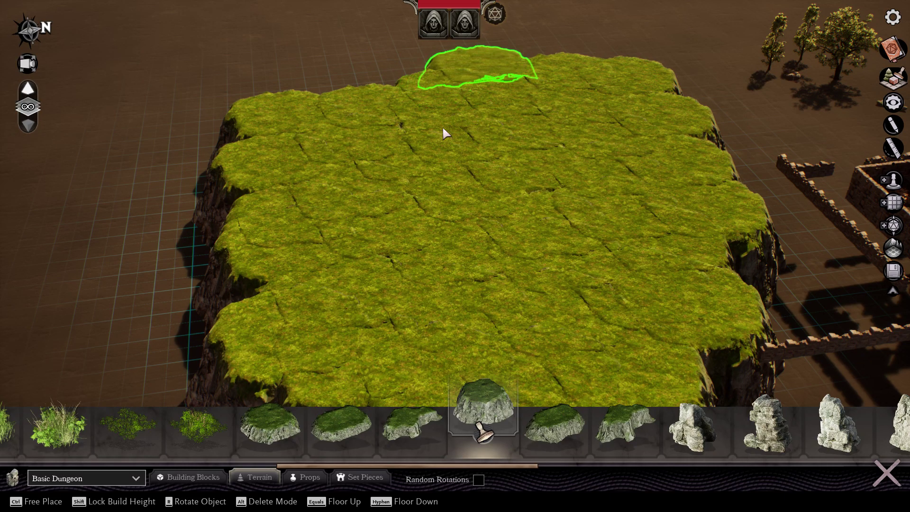
pyautogui.click(388, 129)
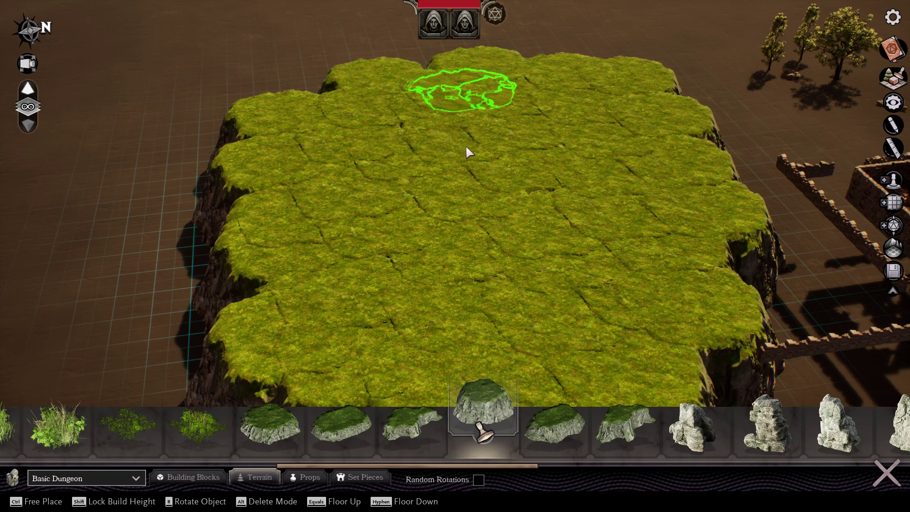
# Select the whole group of ruins, tower and trees and move it onto the grassy plateau.
pyautogui.moveTo(127, 219); pyautogui.dragTo(135, 212, button='middle')
pyautogui.scroll(-2, 178, 200)
pyautogui.moveTo(514, 308); pyautogui.dragTo(293, 151, button='right')
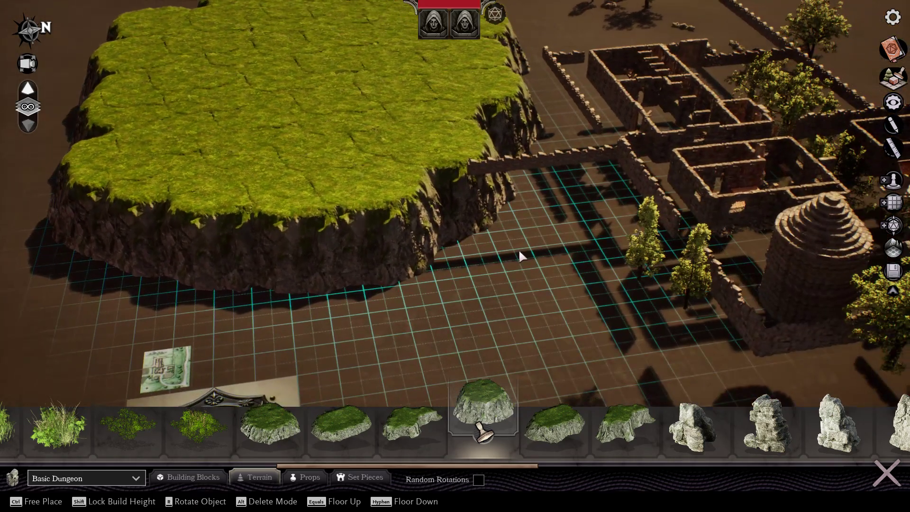
pyautogui.click(642, 173)
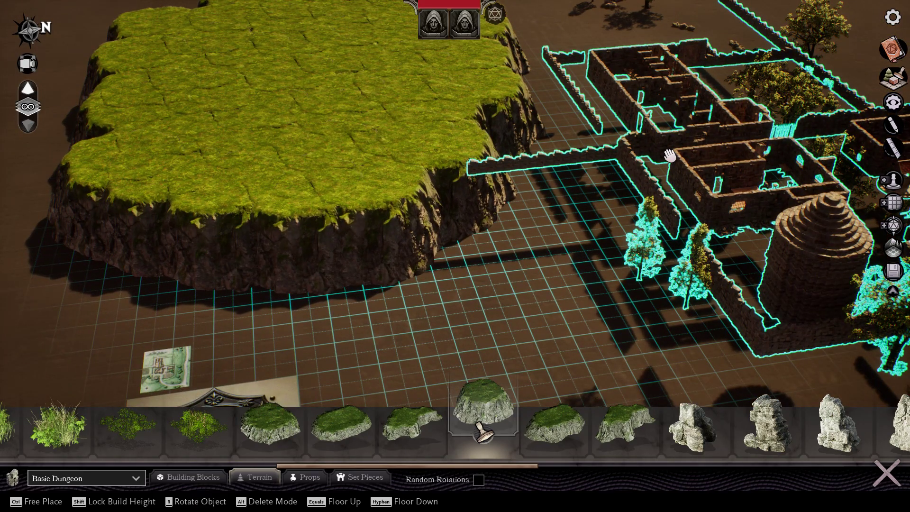
pyautogui.moveTo(804, 256); pyautogui.dragTo(186, 170)
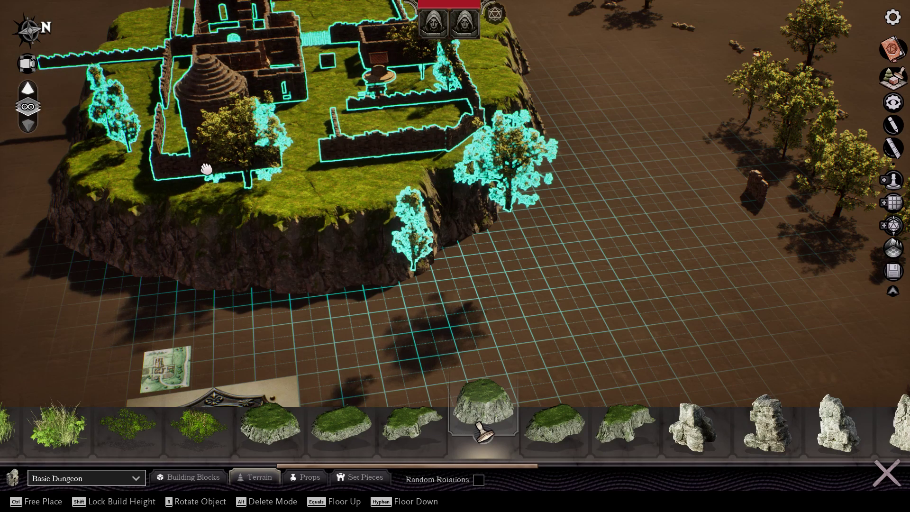
# Fine-tune the ruins group's placement so that the walls and tower rest on the plateau's grass.
pyautogui.scroll(5, 203, 163)
pyautogui.scroll(-3, 218, 233)
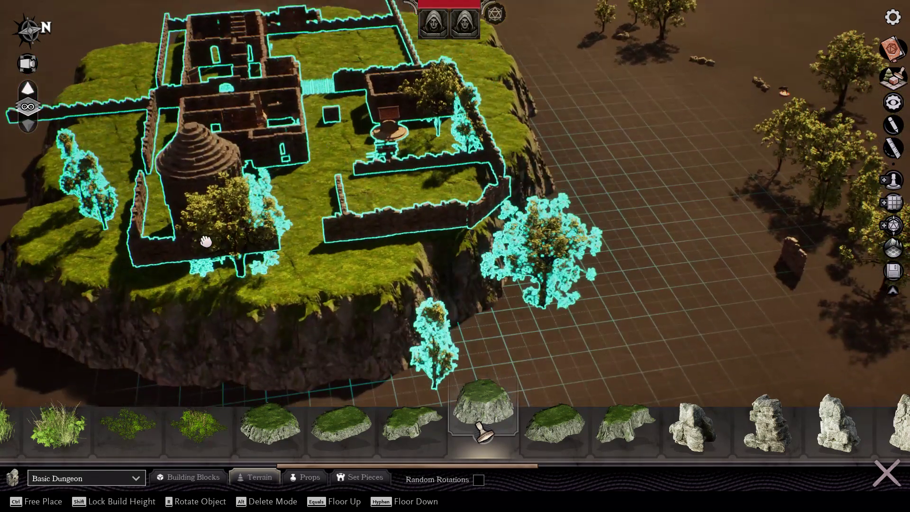
pyautogui.moveTo(206, 241); pyautogui.dragTo(205, 236)
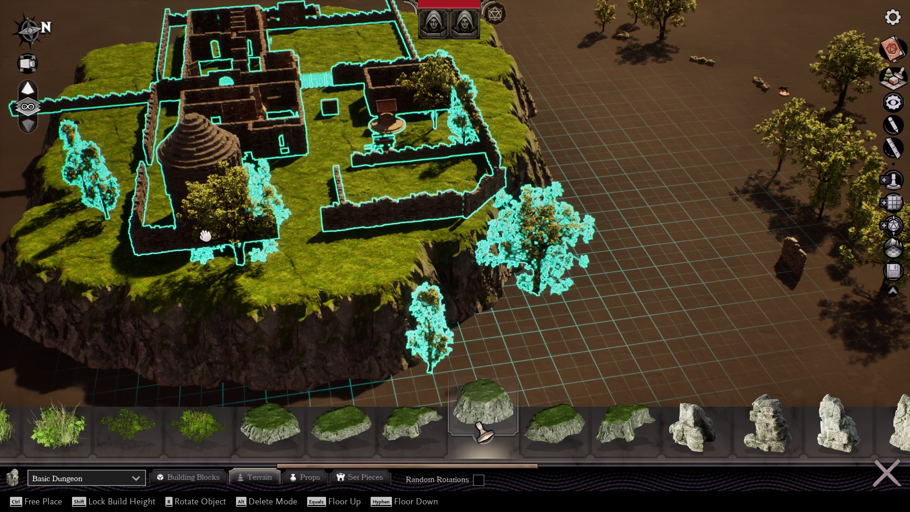
pyautogui.scroll(2, 205, 236)
pyautogui.moveTo(205, 235); pyautogui.dragTo(235, 286, button='right')
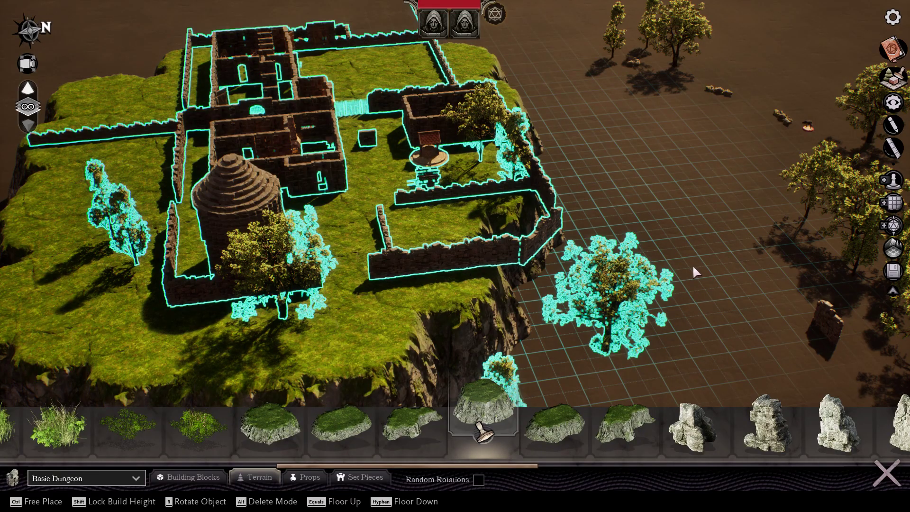
pyautogui.moveTo(744, 283); pyautogui.dragTo(369, 232, button='middle')
pyautogui.moveTo(805, 291); pyautogui.dragTo(756, 281, button='middle')
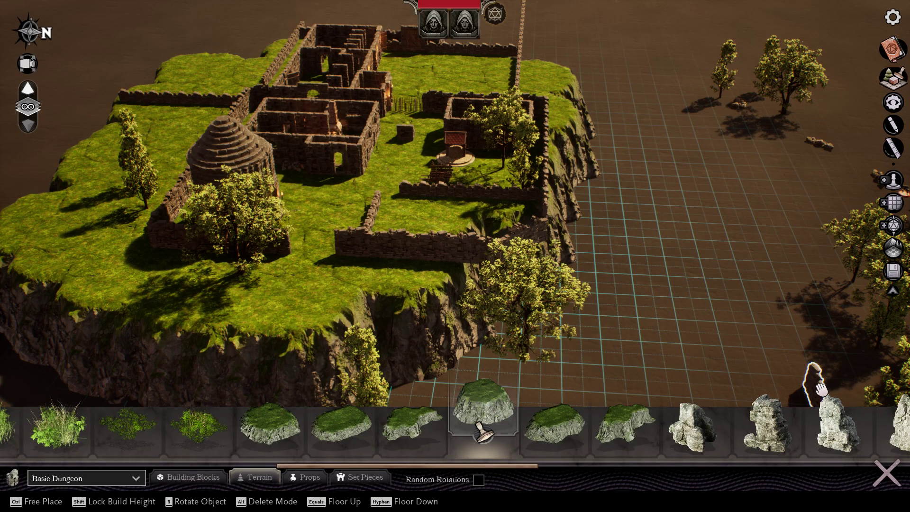
# Fill the plateau around the ruins' overhanging outer wall corner, near the tower, with more grass-topped cliffs.
pyautogui.scroll(1, 656, 270)
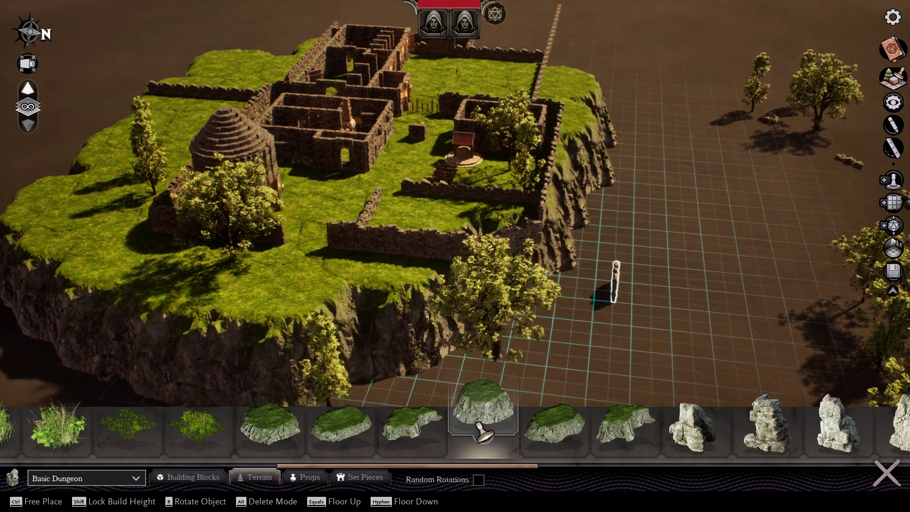
pyautogui.moveTo(649, 283); pyautogui.dragTo(561, 337, button='middle')
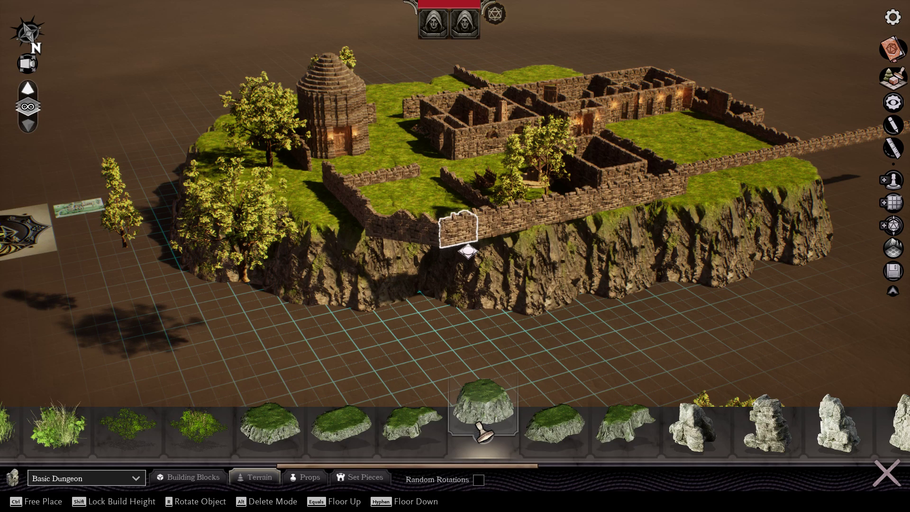
pyautogui.moveTo(483, 432); pyautogui.dragTo(483, 432, button='right')
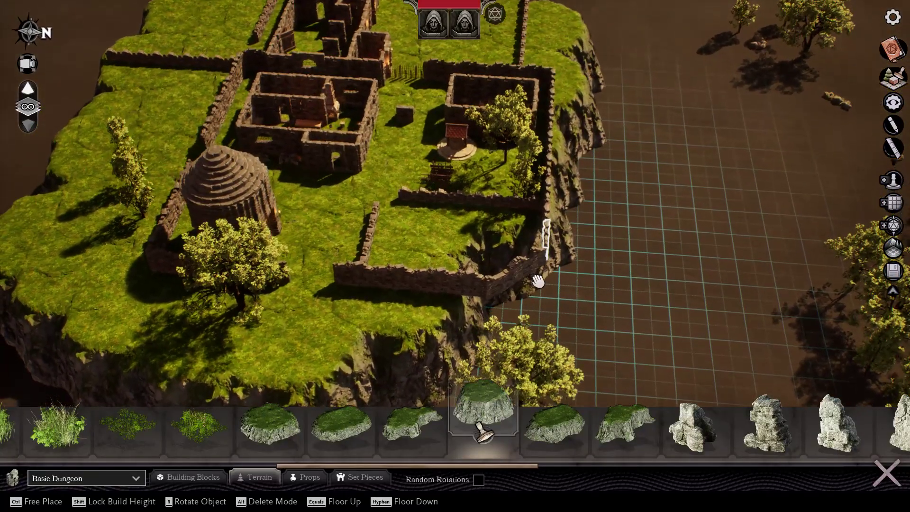
pyautogui.moveTo(538, 282); pyautogui.dragTo(537, 283, button='right')
pyautogui.moveTo(483, 432); pyautogui.dragTo(484, 432, button='right')
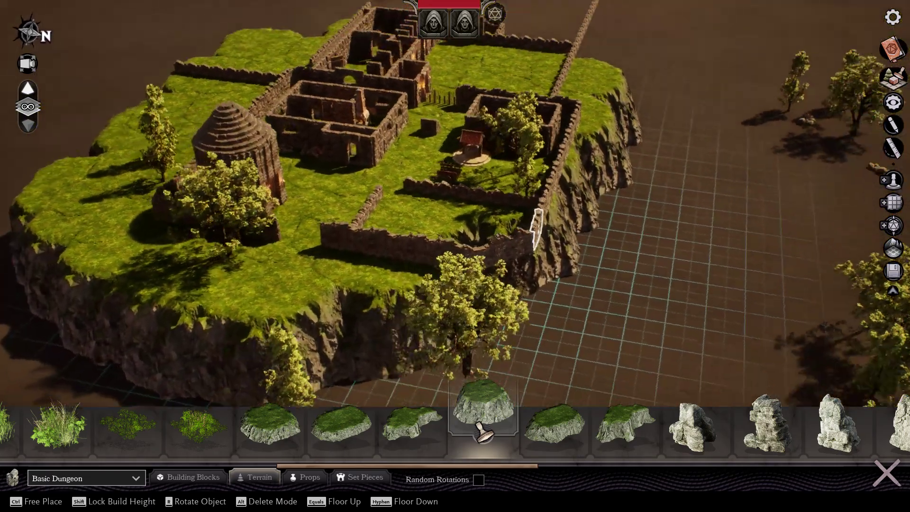
pyautogui.moveTo(532, 278); pyautogui.dragTo(605, 234, button='right')
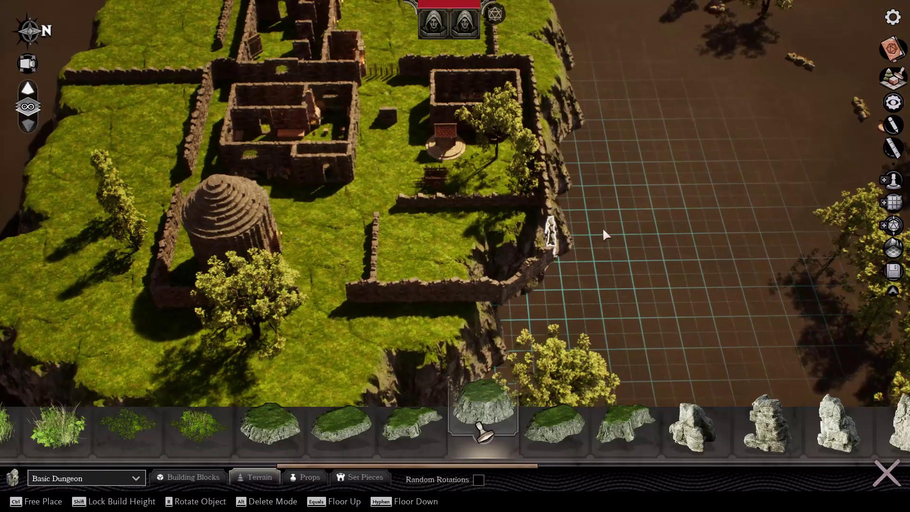
pyautogui.click(495, 417)
pyautogui.moveTo(635, 257)
pyautogui.mouseDown(button='right')
pyautogui.moveTo(637, 266)
pyautogui.moveTo(633, 251)
pyautogui.mouseUp(button='right')
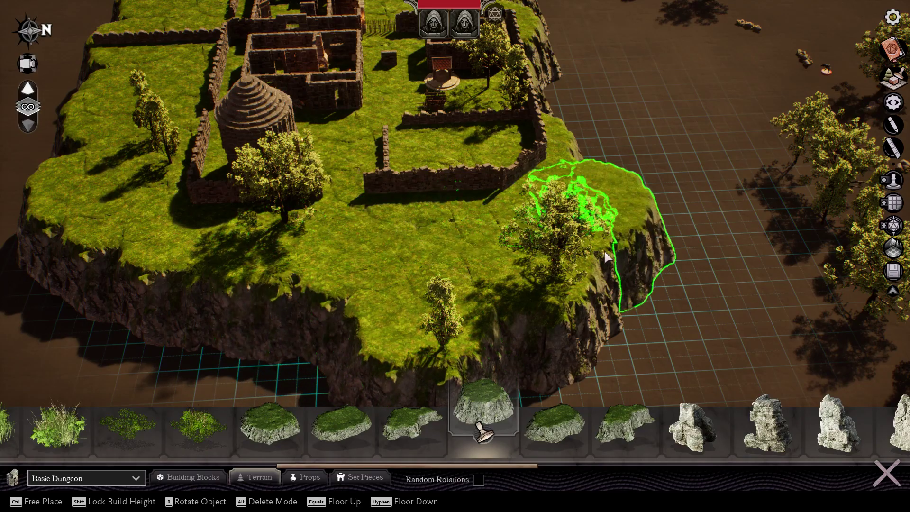
# Extend the plateau with grass-topped cliffs beneath the overhanging far end of the long boundary wall.
pyautogui.moveTo(639, 243); pyautogui.dragTo(416, 217, button='right')
pyautogui.scroll(5, 615, 261)
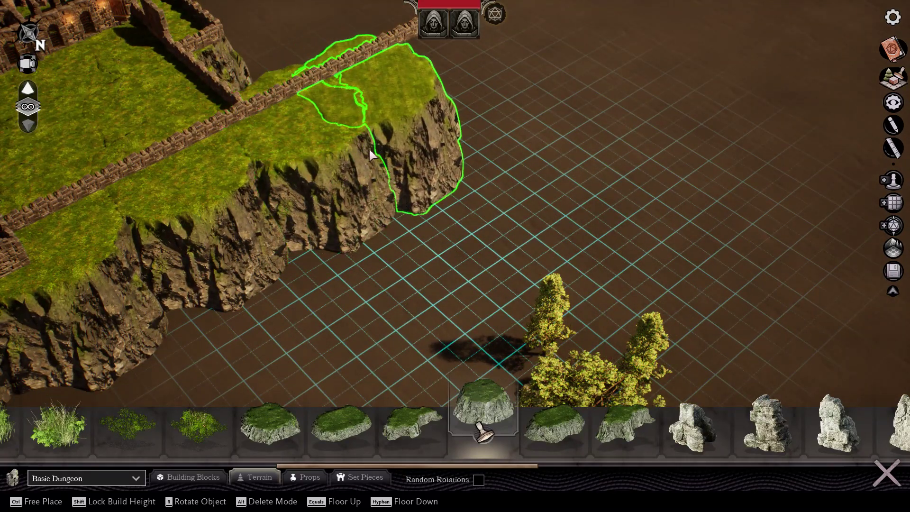
pyautogui.moveTo(498, 131); pyautogui.dragTo(716, 134, button='right')
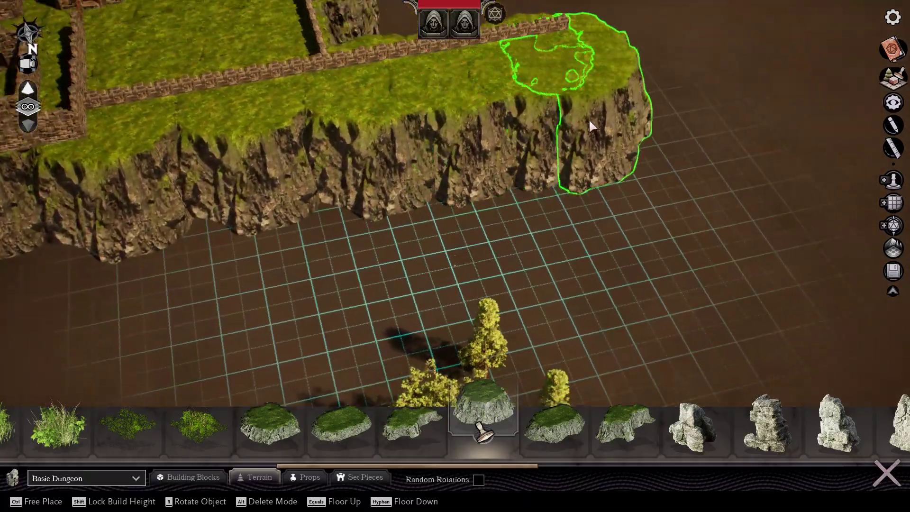
pyautogui.press('w')
pyautogui.press('w')
pyautogui.moveTo(643, 132); pyautogui.dragTo(526, 132, button='right')
pyautogui.click(643, 123)
pyautogui.click(659, 95)
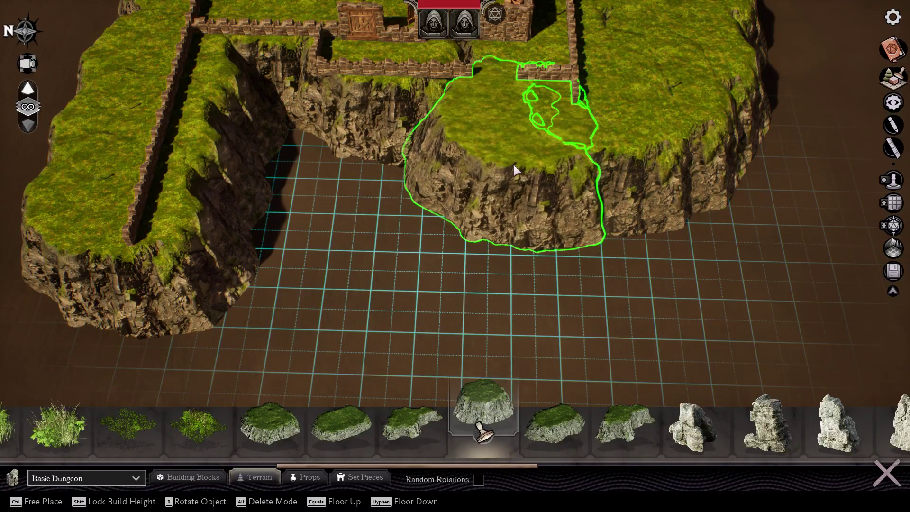
# Fill the gap between the two cliff arms at the plateau's far end with grass-topped cliffs.
pyautogui.click(513, 164)
pyautogui.click(438, 197)
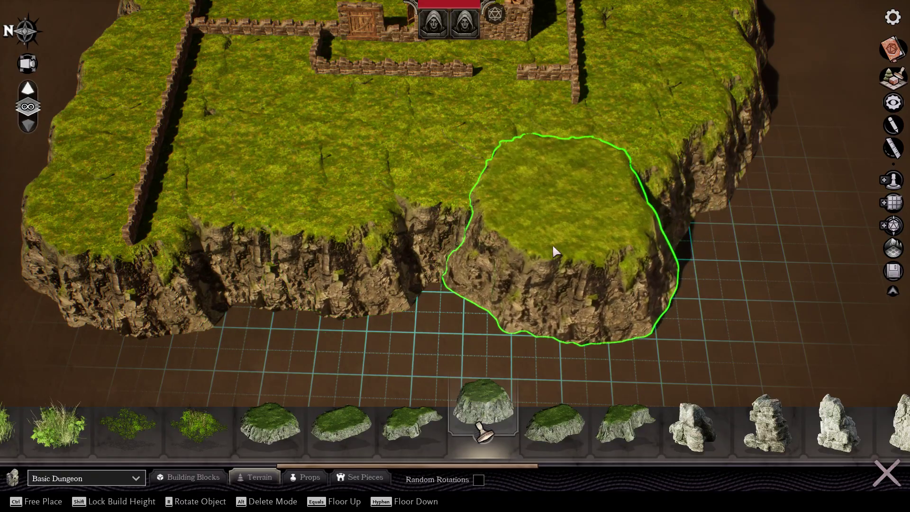
pyautogui.moveTo(536, 237); pyautogui.dragTo(523, 259, button='right')
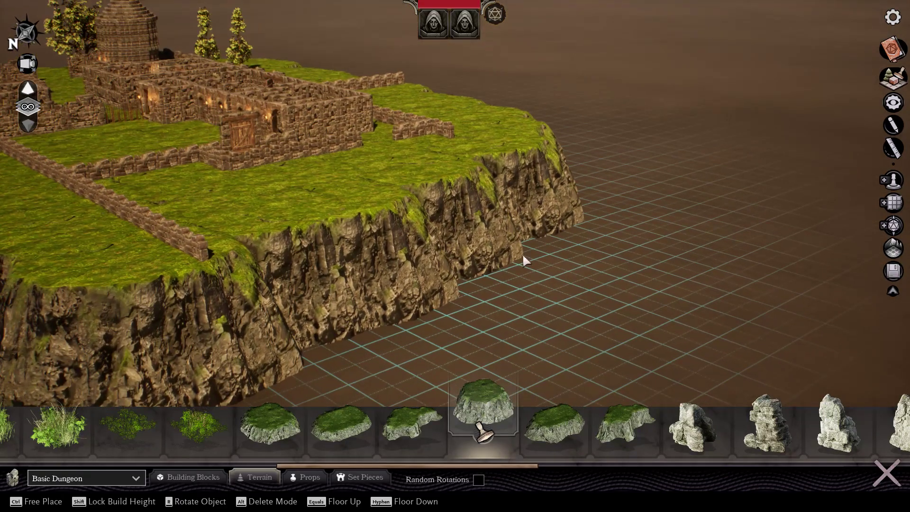
# Open a pit by removing the cliff terrain around the small stone block between the furnished house and the well.
pyautogui.press('w')
pyautogui.press('a')
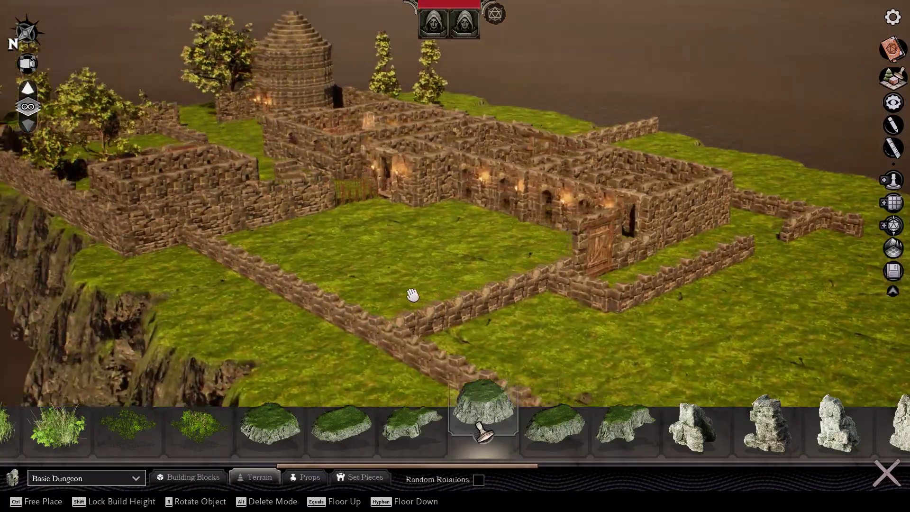
pyautogui.moveTo(412, 296); pyautogui.dragTo(445, 299, button='right')
pyautogui.moveTo(476, 424); pyautogui.dragTo(599, 453, button='right')
pyautogui.moveTo(468, 291); pyautogui.dragTo(468, 322, button='right')
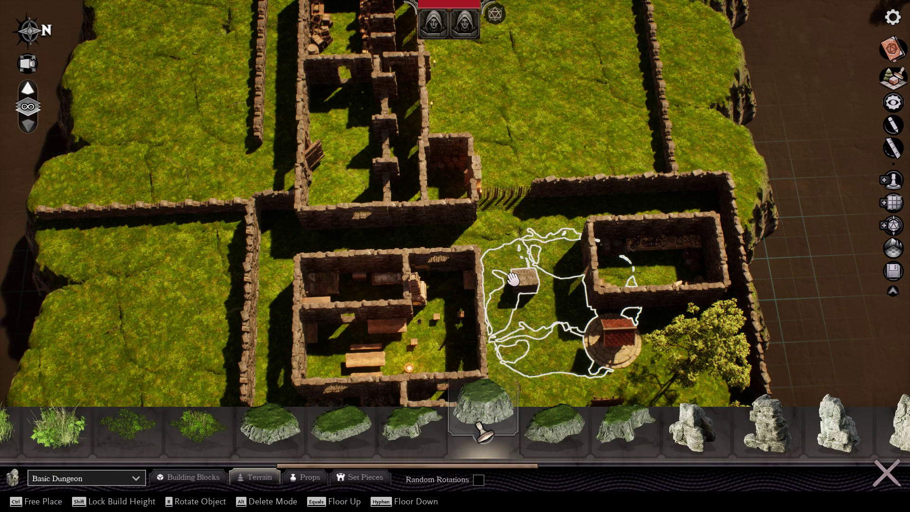
pyautogui.click(512, 279)
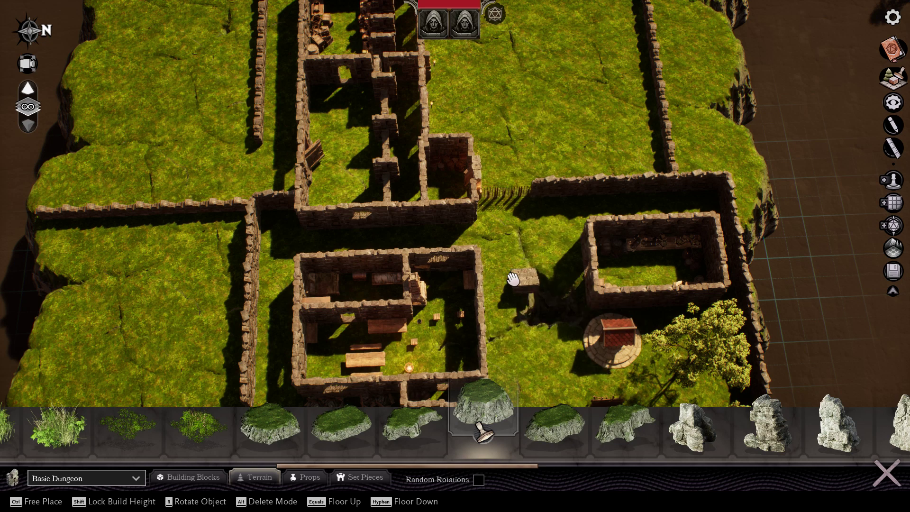
pyautogui.click(505, 276)
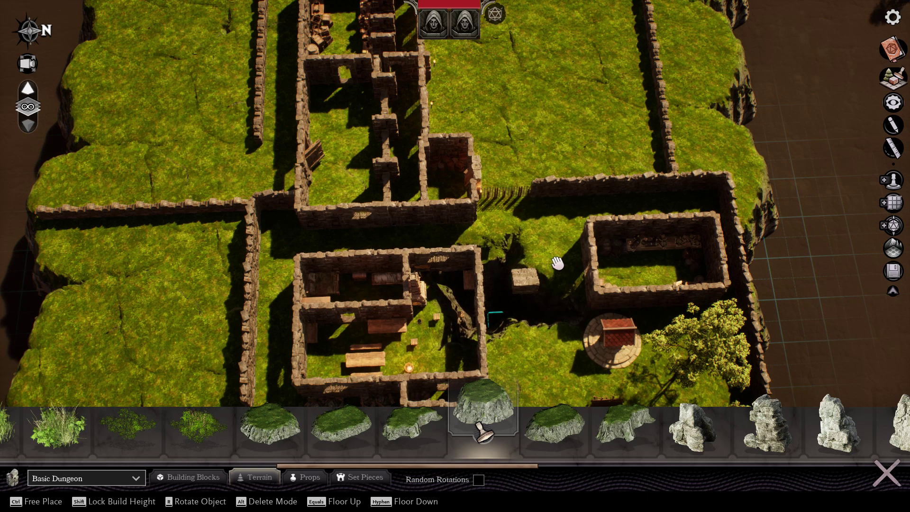
# Ungroup the ruins so that the small stone block beside the pit can be handled separately.
pyautogui.moveTo(571, 276); pyautogui.dragTo(487, 283, button='right')
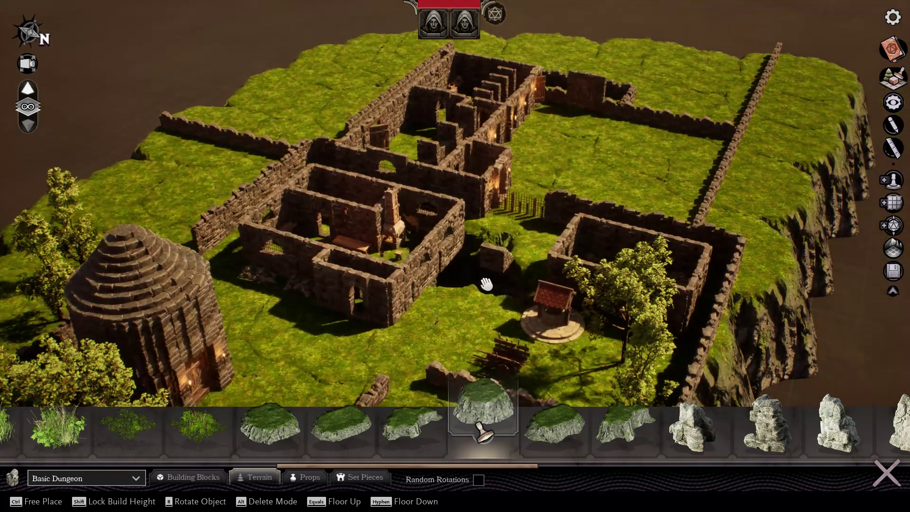
pyautogui.rightClick(498, 260)
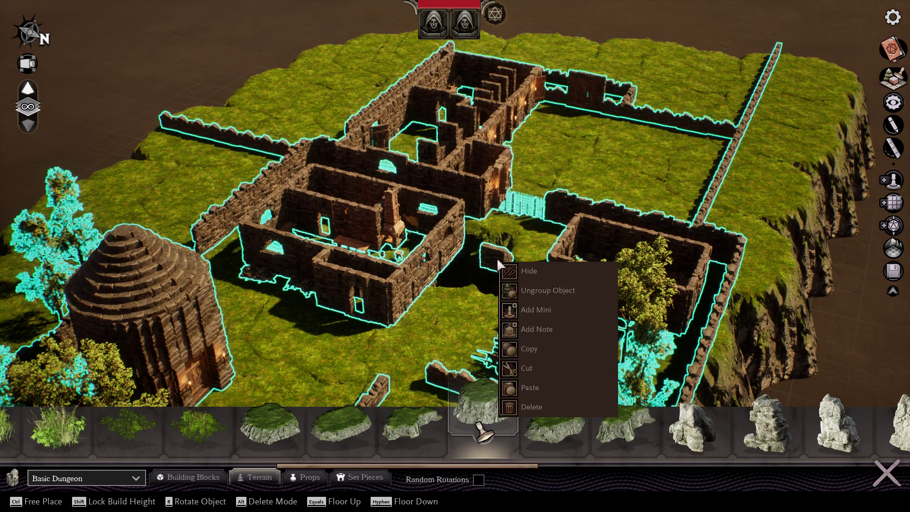
pyautogui.click(541, 290)
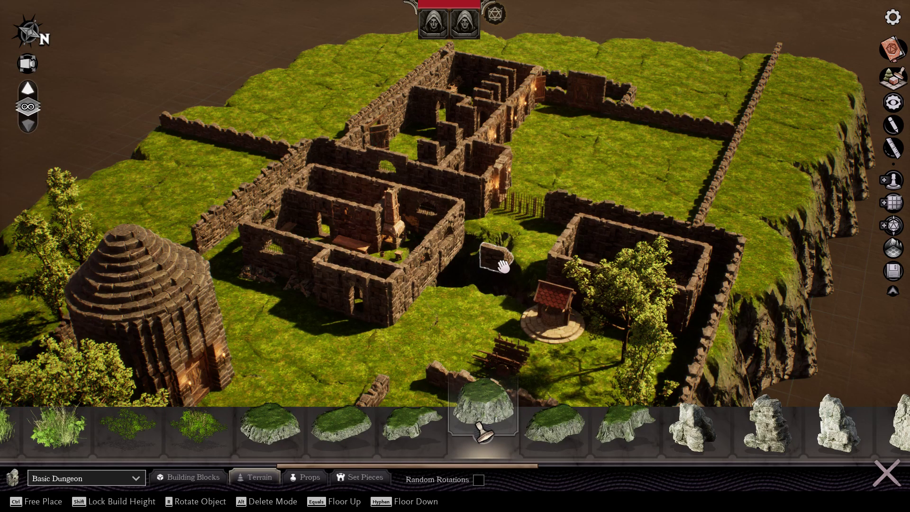
# Reposition the small stone block within the pit between the furnished house and the well.
pyautogui.moveTo(525, 258); pyautogui.dragTo(510, 258, button='middle')
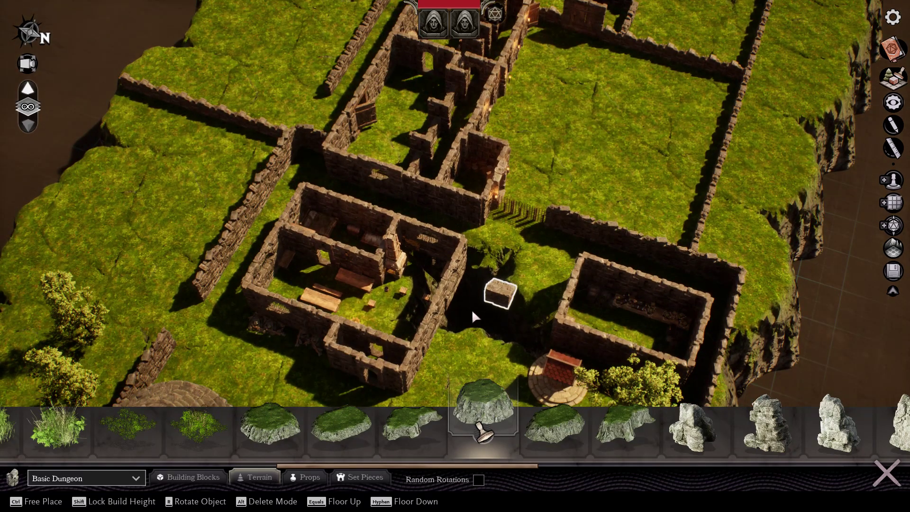
pyautogui.moveTo(477, 311); pyautogui.dragTo(471, 311)
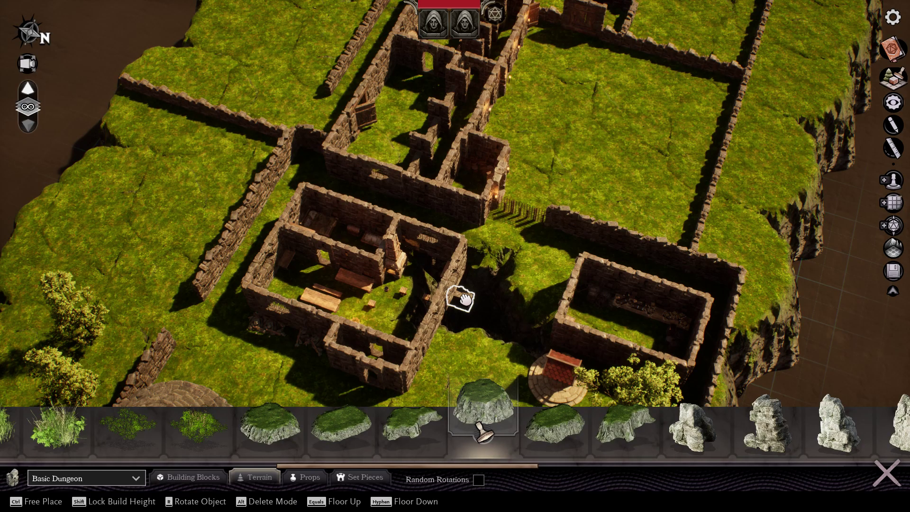
pyautogui.moveTo(527, 293); pyautogui.dragTo(453, 297, button='middle')
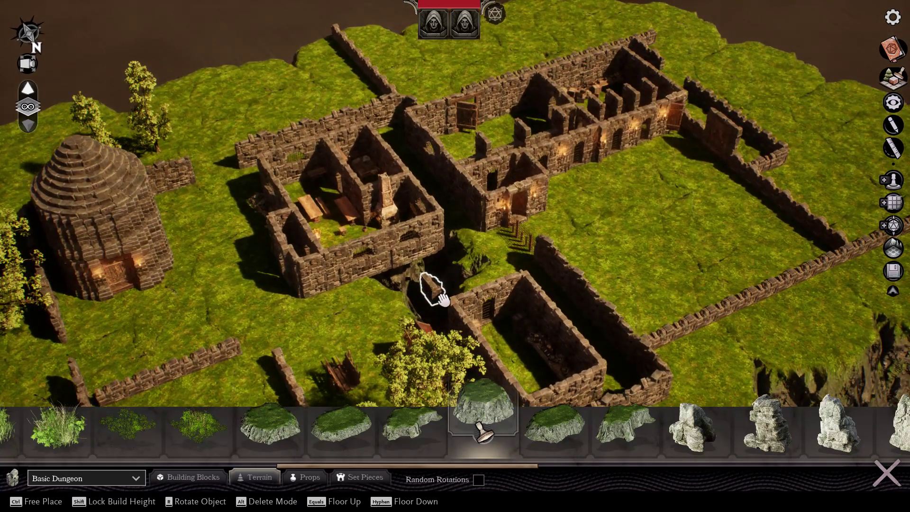
pyautogui.moveTo(418, 311); pyautogui.dragTo(422, 318)
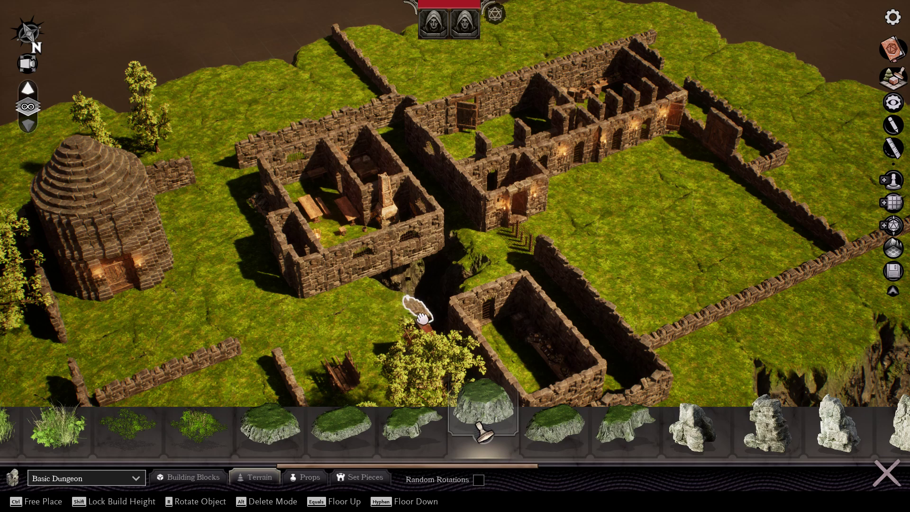
pyautogui.moveTo(432, 304)
pyautogui.mouseDown()
pyautogui.moveTo(468, 293)
pyautogui.moveTo(450, 302)
pyautogui.mouseUp()
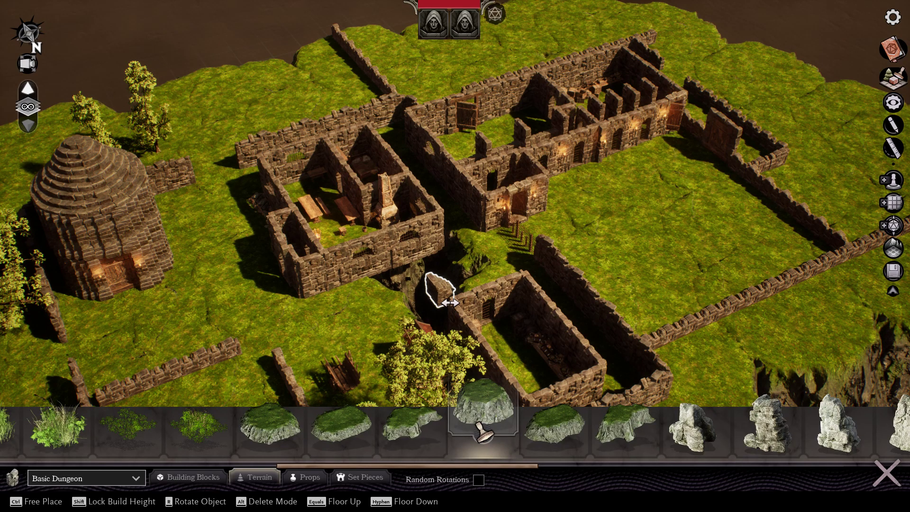
pyautogui.moveTo(451, 302); pyautogui.dragTo(464, 305, button='right')
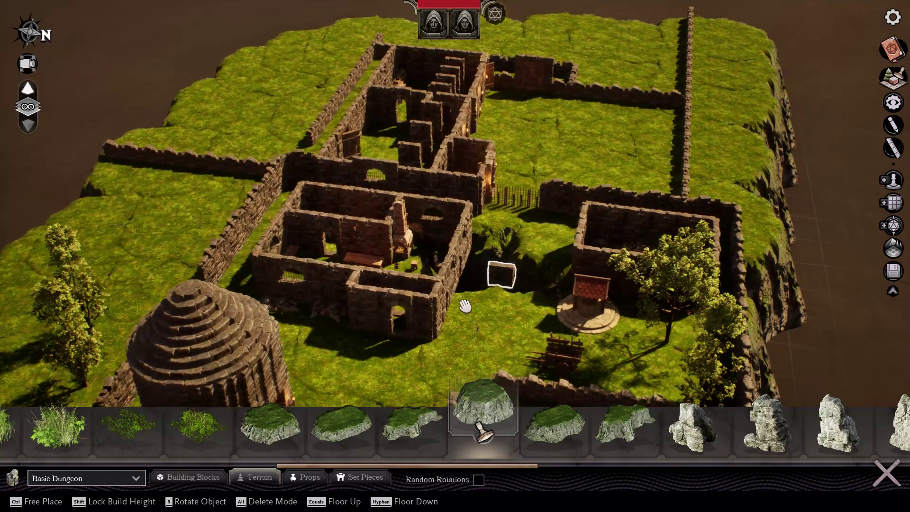
# Place a narrow stone door from the building blocks upright at the small stone block in the pit.
pyautogui.click(199, 475)
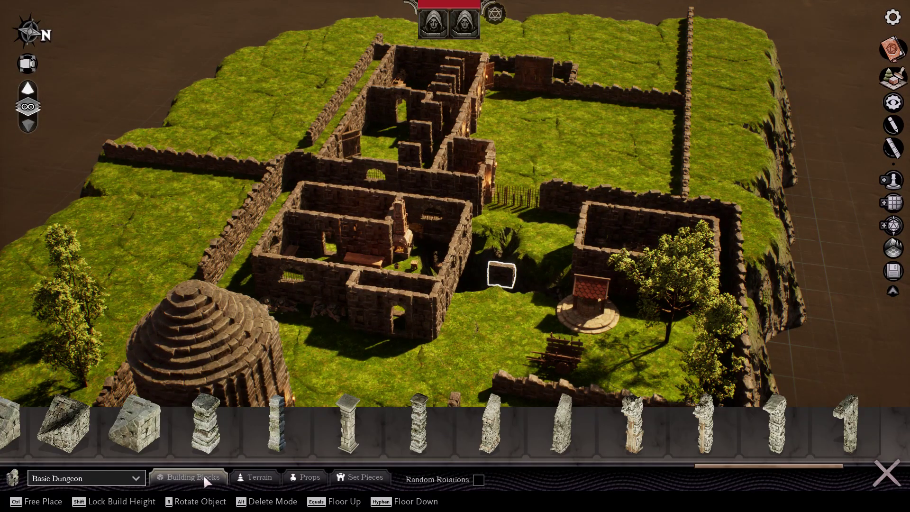
pyautogui.moveTo(711, 466); pyautogui.dragTo(460, 478)
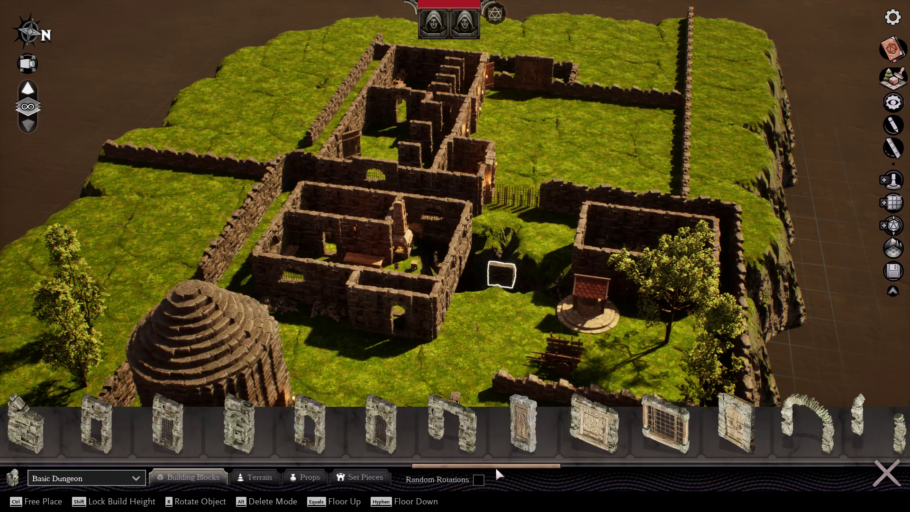
pyautogui.click(473, 440)
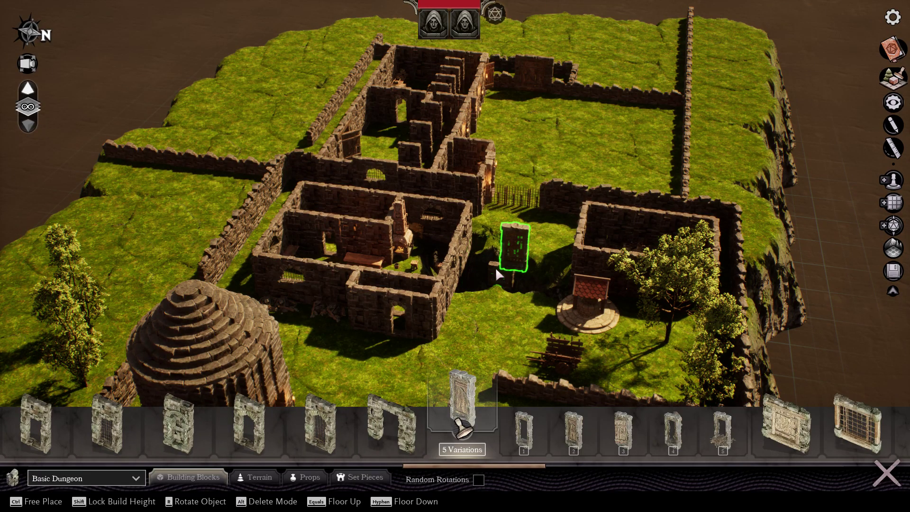
pyautogui.click(491, 265)
pyautogui.moveTo(493, 307); pyautogui.dragTo(496, 307, button='right')
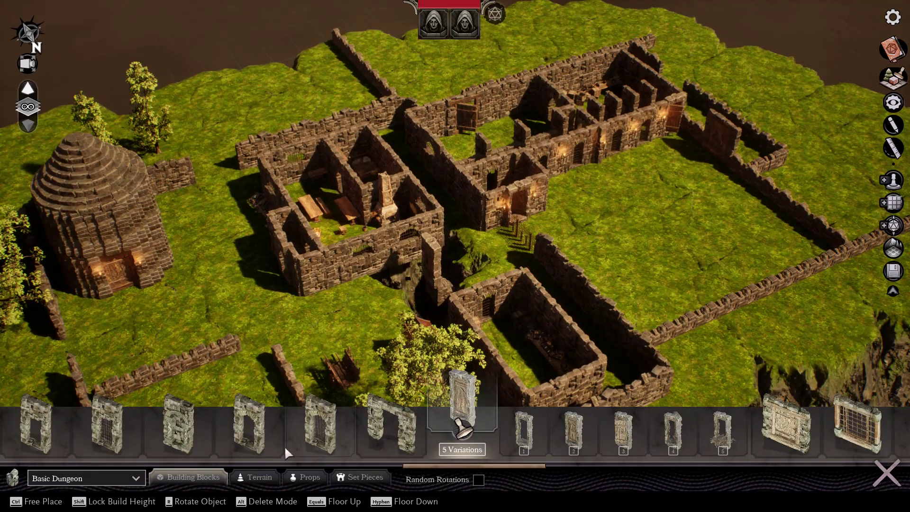
# Add narrow solid stone walls around the door in the pit to form a small rectangular enclosure.
pyautogui.moveTo(519, 465); pyautogui.dragTo(455, 465)
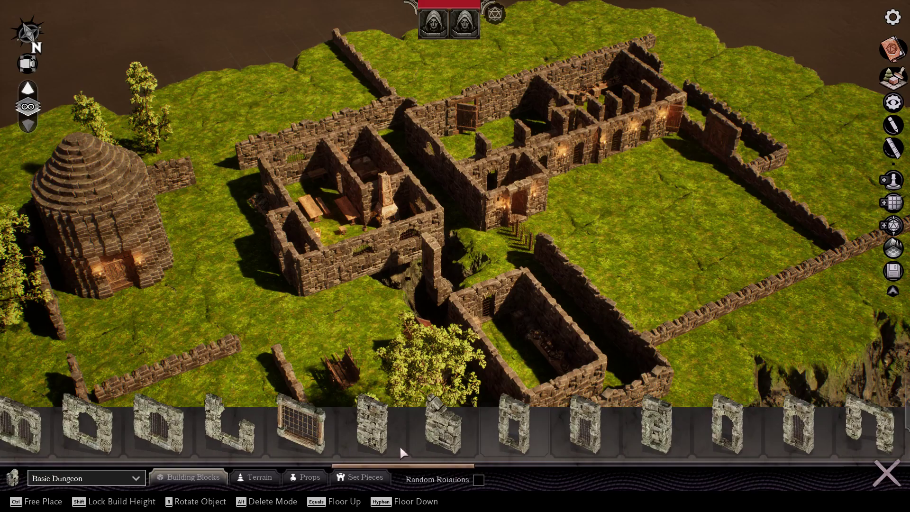
pyautogui.click(371, 439)
pyautogui.moveTo(488, 375)
pyautogui.mouseDown(button='middle')
pyautogui.moveTo(487, 358)
pyautogui.moveTo(495, 364)
pyautogui.mouseUp(button='middle')
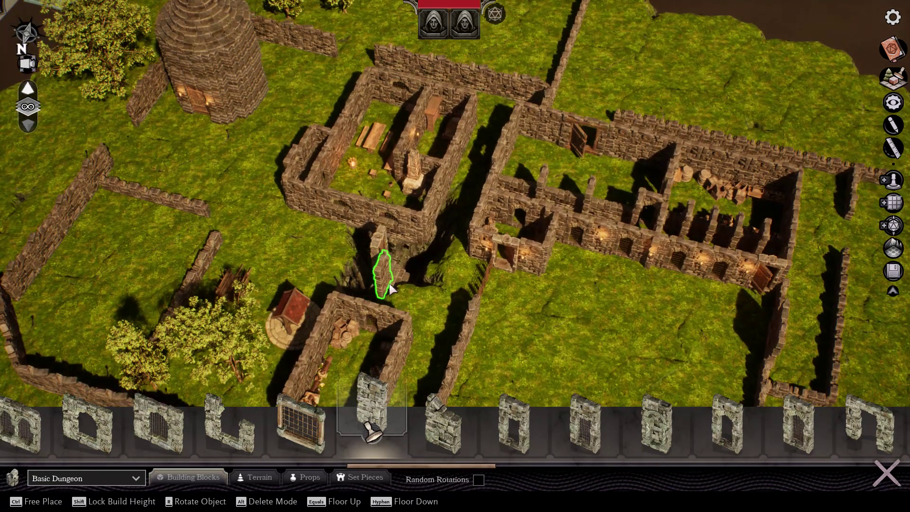
pyautogui.moveTo(395, 284); pyautogui.dragTo(426, 276)
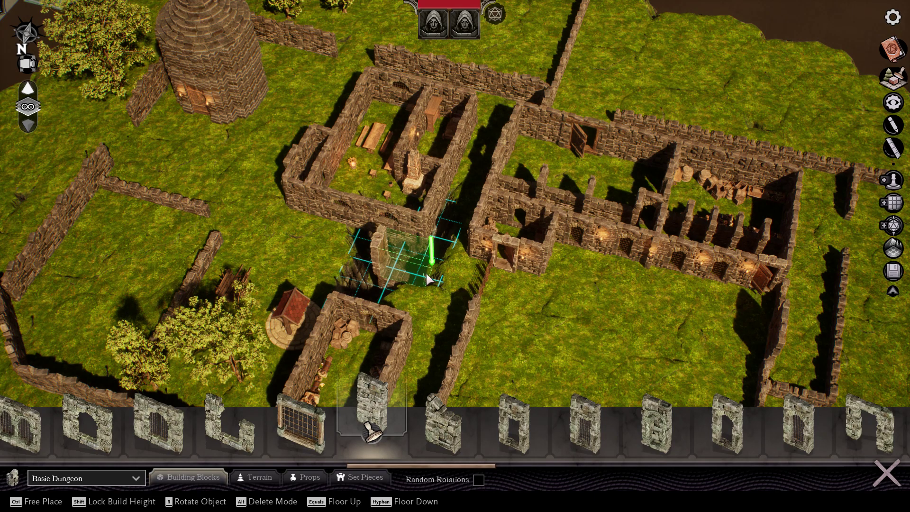
pyautogui.moveTo(427, 274); pyautogui.dragTo(425, 278)
pyautogui.moveTo(425, 278); pyautogui.dragTo(424, 279)
pyautogui.moveTo(378, 303); pyautogui.dragTo(397, 370, button='right')
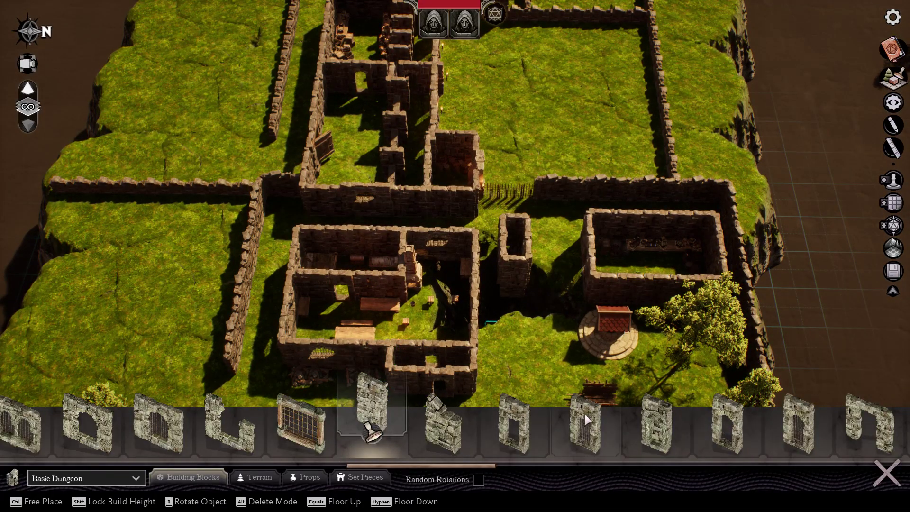
# Roof the narrow stone enclosure between the buildings with sloped stone blocks from the building blocks.
pyautogui.moveTo(471, 468); pyautogui.dragTo(727, 455)
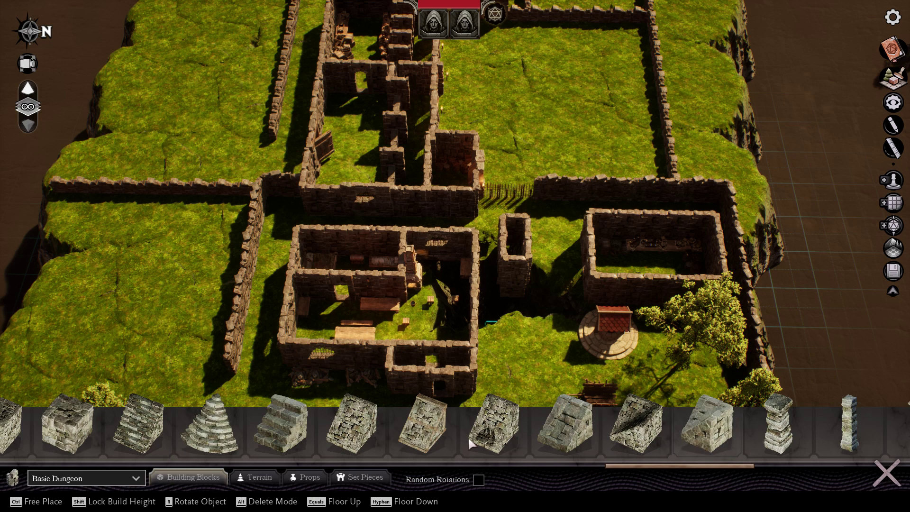
pyautogui.click(361, 442)
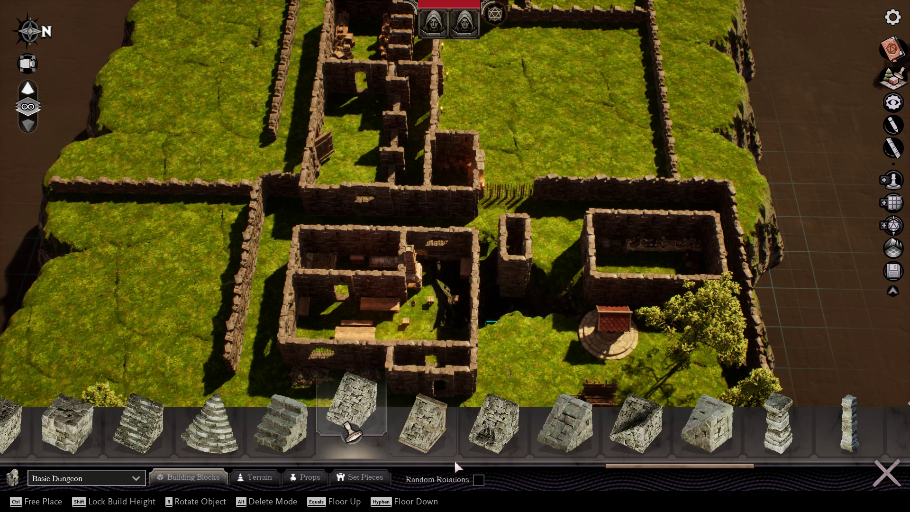
pyautogui.click(565, 424)
pyautogui.moveTo(508, 255); pyautogui.dragTo(492, 197, button='right')
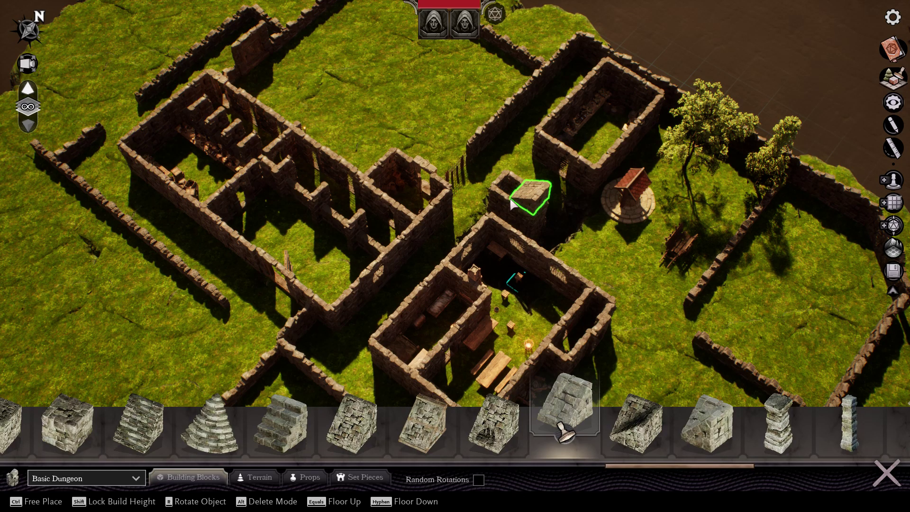
pyautogui.click(543, 206)
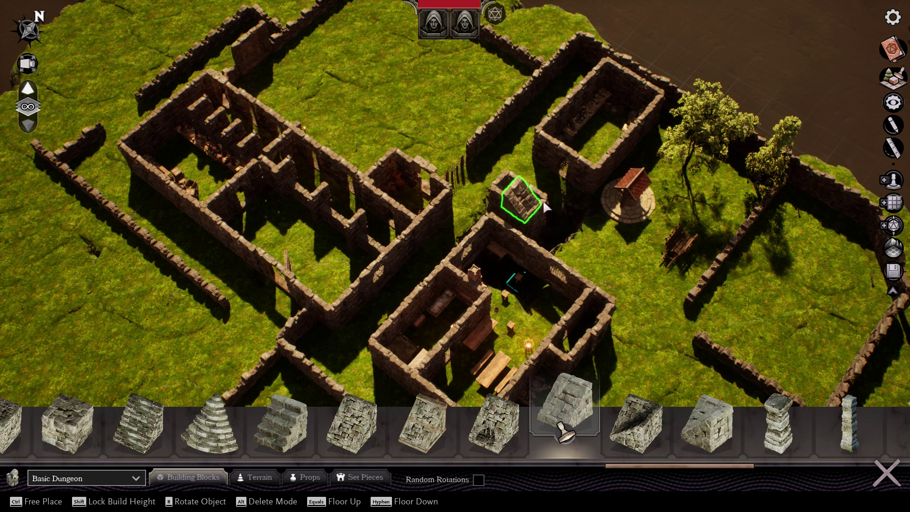
pyautogui.moveTo(501, 198); pyautogui.dragTo(500, 198, button='right')
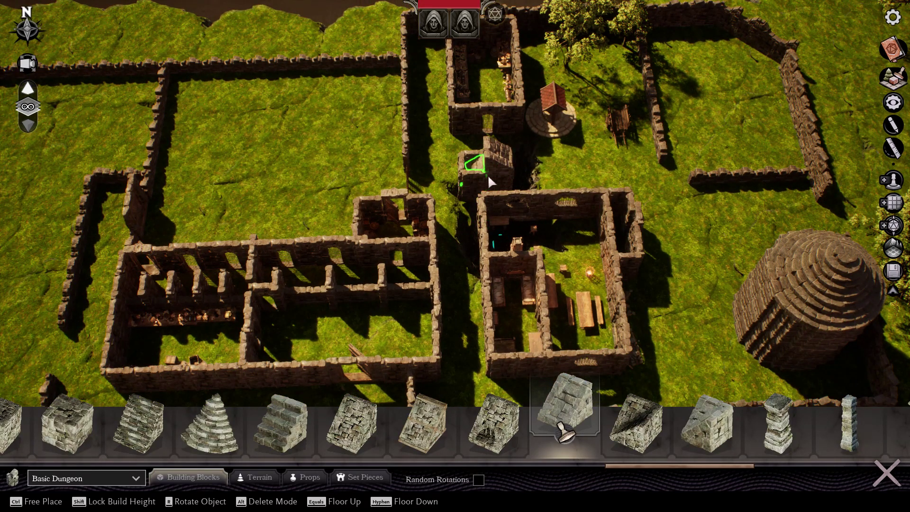
pyautogui.press('shift')
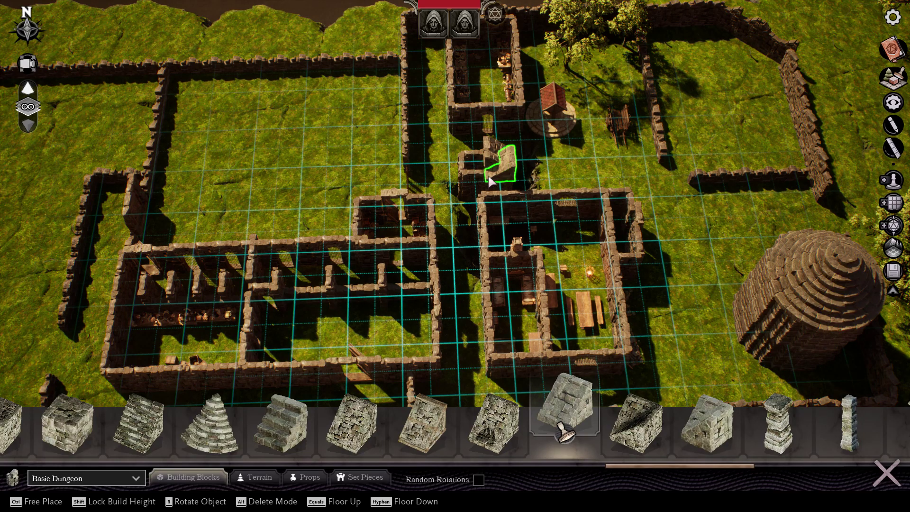
pyautogui.keyDown('shift'); pyautogui.click(466, 177); pyautogui.keyUp('shift')
pyautogui.moveTo(550, 194); pyautogui.dragTo(543, 196, button='right')
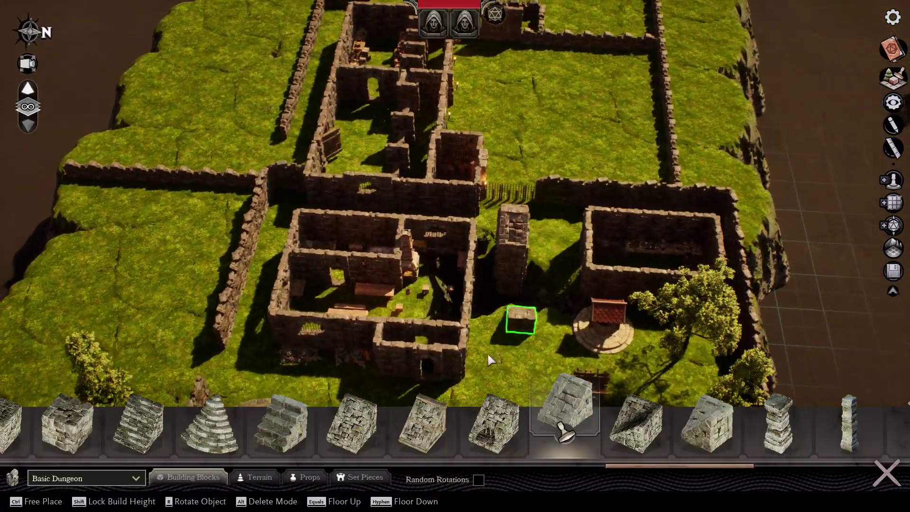
# Fill the pit around the roofed enclosure with a tall round grass-topped terrain block level with the surrounding ground.
pyautogui.click(255, 473)
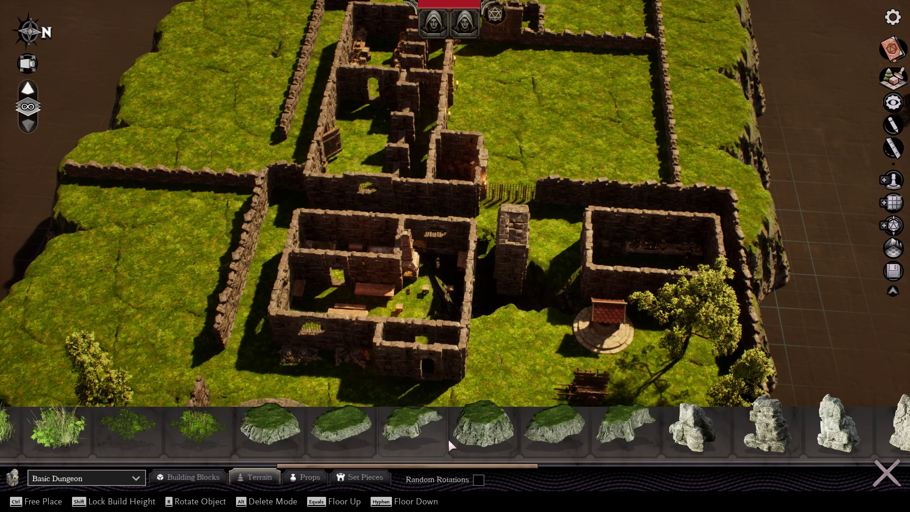
pyautogui.click(482, 429)
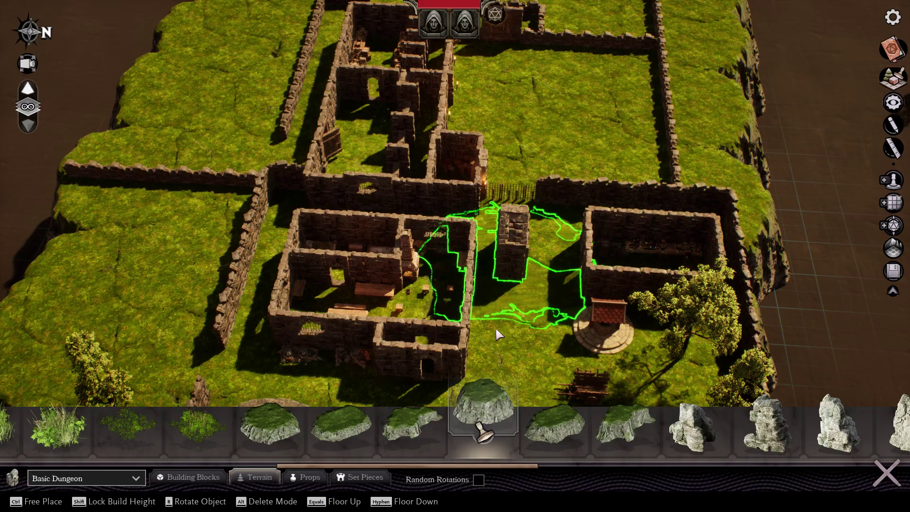
pyautogui.moveTo(487, 328)
pyautogui.mouseDown(button='right')
pyautogui.moveTo(306, 330)
pyautogui.moveTo(440, 297)
pyautogui.moveTo(488, 328)
pyautogui.mouseUp(button='right')
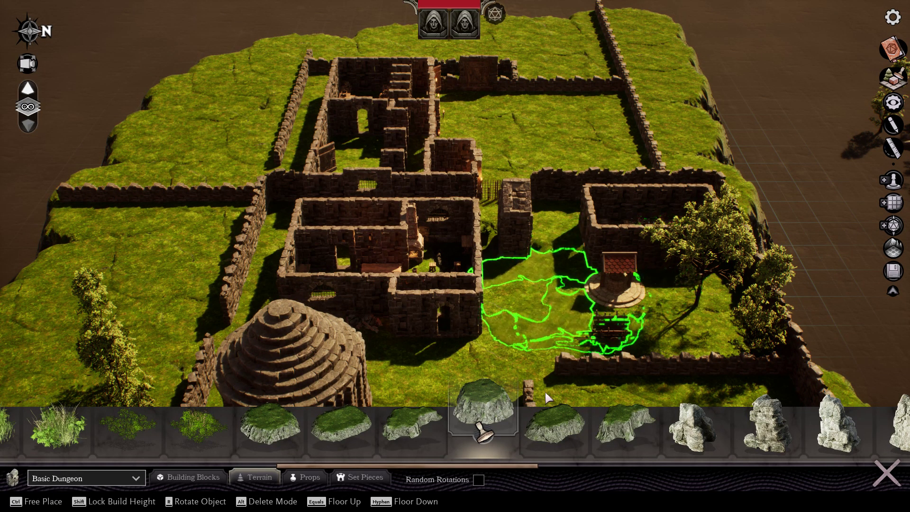
pyautogui.press('s')
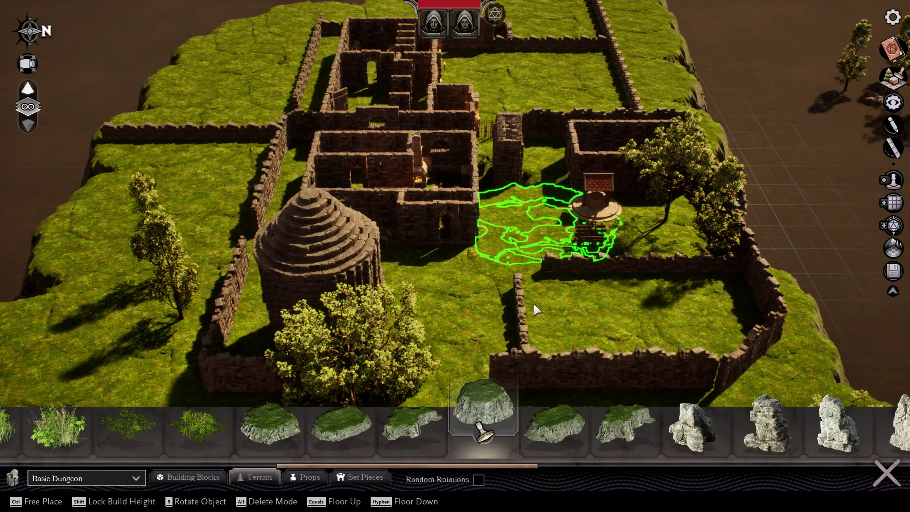
pyautogui.moveTo(534, 300); pyautogui.dragTo(533, 303, button='right')
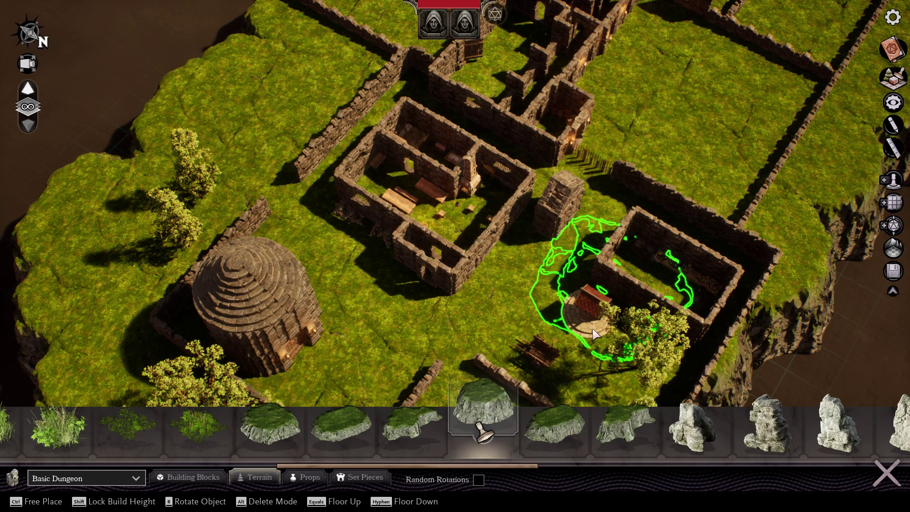
pyautogui.moveTo(506, 349); pyautogui.dragTo(611, 287, button='right')
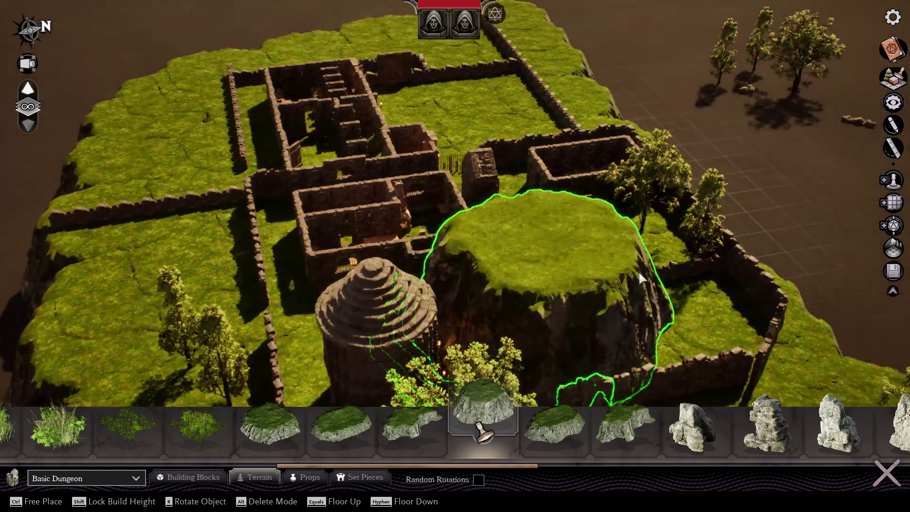
pyautogui.moveTo(651, 259); pyautogui.dragTo(586, 276, button='right')
pyautogui.scroll(3, 563, 271)
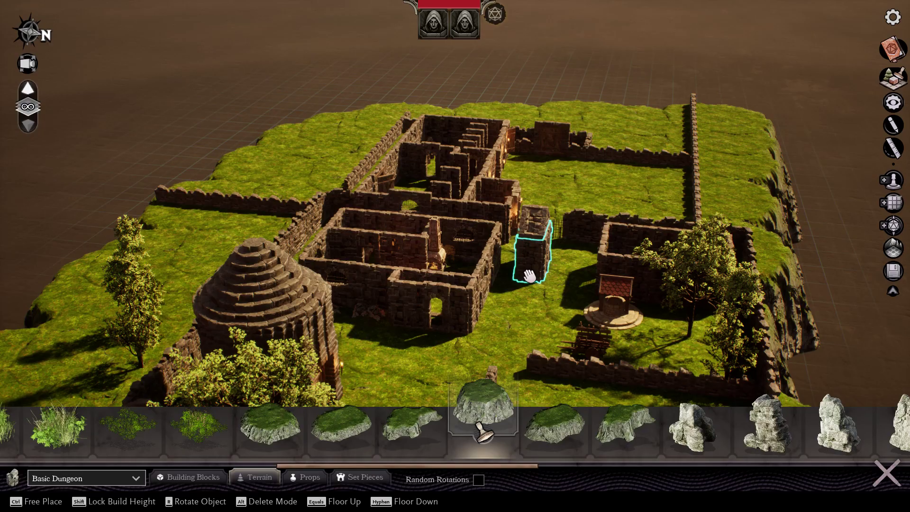
# Ungroup the roofed enclosure and delete the narrow solid wall on its front side.
pyautogui.rightClick(527, 275)
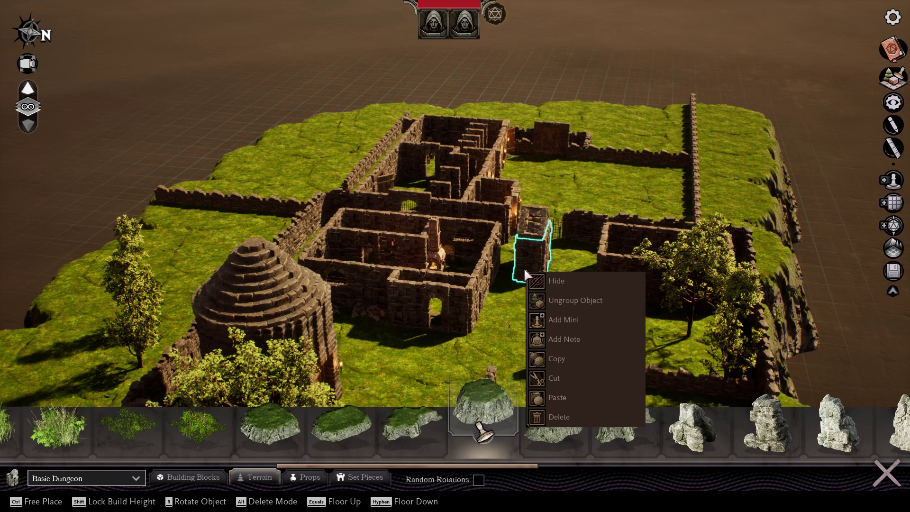
pyautogui.click(577, 300)
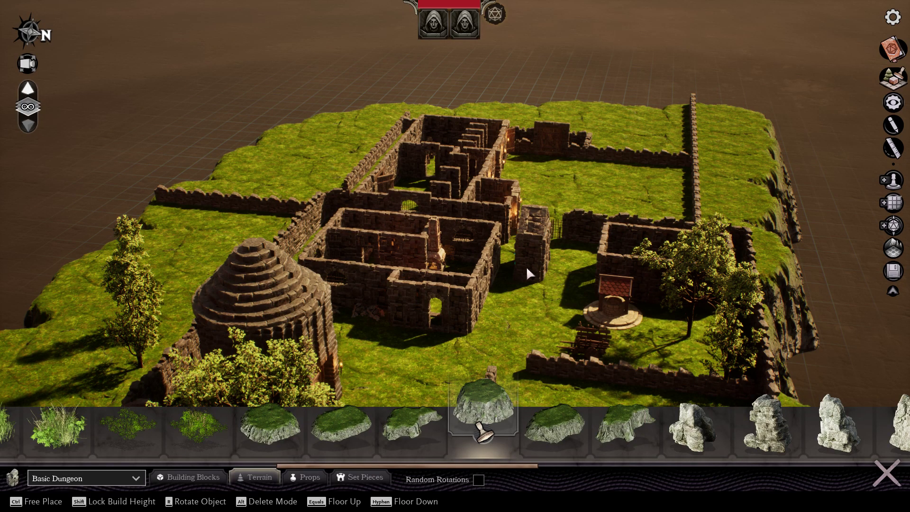
pyautogui.keyDown('alt'); pyautogui.click(534, 278); pyautogui.keyUp('alt')
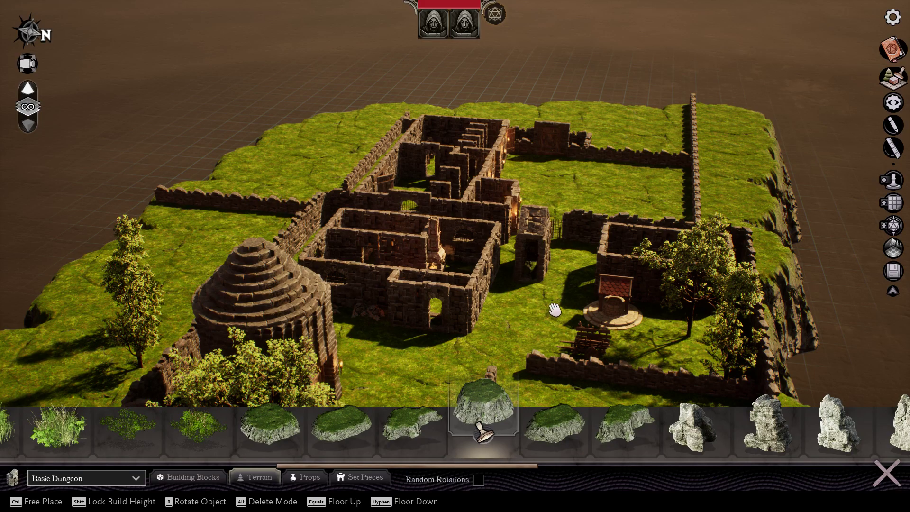
pyautogui.moveTo(545, 299)
pyautogui.mouseDown(button='right')
pyautogui.moveTo(379, 303)
pyautogui.moveTo(534, 291)
pyautogui.mouseUp(button='right')
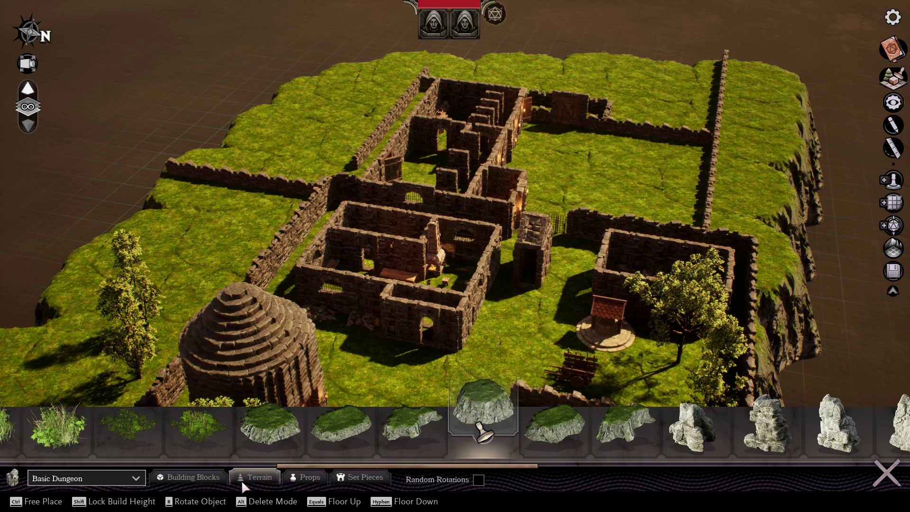
# Place a narrow stone wall with an arched doorway in the open front of the roofed enclosure.
pyautogui.click(199, 477)
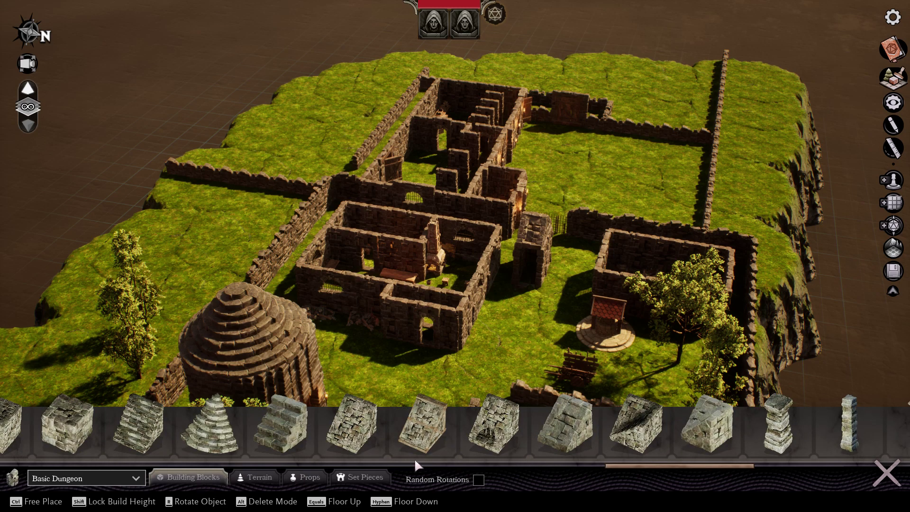
pyautogui.moveTo(628, 463); pyautogui.dragTo(435, 467)
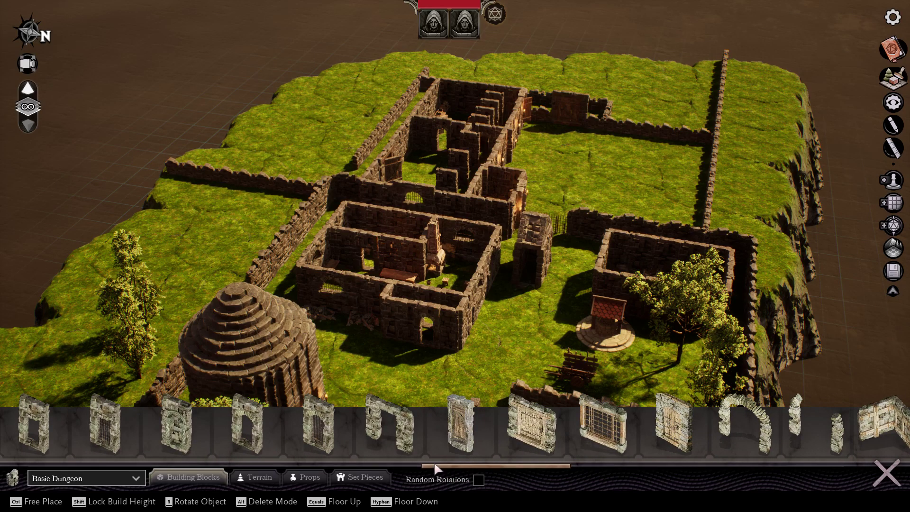
pyautogui.click(310, 439)
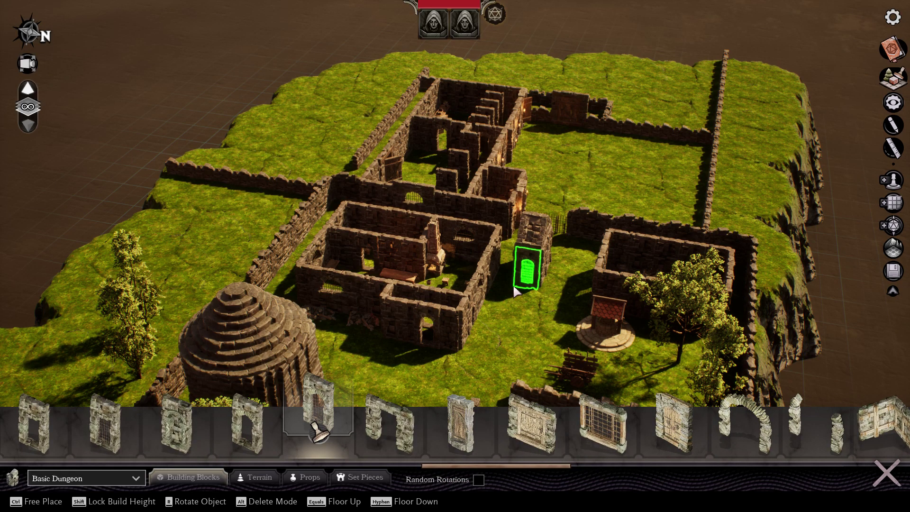
pyautogui.moveTo(535, 304); pyautogui.dragTo(523, 350, button='right')
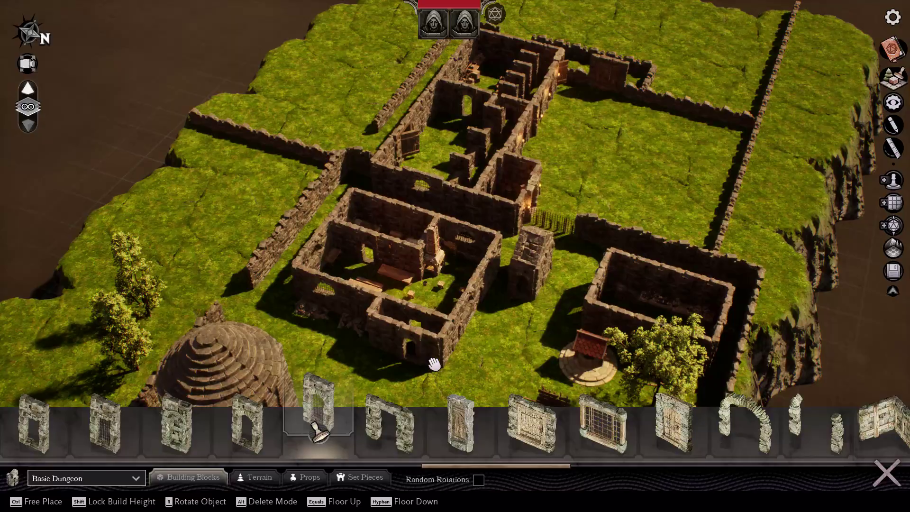
# Lay wooden plank floor tiles across the rooms of the long building behind the furnished house.
pyautogui.press('w')
pyautogui.moveTo(434, 364)
pyautogui.mouseDown(button='right')
pyautogui.moveTo(535, 356)
pyautogui.moveTo(441, 367)
pyautogui.mouseUp(button='right')
pyautogui.scroll(3, 441, 367)
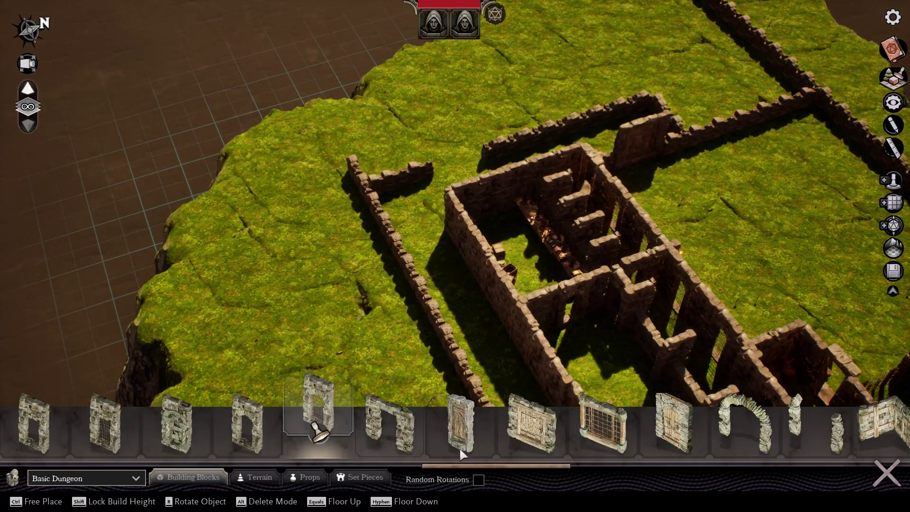
pyautogui.moveTo(468, 464); pyautogui.dragTo(137, 487)
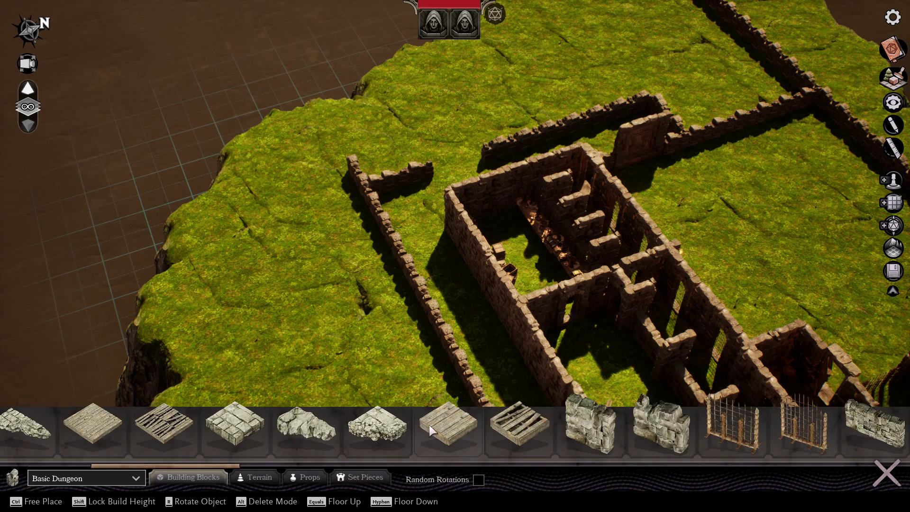
pyautogui.click(447, 435)
pyautogui.moveTo(545, 349); pyautogui.dragTo(538, 353, button='right')
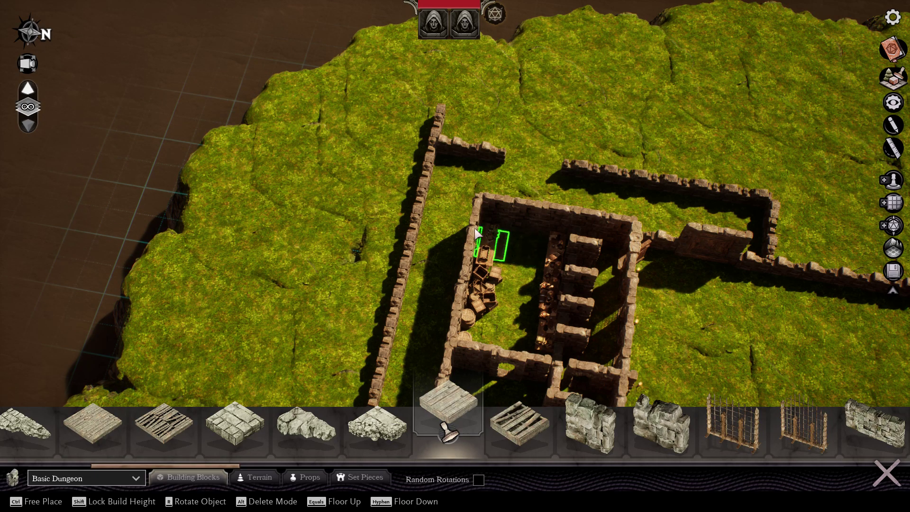
pyautogui.moveTo(476, 232); pyautogui.dragTo(583, 244)
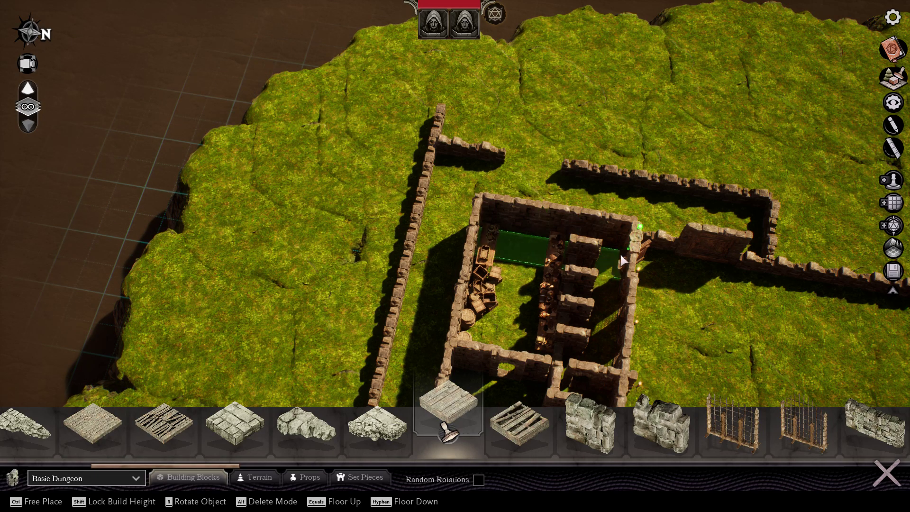
pyautogui.moveTo(624, 323); pyautogui.dragTo(558, 325)
pyautogui.press('s')
pyautogui.press('s')
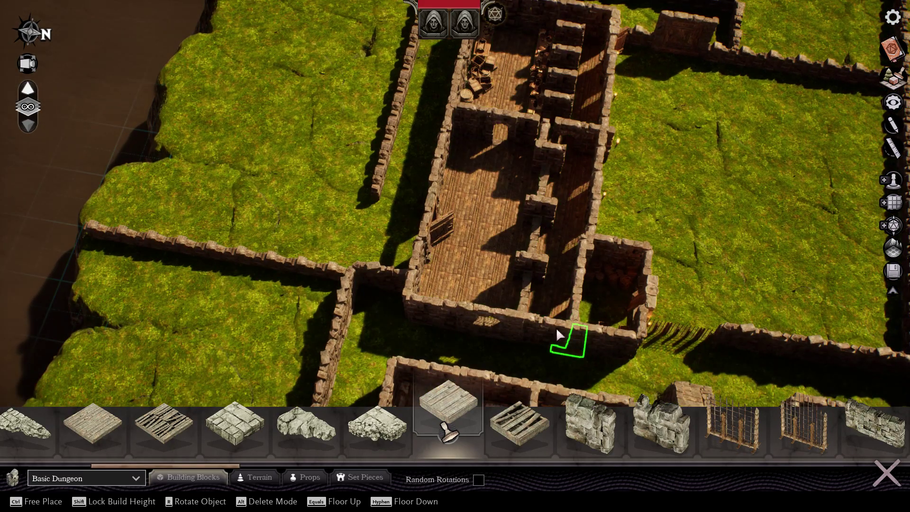
# Extend the plank floor into the long building's small side room and along the uncovered strip at its end wall.
pyautogui.moveTo(644, 312); pyautogui.dragTo(545, 303, button='right')
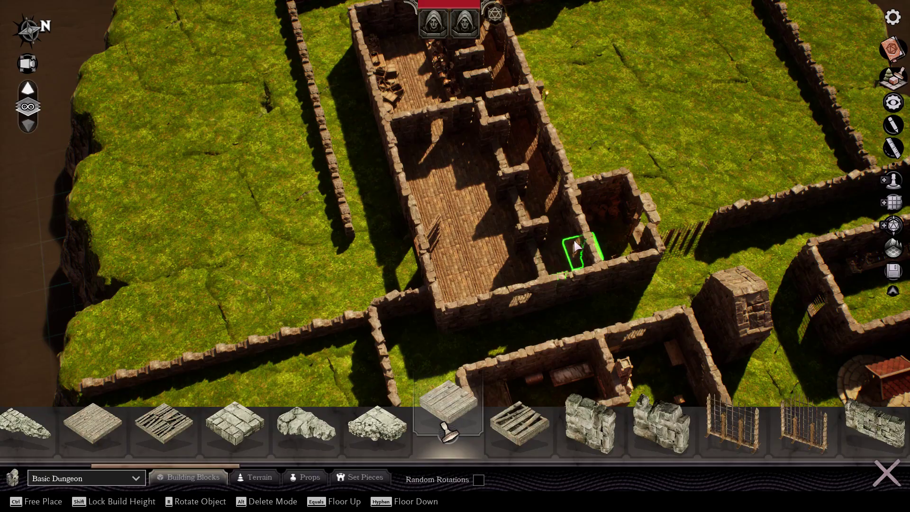
pyautogui.moveTo(596, 234); pyautogui.dragTo(594, 244, button='right')
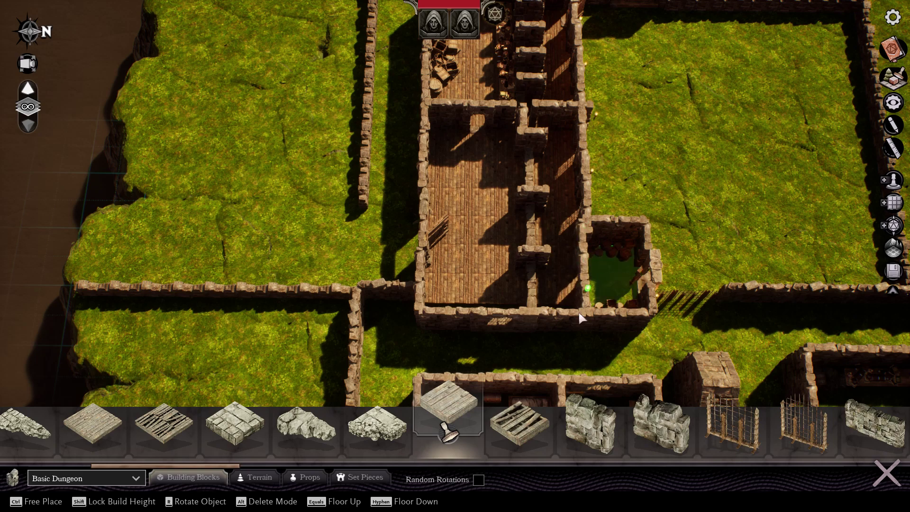
pyautogui.moveTo(680, 264); pyautogui.dragTo(656, 258, button='middle')
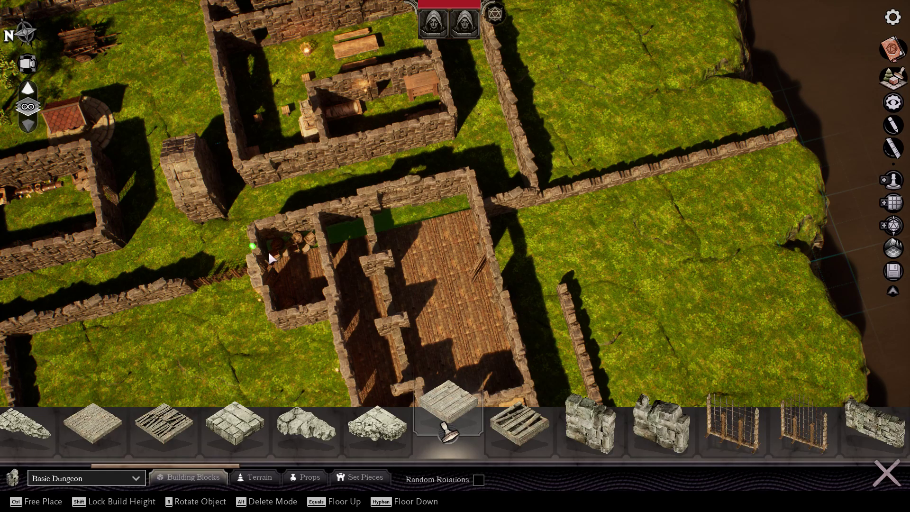
pyautogui.moveTo(271, 249); pyautogui.dragTo(391, 187, button='right')
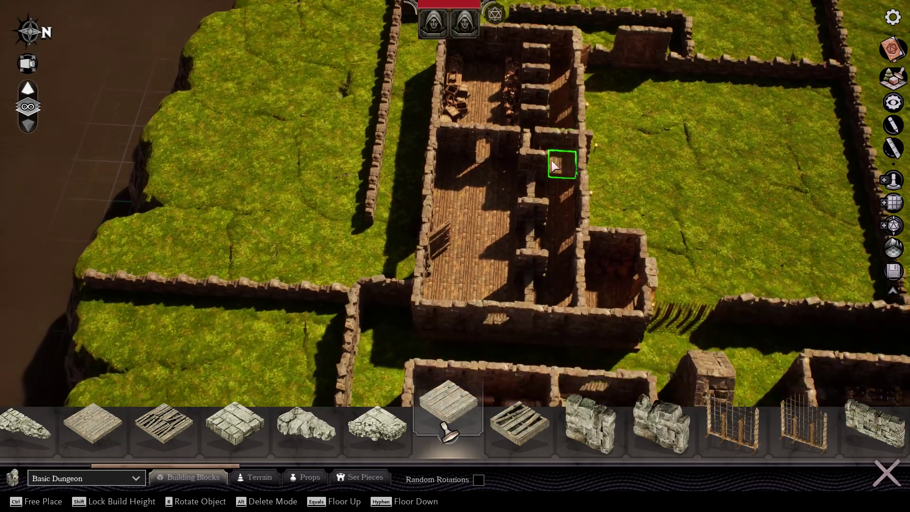
# Lay wooden plank floor tiles across all the rooms of the furnished house.
pyautogui.press('s')
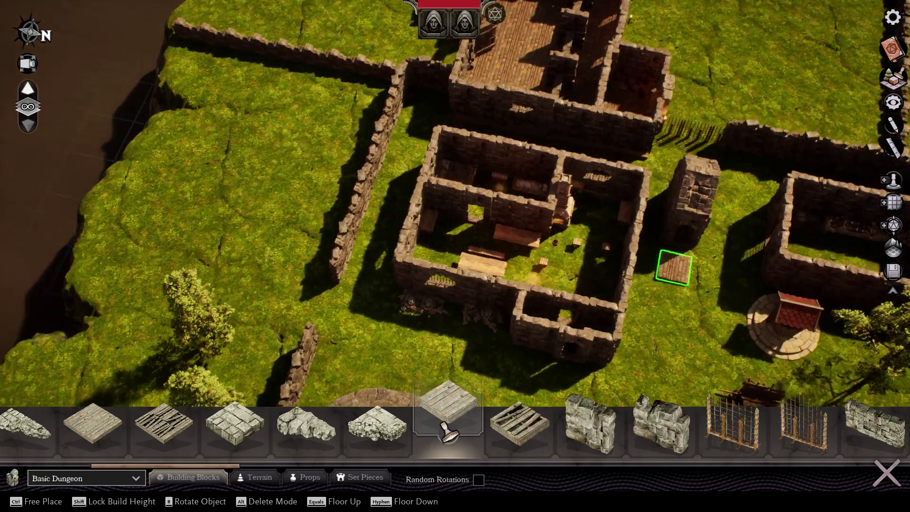
pyautogui.moveTo(662, 254); pyautogui.dragTo(573, 256, button='right')
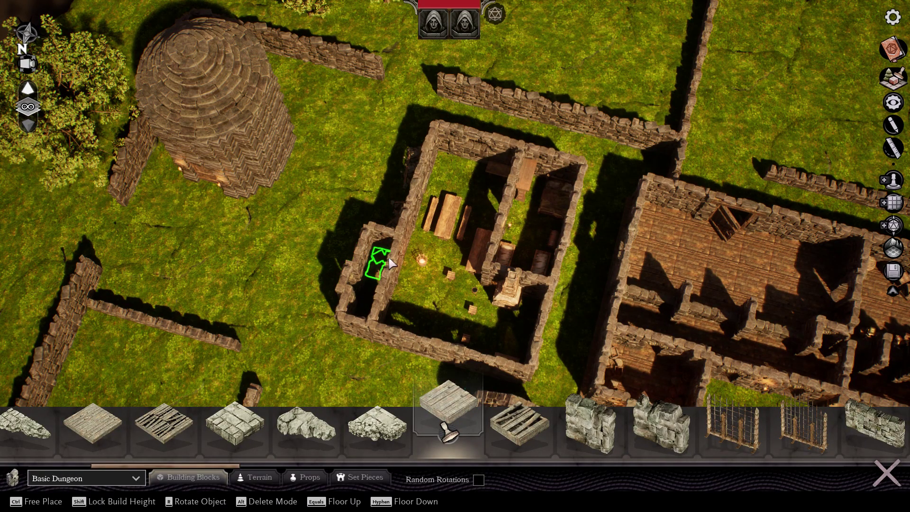
pyautogui.moveTo(388, 252); pyautogui.dragTo(524, 373)
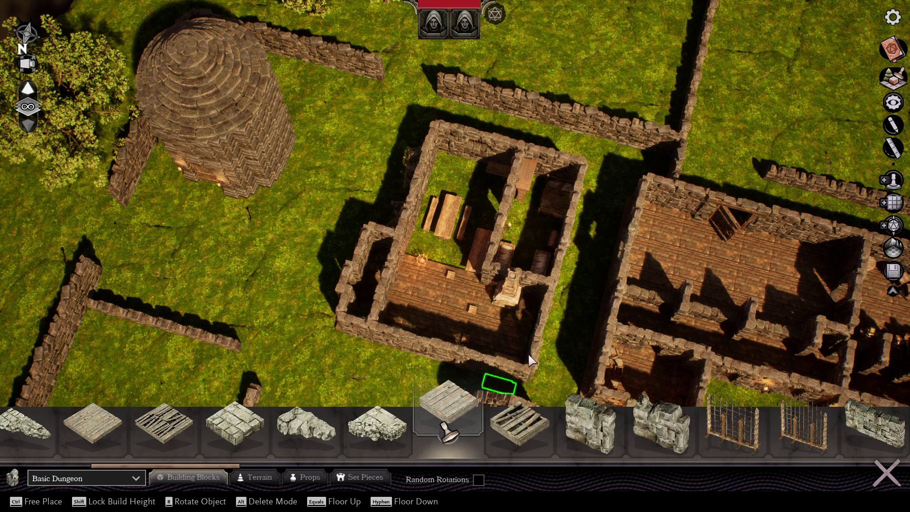
pyautogui.moveTo(510, 307); pyautogui.dragTo(403, 305, button='right')
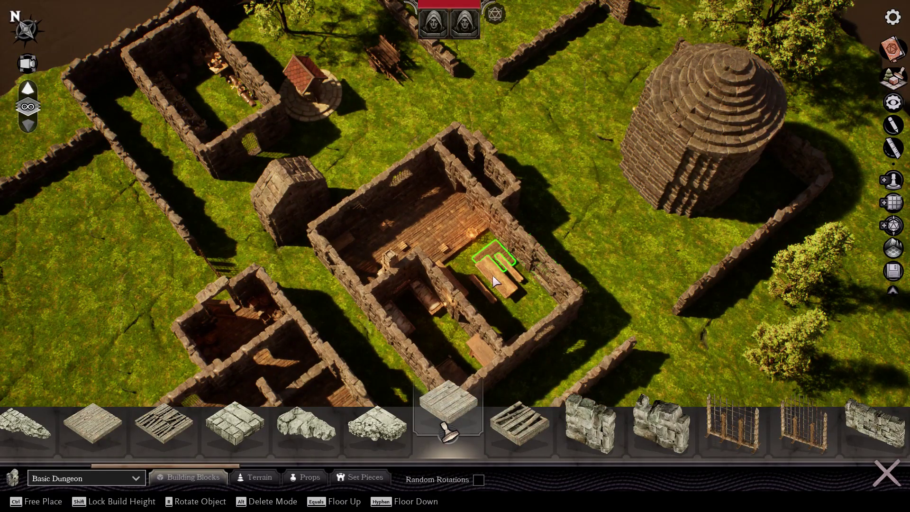
pyautogui.moveTo(487, 280); pyautogui.dragTo(431, 417)
pyautogui.moveTo(632, 328); pyautogui.dragTo(677, 365, button='right')
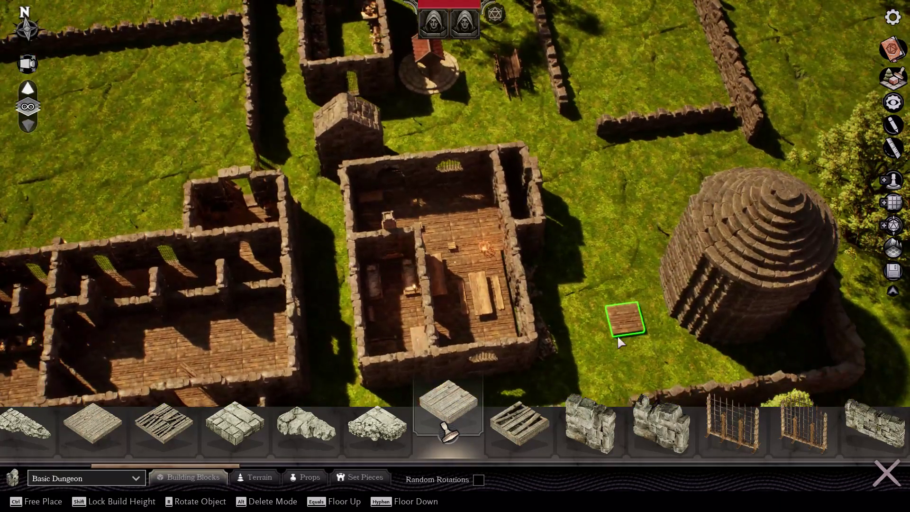
pyautogui.scroll(3, 611, 337)
pyautogui.scroll(2, 607, 339)
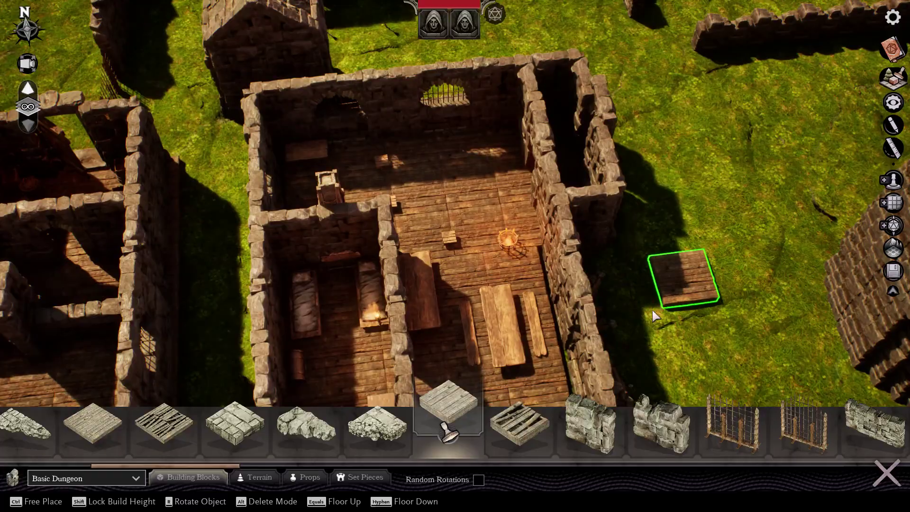
pyautogui.scroll(-4, 652, 310)
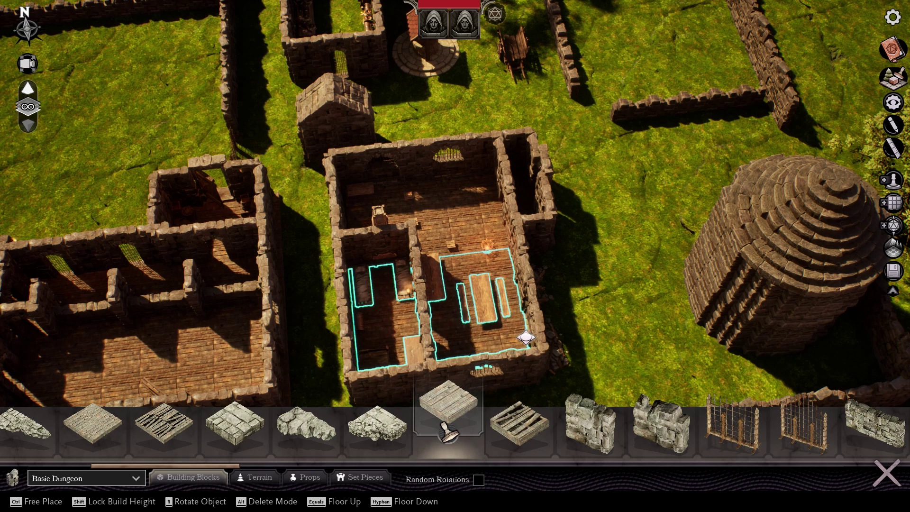
# Cover the interior of the small rectangular building beside the well with wooden plank floor tiles.
pyautogui.moveTo(615, 313)
pyautogui.mouseDown(button='right')
pyautogui.moveTo(525, 280)
pyautogui.moveTo(630, 331)
pyautogui.moveTo(692, 300)
pyautogui.moveTo(623, 316)
pyautogui.moveTo(706, 323)
pyautogui.moveTo(621, 341)
pyautogui.moveTo(616, 319)
pyautogui.mouseUp(button='right')
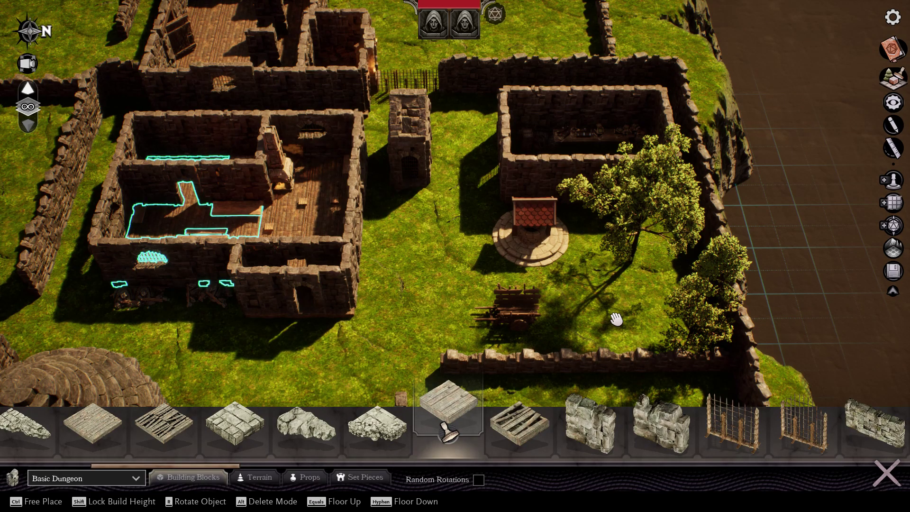
pyautogui.moveTo(616, 319); pyautogui.dragTo(617, 318, button='right')
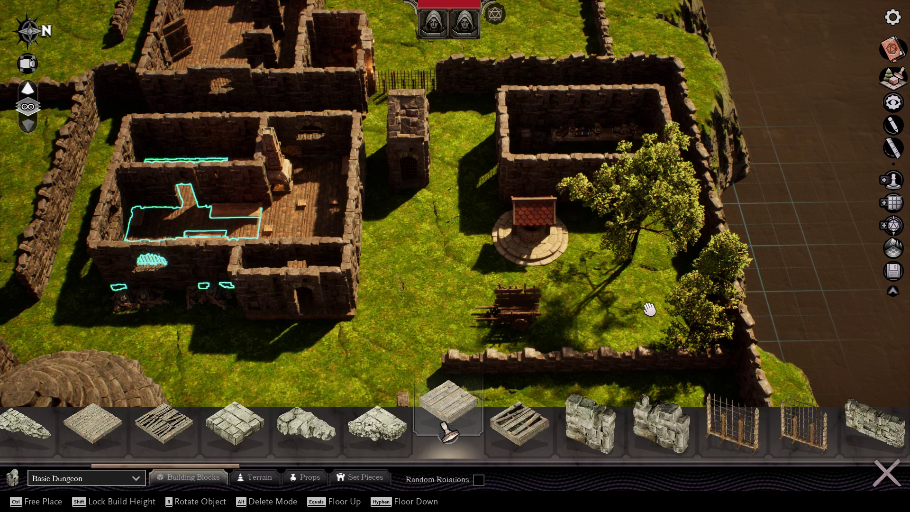
pyautogui.moveTo(635, 300); pyautogui.dragTo(661, 284, button='right')
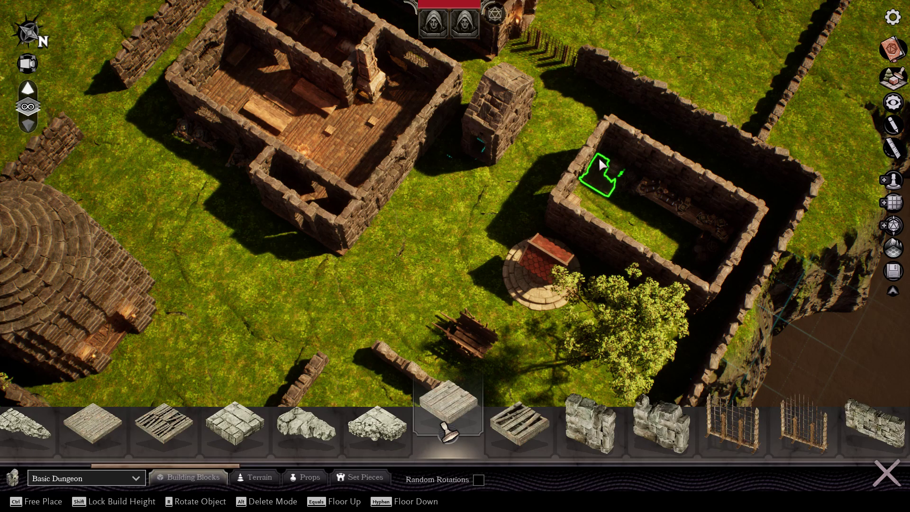
pyautogui.moveTo(601, 163); pyautogui.dragTo(737, 230)
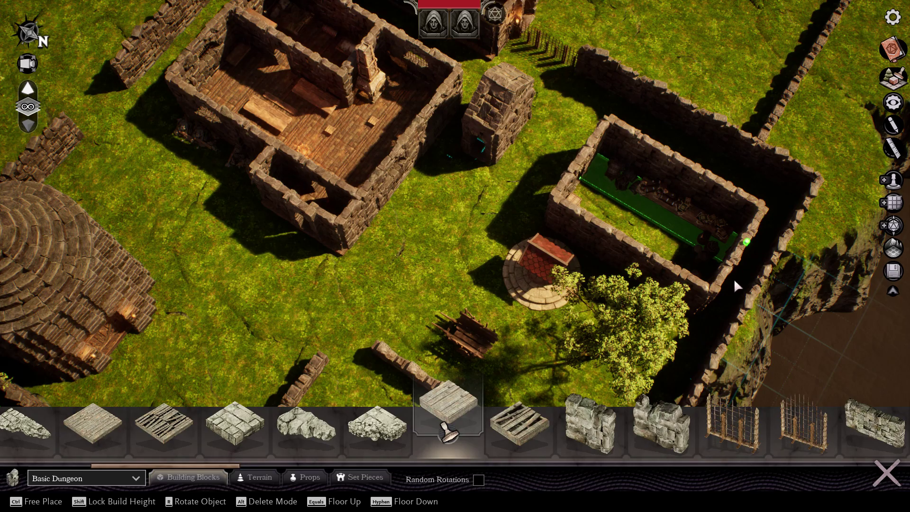
pyautogui.moveTo(735, 280); pyautogui.dragTo(718, 301)
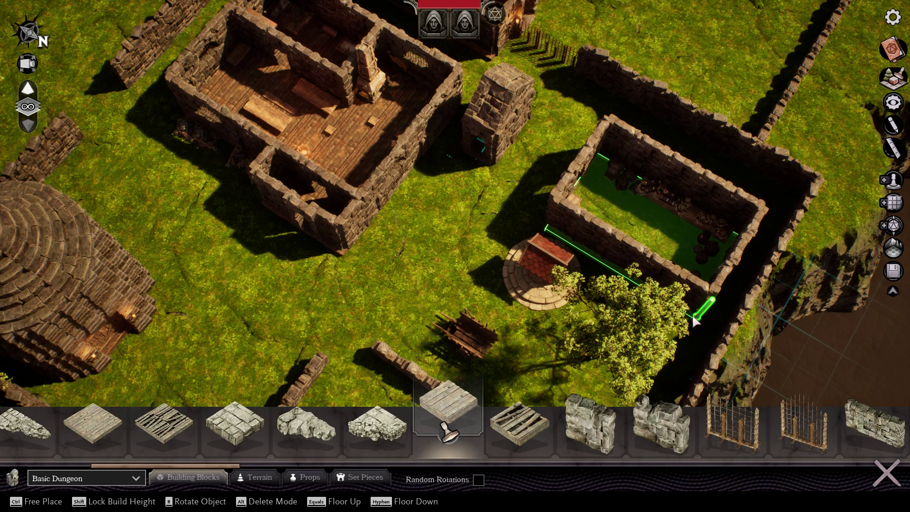
pyautogui.moveTo(698, 296); pyautogui.dragTo(698, 297)
pyautogui.press('q')
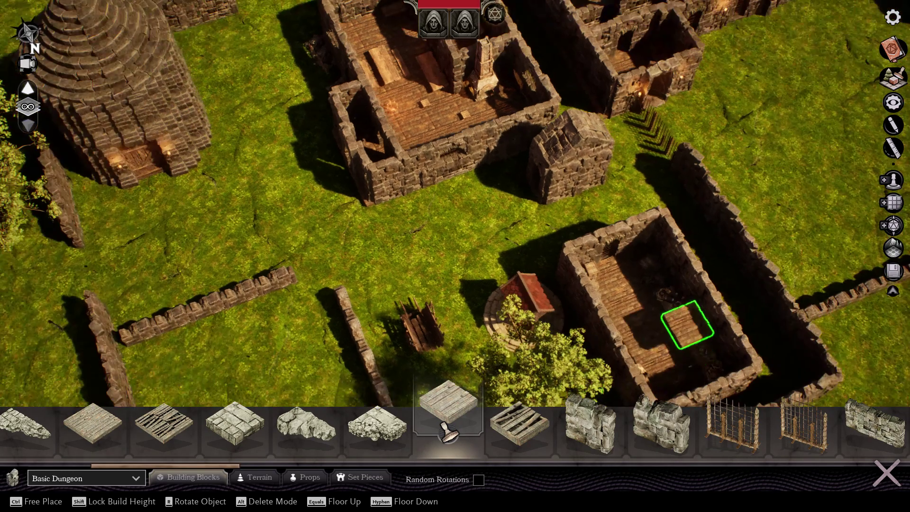
pyautogui.press('s')
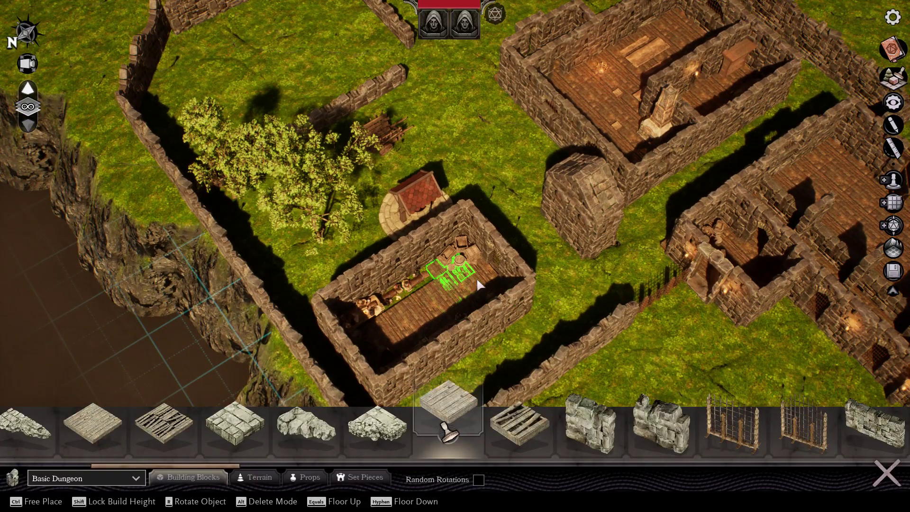
pyautogui.moveTo(477, 269); pyautogui.dragTo(339, 339)
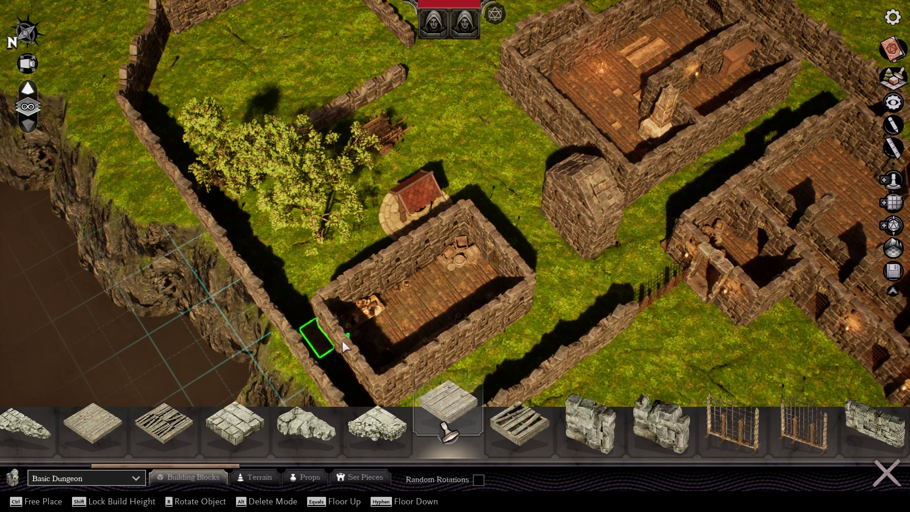
# Reposition the half-buried props along the small building's long wall and in its corner so they rest on the plank floor.
pyautogui.moveTo(538, 294)
pyautogui.mouseDown(button='right')
pyautogui.moveTo(545, 284)
pyautogui.moveTo(554, 289)
pyautogui.mouseUp(button='right')
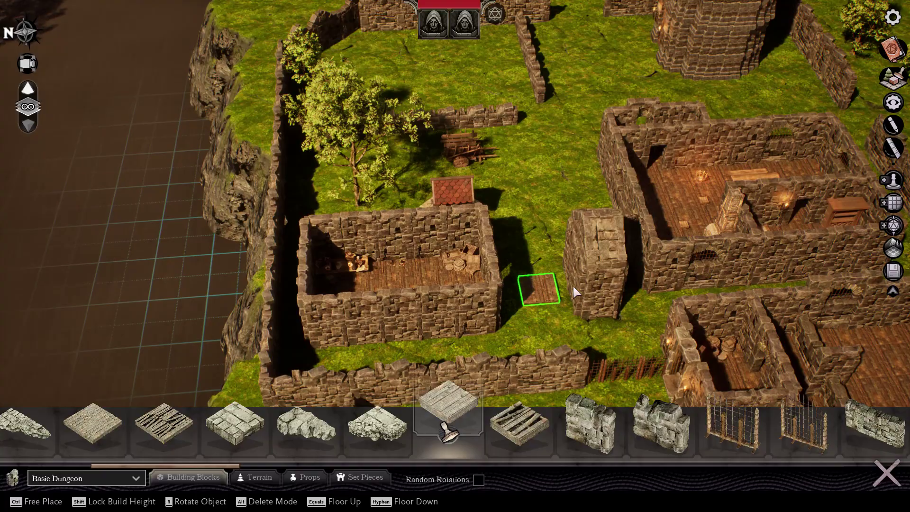
pyautogui.scroll(2, 618, 293)
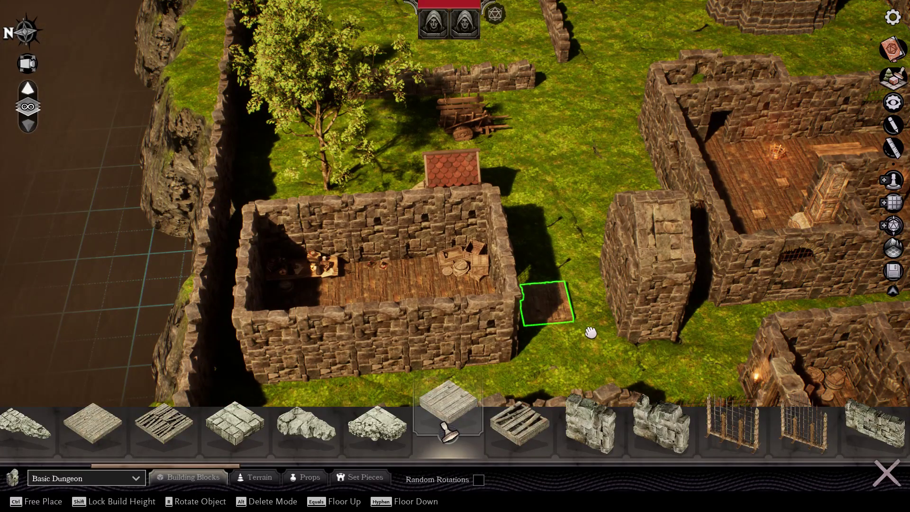
pyautogui.rightClick(591, 328)
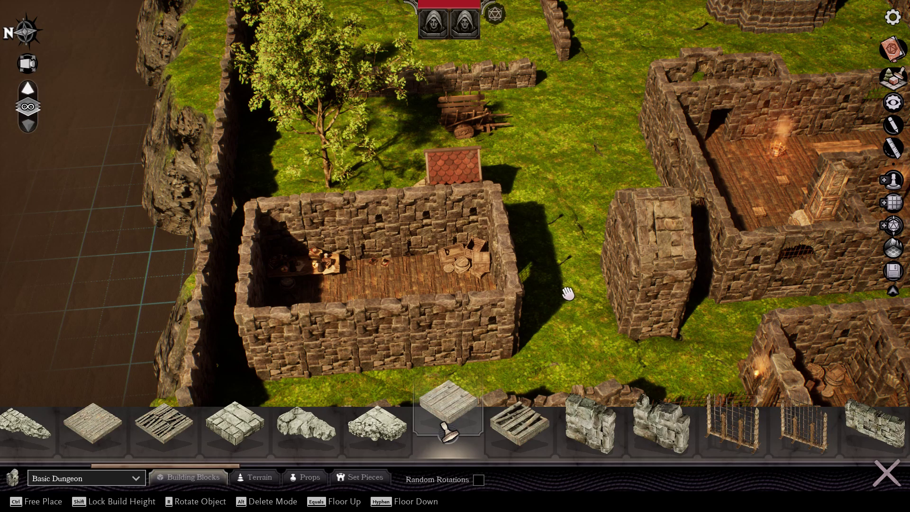
pyautogui.moveTo(547, 310); pyautogui.dragTo(484, 312, button='middle')
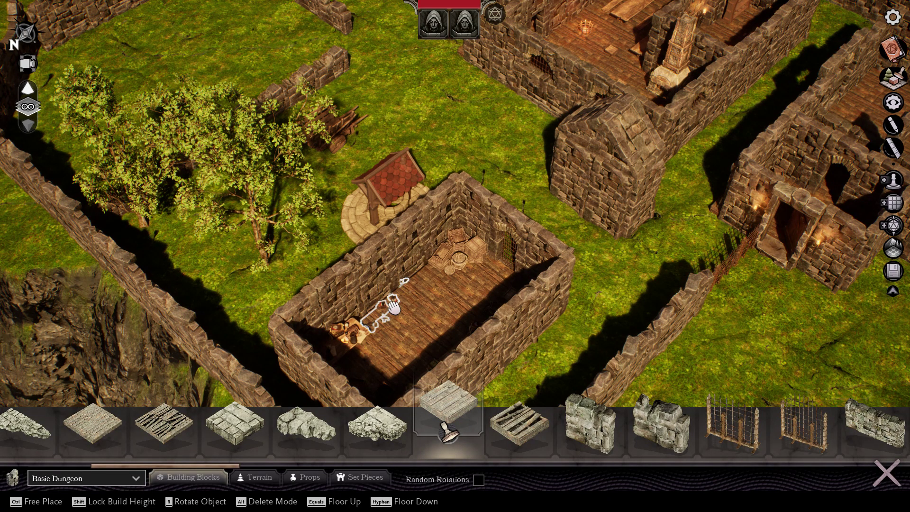
pyautogui.moveTo(412, 300); pyautogui.dragTo(421, 290)
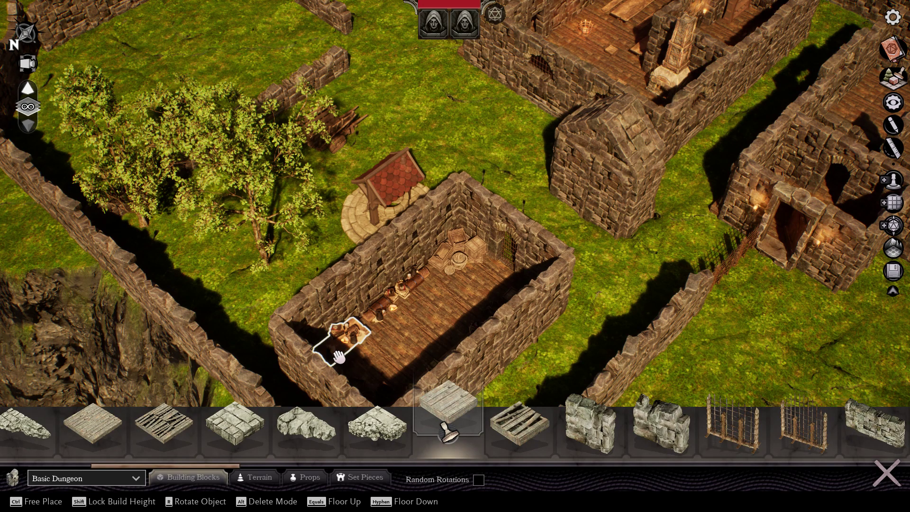
pyautogui.moveTo(343, 341)
pyautogui.mouseDown()
pyautogui.moveTo(377, 332)
pyautogui.moveTo(343, 357)
pyautogui.mouseUp()
# Examine the reference map image lying on the ground beside the plateau and compare it with the built terrain.
pyautogui.moveTo(446, 315); pyautogui.dragTo(568, 313, button='right')
pyautogui.press('w')
pyautogui.scroll(-6, 444, 312)
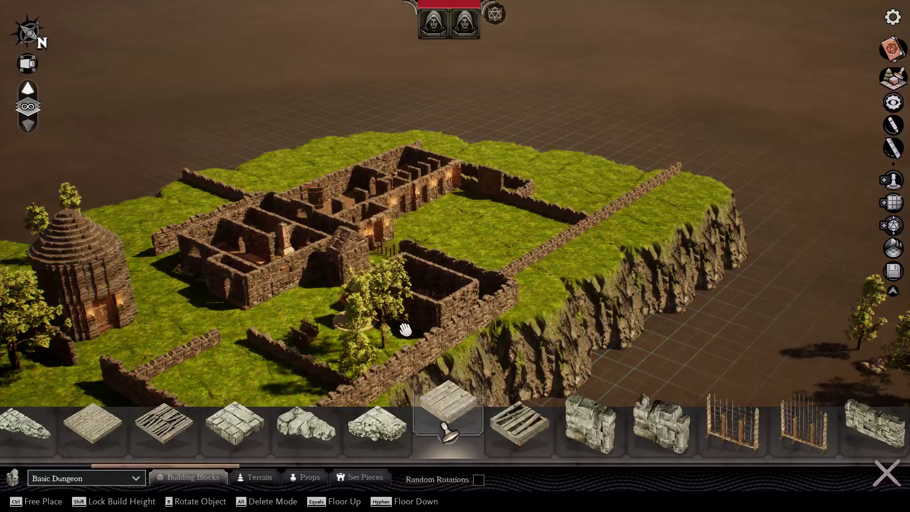
pyautogui.scroll(-4, 372, 319)
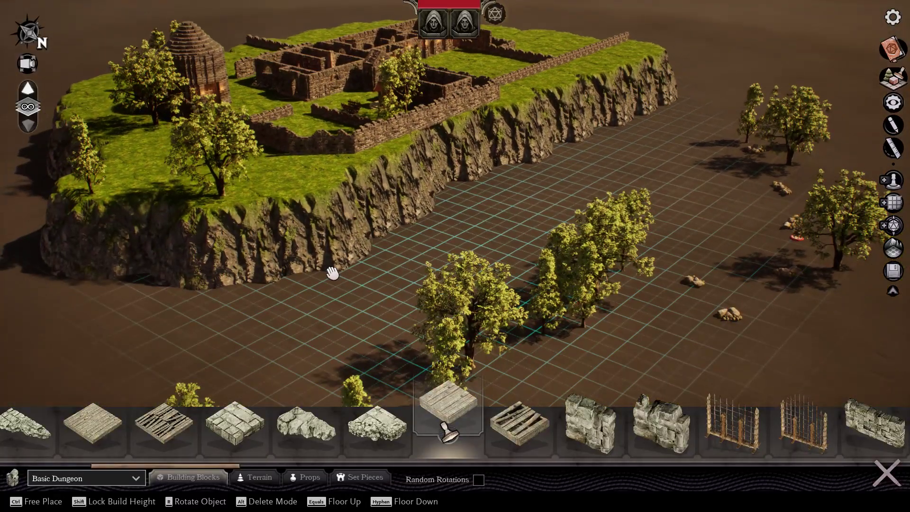
pyautogui.moveTo(354, 274); pyautogui.dragTo(436, 269, button='right')
pyautogui.press('s')
pyautogui.press('a')
pyautogui.scroll(3, 275, 307)
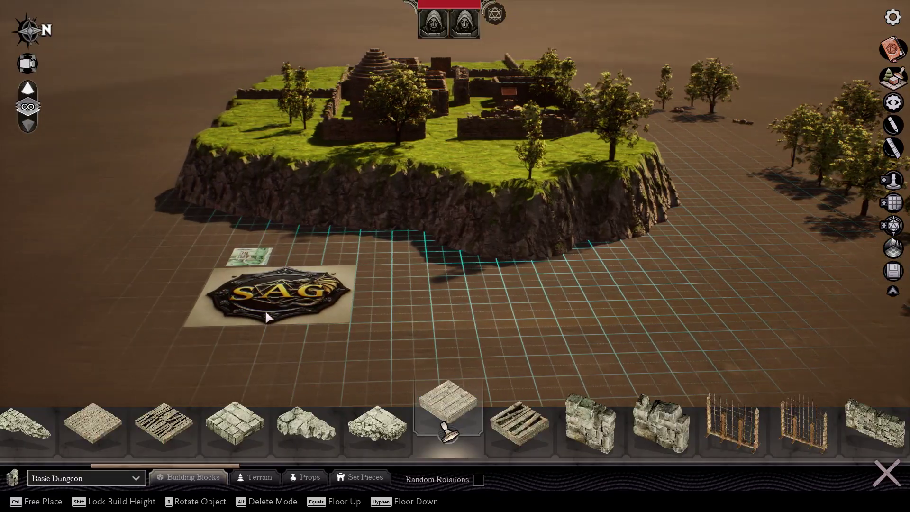
pyautogui.scroll(3, 261, 310)
pyautogui.scroll(2, 287, 353)
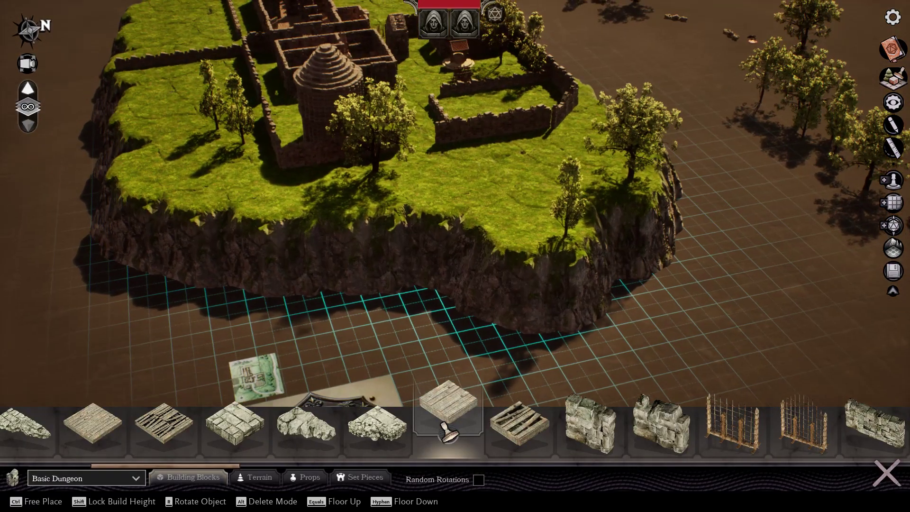
pyautogui.scroll(1, 242, 387)
pyautogui.scroll(4, 227, 371)
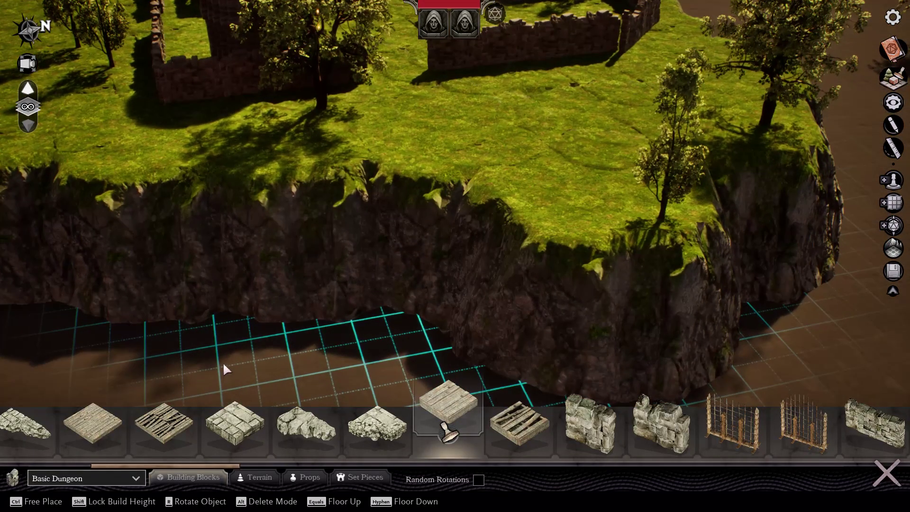
pyautogui.scroll(4, 174, 355)
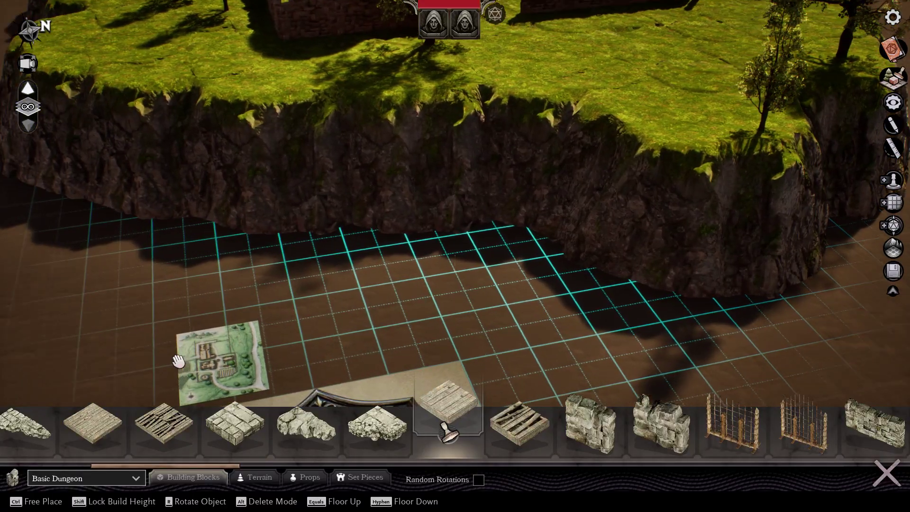
pyautogui.press('a')
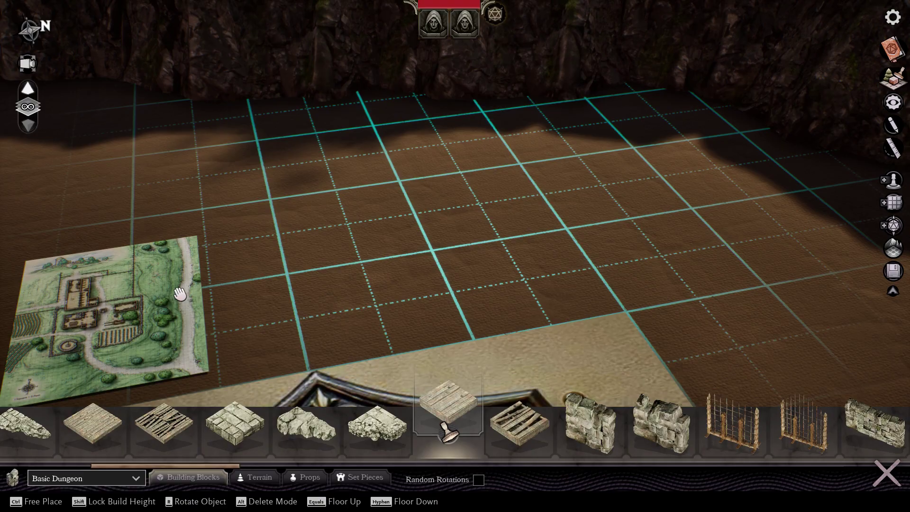
pyautogui.scroll(-8, 402, 213)
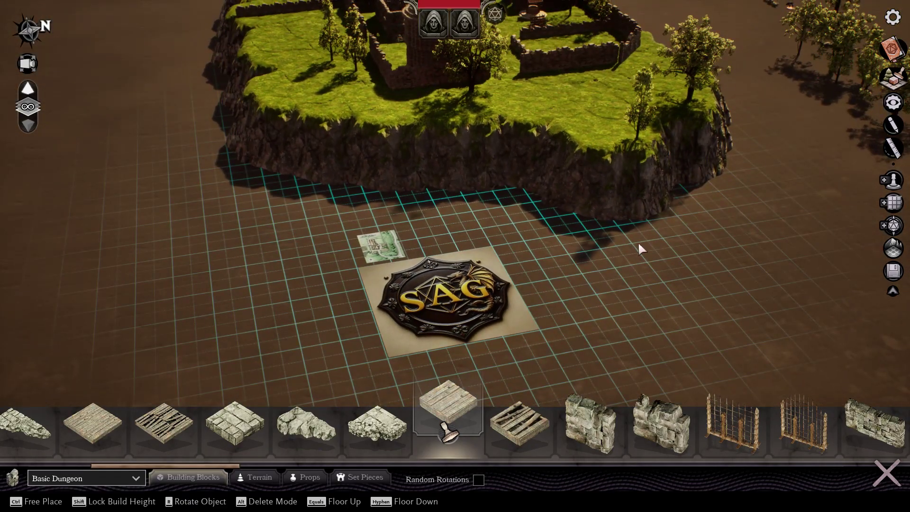
pyautogui.moveTo(638, 244); pyautogui.dragTo(555, 312, button='right')
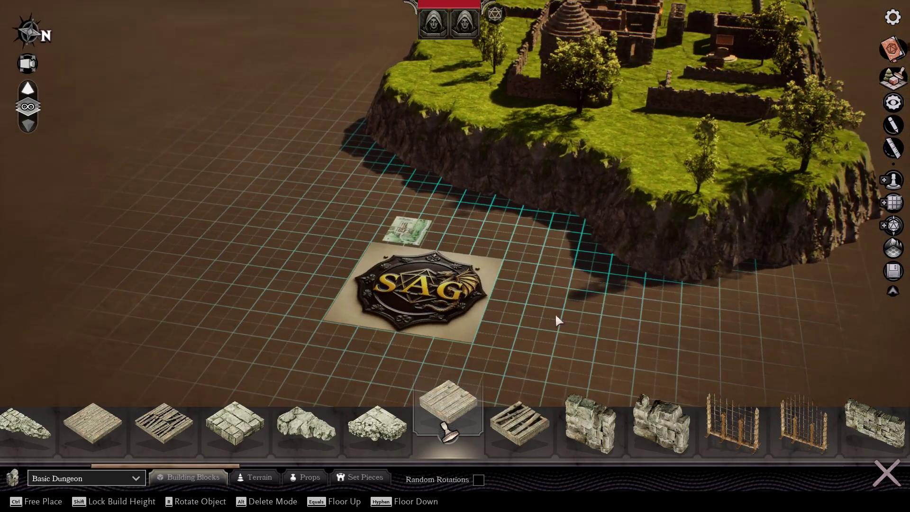
# Lay a row of wide, flat grassy terrain pieces on the lower ground along the plateau's north cliff.
pyautogui.click(275, 474)
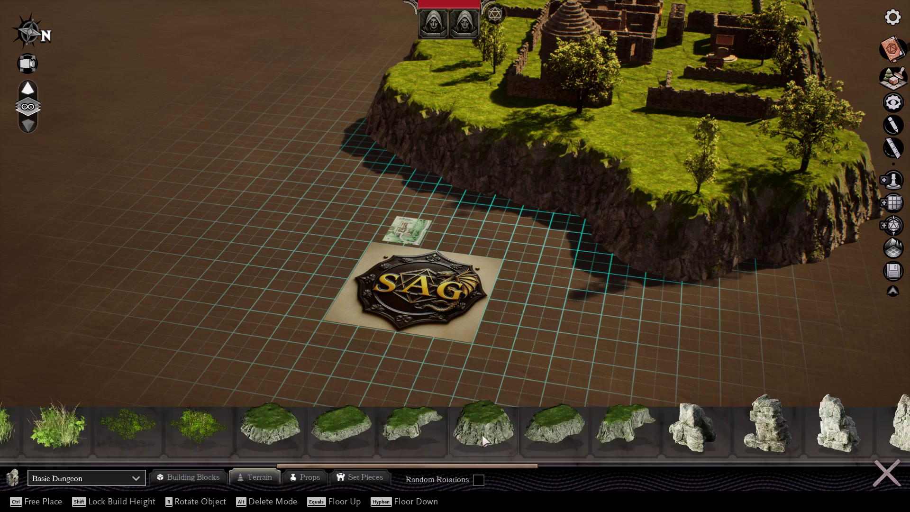
pyautogui.click(332, 440)
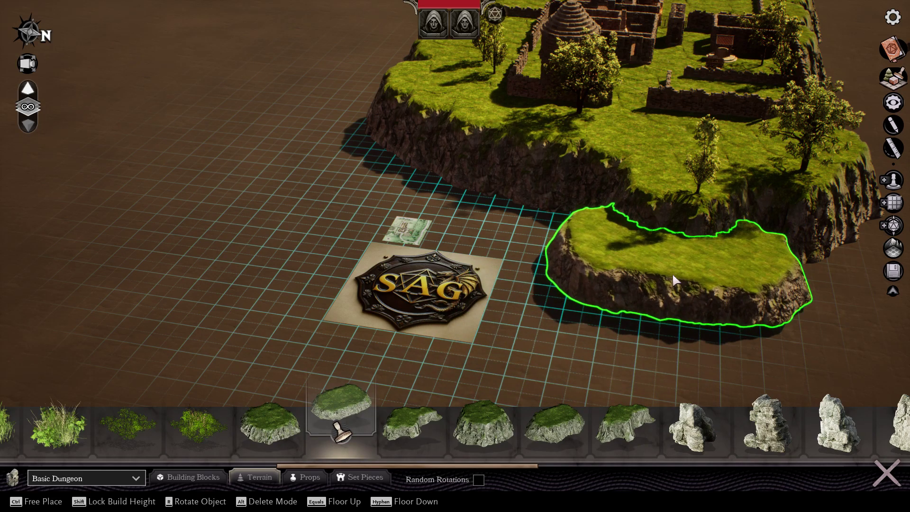
pyautogui.moveTo(686, 304); pyautogui.dragTo(737, 166, button='right')
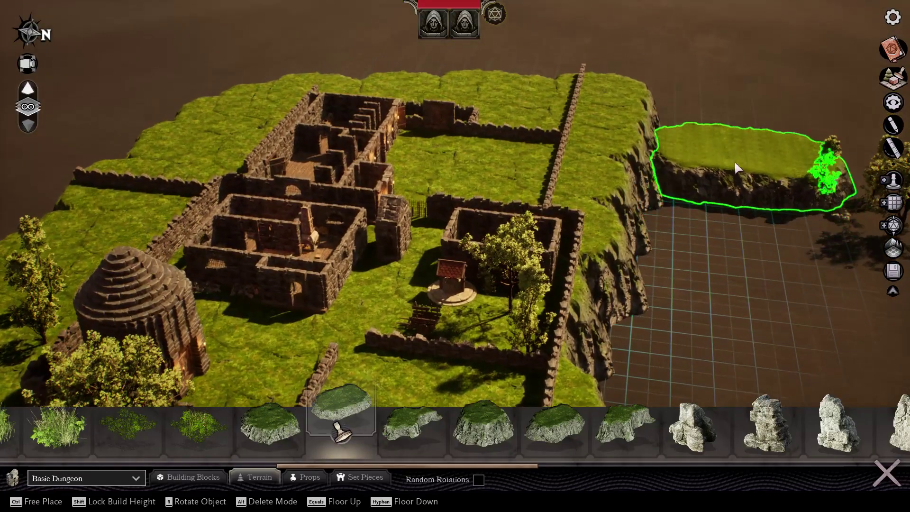
pyautogui.click(722, 138)
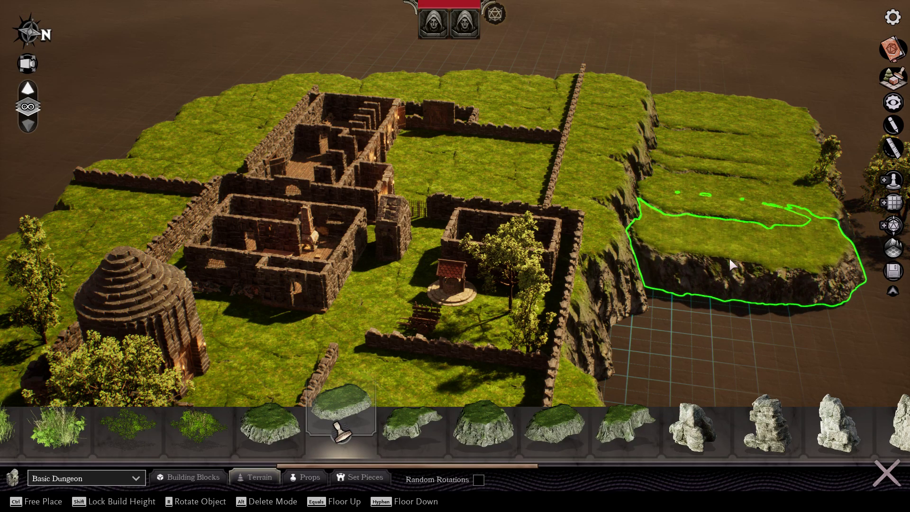
pyautogui.click(729, 258)
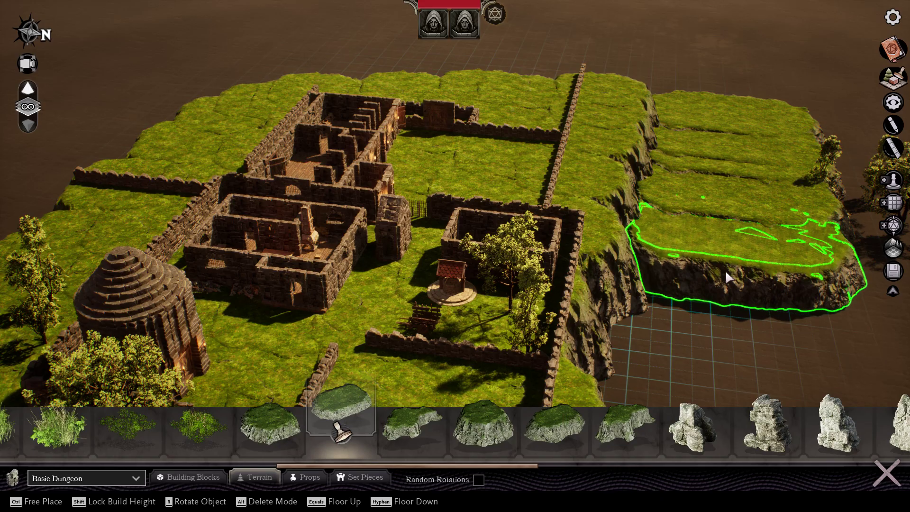
# Enable random rotations for placement and try a rotated wide grassy piece on the ground along the plateau's north side.
pyautogui.click(478, 479)
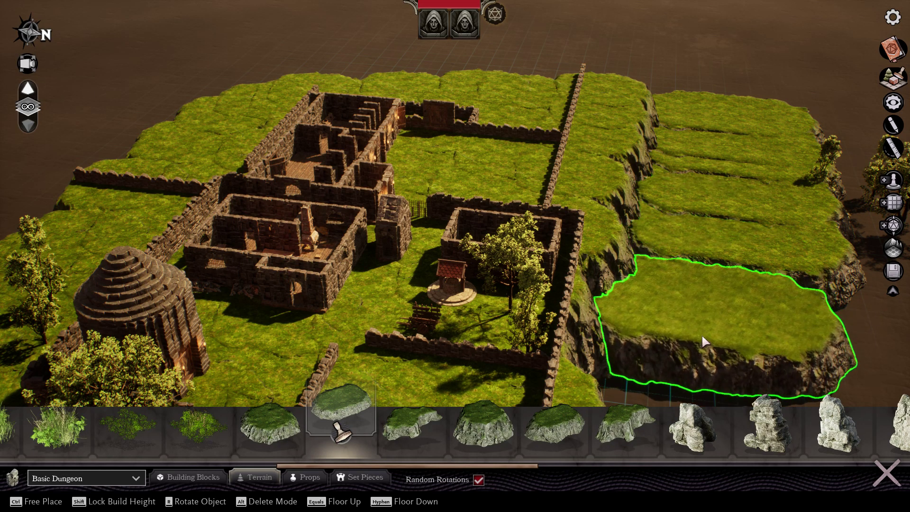
pyautogui.press('r')
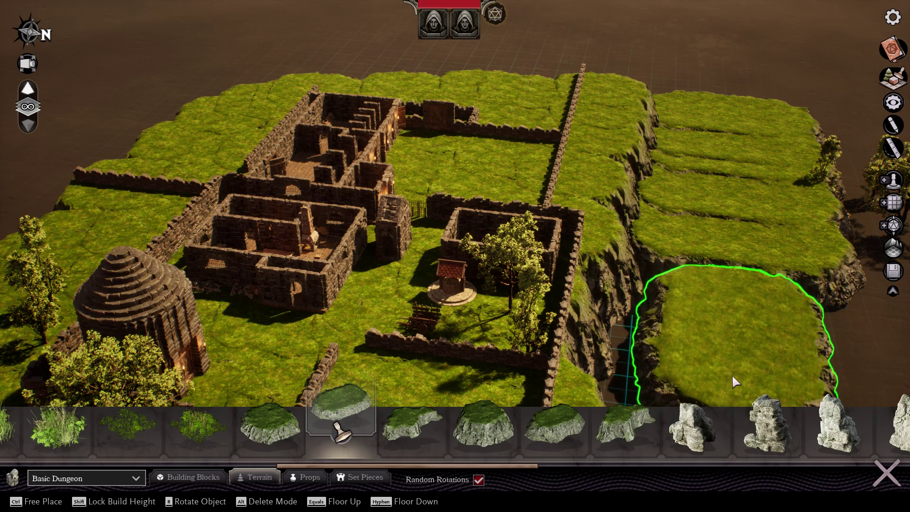
pyautogui.press('a')
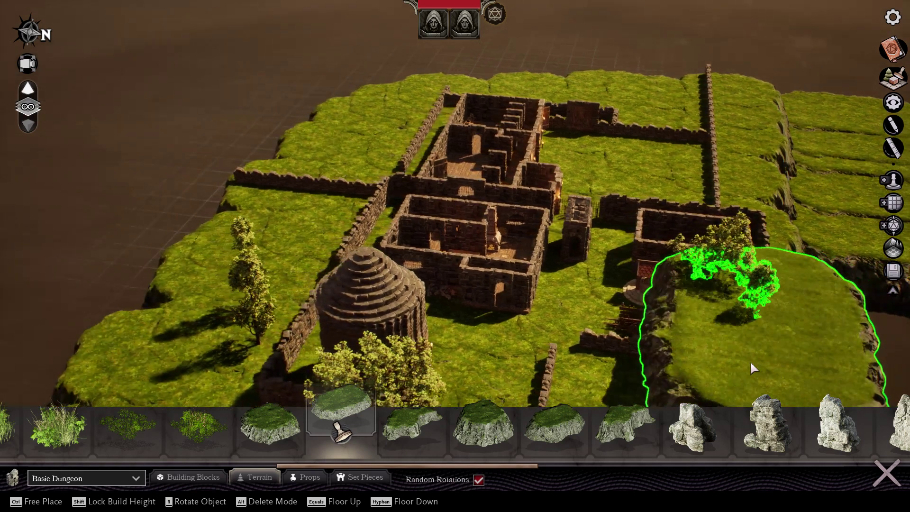
pyautogui.press('s')
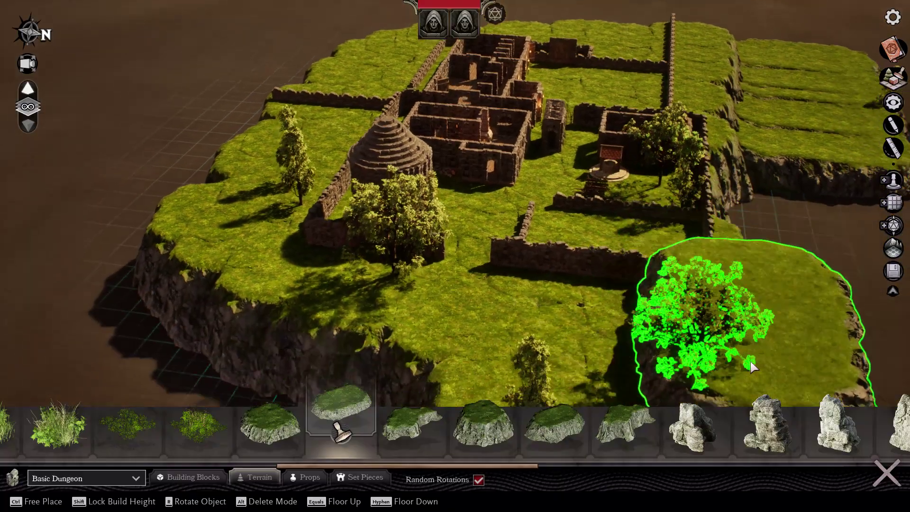
pyautogui.press('s')
pyautogui.press('a')
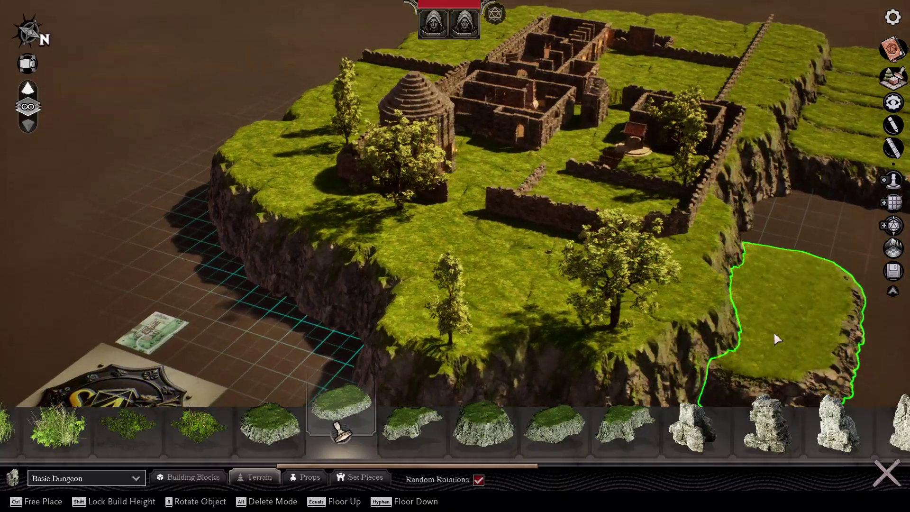
pyautogui.press('q')
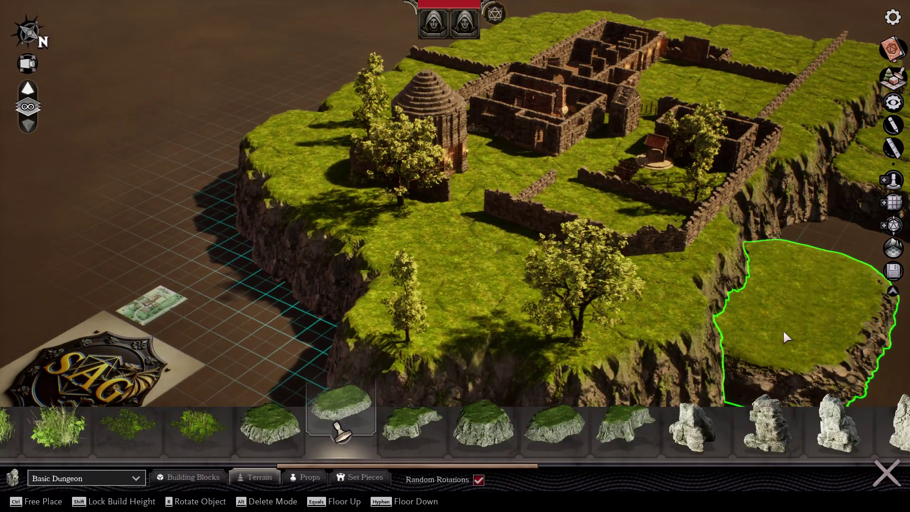
pyautogui.press('e')
pyautogui.press('e')
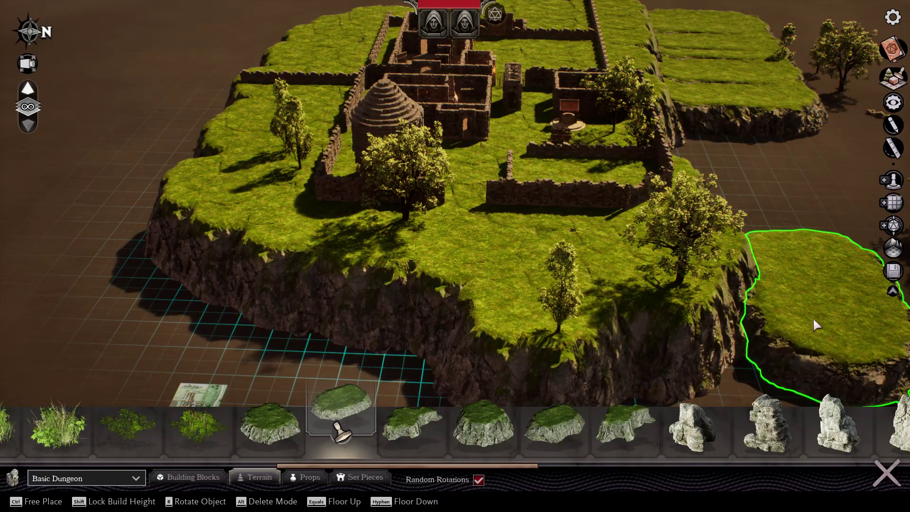
pyautogui.press('s')
pyautogui.press('d')
pyautogui.click(665, 205)
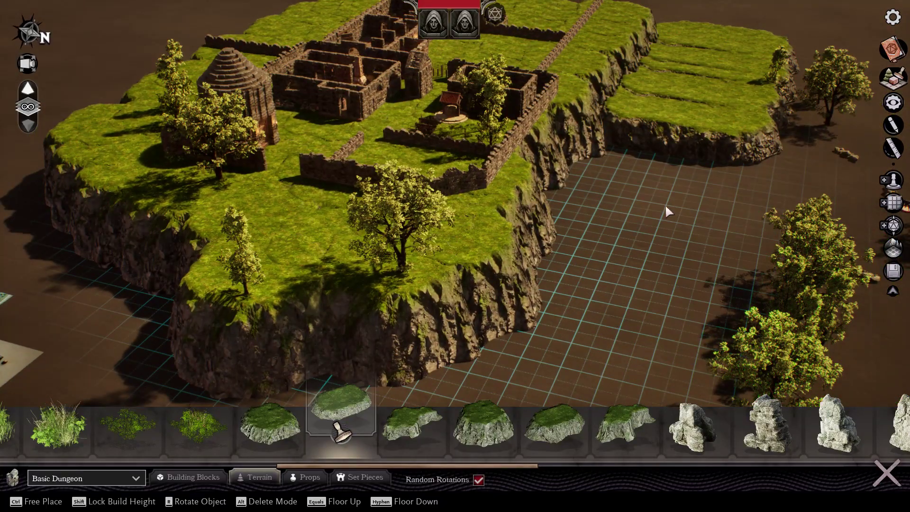
# Delete the whole row of wide grassy terrain pieces beside the plateau's north cliff.
pyautogui.keyDown('alt'); pyautogui.click(675, 123); pyautogui.keyUp('alt')
pyautogui.keyDown('alt'); pyautogui.click(685, 108); pyautogui.keyUp('alt')
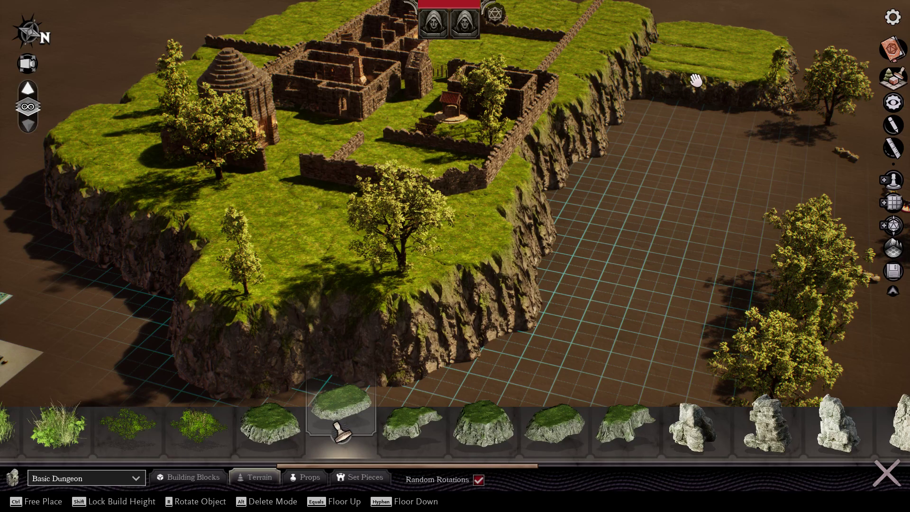
pyautogui.keyDown('alt'); pyautogui.click(703, 70); pyautogui.keyUp('alt')
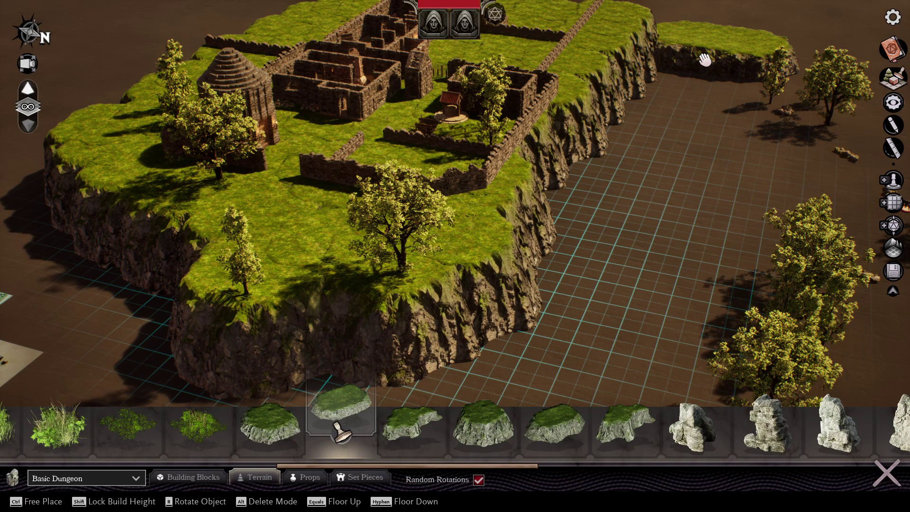
pyautogui.keyDown('alt'); pyautogui.click(705, 59); pyautogui.keyUp('alt')
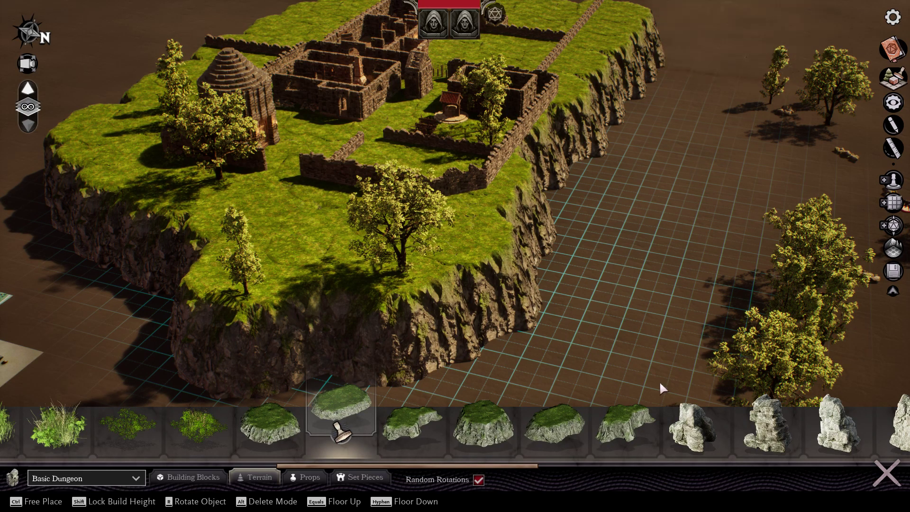
# Line the foot of the plateau's north cliff with low, irregular grassy cliff pieces, rotating them to form a continuous strip.
pyautogui.click(612, 429)
pyautogui.click(558, 254)
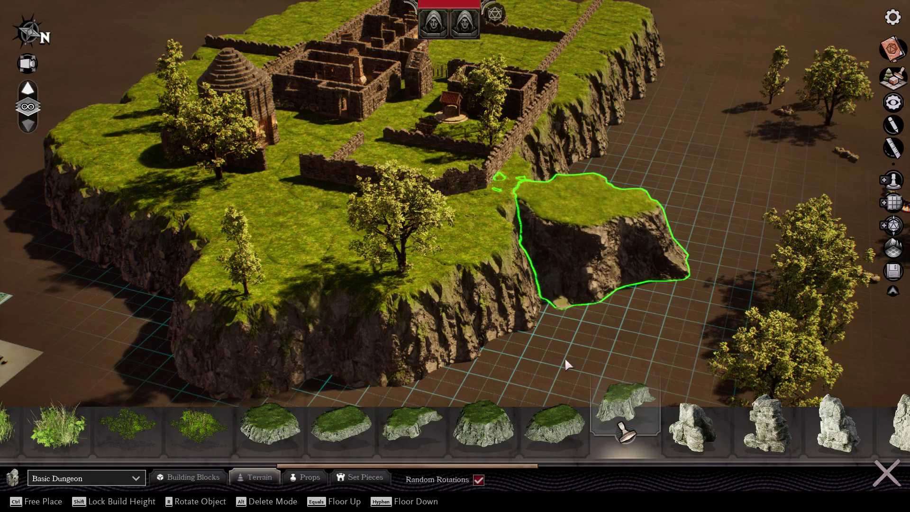
pyautogui.click(411, 423)
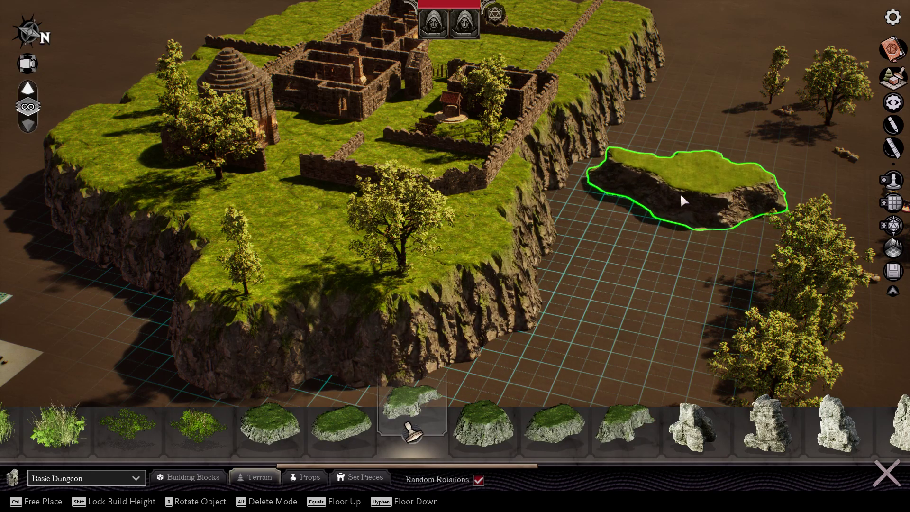
pyautogui.press('r')
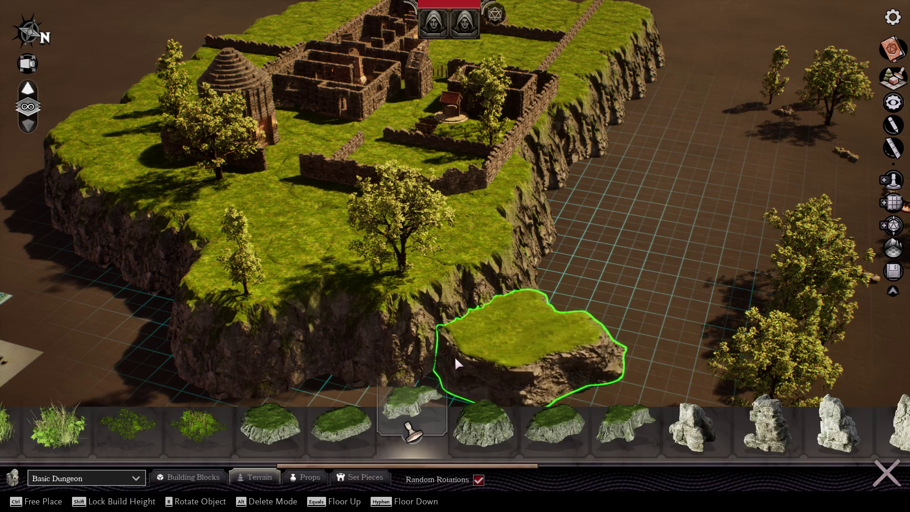
pyautogui.click(443, 357)
pyautogui.press('r')
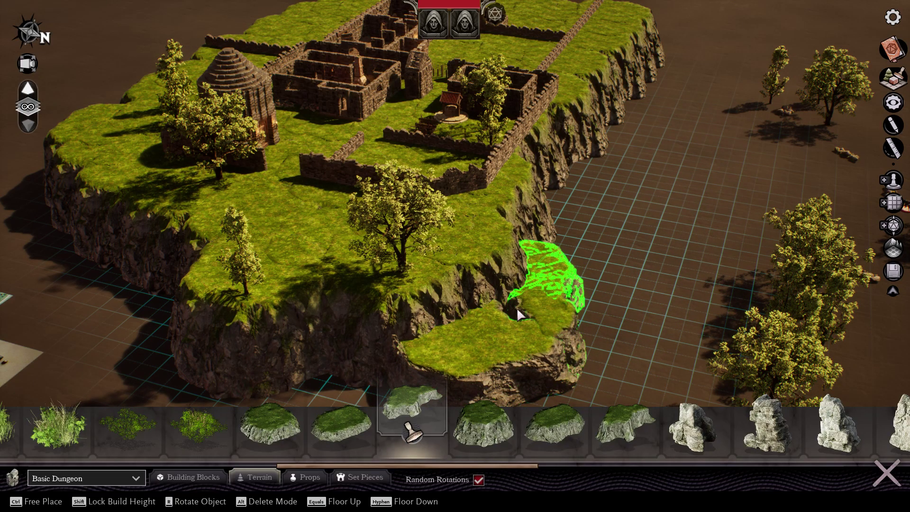
pyautogui.click(557, 270)
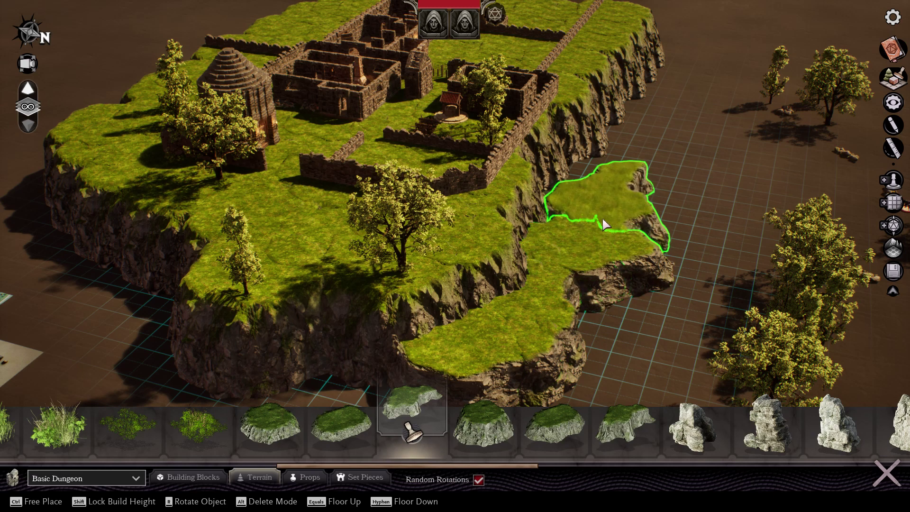
pyautogui.press('r')
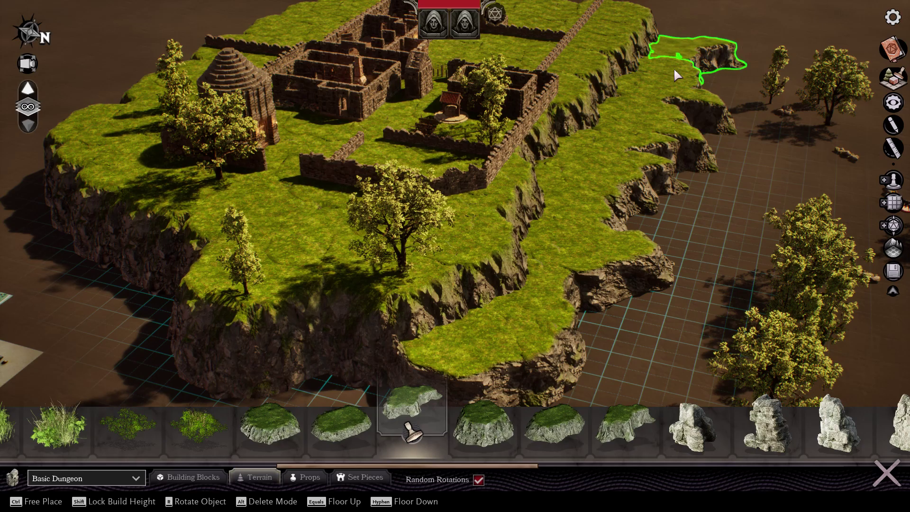
# Widen the lower grassy strip outward to the tree line with more overlapping irregular cliff pieces.
pyautogui.click(728, 54)
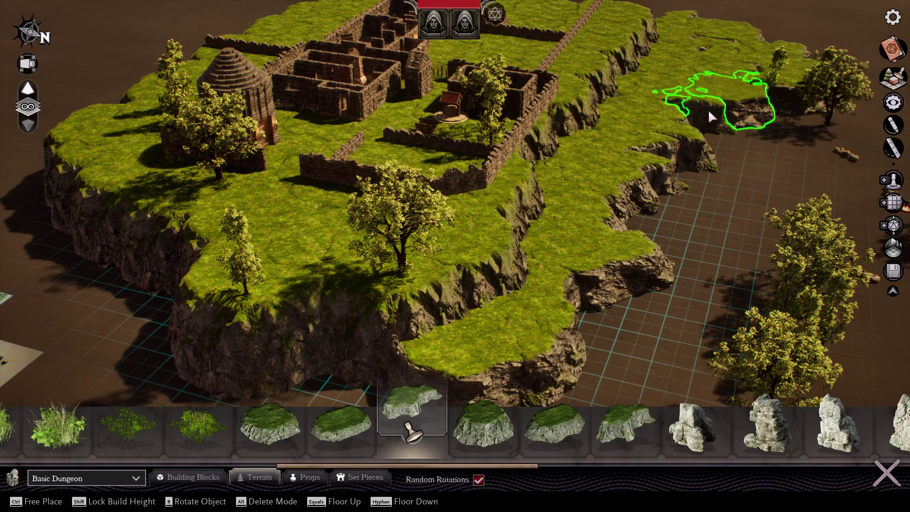
pyautogui.click(758, 160)
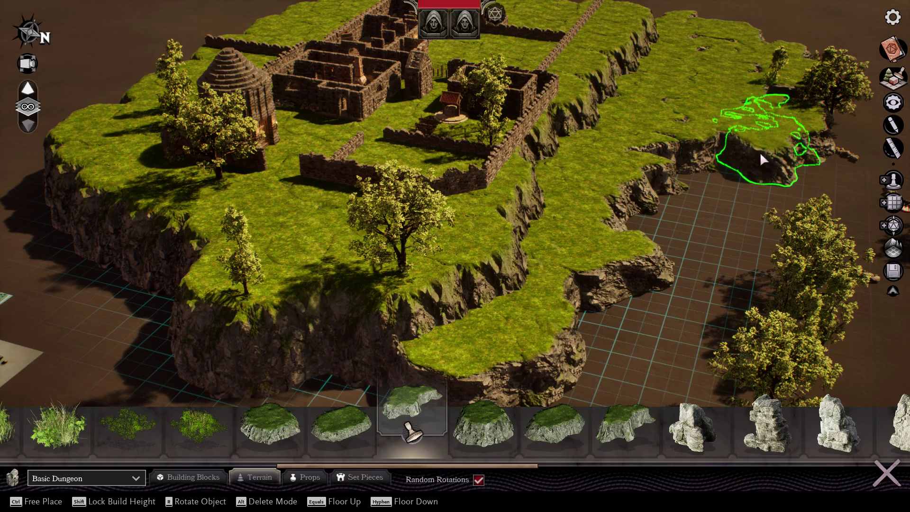
pyautogui.click(696, 199)
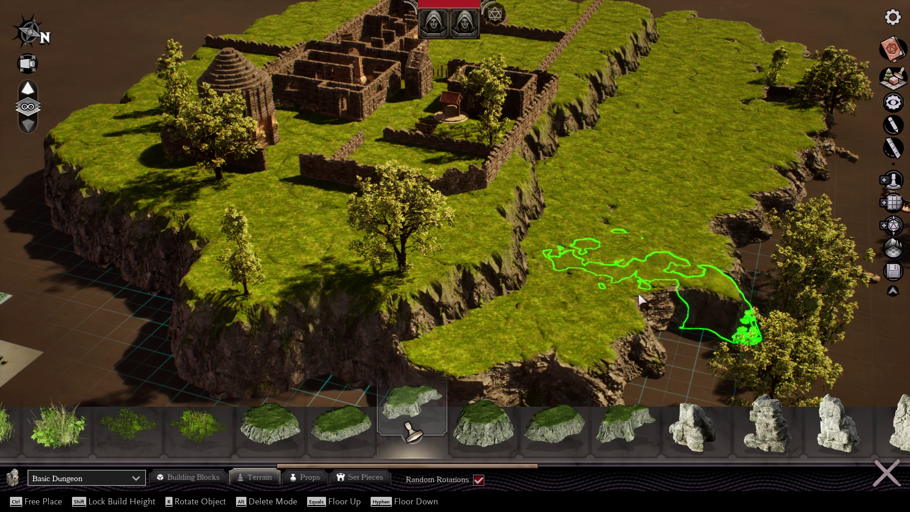
# Extend the lower grassy ground past the plateau's near corner with overlapping rotated cliff pieces, and put the terrain piece away.
pyautogui.press('s')
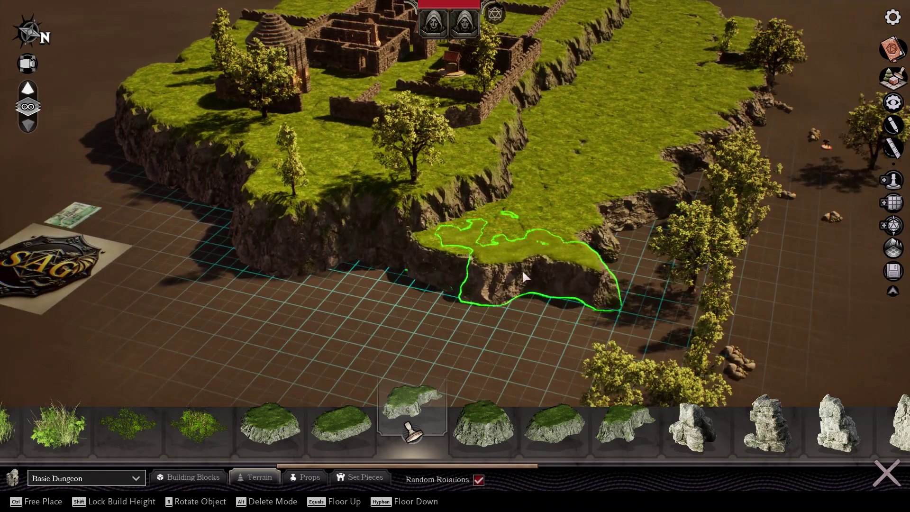
pyautogui.click(507, 294)
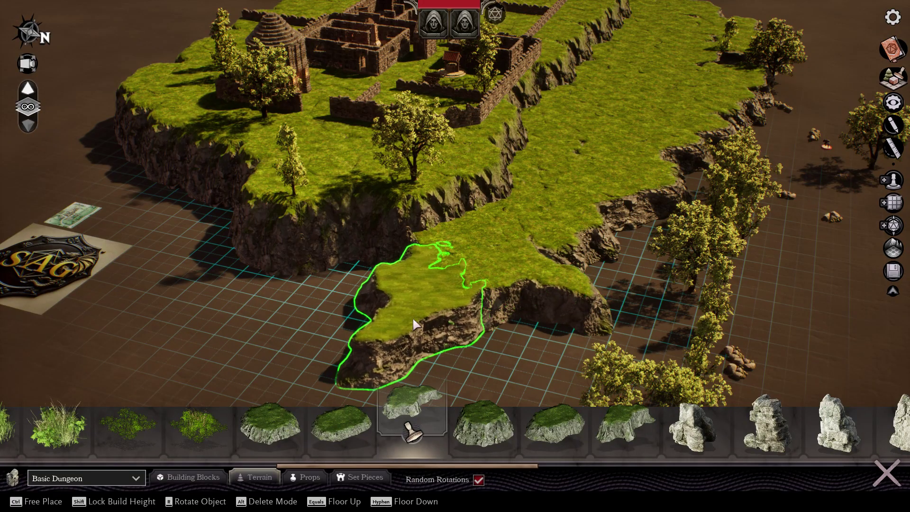
pyautogui.click(394, 326)
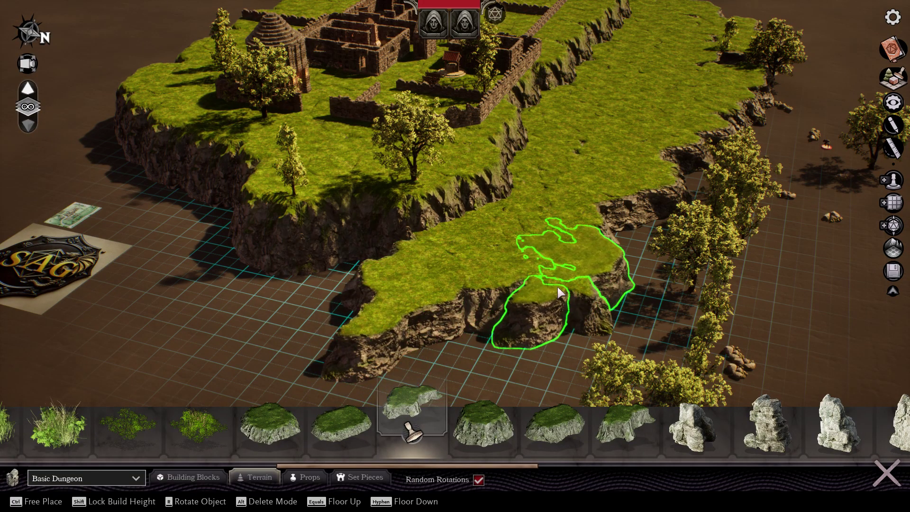
pyautogui.press('r')
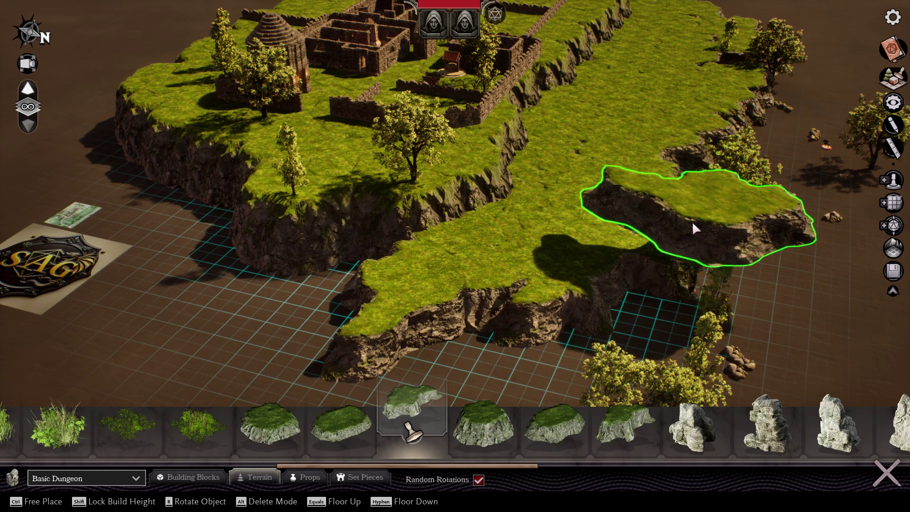
pyautogui.rightClick(806, 279)
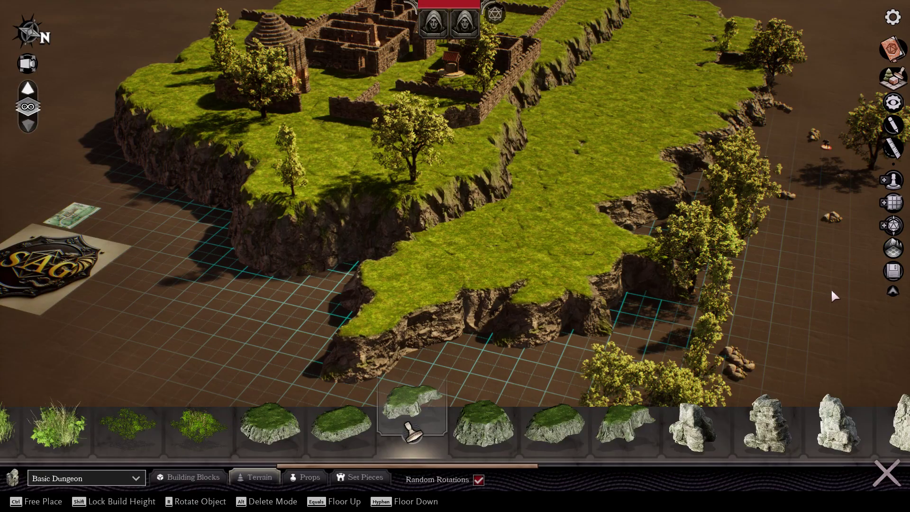
# Examine the trees and rock piles standing along the outer edge of the new lower ground.
pyautogui.moveTo(824, 283); pyautogui.dragTo(635, 284, button='right')
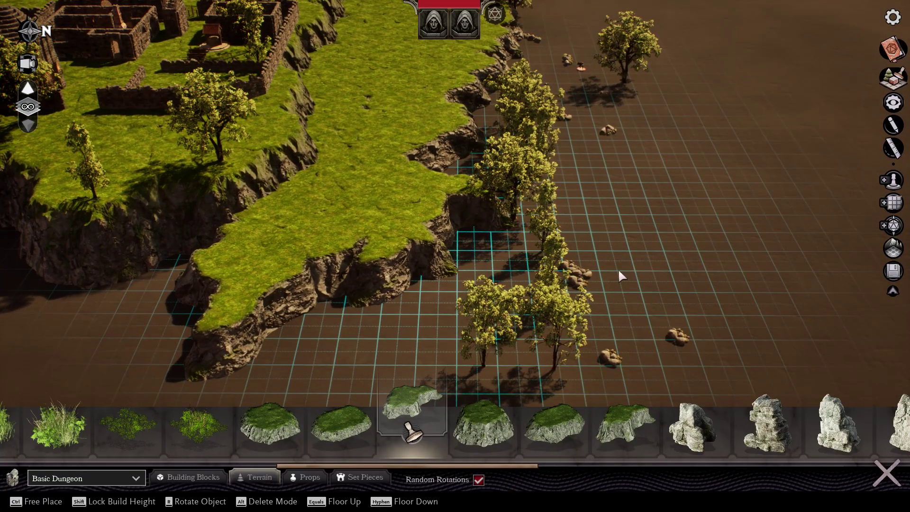
pyautogui.press('d')
pyautogui.press('w')
pyautogui.press('s')
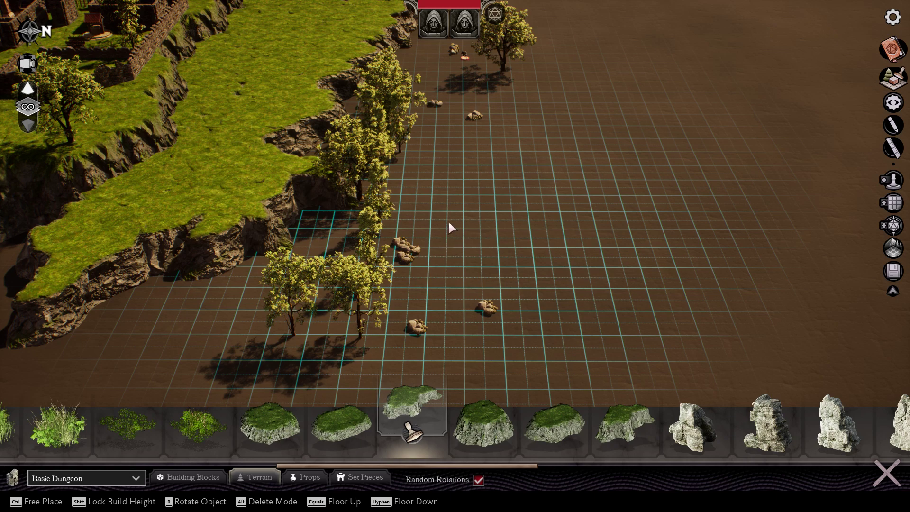
pyautogui.press('w')
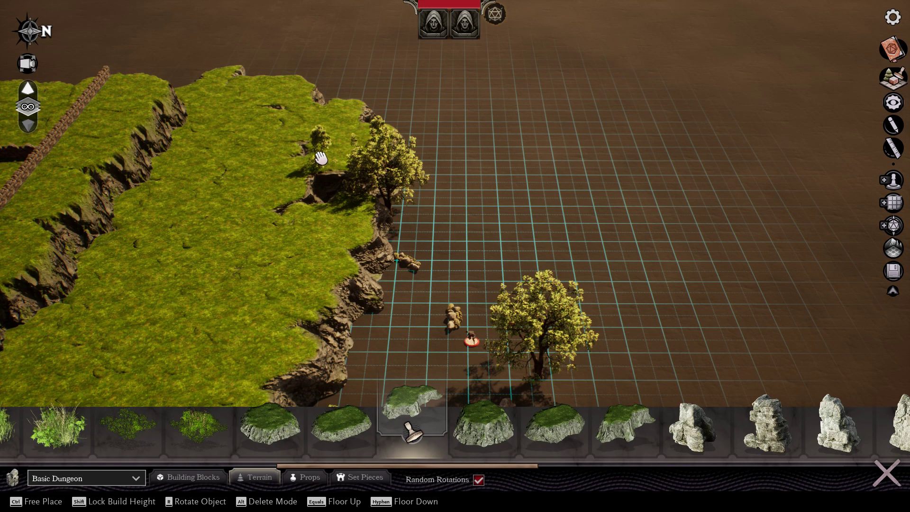
pyautogui.scroll(2, 325, 159)
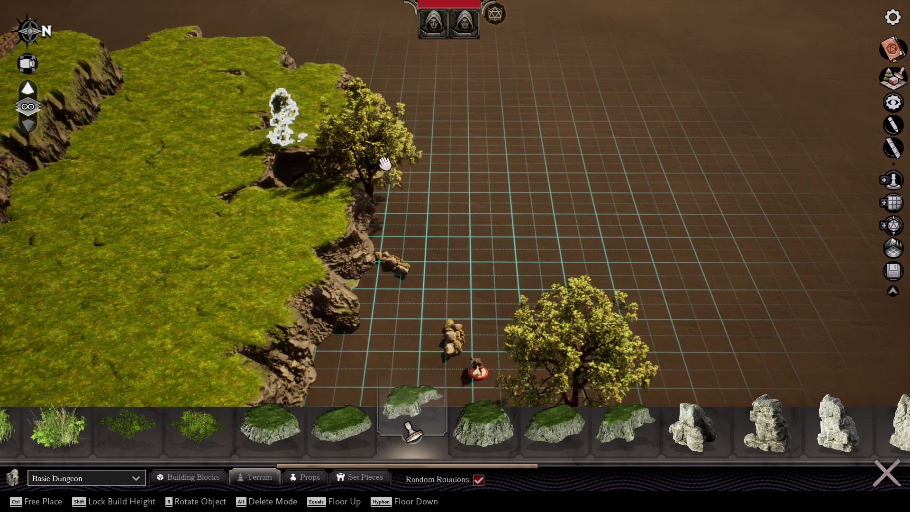
pyautogui.moveTo(385, 164); pyautogui.dragTo(450, 155, button='right')
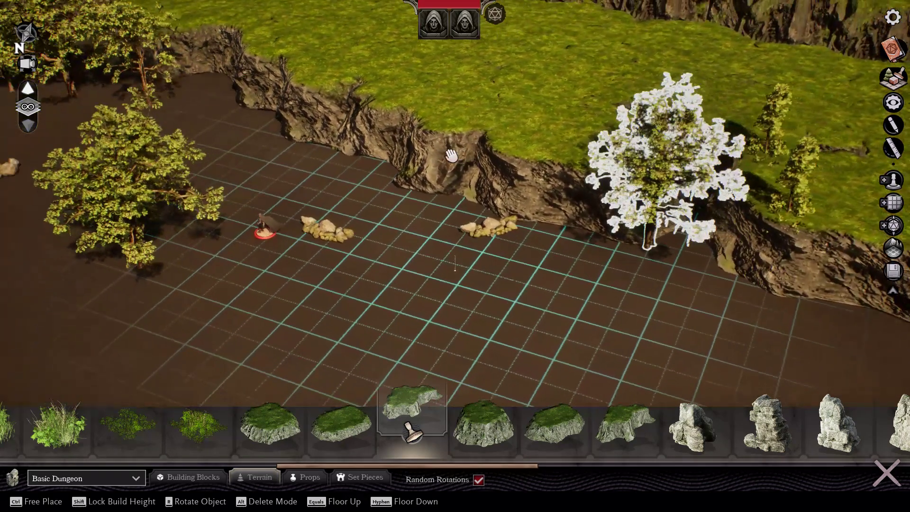
# Try to select the large tree, the two slim trees and the nearby rock pile along the cliff edge together.
pyautogui.click(802, 193)
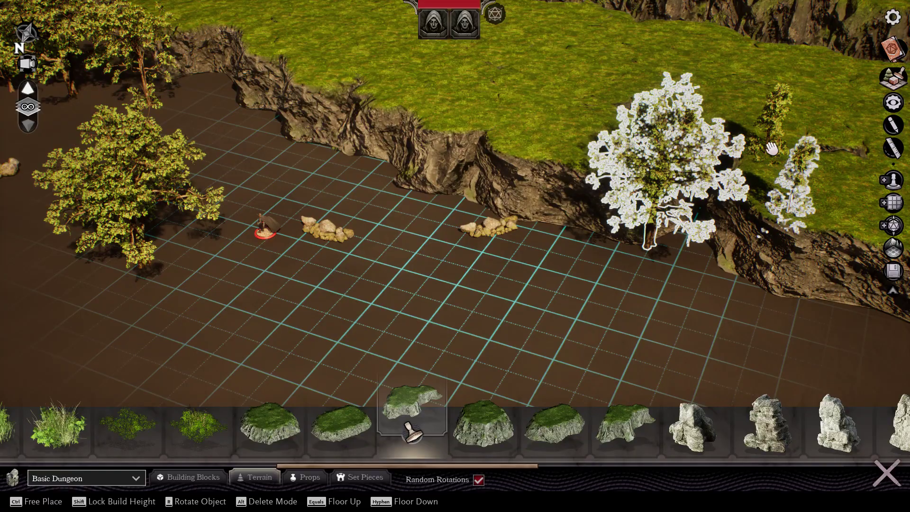
pyautogui.click(770, 139)
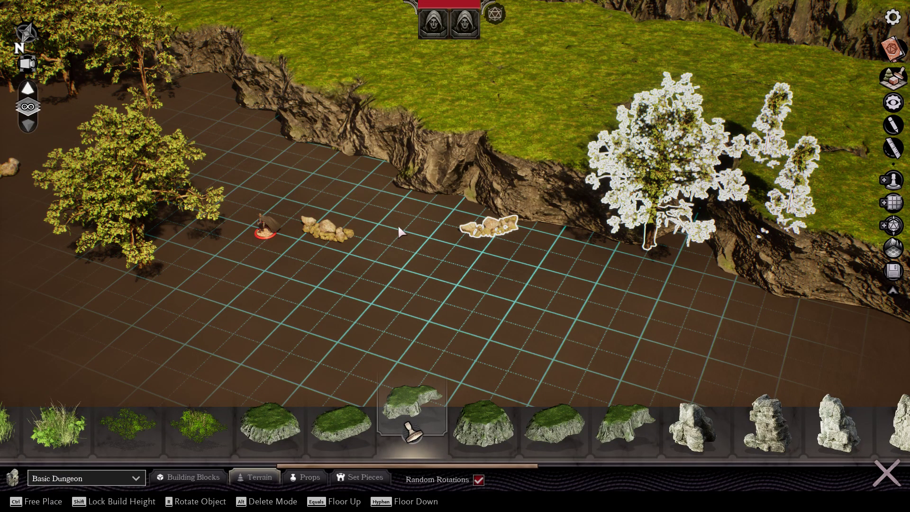
pyautogui.press('w')
pyautogui.press('a')
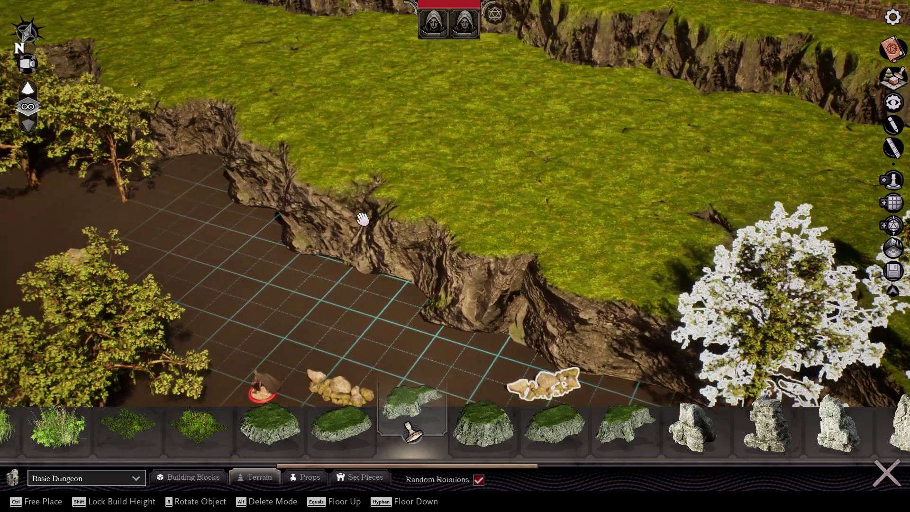
pyautogui.press('w')
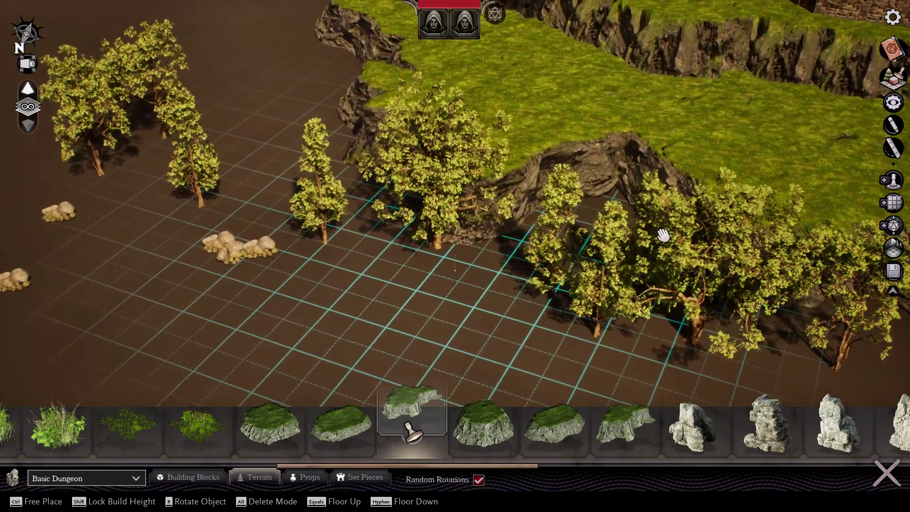
# Try to select the row of trees standing in front of the cliff recess as one group.
pyautogui.press('s')
pyautogui.press('d')
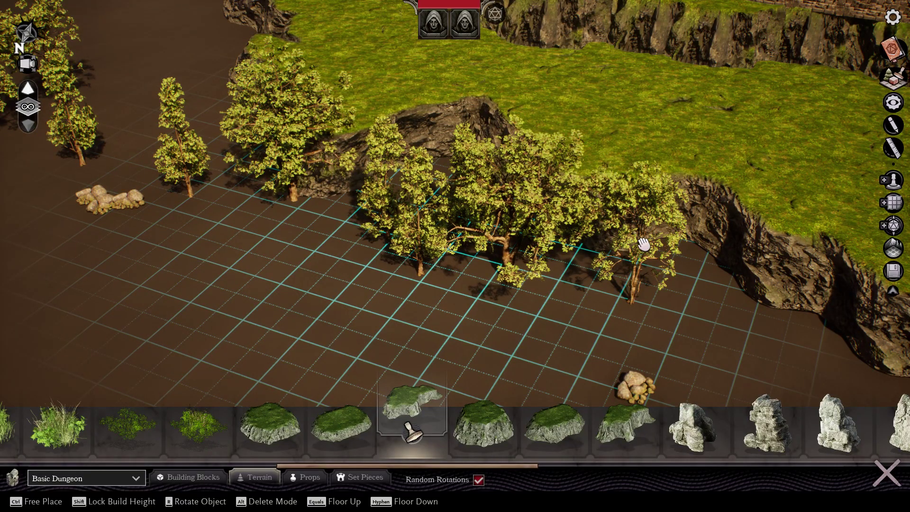
pyautogui.moveTo(642, 244)
pyautogui.mouseDown()
pyautogui.moveTo(521, 199)
pyautogui.moveTo(354, 213)
pyautogui.moveTo(294, 169)
pyautogui.mouseUp()
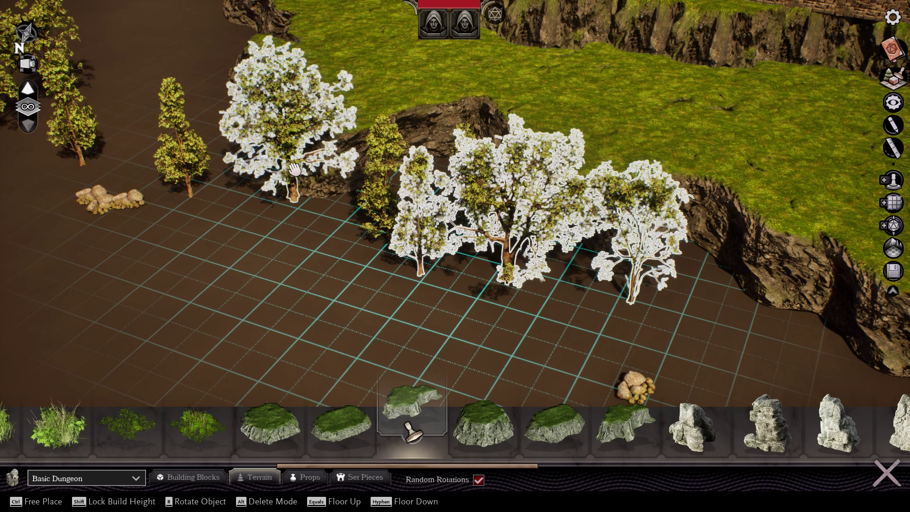
pyautogui.moveTo(192, 184)
pyautogui.mouseDown()
pyautogui.moveTo(197, 162)
pyautogui.moveTo(280, 134)
pyautogui.moveTo(373, 174)
pyautogui.moveTo(392, 199)
pyautogui.moveTo(462, 213)
pyautogui.moveTo(502, 237)
pyautogui.moveTo(555, 231)
pyautogui.mouseUp()
pyautogui.moveTo(627, 221); pyautogui.dragTo(726, 280)
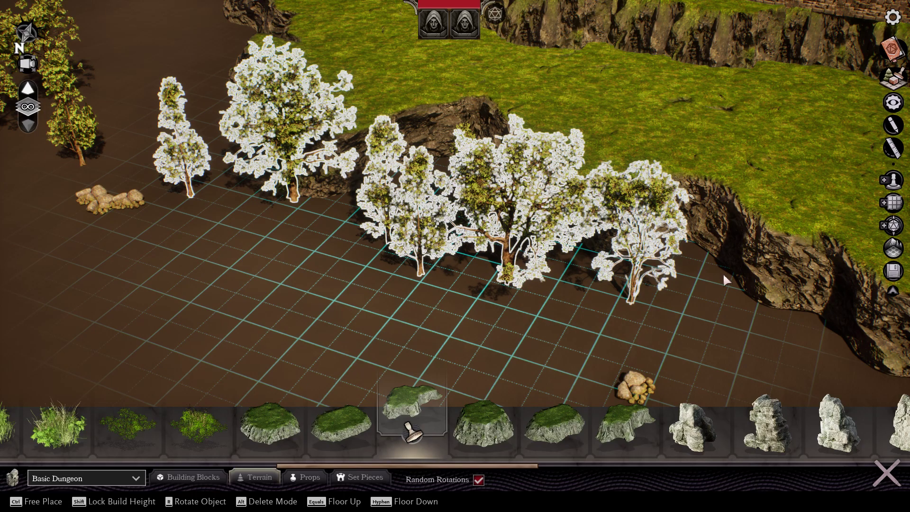
pyautogui.click(472, 136)
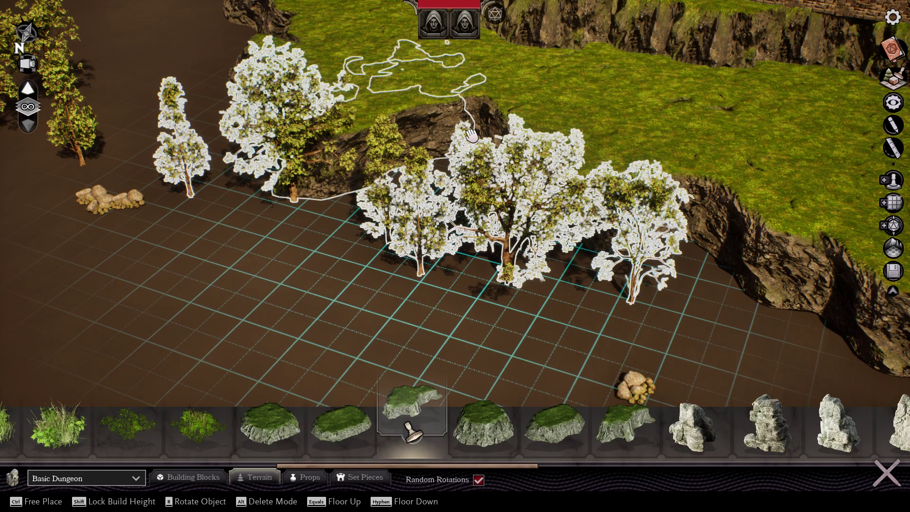
pyautogui.click(284, 277)
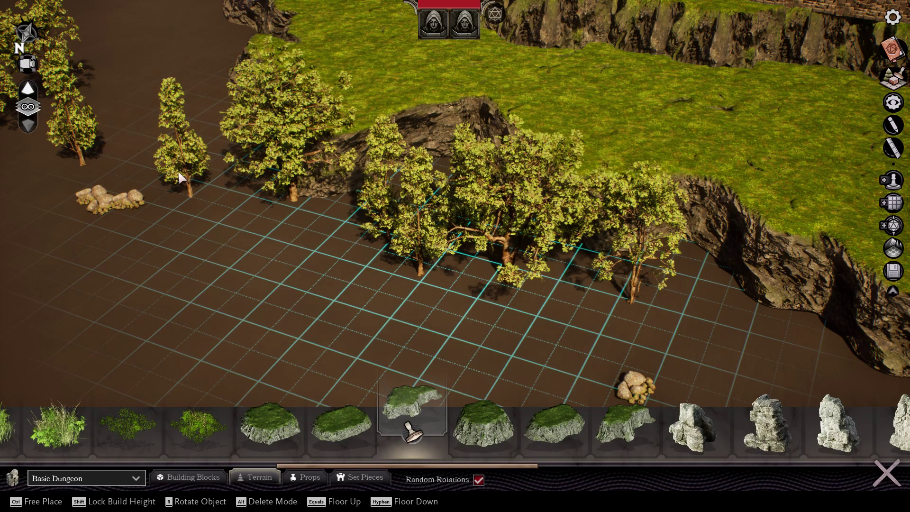
pyautogui.moveTo(201, 164); pyautogui.dragTo(229, 140)
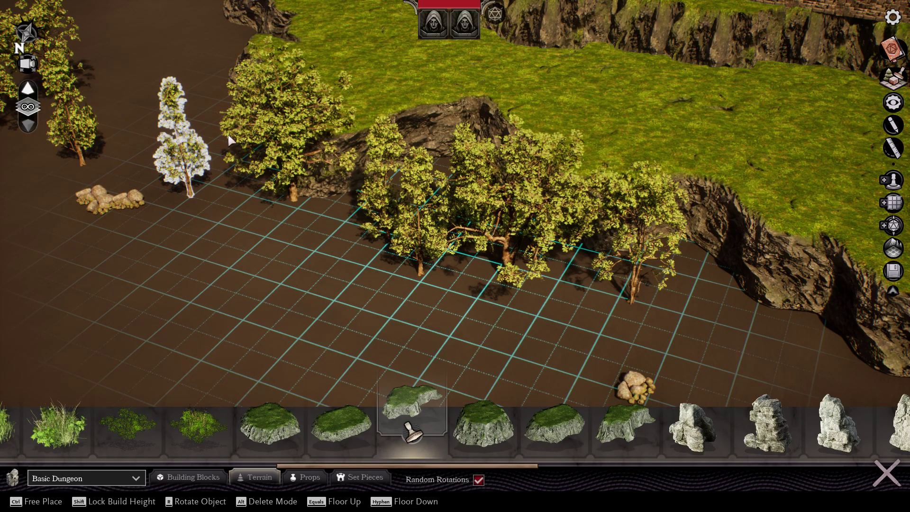
pyautogui.keyDown('shift'); pyautogui.click(286, 130); pyautogui.keyUp('shift')
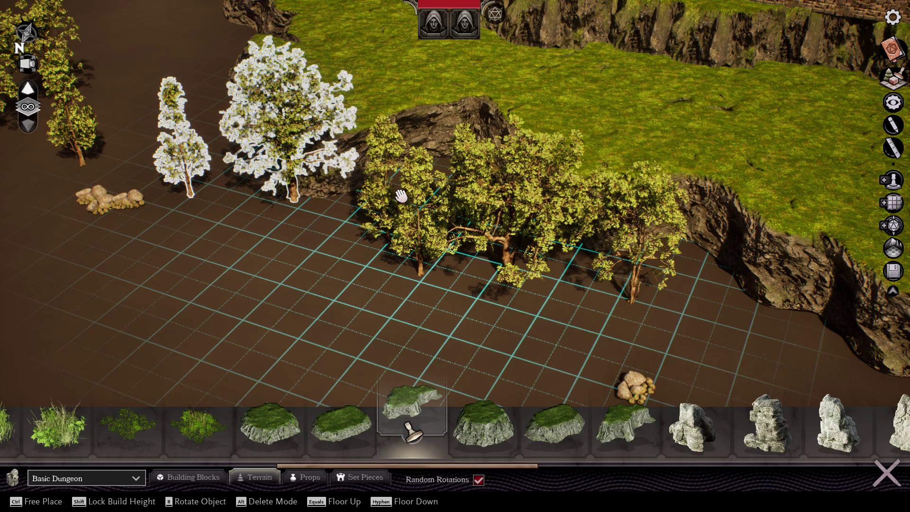
pyautogui.click(406, 235)
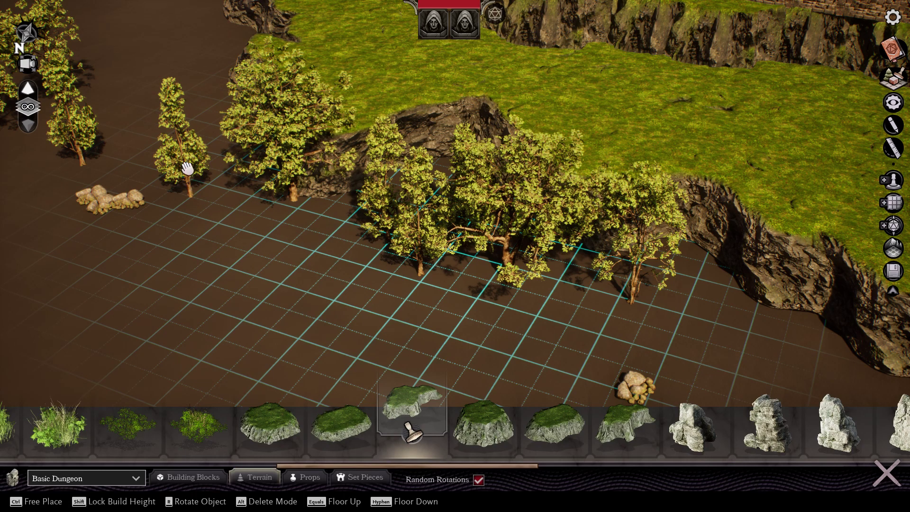
pyautogui.moveTo(188, 168); pyautogui.dragTo(267, 137)
pyautogui.keyDown('shift'); pyautogui.click(275, 138); pyautogui.keyUp('shift')
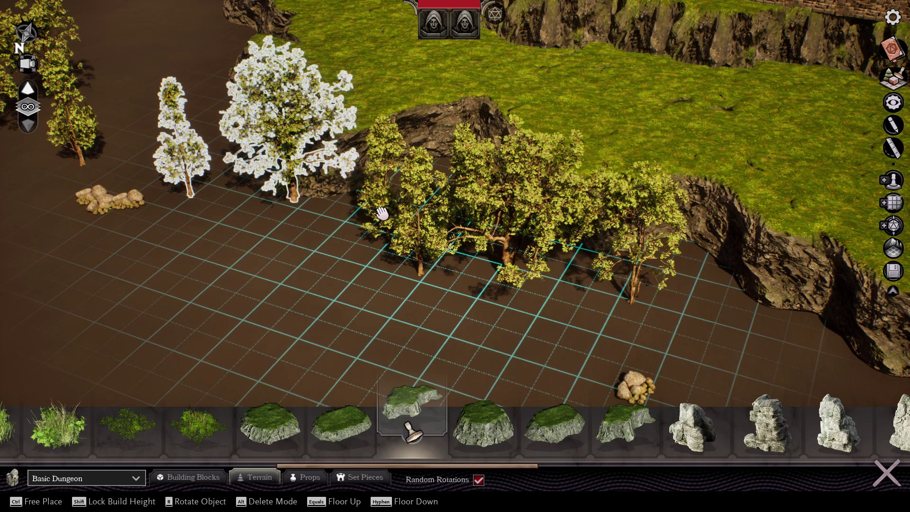
pyautogui.click(414, 241)
# Try to group-select the same row of trees from the opposite viewing side without picking the cliff pieces.
pyautogui.moveTo(277, 219); pyautogui.dragTo(189, 254, button='right')
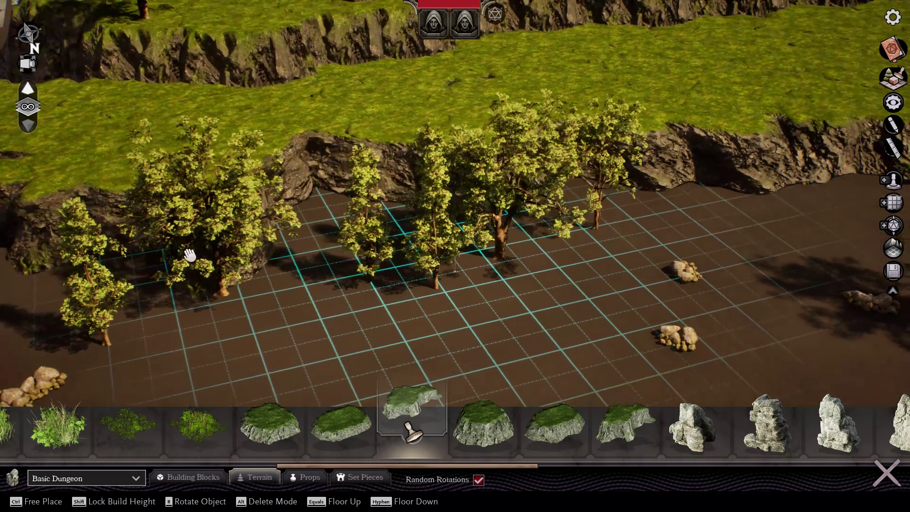
pyautogui.click(93, 308)
pyautogui.keyDown('shift'); pyautogui.click(148, 224); pyautogui.keyUp('shift')
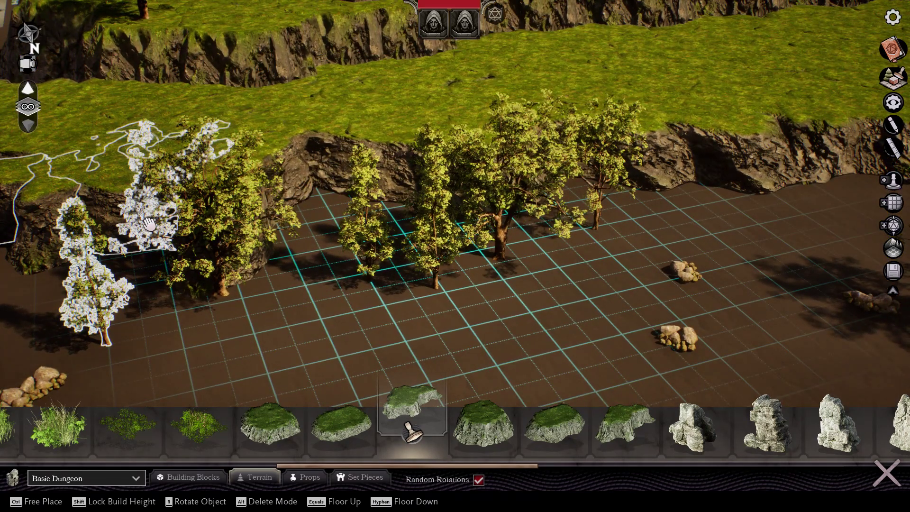
pyautogui.click(187, 319)
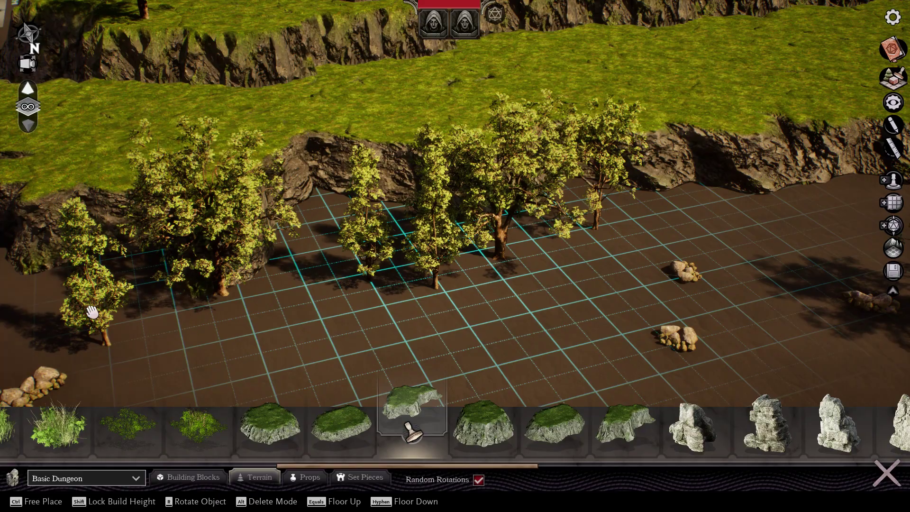
pyautogui.click(105, 331)
pyautogui.keyDown('shift'); pyautogui.click(221, 284); pyautogui.keyUp('shift')
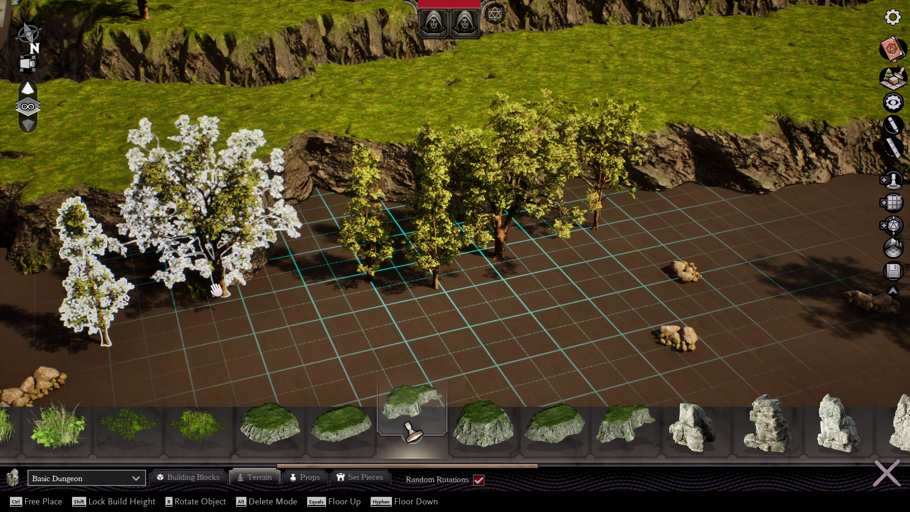
pyautogui.keyDown('shift'); pyautogui.click(371, 256); pyautogui.keyUp('shift')
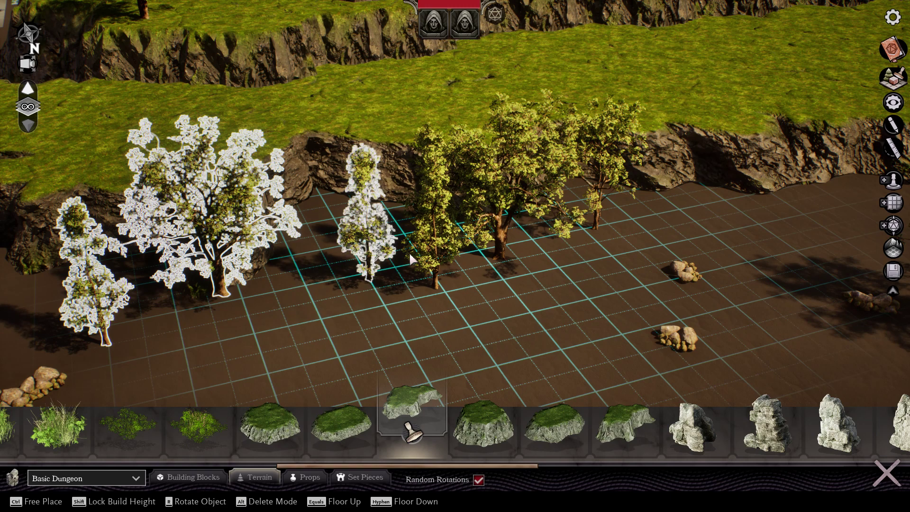
pyautogui.click(432, 260)
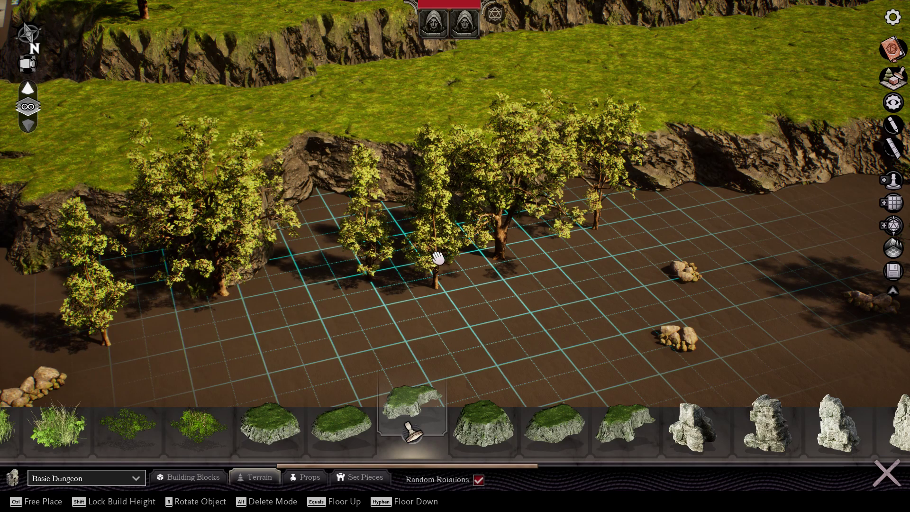
pyautogui.click(436, 244)
pyautogui.keyDown('shift'); pyautogui.click(373, 250); pyautogui.keyUp('shift')
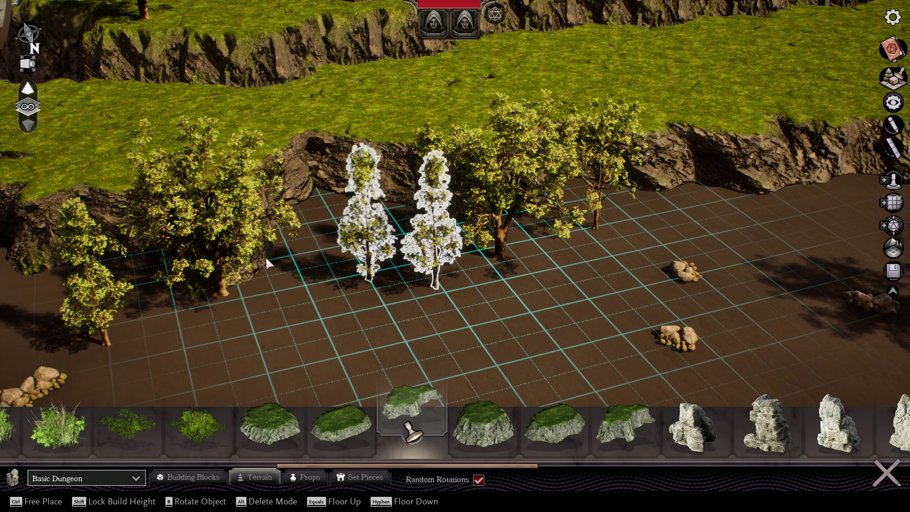
pyautogui.keyDown('shift'); pyautogui.click(236, 264); pyautogui.keyUp('shift')
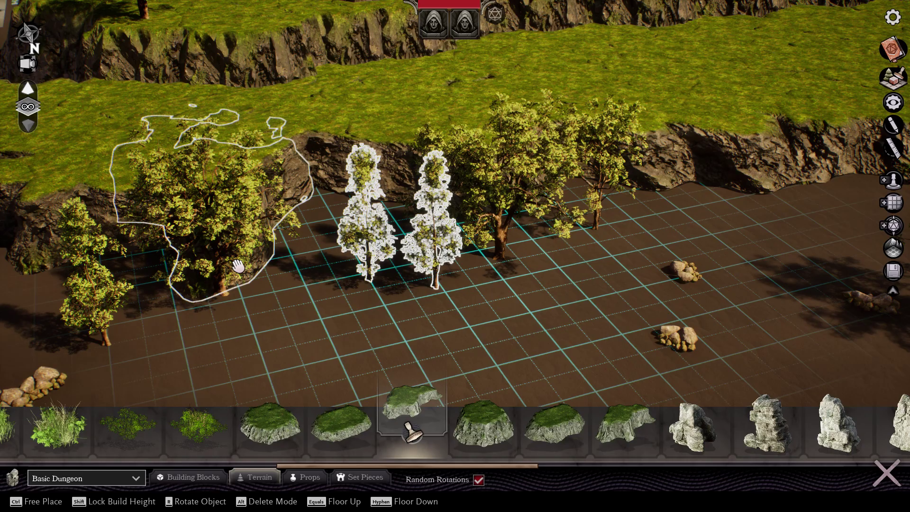
pyautogui.click(320, 294)
pyautogui.click(436, 266)
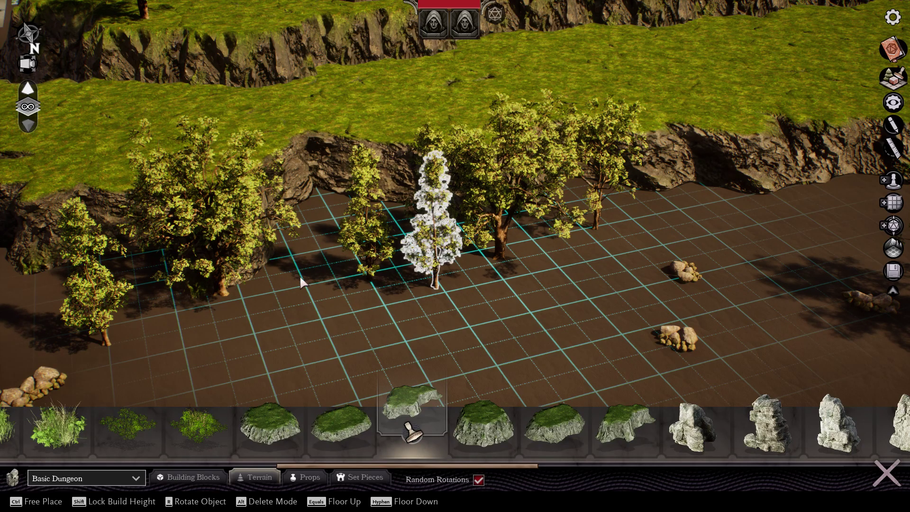
pyautogui.keyDown('shift'); pyautogui.click(222, 297); pyautogui.keyUp('shift')
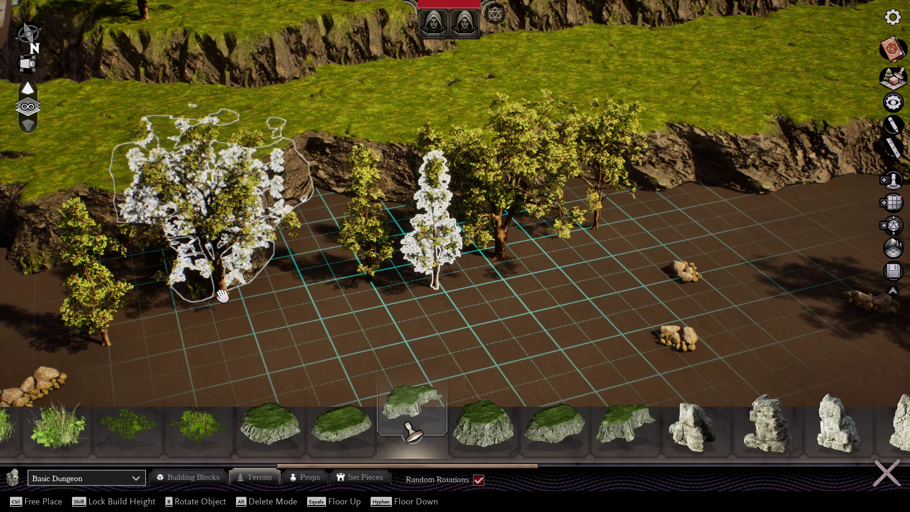
pyautogui.click(399, 259)
# Move the group of six trees at the cliff's foot up onto the lower grassy level, followed by the slim tree left behind.
pyautogui.click(435, 247)
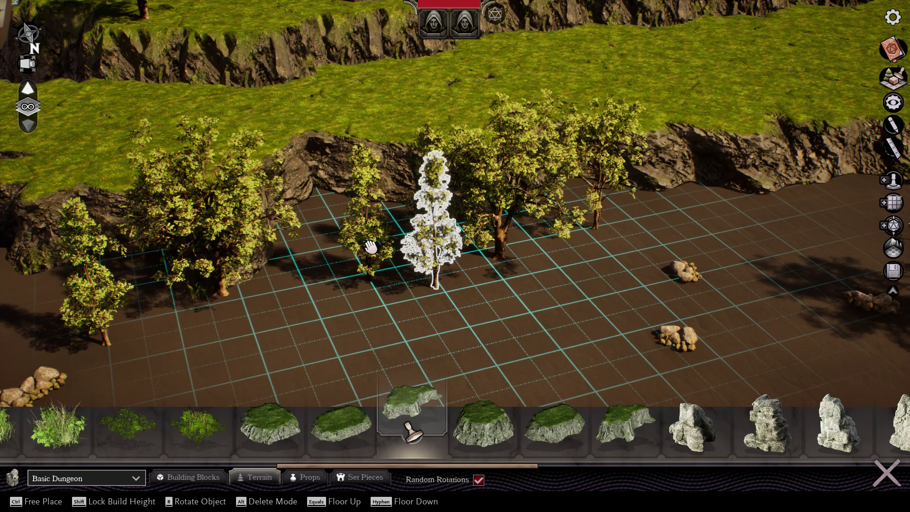
pyautogui.keyDown('shift'); pyautogui.click(370, 246); pyautogui.keyUp('shift')
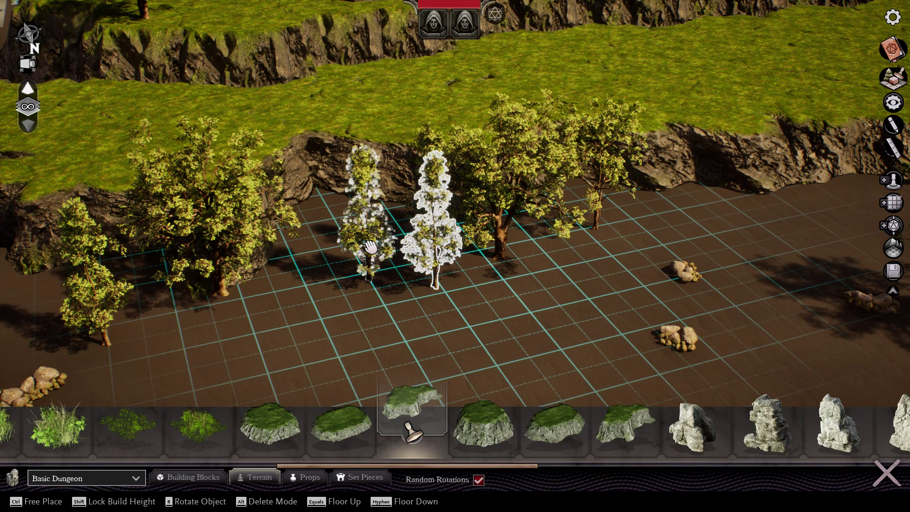
pyautogui.keyDown('shift'); pyautogui.click(229, 231); pyautogui.keyUp('shift')
pyautogui.keyDown('shift'); pyautogui.click(101, 311); pyautogui.keyUp('shift')
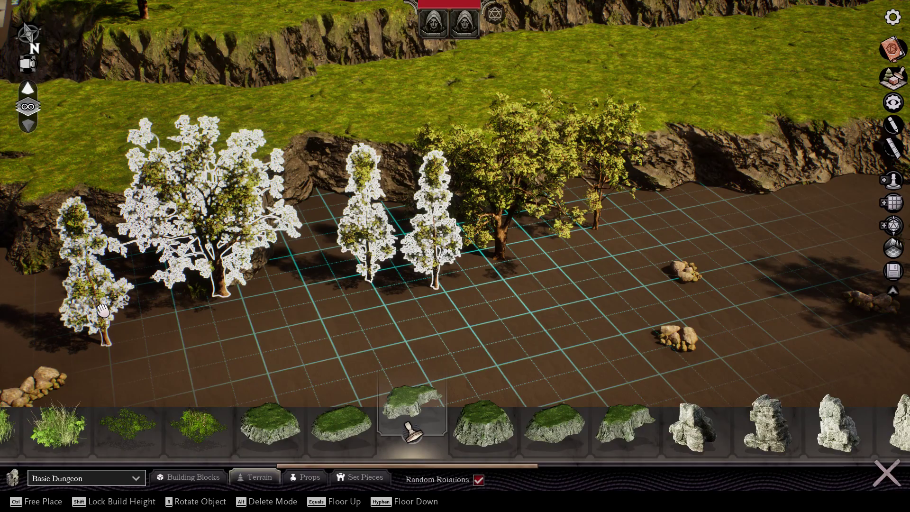
pyautogui.keyDown('shift'); pyautogui.click(503, 237); pyautogui.keyUp('shift')
pyautogui.keyDown('shift'); pyautogui.click(603, 190); pyautogui.keyUp('shift')
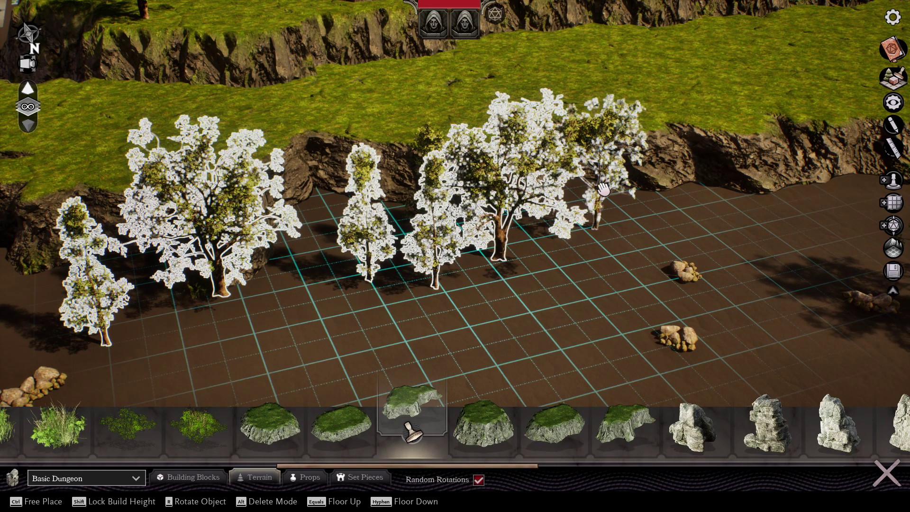
pyautogui.moveTo(483, 175); pyautogui.dragTo(450, 124)
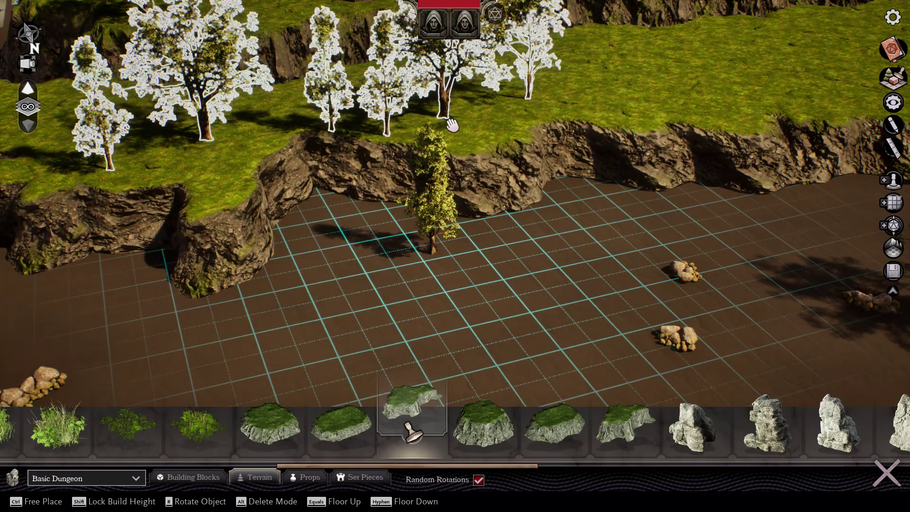
pyautogui.click(428, 233)
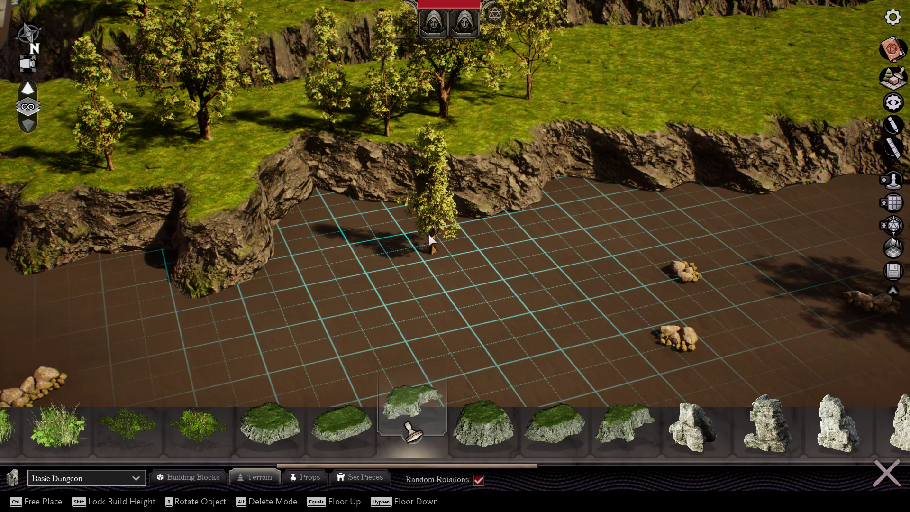
pyautogui.moveTo(436, 231); pyautogui.dragTo(422, 146)
# Move the large tree, two slim trees and rock pile at the terrain's outer edge together further inward onto the grass.
pyautogui.moveTo(506, 205); pyautogui.dragTo(505, 220, button='right')
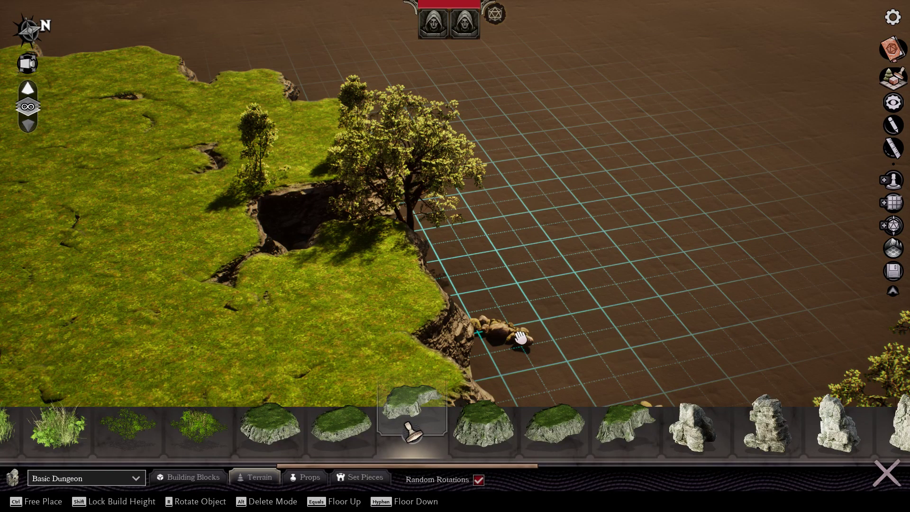
pyautogui.click(433, 179)
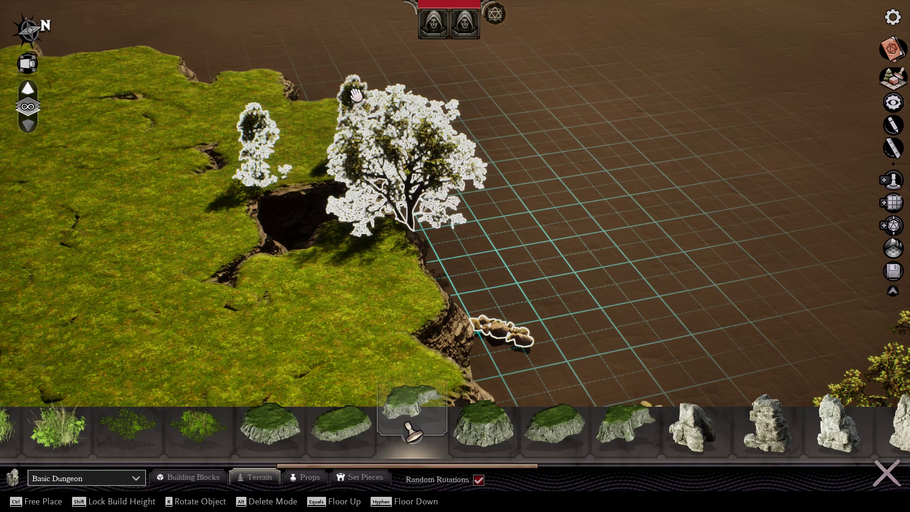
pyautogui.moveTo(340, 185); pyautogui.dragTo(230, 229)
# Change the environment's base layer to Glade.
pyautogui.moveTo(298, 226); pyautogui.dragTo(540, 232, button='right')
pyautogui.moveTo(342, 242); pyautogui.dragTo(402, 244, button='right')
pyautogui.scroll(-5, 343, 246)
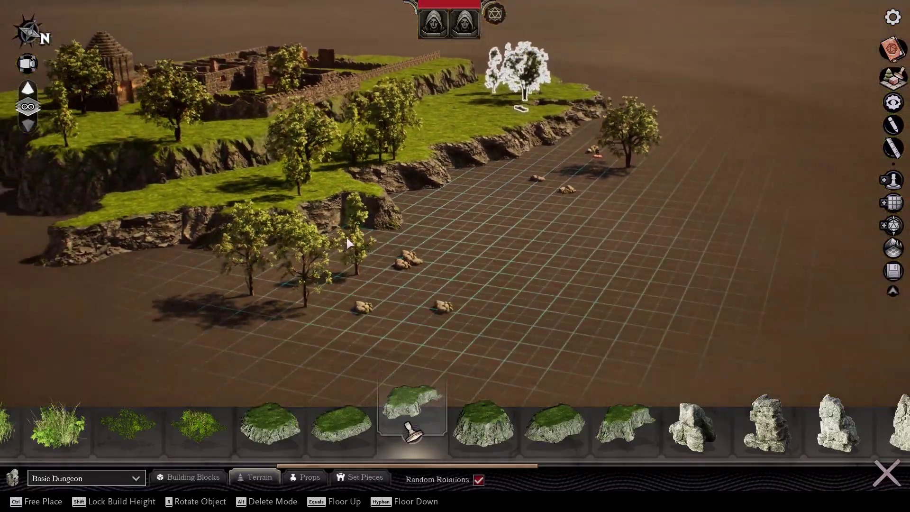
pyautogui.scroll(3, 394, 227)
pyautogui.moveTo(401, 223); pyautogui.dragTo(455, 225, button='right')
pyautogui.scroll(1, 402, 222)
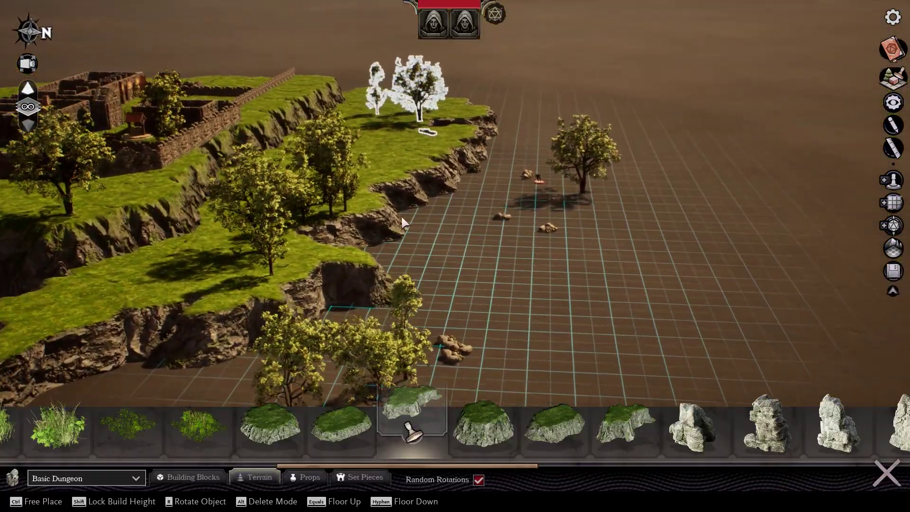
pyautogui.scroll(2, 402, 224)
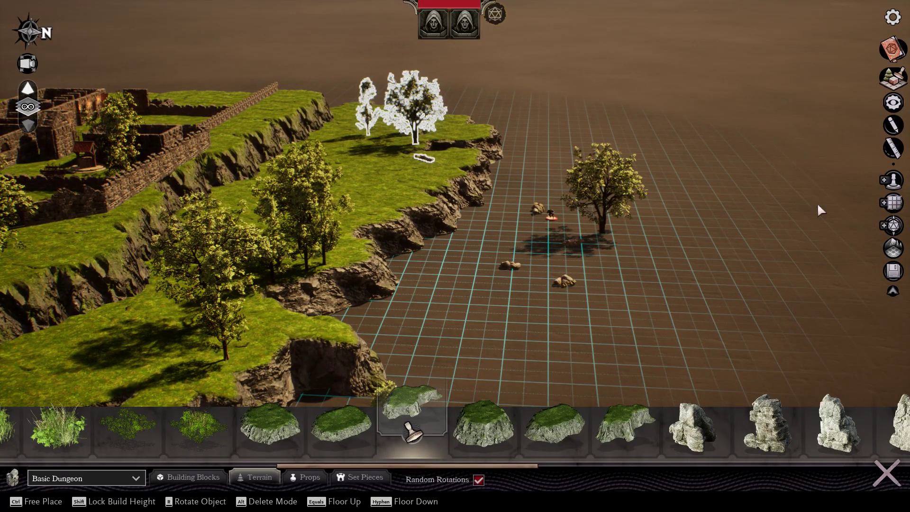
pyautogui.click(893, 251)
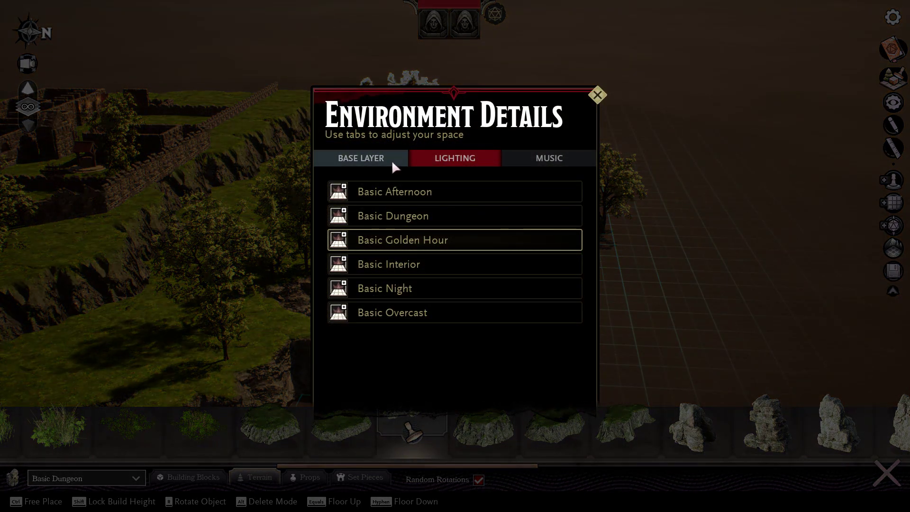
pyautogui.click(393, 161)
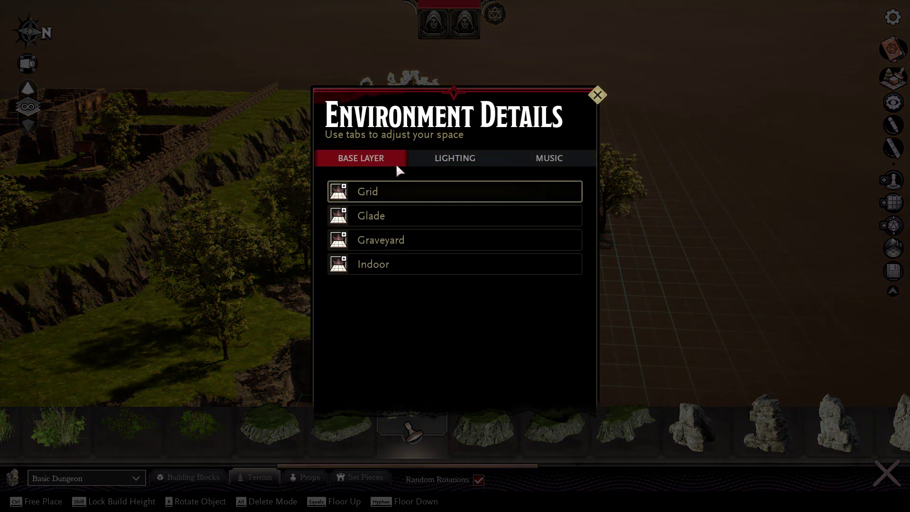
pyautogui.click(396, 215)
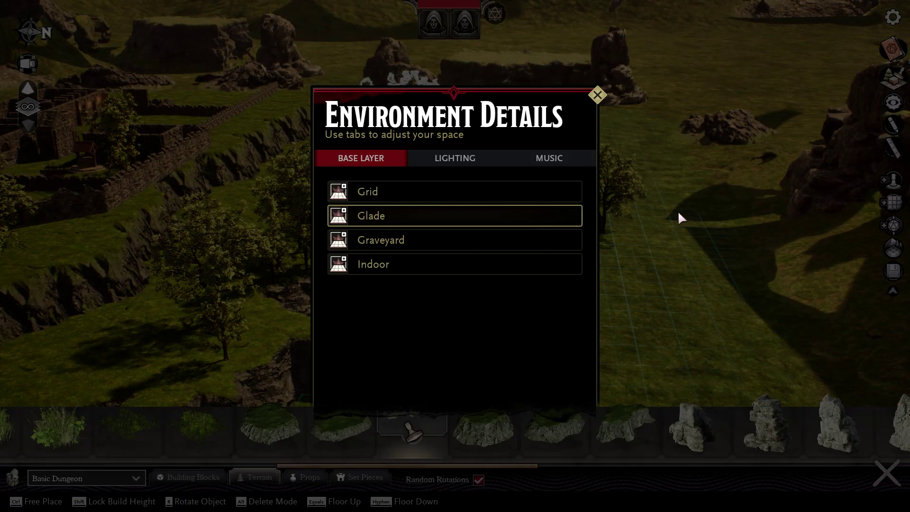
pyautogui.click(597, 95)
# Paint a winding dirt path across the low grass field between the lower cliff and the lone tree, using the plain dirt ground patch.
pyautogui.moveTo(413, 113); pyautogui.dragTo(549, 380, button='right')
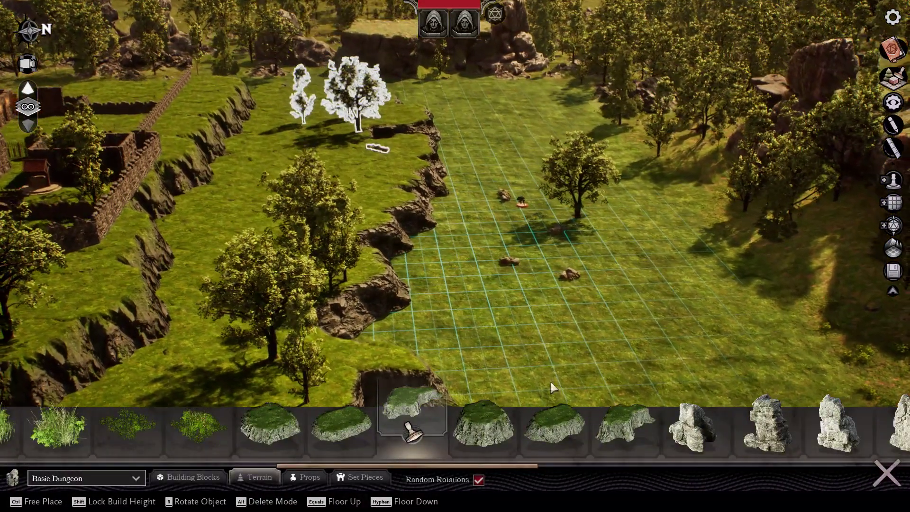
pyautogui.click(181, 479)
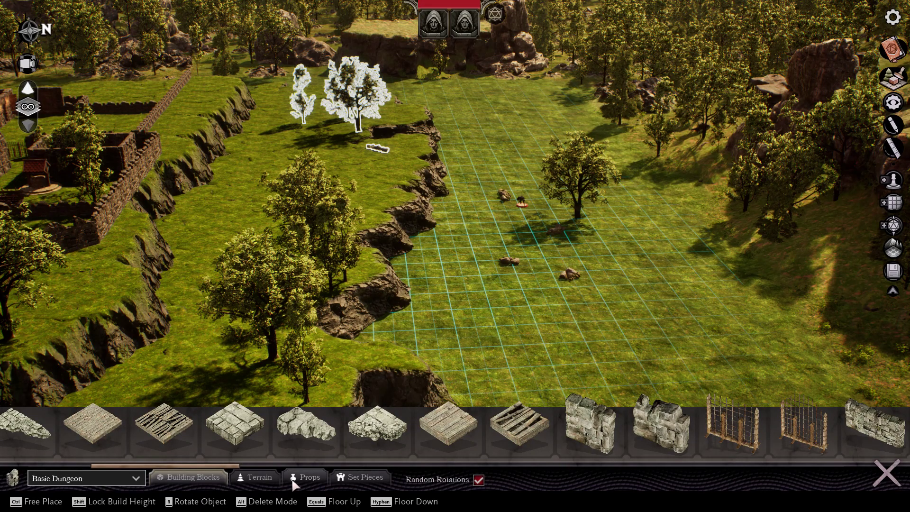
pyautogui.click(265, 479)
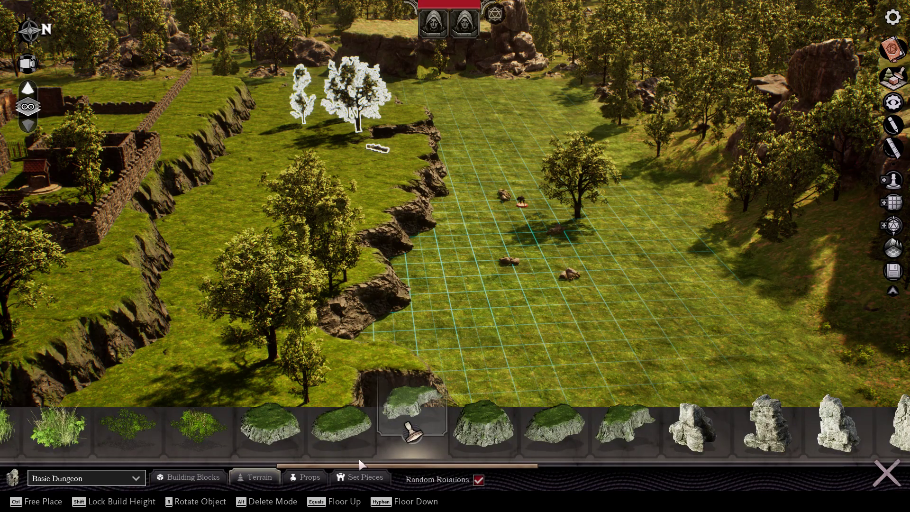
pyautogui.moveTo(361, 465); pyautogui.dragTo(85, 488)
pyautogui.click(65, 436)
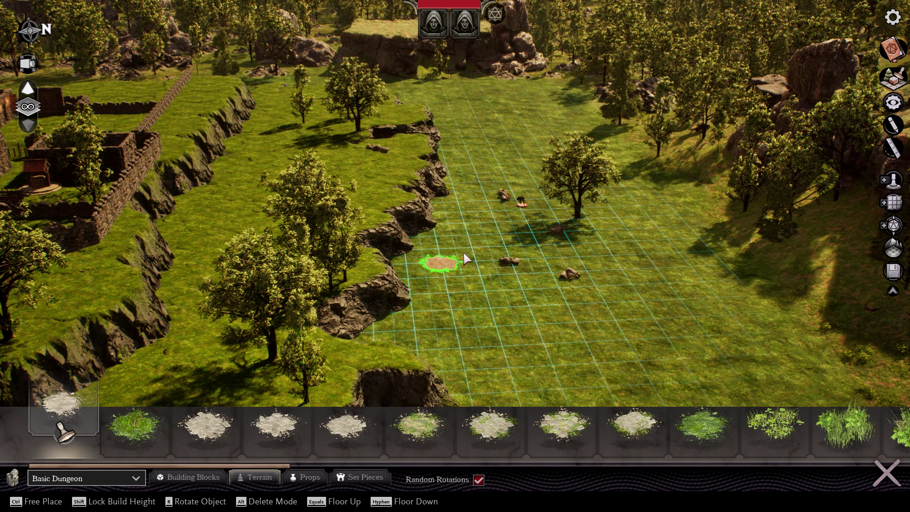
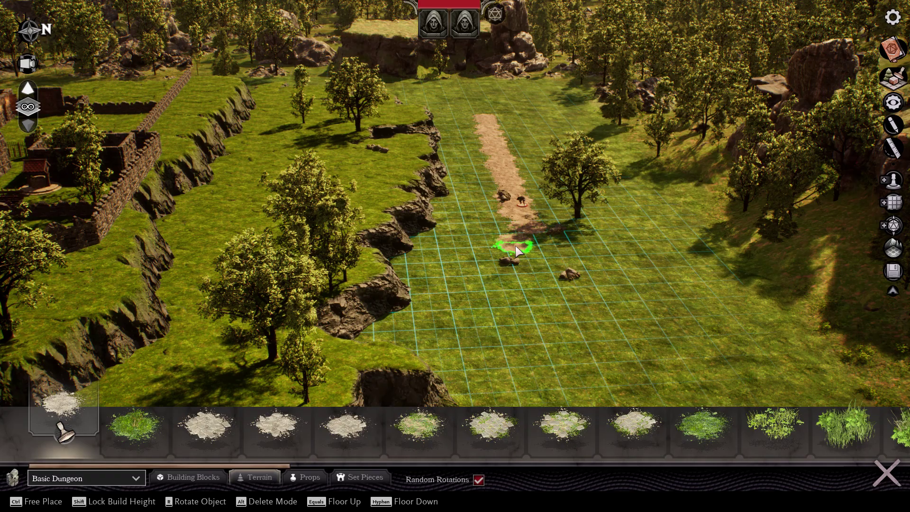
pyautogui.moveTo(526, 236)
pyautogui.mouseDown()
pyautogui.moveTo(511, 249)
pyautogui.moveTo(535, 264)
pyautogui.moveTo(526, 314)
pyautogui.moveTo(542, 362)
pyautogui.moveTo(535, 340)
pyautogui.moveTo(554, 374)
pyautogui.moveTo(587, 349)
pyautogui.mouseUp()
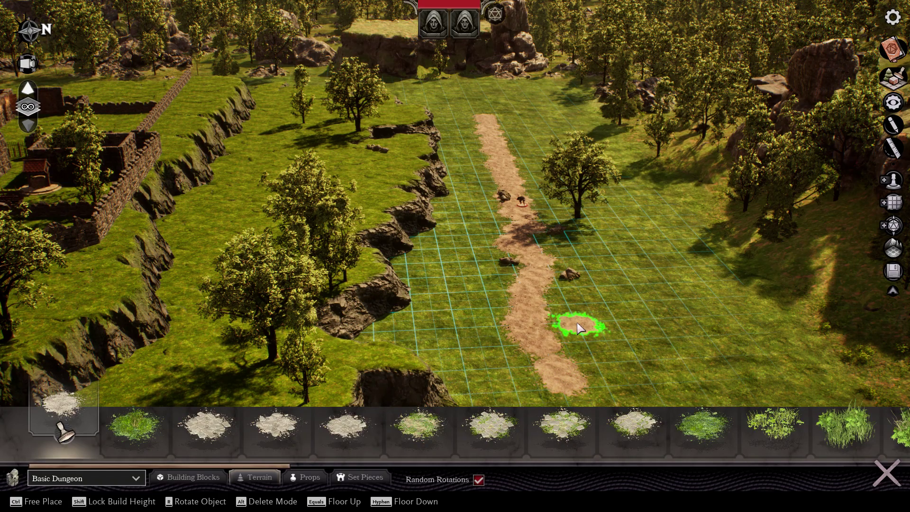
# Paint a dirt path on the plateau from the opening beside the walled yard, past the round tower, up to the small stone structure near the well.
pyautogui.press('s')
pyautogui.press('s')
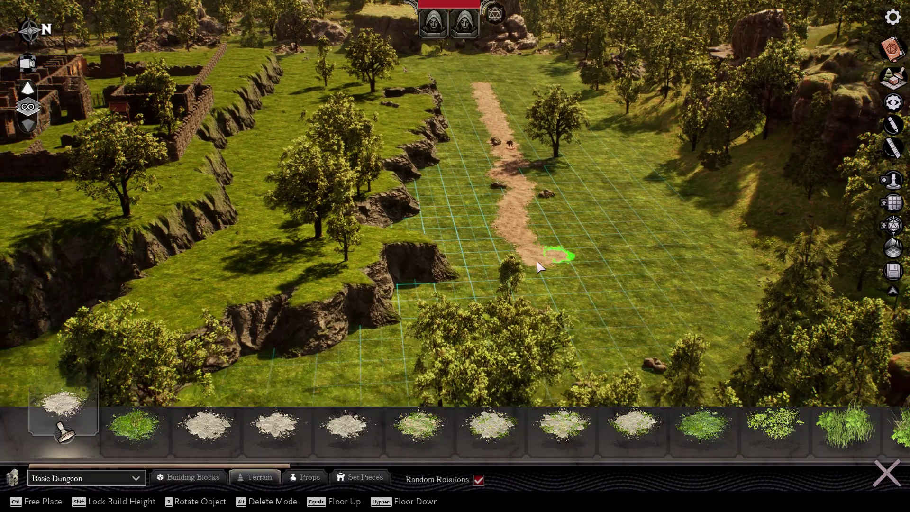
pyautogui.moveTo(564, 268); pyautogui.dragTo(564, 267, button='right')
pyautogui.press('w')
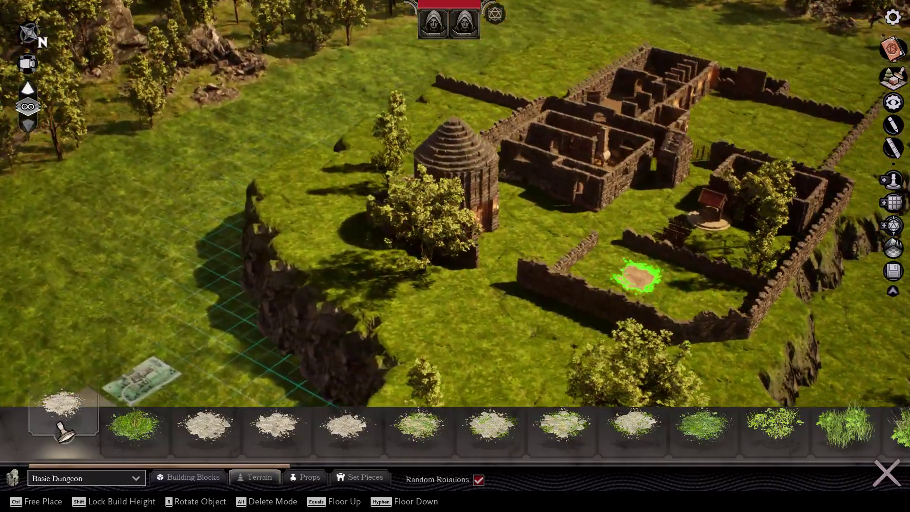
pyautogui.moveTo(637, 277); pyautogui.dragTo(636, 279, button='right')
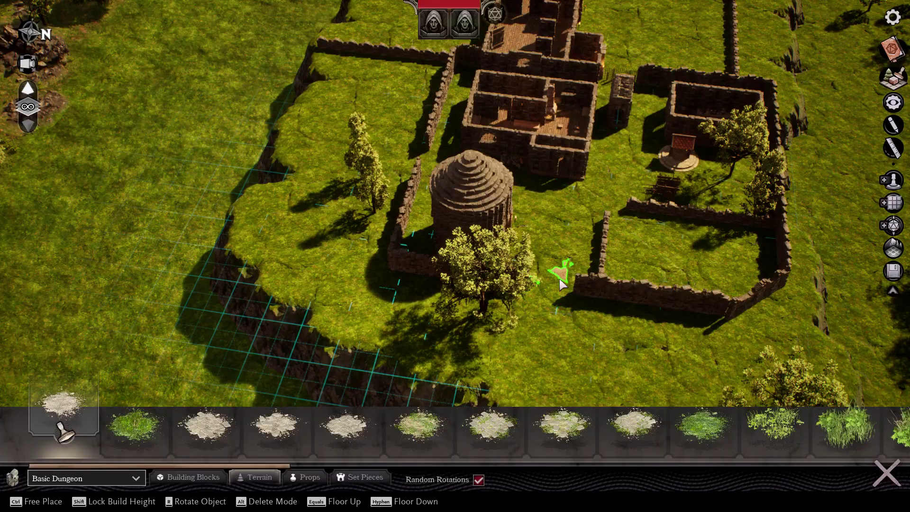
pyautogui.moveTo(554, 298)
pyautogui.mouseDown()
pyautogui.moveTo(555, 251)
pyautogui.moveTo(570, 213)
pyautogui.moveTo(600, 198)
pyautogui.moveTo(617, 140)
pyautogui.mouseUp()
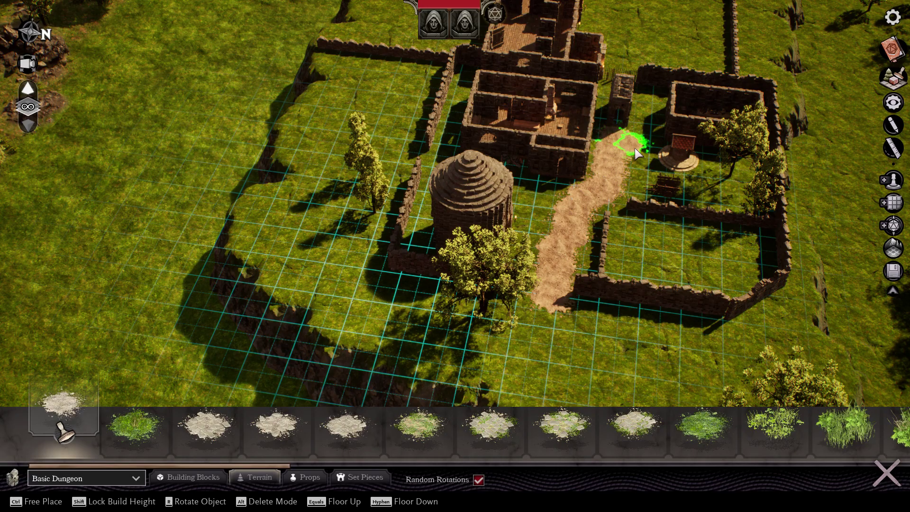
# Continue the dirt path past the steps along the long building, and paint a branch through the wall gap on the building's opposite side.
pyautogui.press('w')
pyautogui.moveTo(644, 162); pyautogui.dragTo(645, 165, button='right')
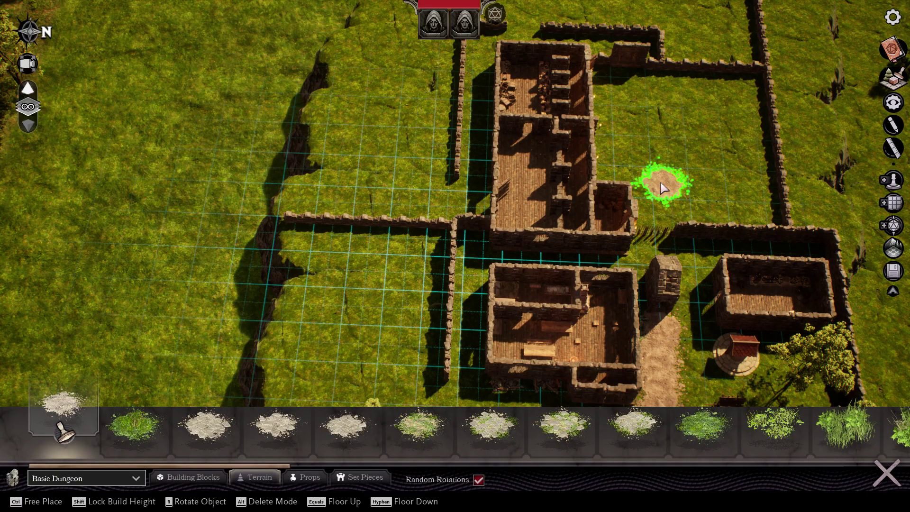
pyautogui.moveTo(649, 255)
pyautogui.mouseDown()
pyautogui.moveTo(648, 185)
pyautogui.moveTo(626, 85)
pyautogui.mouseUp()
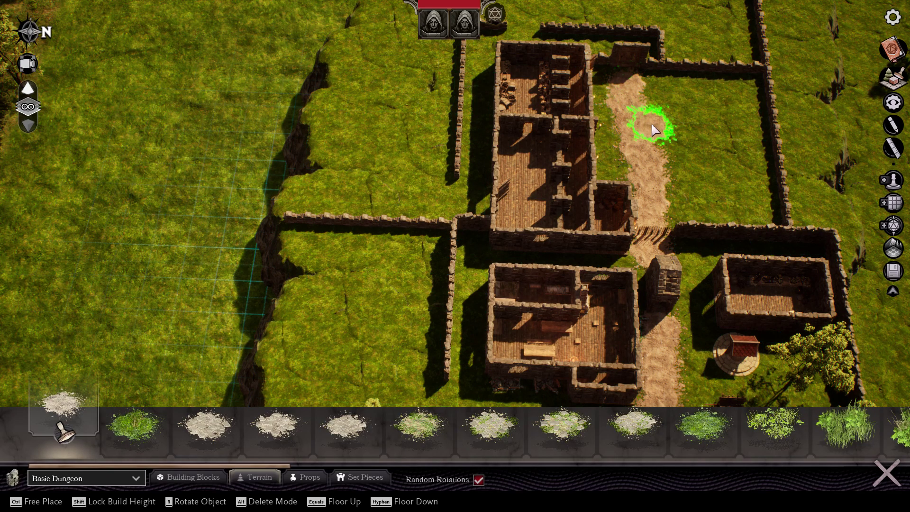
pyautogui.click(447, 201)
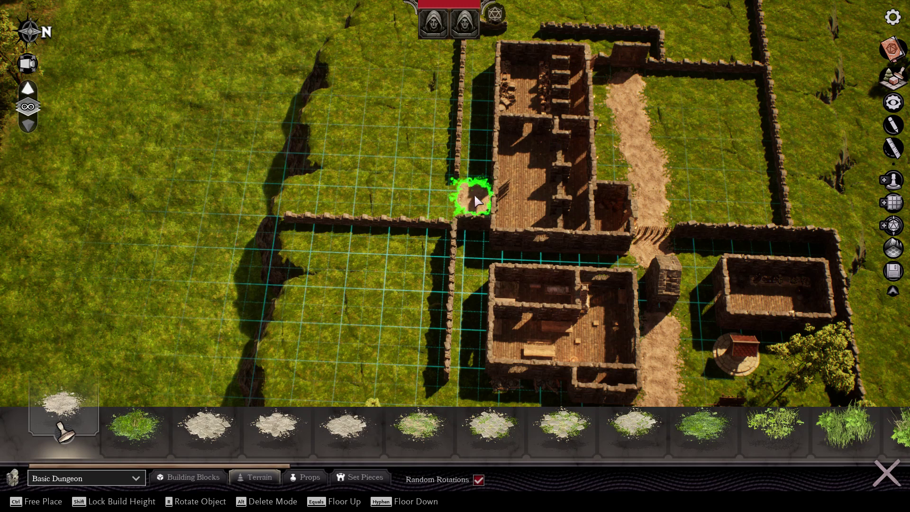
pyautogui.moveTo(475, 202); pyautogui.dragTo(311, 205)
# Paint a dirt branch from the main path behind the round tower and out through the gap in the garden wall.
pyautogui.moveTo(635, 184)
pyautogui.mouseDown(button='right')
pyautogui.moveTo(635, 173)
pyautogui.moveTo(612, 179)
pyautogui.moveTo(635, 174)
pyautogui.moveTo(653, 187)
pyautogui.moveTo(639, 199)
pyautogui.moveTo(637, 180)
pyautogui.moveTo(626, 177)
pyautogui.mouseUp(button='right')
pyautogui.scroll(-3, 626, 174)
pyautogui.scroll(3, 349, 191)
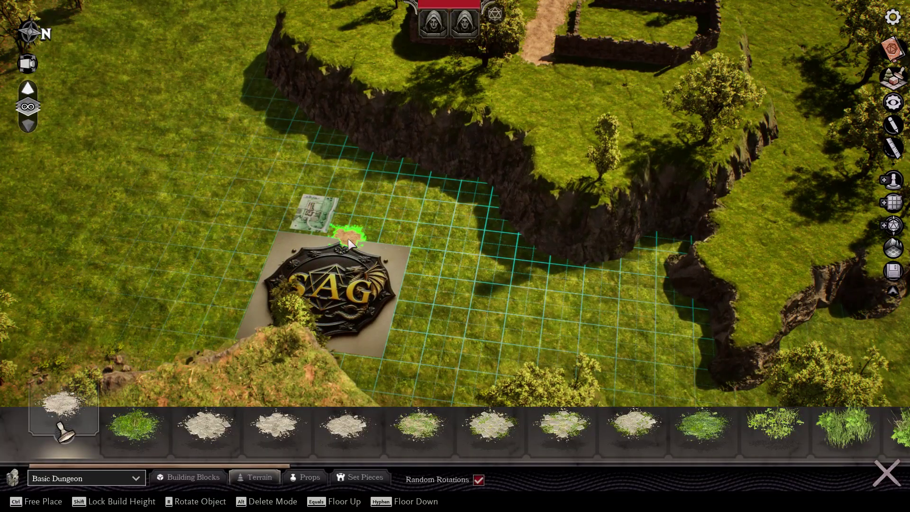
pyautogui.scroll(2, 403, 232)
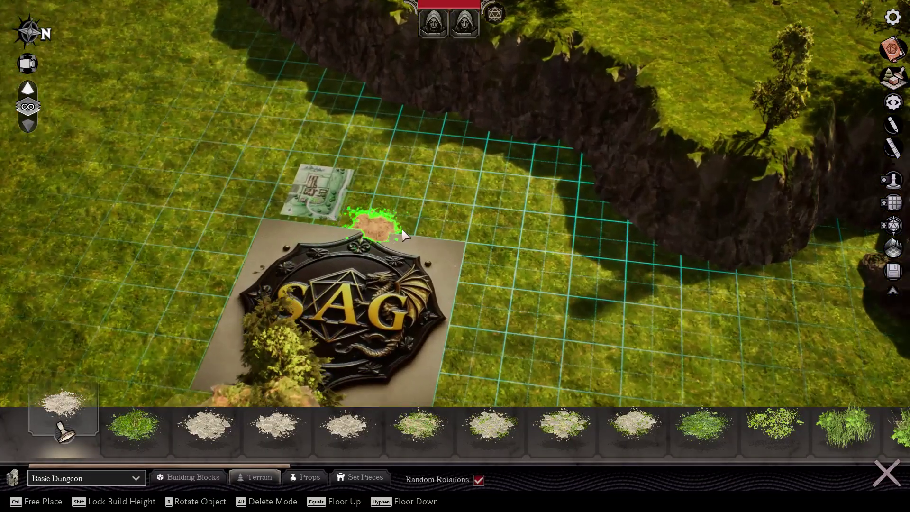
pyautogui.scroll(1, 402, 235)
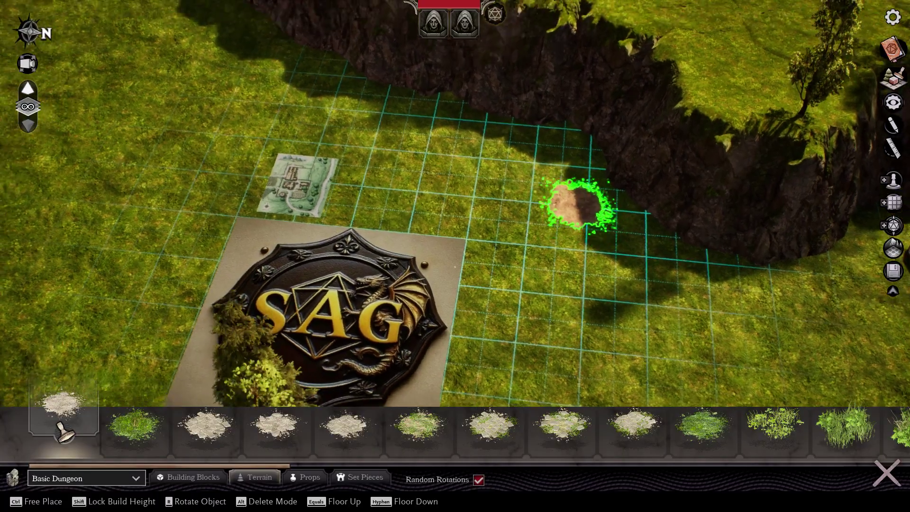
pyautogui.press('w')
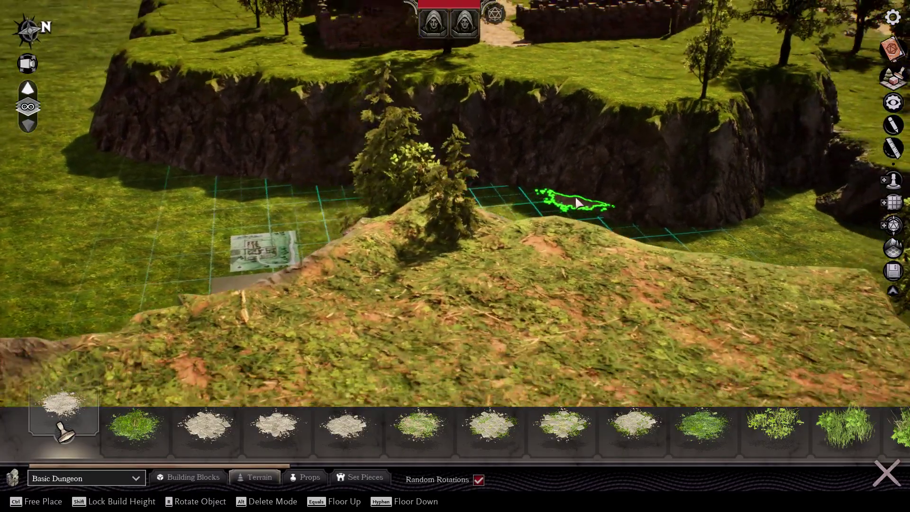
pyautogui.scroll(-5, 576, 238)
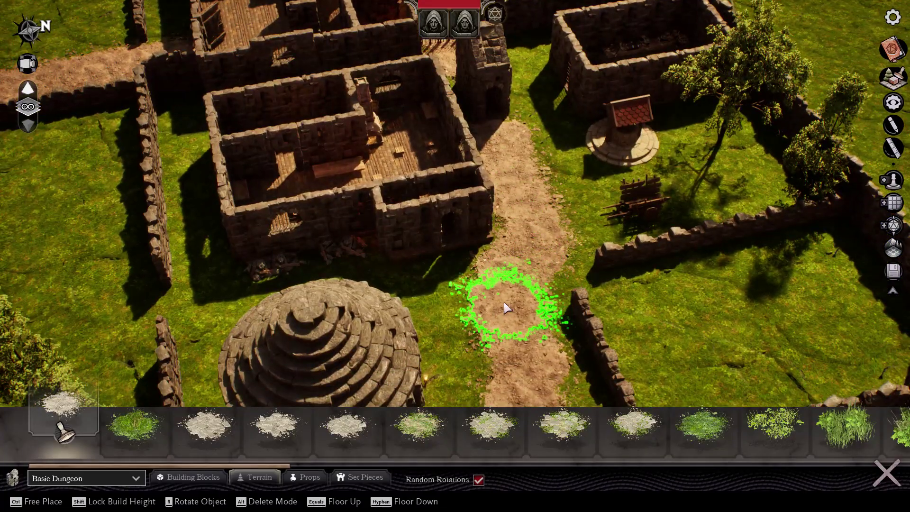
pyautogui.moveTo(493, 303)
pyautogui.mouseDown()
pyautogui.moveTo(312, 297)
pyautogui.moveTo(73, 330)
pyautogui.moveTo(19, 327)
pyautogui.moveTo(395, 290)
pyautogui.moveTo(491, 328)
pyautogui.mouseUp()
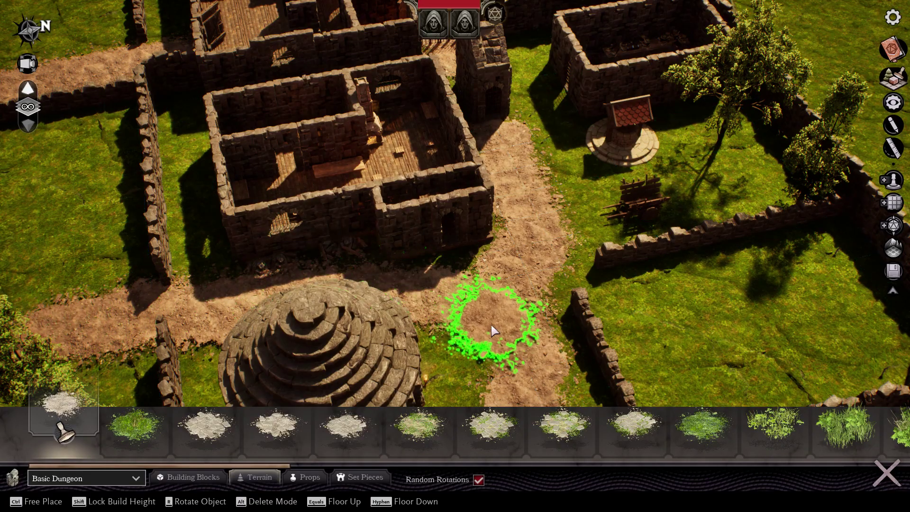
# Extend the main dirt path from the walled yard's corner between the two trees to the plateau's cliff edge.
pyautogui.press('s')
pyautogui.moveTo(586, 287); pyautogui.dragTo(571, 290, button='right')
pyautogui.press('s')
pyautogui.press('s')
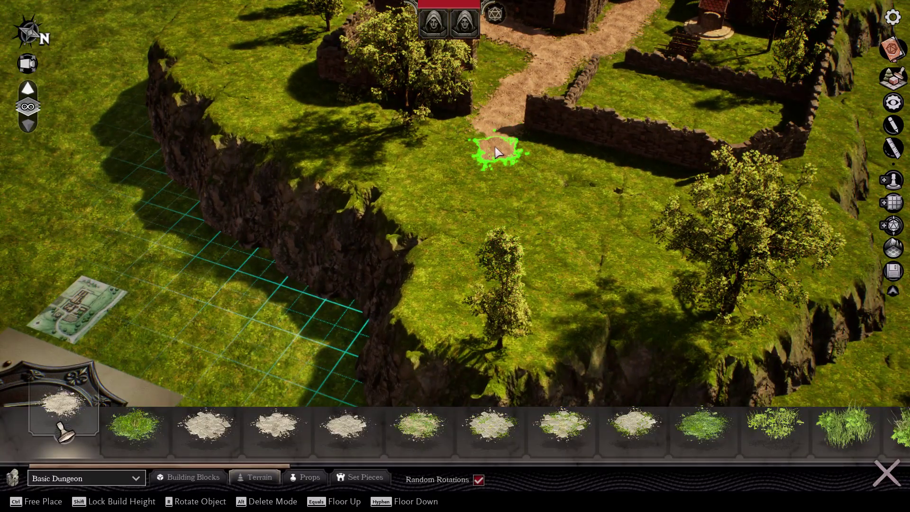
pyautogui.click(515, 177)
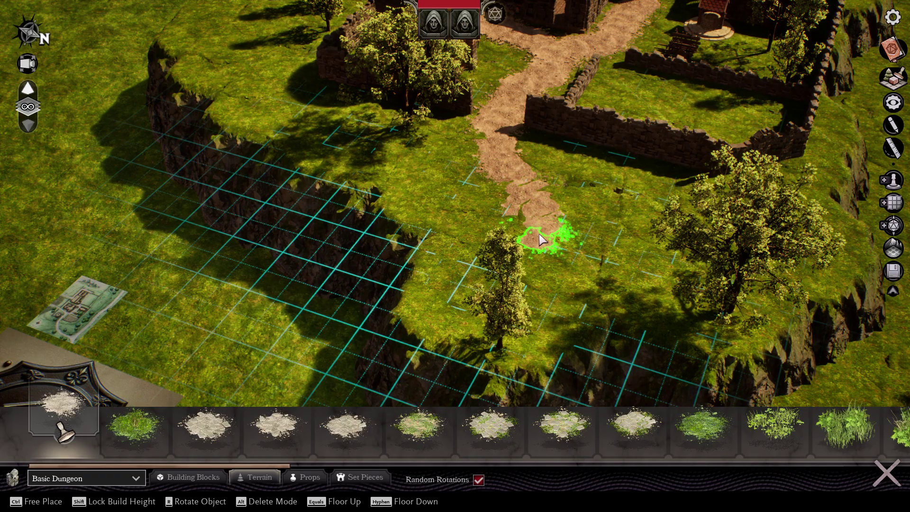
pyautogui.moveTo(571, 298); pyautogui.dragTo(572, 265)
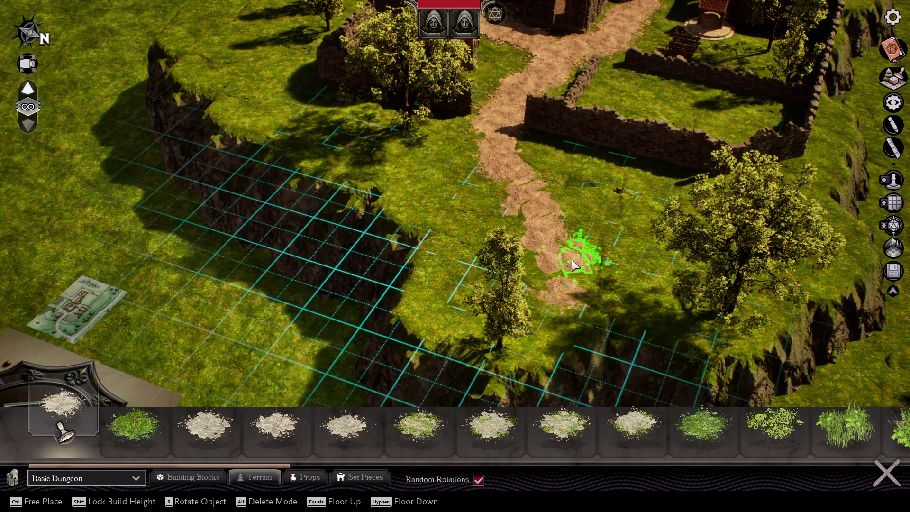
pyautogui.click(596, 300)
# Place small round grassy cliff pieces as descending ledges from the dirt path's end at the plateau edge down to the lower cliff level.
pyautogui.press('s')
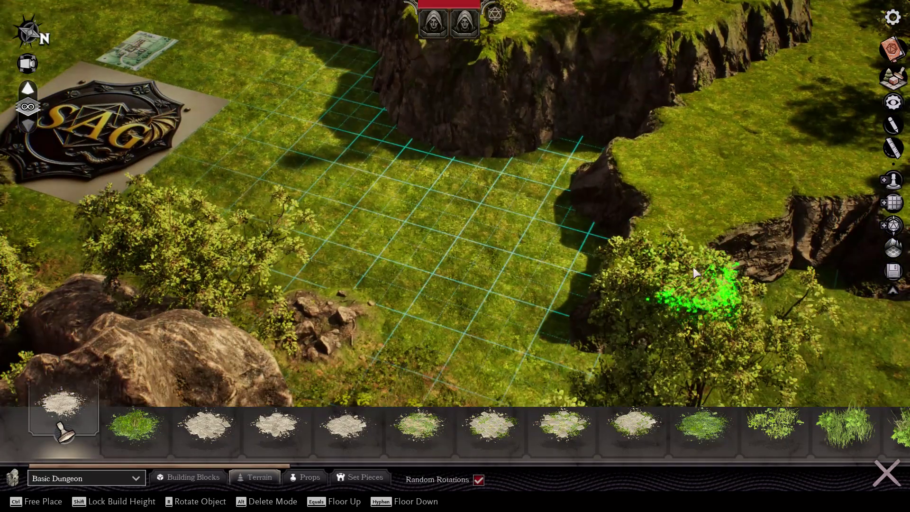
pyautogui.press('w')
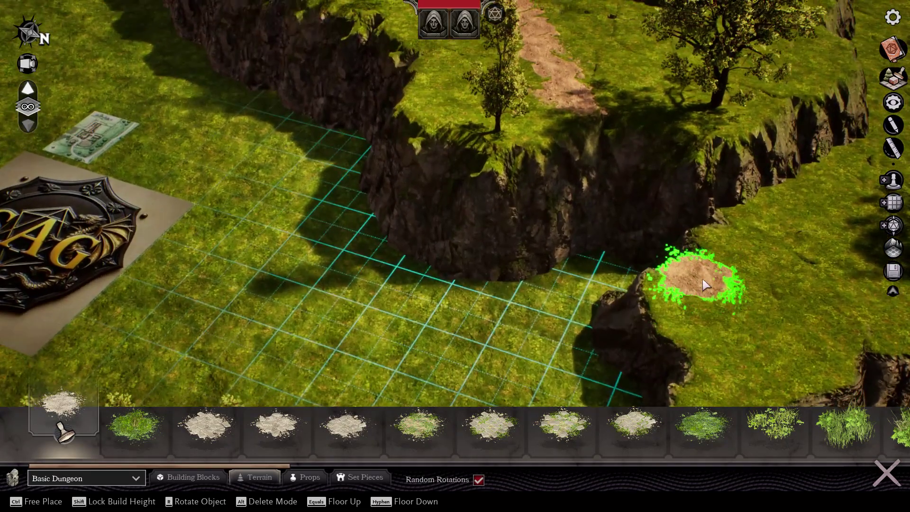
pyautogui.click(310, 479)
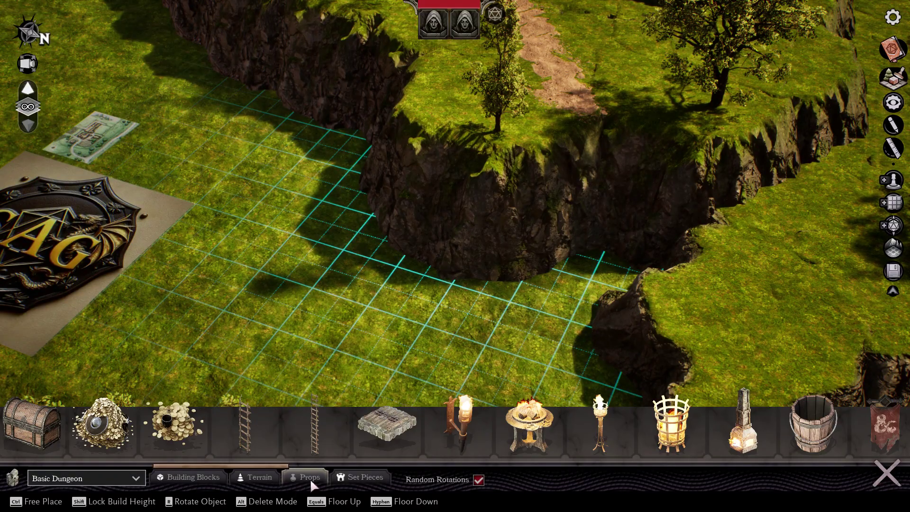
pyautogui.click(246, 477)
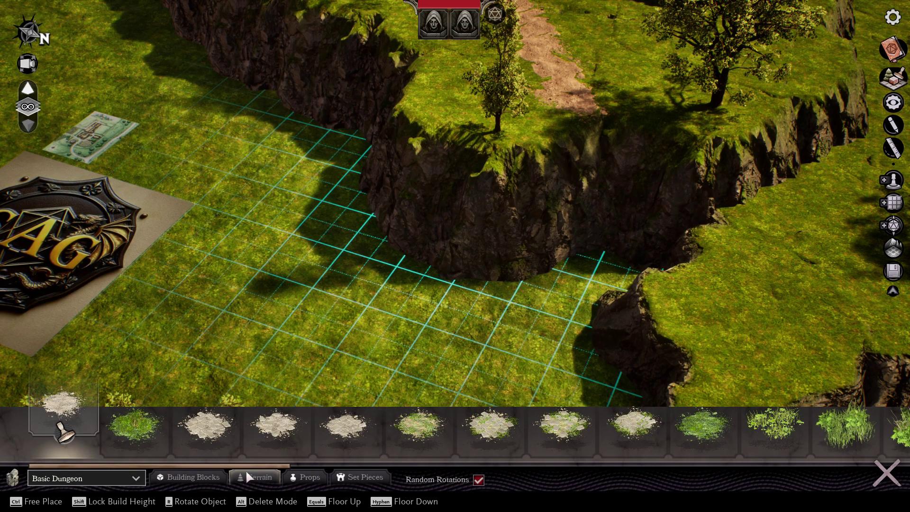
pyautogui.moveTo(254, 466); pyautogui.dragTo(503, 447)
pyautogui.click(570, 433)
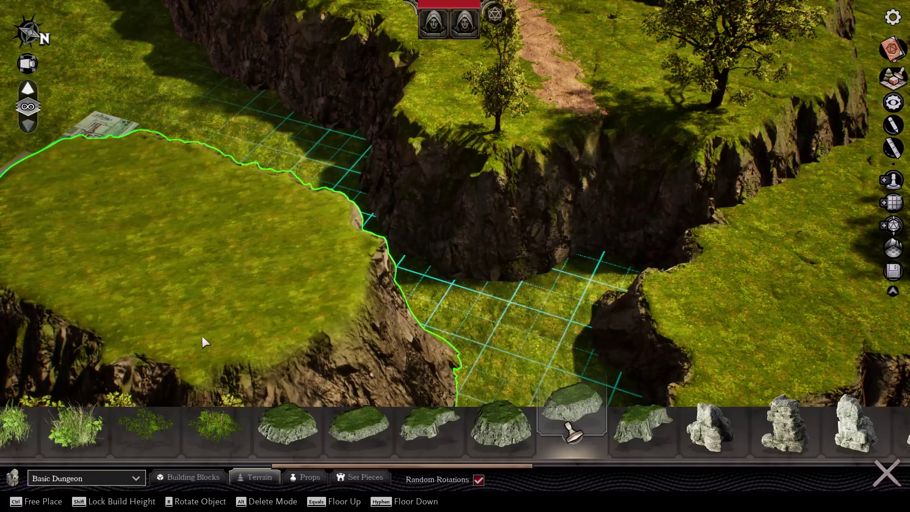
pyautogui.press('s')
pyautogui.press('s')
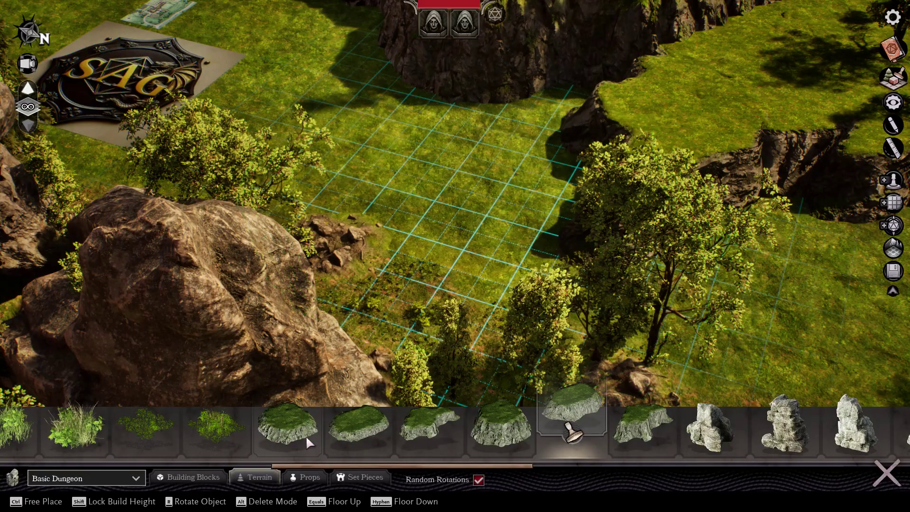
pyautogui.click(306, 435)
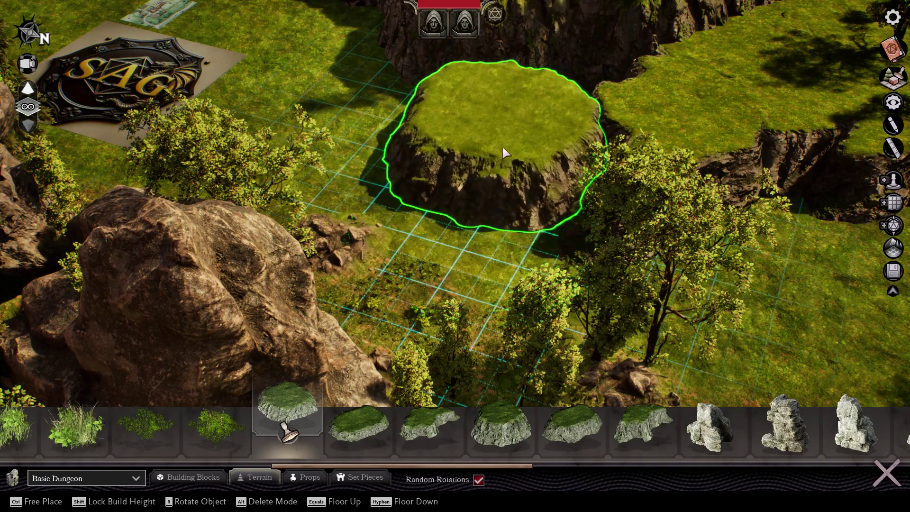
pyautogui.click(577, 95)
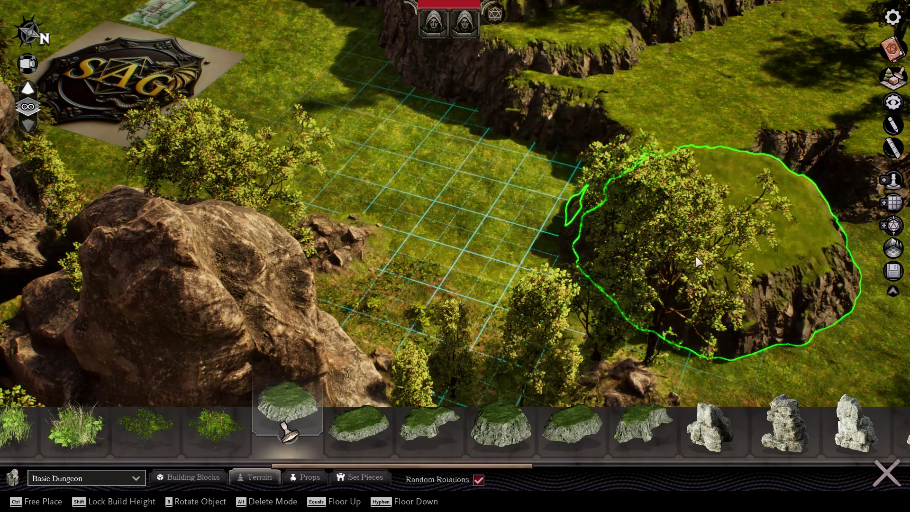
# Paint the dirt path down over the new ledges and along the lower cliff level to its outer edge.
pyautogui.scroll(-3, 478, 226)
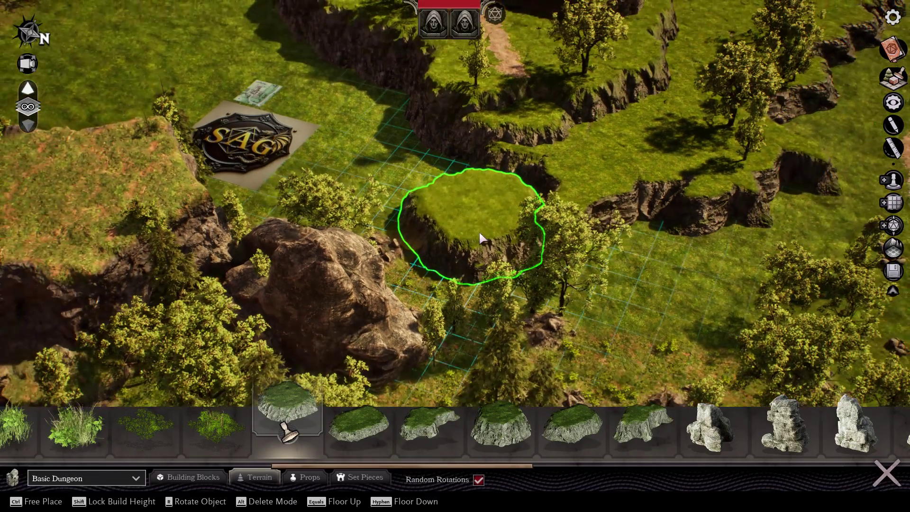
pyautogui.moveTo(564, 256)
pyautogui.mouseDown(button='right')
pyautogui.moveTo(564, 235)
pyautogui.moveTo(565, 248)
pyautogui.mouseUp(button='right')
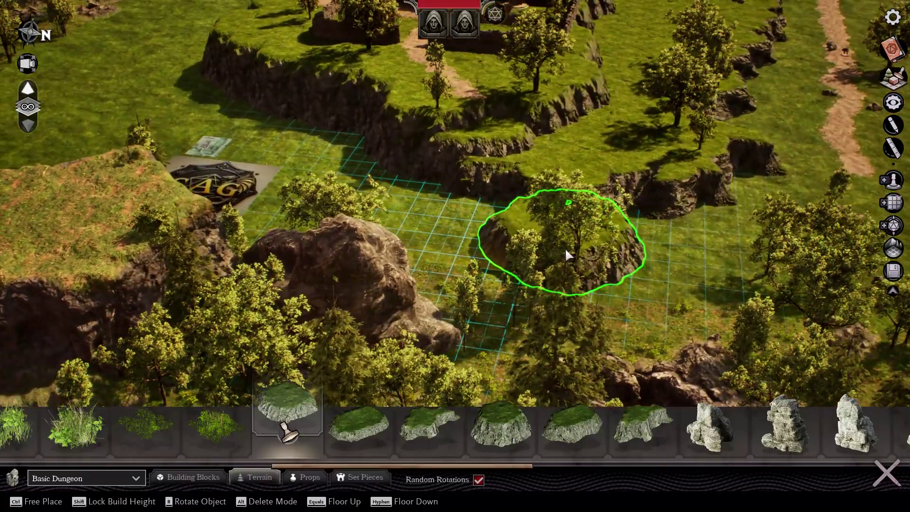
pyautogui.press('q')
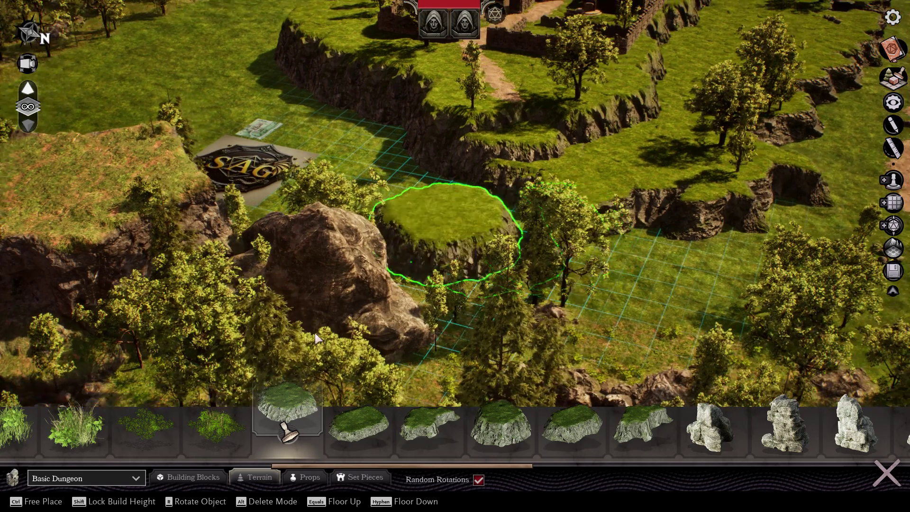
pyautogui.moveTo(343, 467); pyautogui.dragTo(89, 487)
pyautogui.click(69, 436)
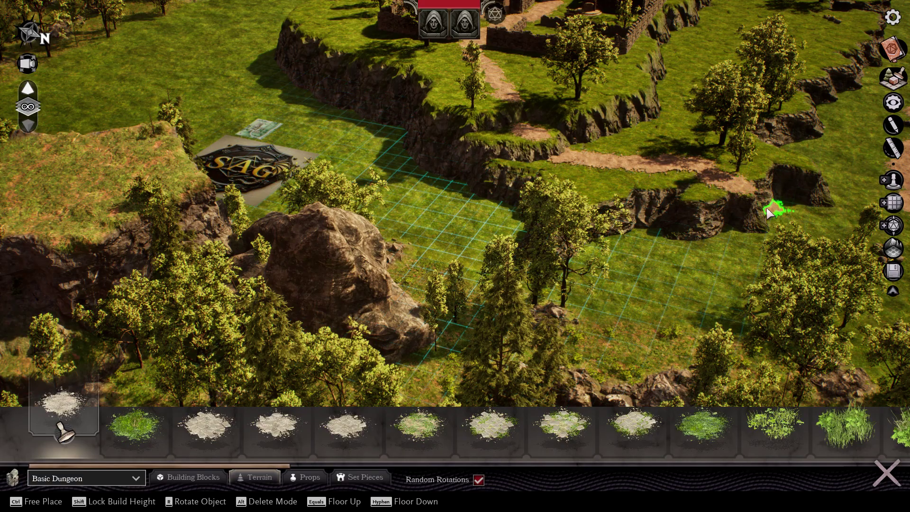
# Paint dirt on the ground from the foot of the lower cliff to the road, and extend the road past the junction toward the rocks.
pyautogui.press('e')
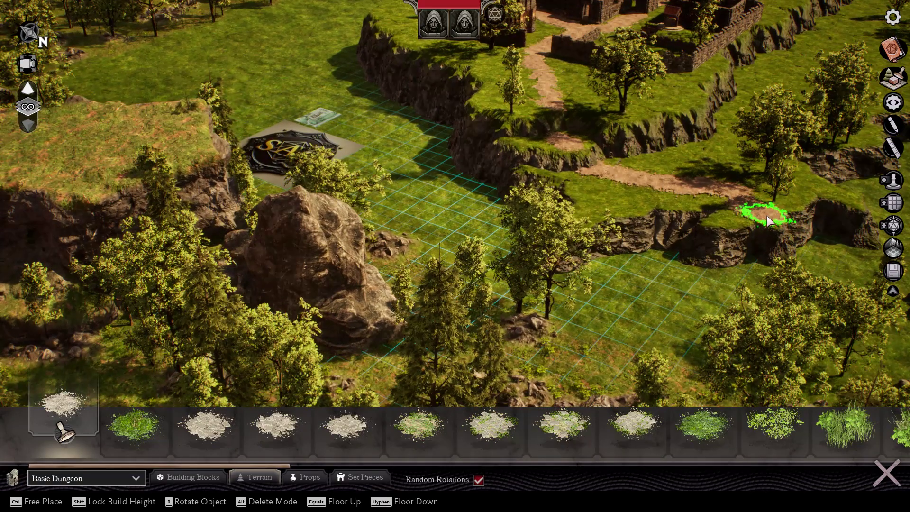
pyautogui.click(766, 219)
pyautogui.press('d')
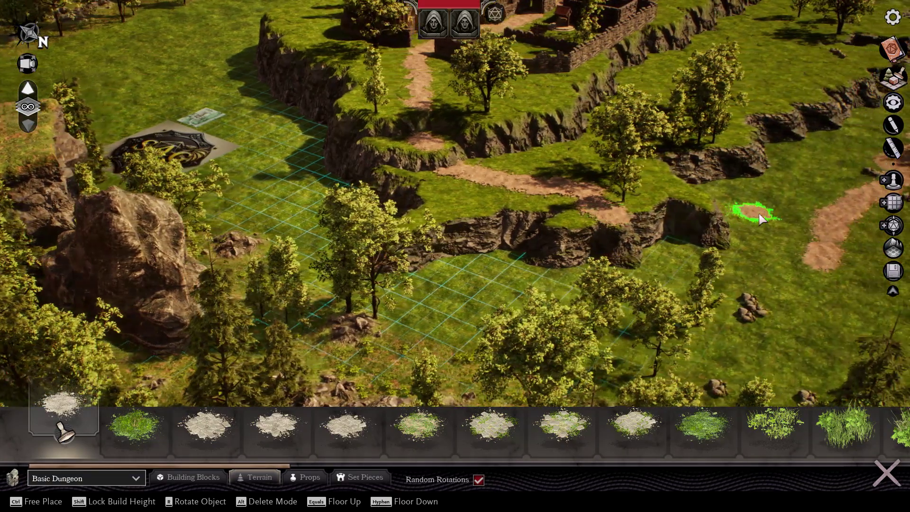
pyautogui.press('s')
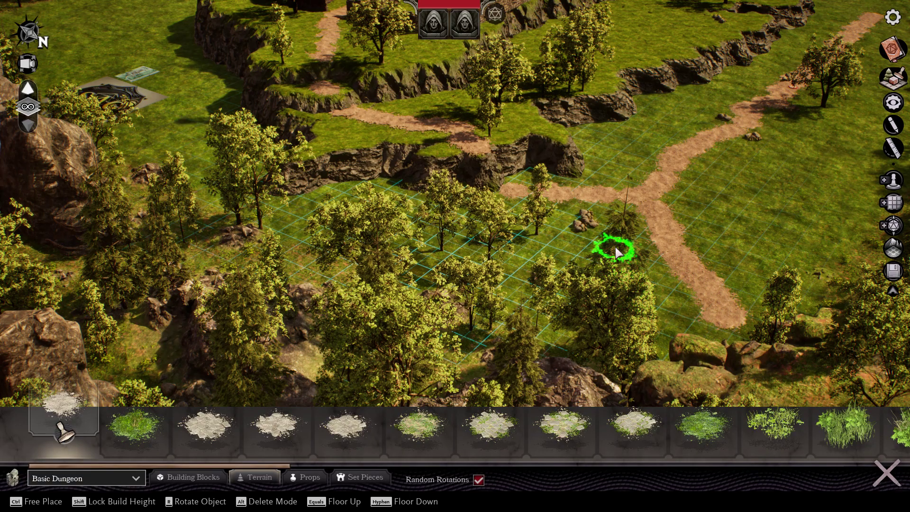
# Examine the small reference map lying on the grass beside the plateau and compare it with the built scene.
pyautogui.press('a')
pyautogui.press('w')
pyautogui.press('a')
pyautogui.moveTo(425, 263); pyautogui.dragTo(376, 257, button='right')
pyautogui.press('w')
pyautogui.press('a')
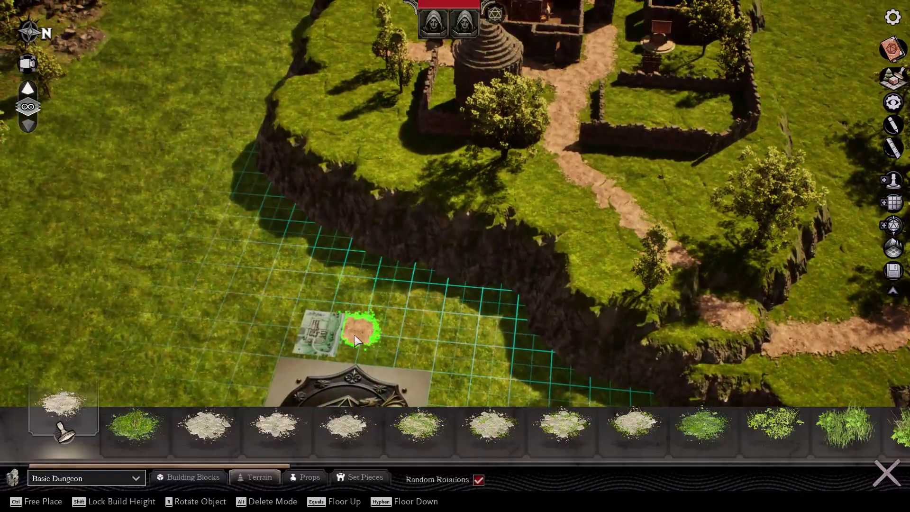
pyautogui.scroll(5, 354, 333)
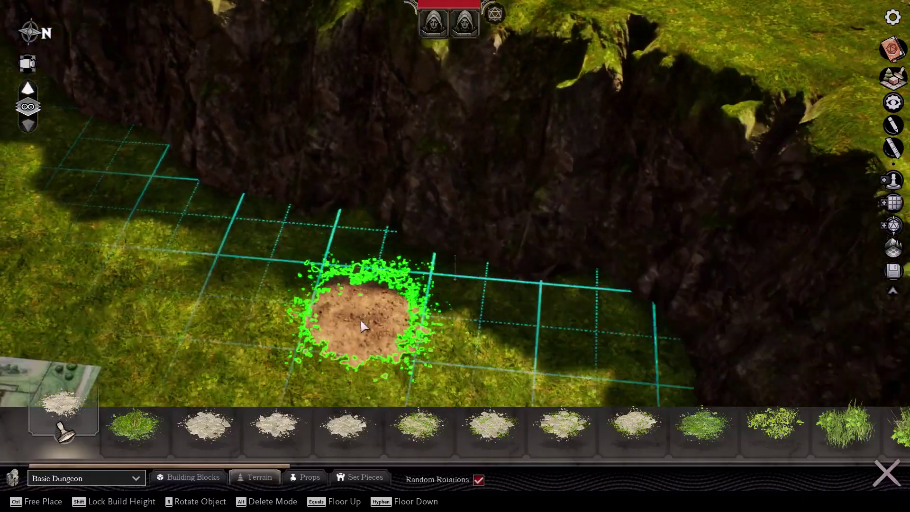
pyautogui.scroll(-3, 361, 326)
pyautogui.press('a')
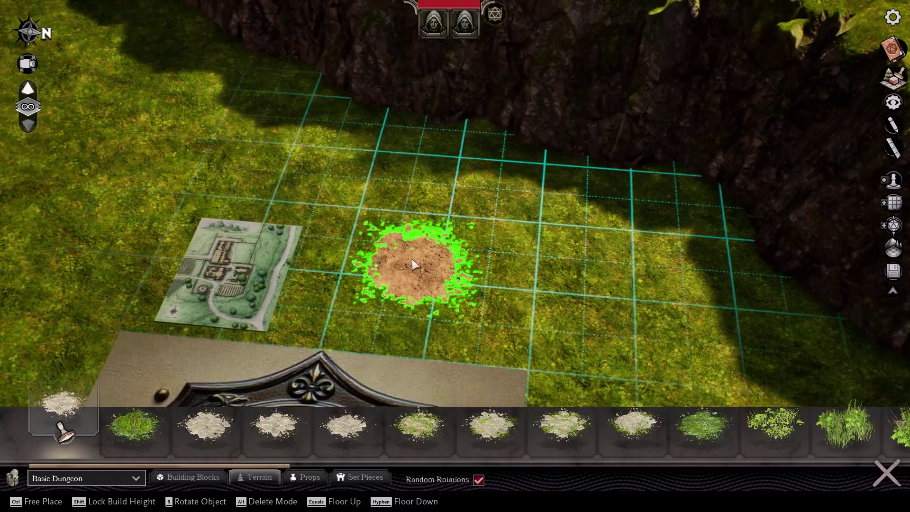
pyautogui.scroll(-5, 412, 264)
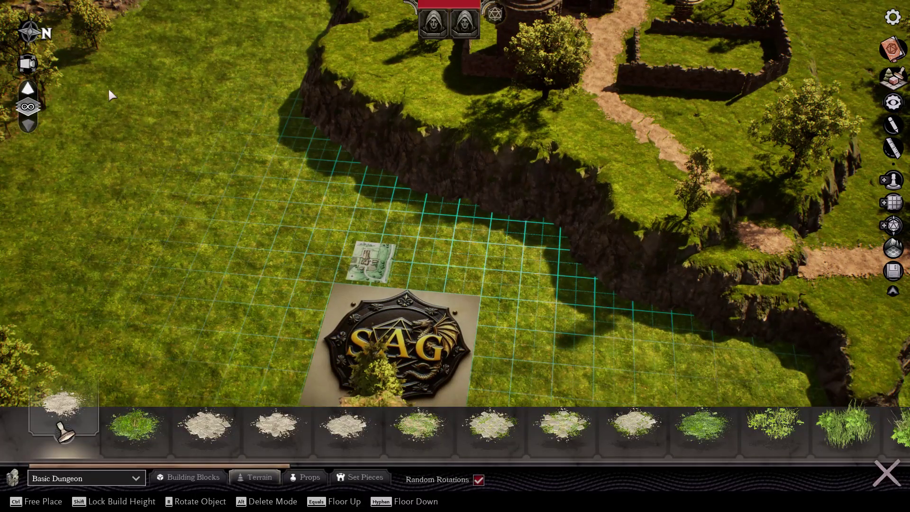
# Hide the build interface and survey the ruins, plateau cliffs and dirt paths from above.
pyautogui.click(28, 64)
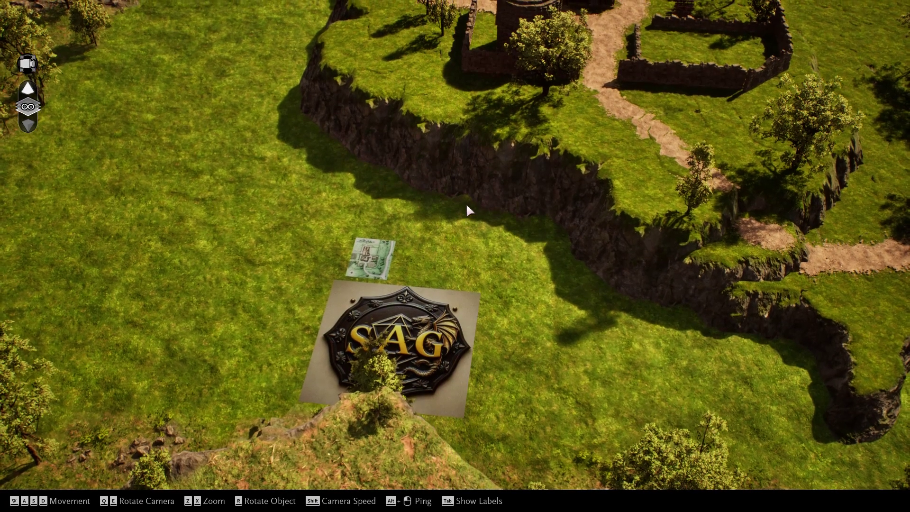
pyautogui.press('w')
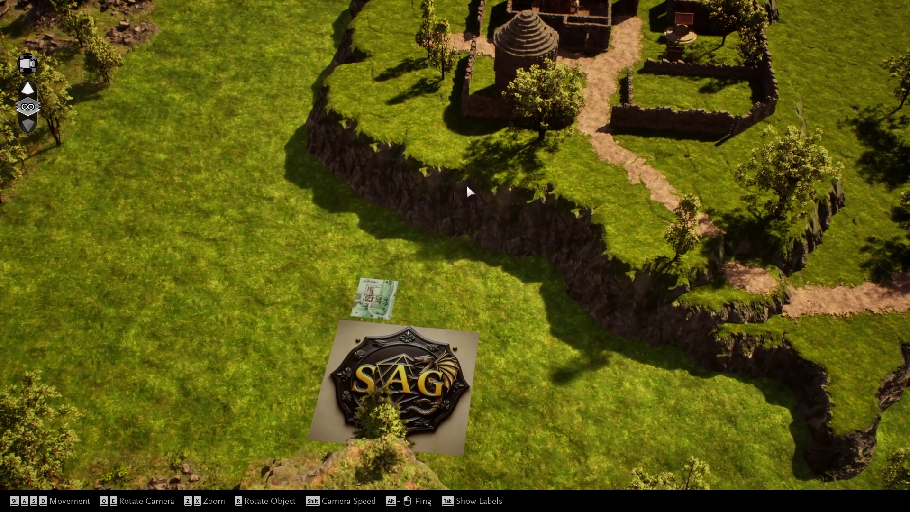
pyautogui.press('w')
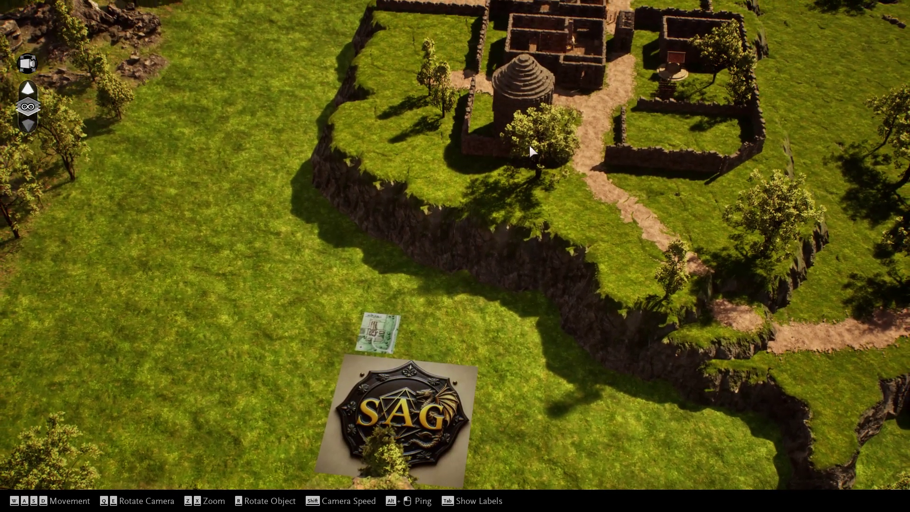
pyautogui.press('w')
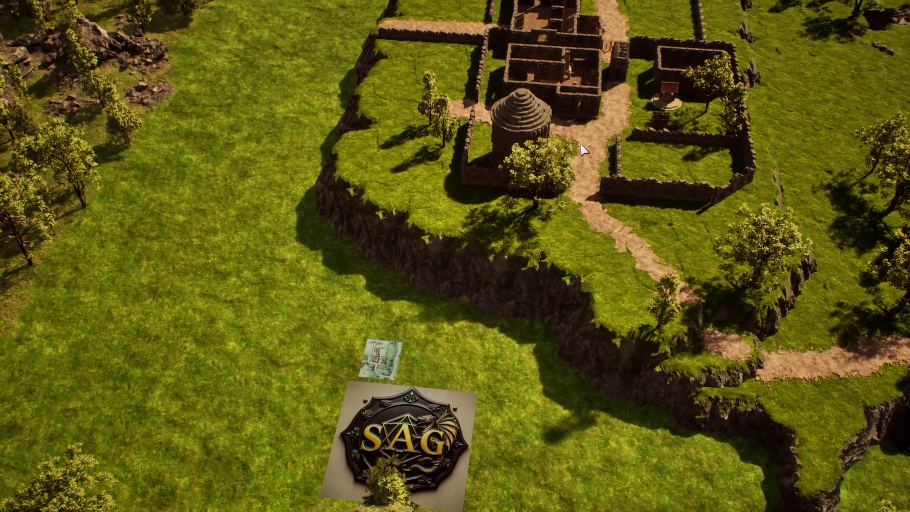
pyautogui.press('w')
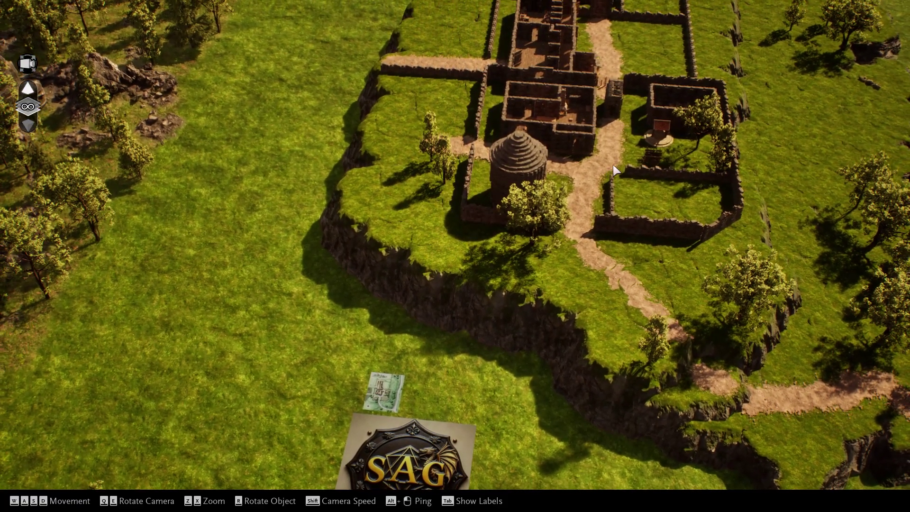
pyautogui.press('w')
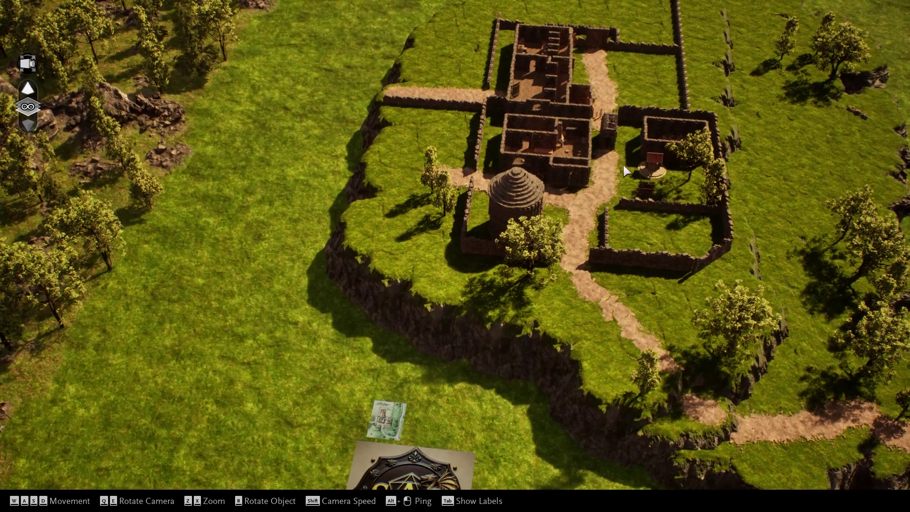
pyautogui.press('w')
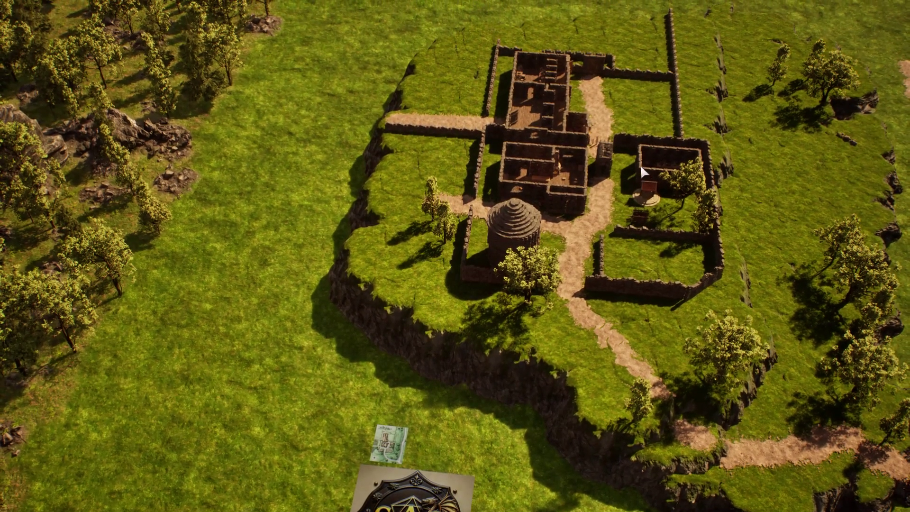
pyautogui.press('w')
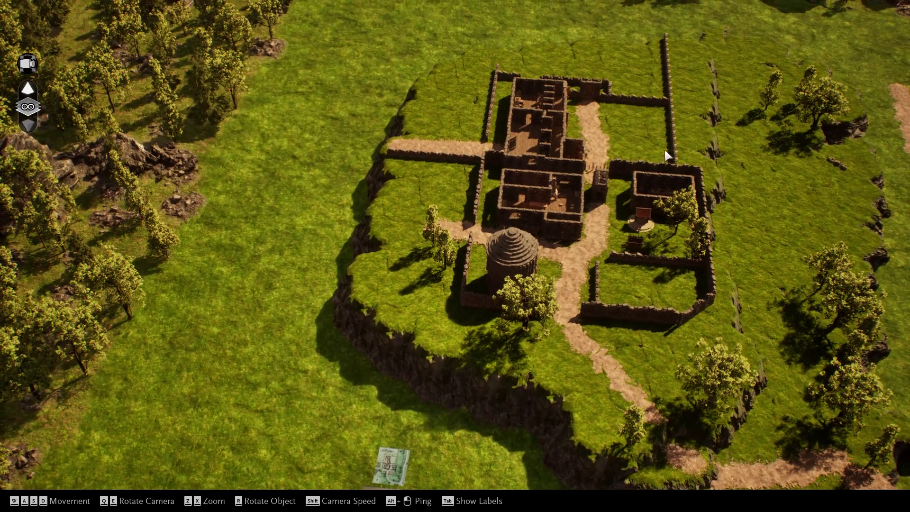
pyautogui.press('w')
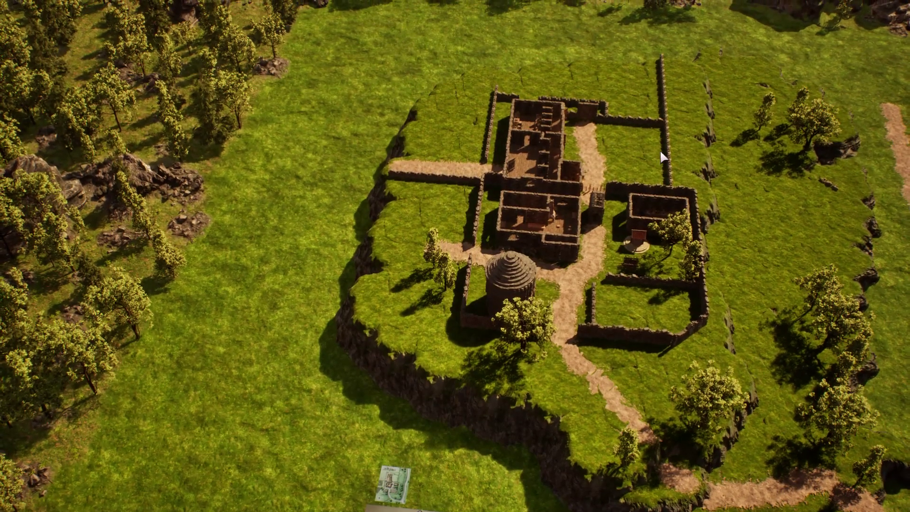
pyautogui.press('d')
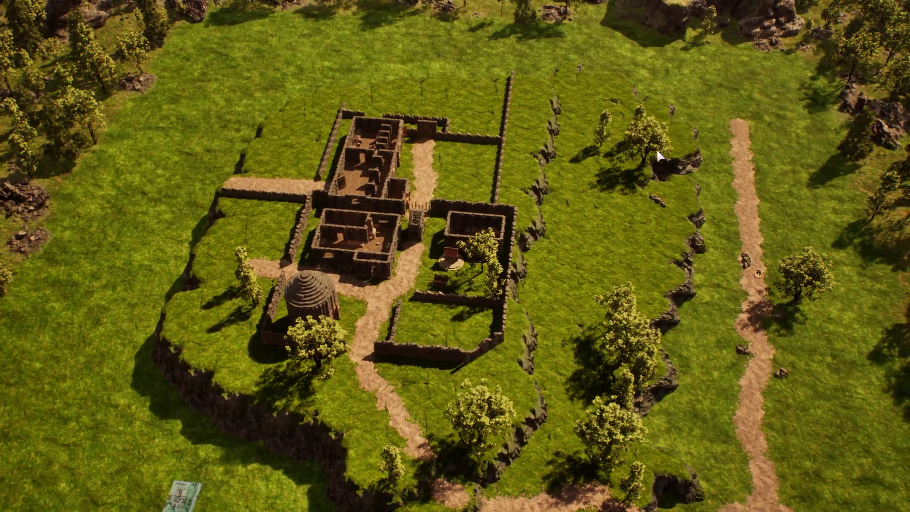
pyautogui.press('s')
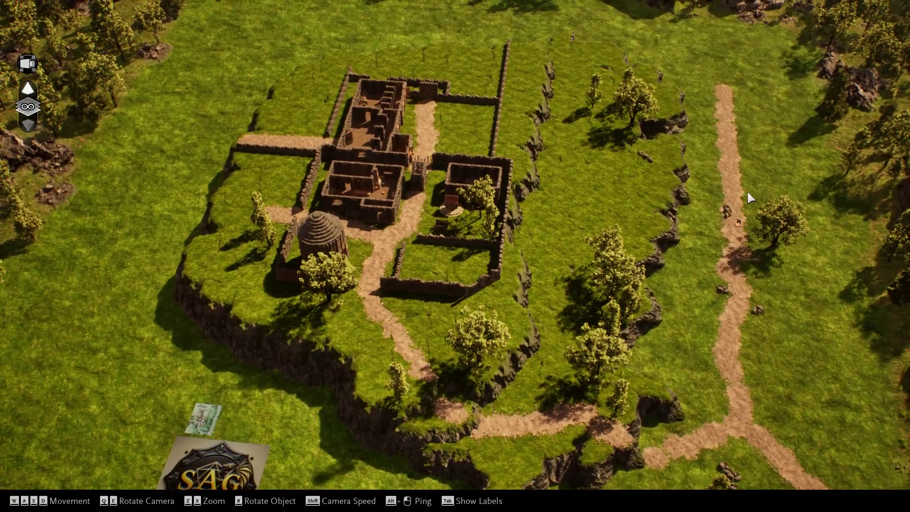
# Examine the dirt road outside the lower cliff level and the open grass around its far end.
pyautogui.moveTo(746, 190)
pyautogui.mouseDown(button='right')
pyautogui.moveTo(530, 191)
pyautogui.moveTo(747, 184)
pyautogui.mouseUp(button='right')
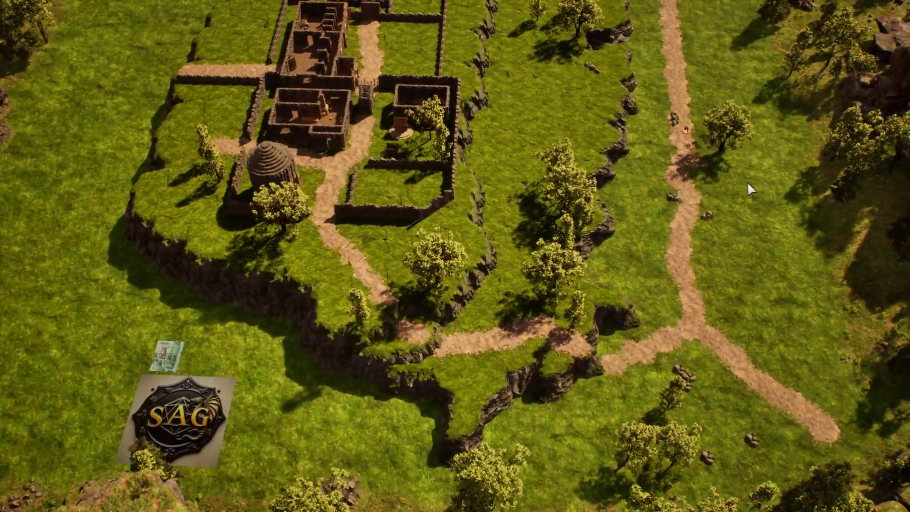
pyautogui.press('w')
pyautogui.press('w')
pyautogui.moveTo(668, 135); pyautogui.dragTo(744, 156, button='right')
pyautogui.press('w')
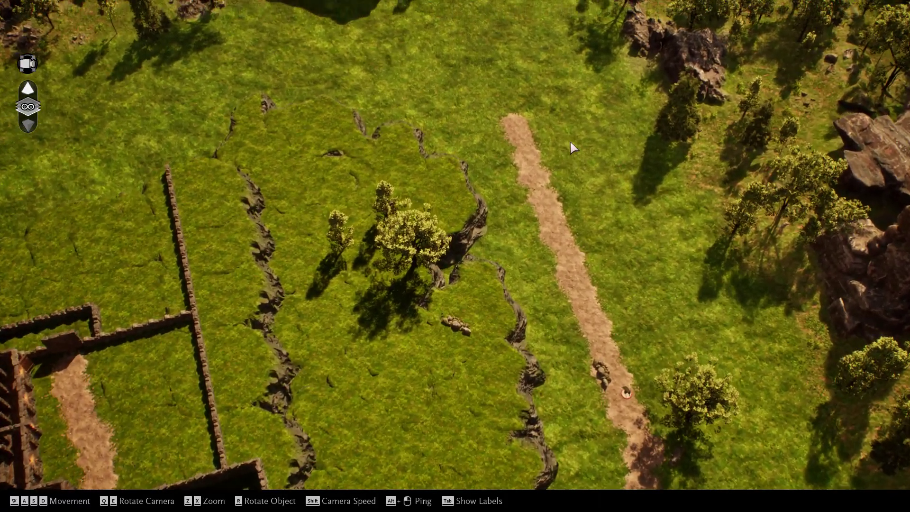
pyautogui.scroll(1, 551, 190)
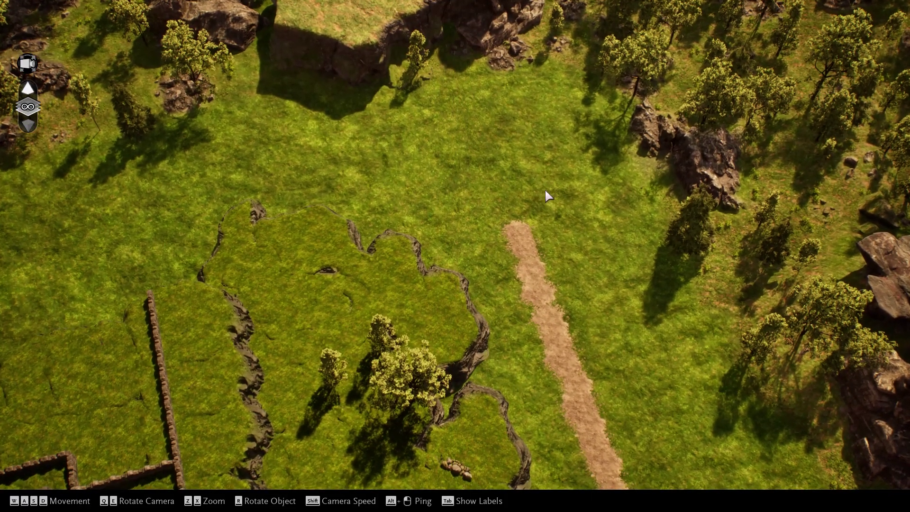
pyautogui.scroll(2, 534, 207)
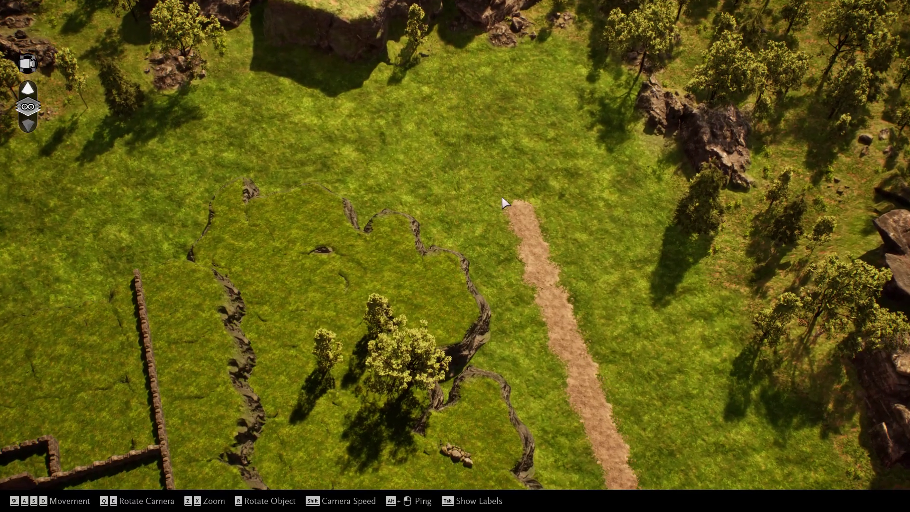
pyautogui.scroll(2, 479, 192)
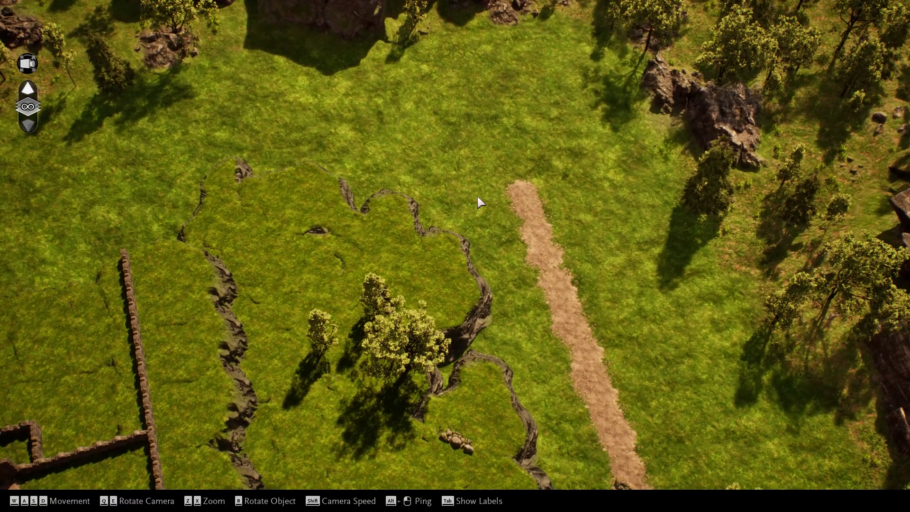
# Survey the dirt road from above, from its far ends through the junction to the trees and boulders beside it.
pyautogui.press('h')
pyautogui.press('h')
pyautogui.scroll(2, 470, 188)
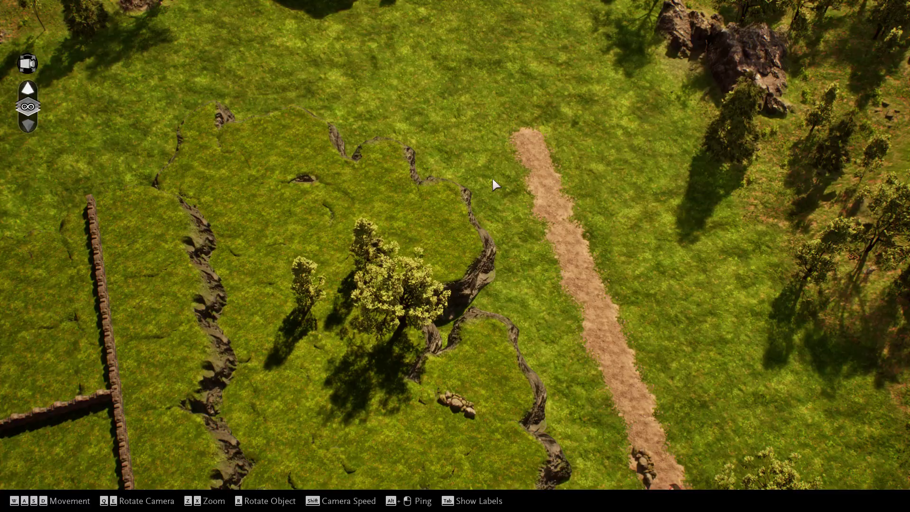
pyautogui.moveTo(491, 179); pyautogui.dragTo(786, 180, button='right')
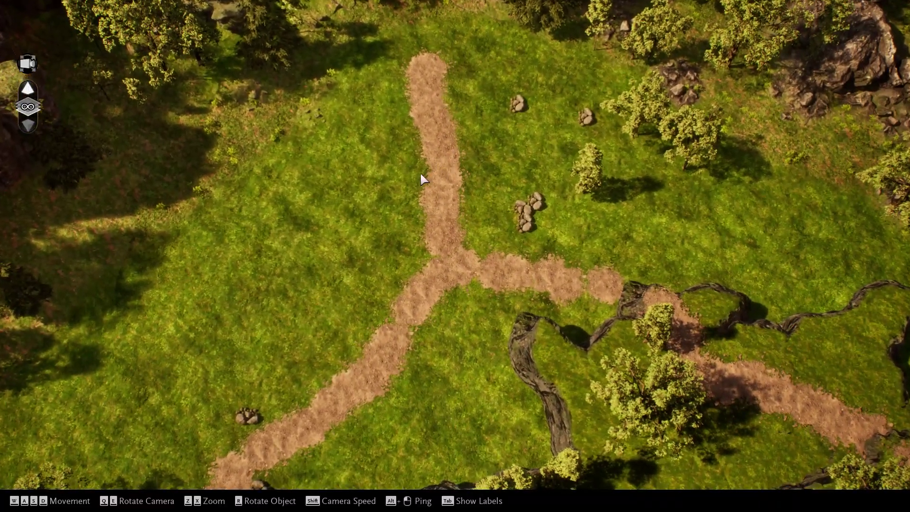
pyautogui.scroll(-2, 420, 171)
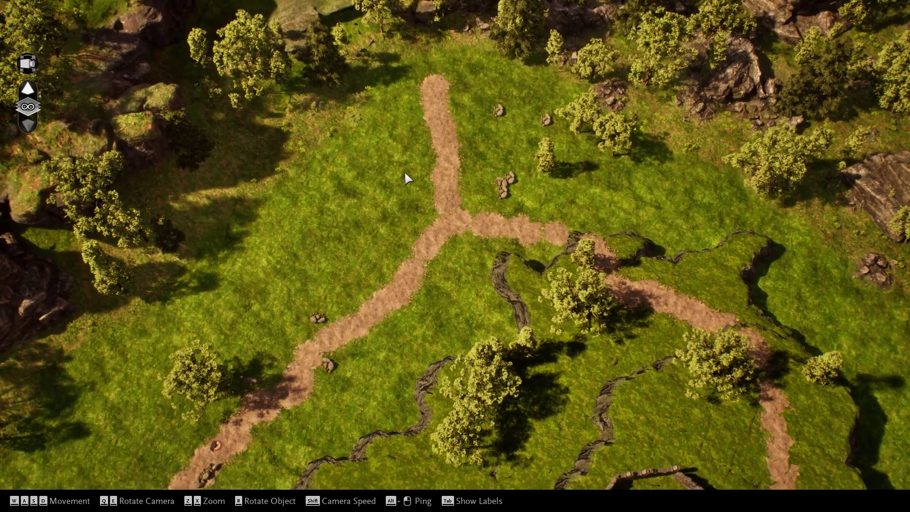
pyautogui.press('a')
pyautogui.scroll(1, 405, 174)
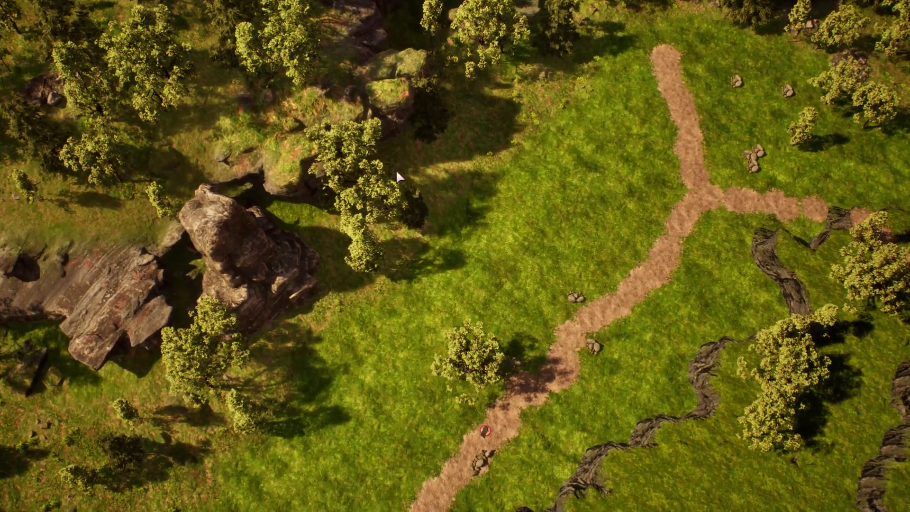
pyautogui.scroll(1, 367, 183)
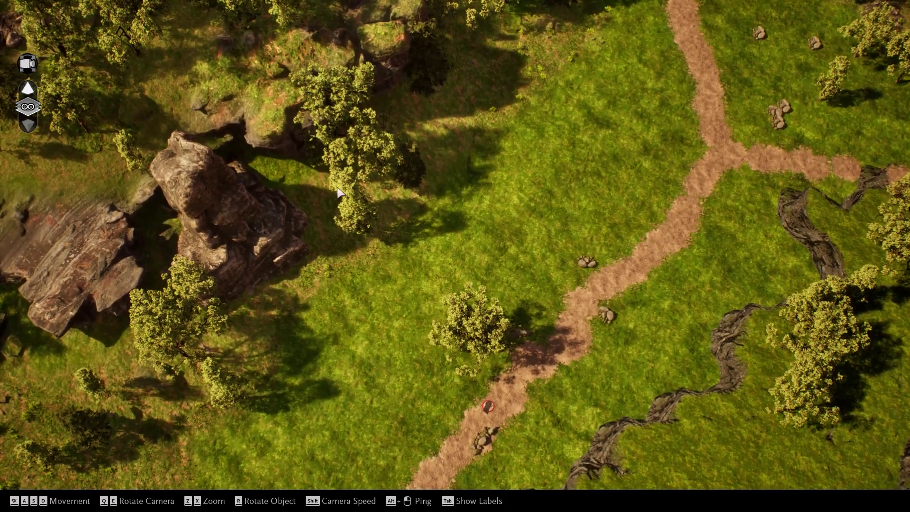
pyautogui.scroll(2, 332, 191)
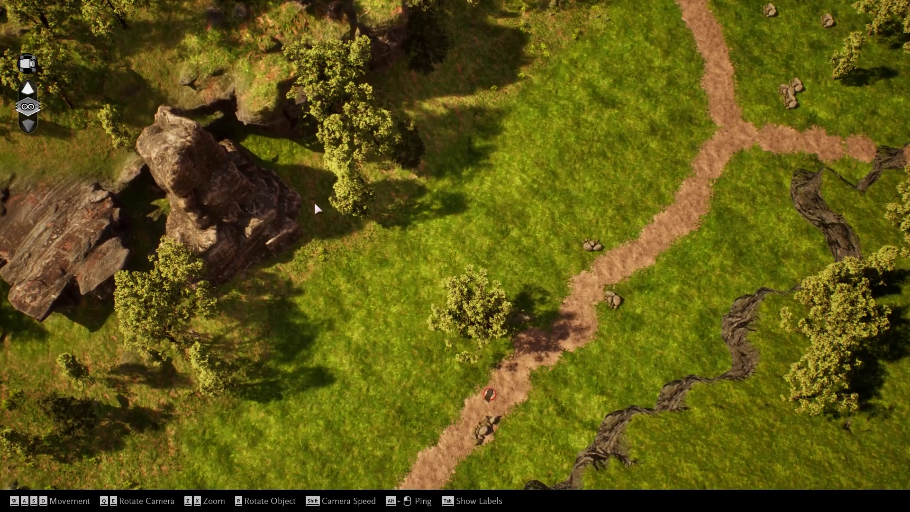
pyautogui.scroll(1, 303, 204)
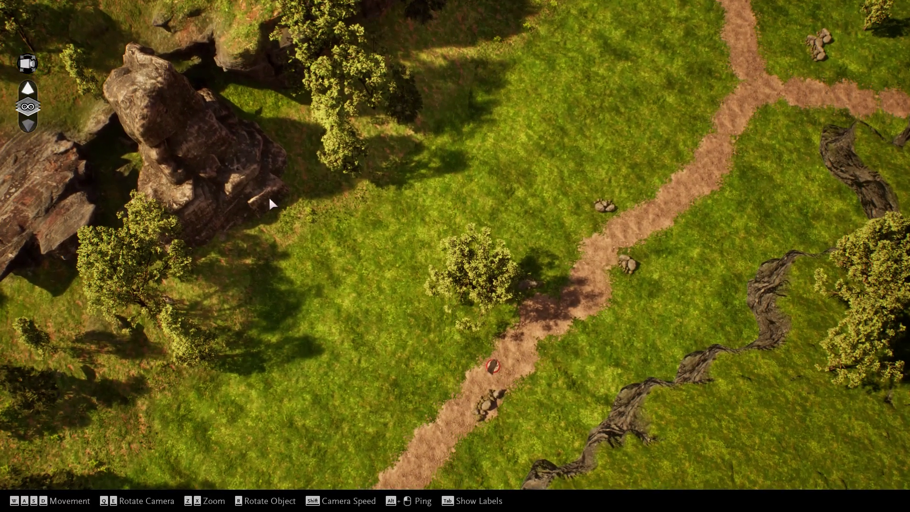
pyautogui.scroll(1, 265, 191)
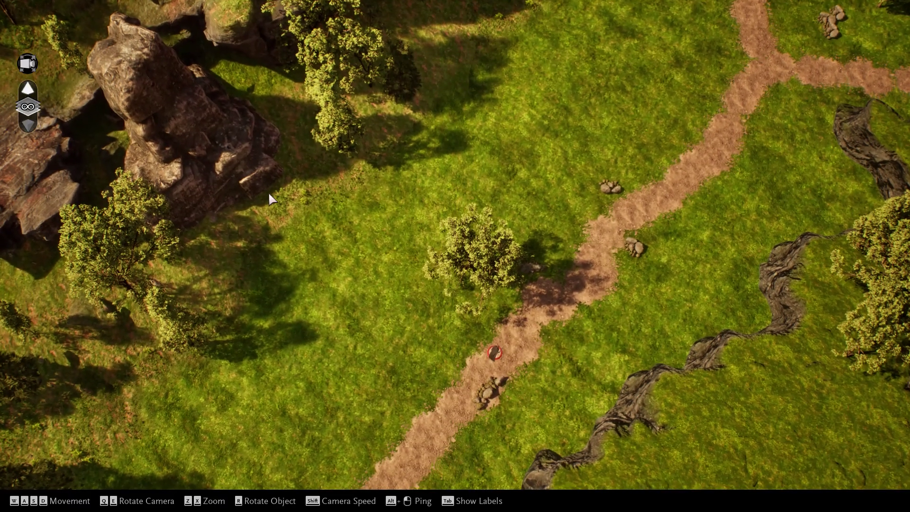
pyautogui.scroll(1, 267, 191)
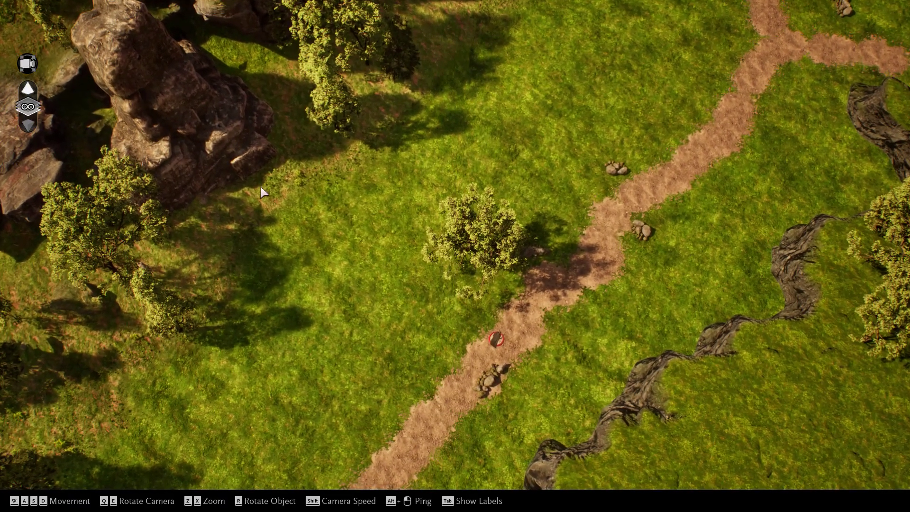
# Inspect the road section with the figure and the rock pile up close, beside the lower cliff edge.
pyautogui.hotkey('ctrl', 'u')
pyautogui.scroll(1, 259, 188)
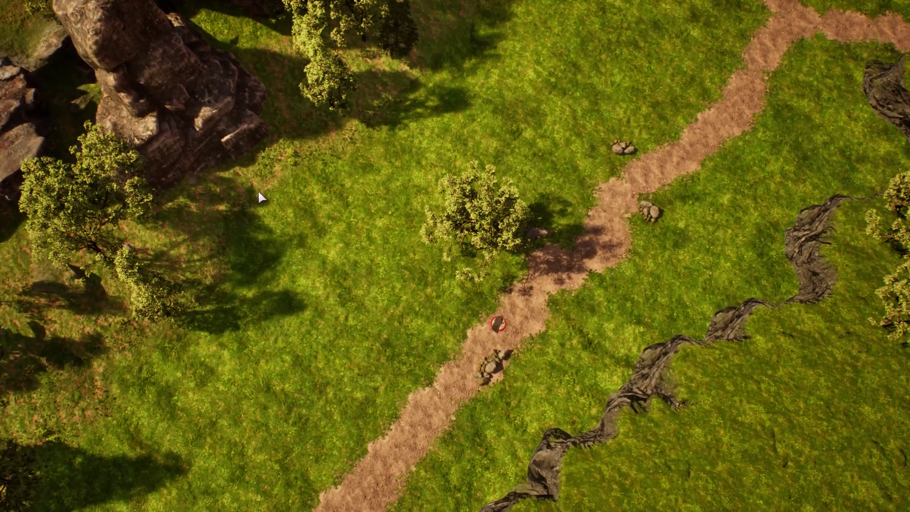
pyautogui.hotkey('ctrl', 'u')
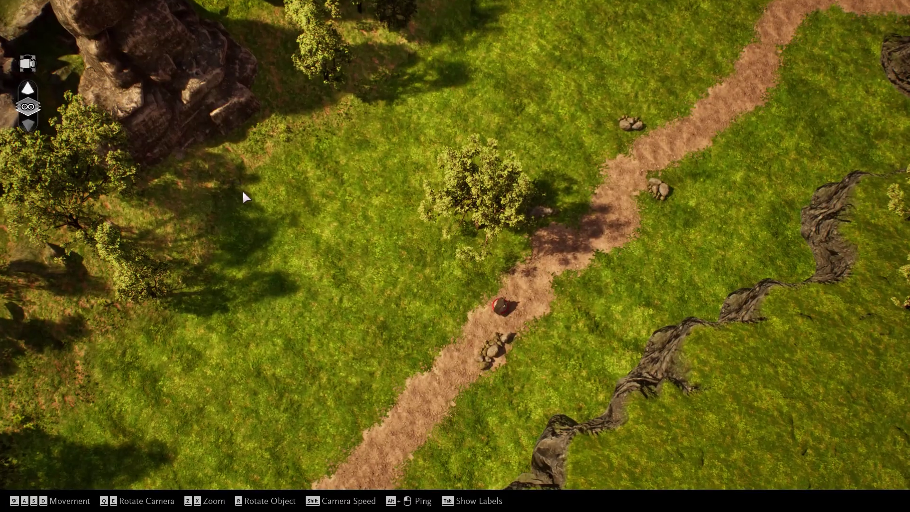
pyautogui.scroll(1, 242, 191)
pyautogui.hotkey('ctrl', 'u')
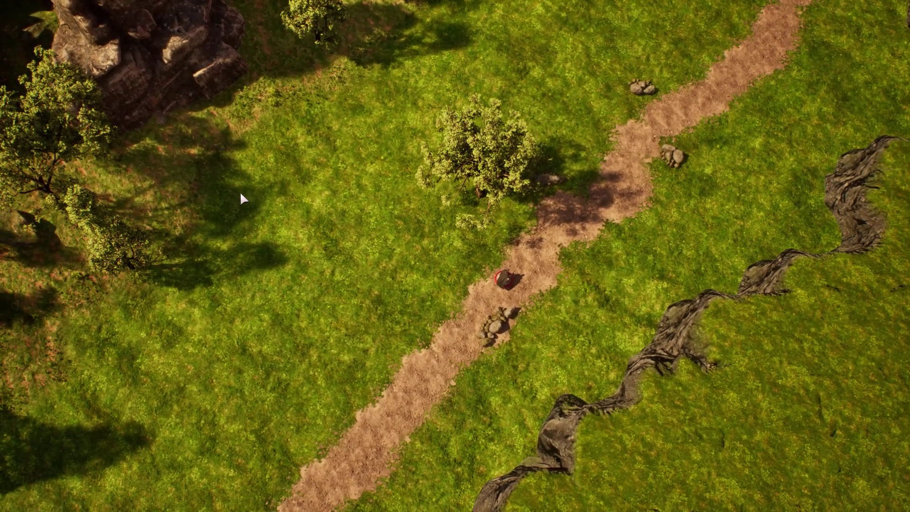
pyautogui.scroll(1, 240, 192)
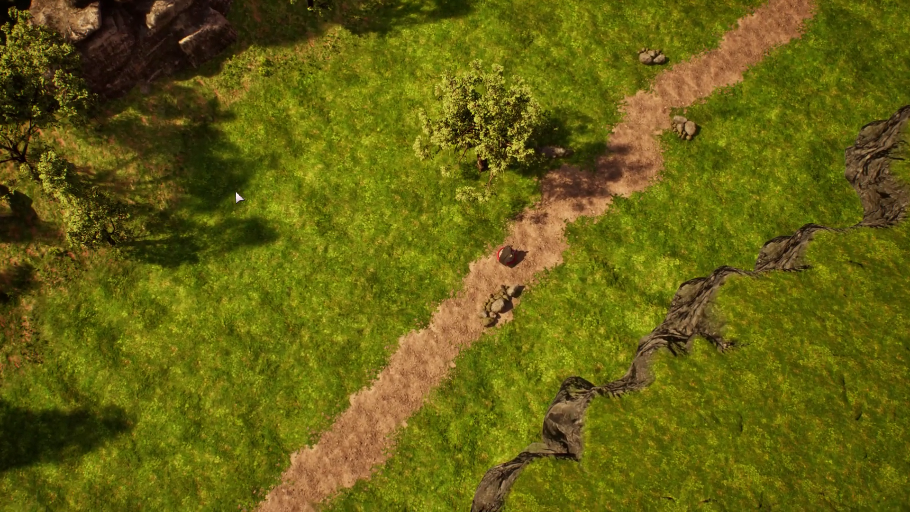
pyautogui.hotkey('ctrl', 'u')
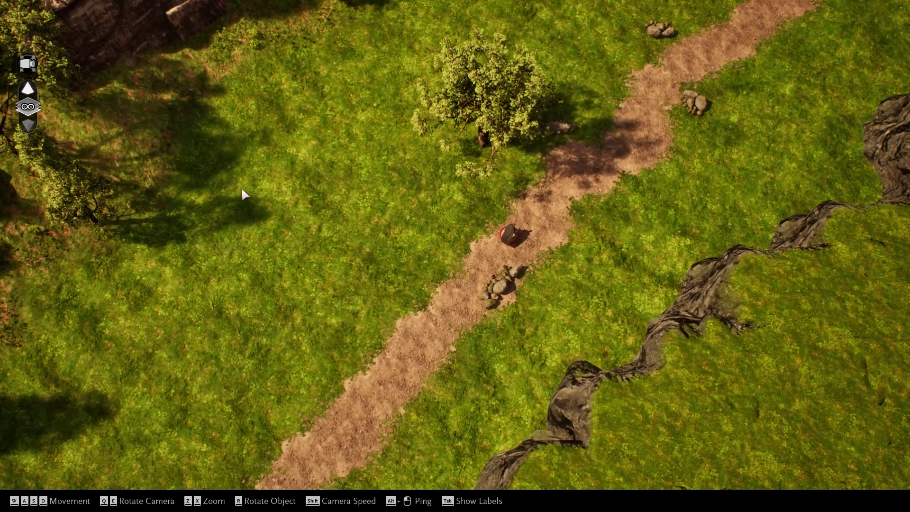
pyautogui.hotkey('ctrl', 'u')
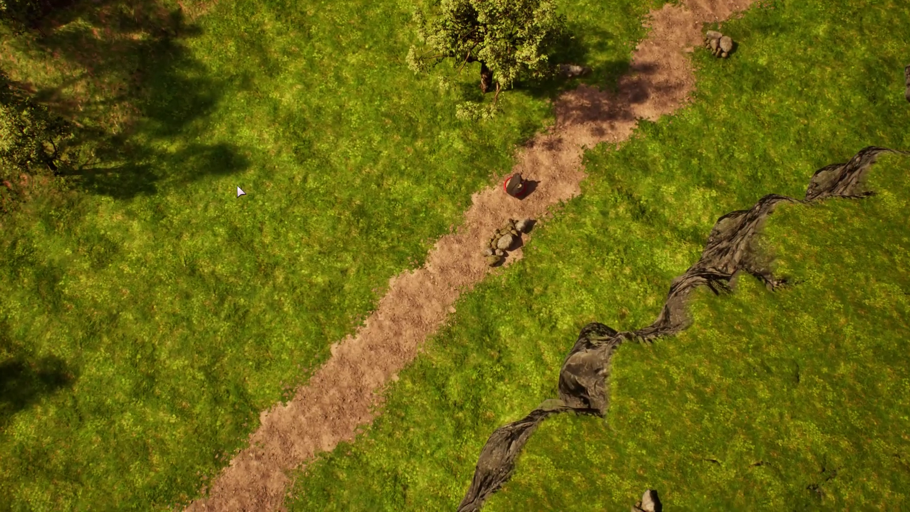
pyautogui.hotkey('ctrl', 'u')
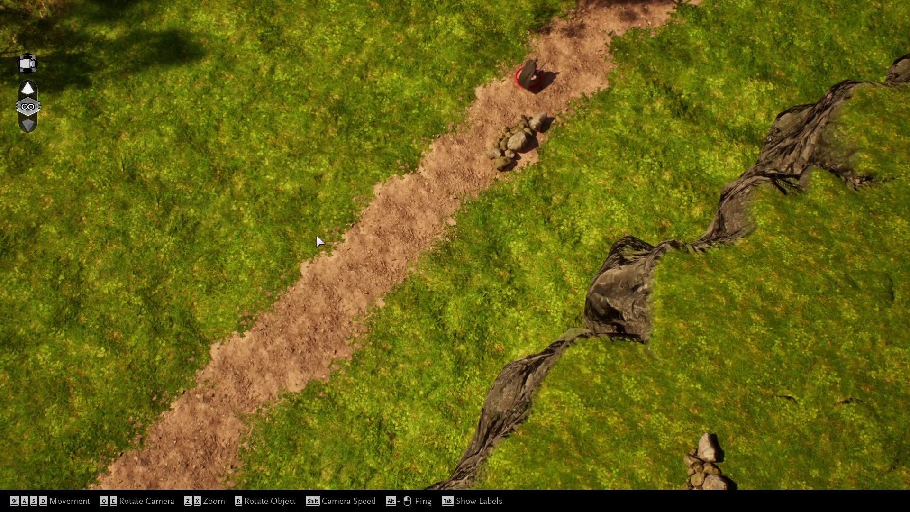
# Examine the lower cliff edge, the grassy terraces and the walled ruins from a low angle.
pyautogui.moveTo(316, 234)
pyautogui.mouseDown(button='right')
pyautogui.moveTo(322, 194)
pyautogui.moveTo(431, 161)
pyautogui.moveTo(309, 232)
pyautogui.mouseUp(button='right')
pyautogui.hotkey('ctrl', 'u')
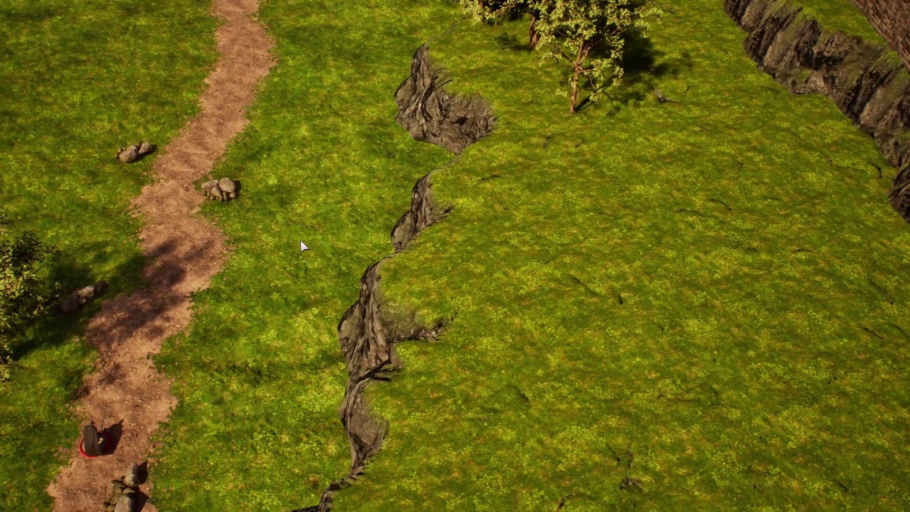
pyautogui.hotkey('ctrl', 'u')
pyautogui.press('s')
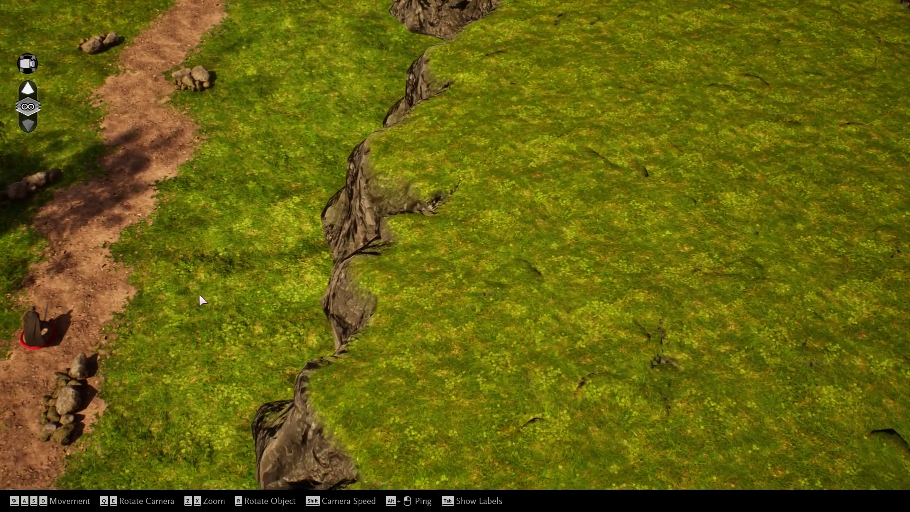
pyautogui.moveTo(198, 294); pyautogui.dragTo(211, 281, button='right')
pyautogui.moveTo(198, 293); pyautogui.dragTo(249, 239, button='middle')
pyautogui.press('s')
pyautogui.press('s')
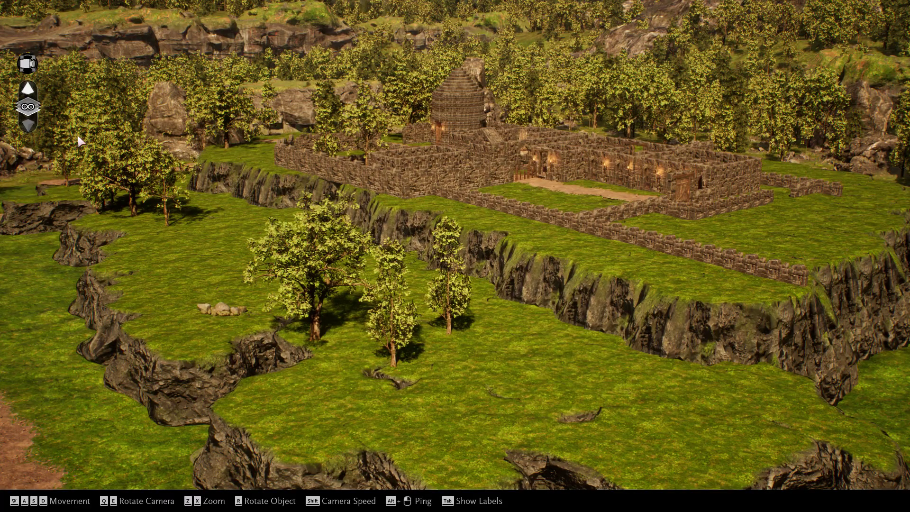
# Reset the camera view and change the environment lighting to Basic Night.
pyautogui.click(26, 69)
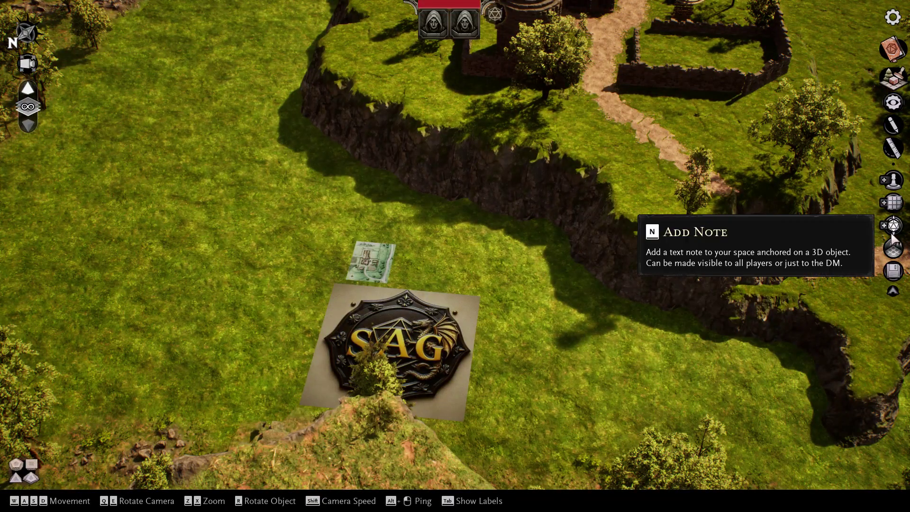
pyautogui.click(895, 254)
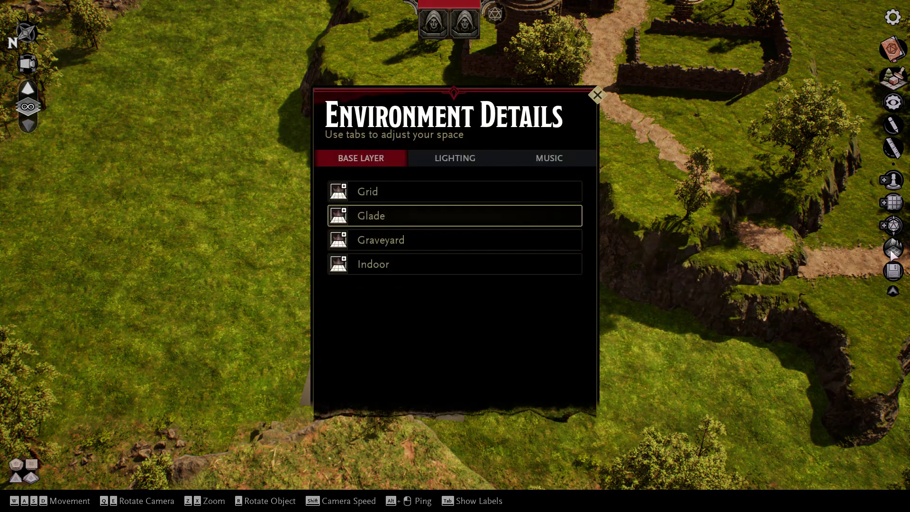
pyautogui.click(464, 160)
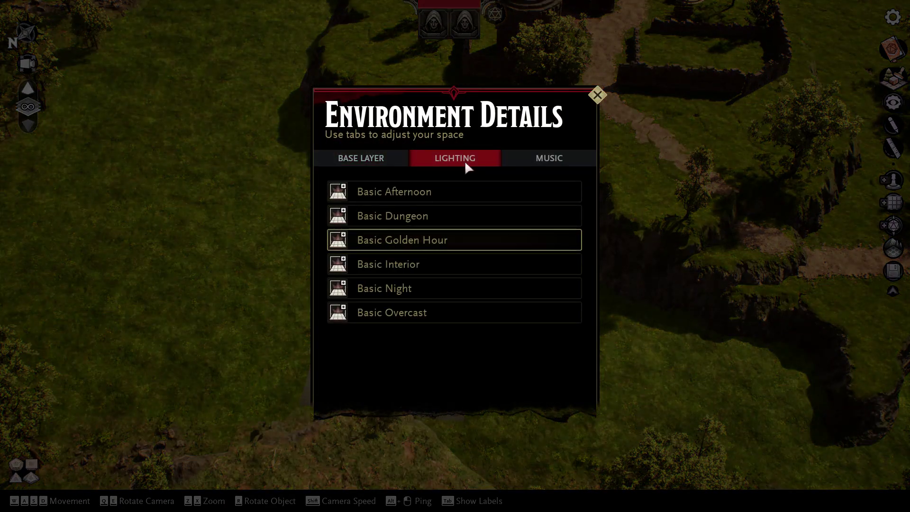
pyautogui.click(428, 291)
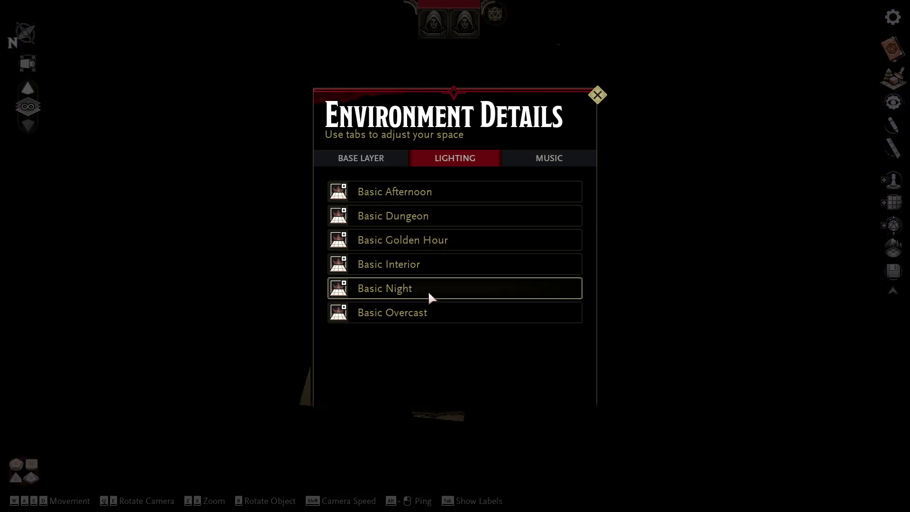
pyautogui.click(598, 96)
# Review the torchlit ruins, cliff levels and dirt road under the night lighting from around the plateau.
pyautogui.moveTo(644, 205); pyautogui.dragTo(545, 194, button='middle')
pyautogui.press('d')
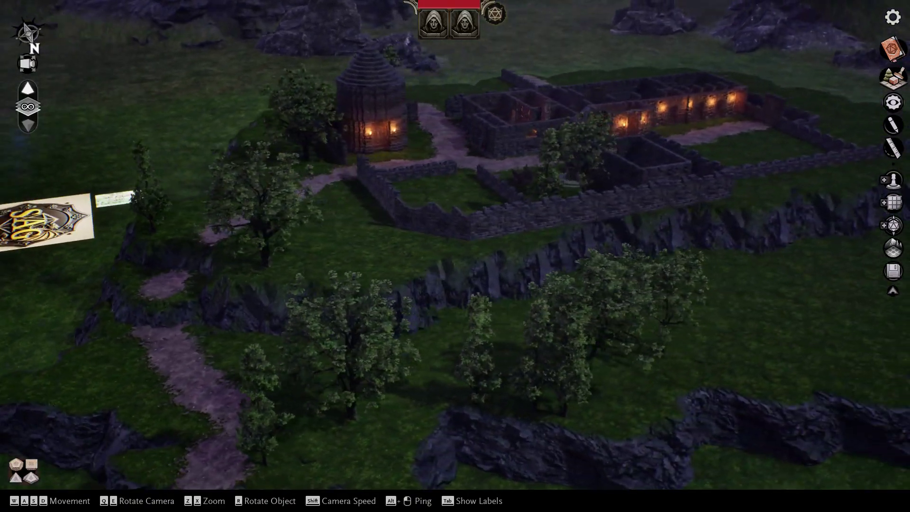
pyautogui.press('d')
pyautogui.press('q')
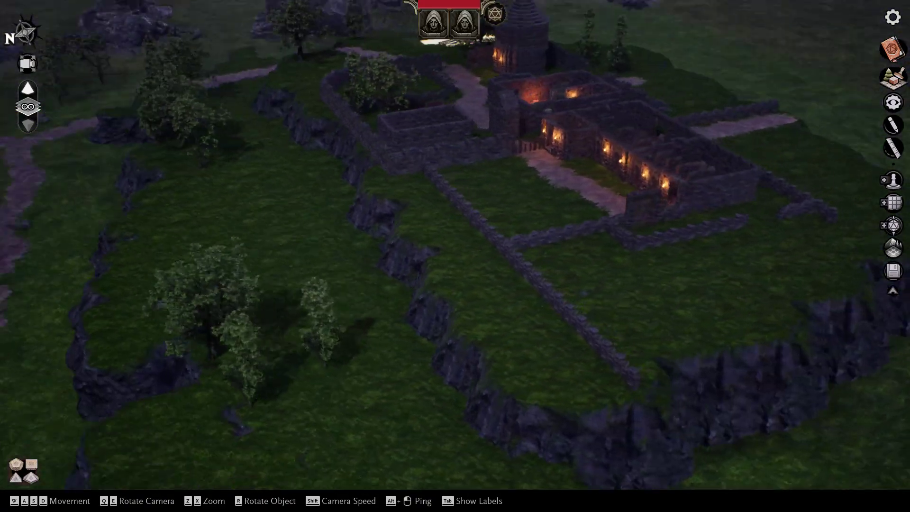
pyautogui.press('a')
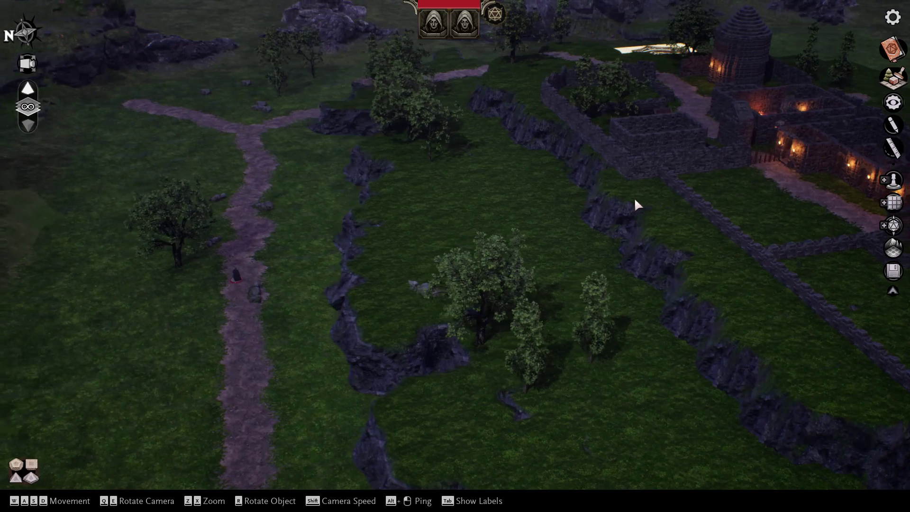
pyautogui.press('s')
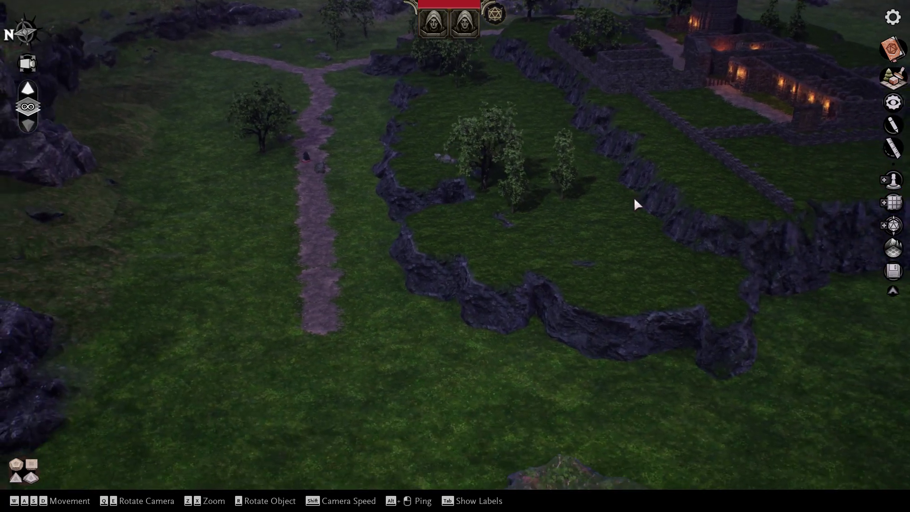
pyautogui.moveTo(634, 198); pyautogui.dragTo(689, 164, button='right')
pyautogui.press('a')
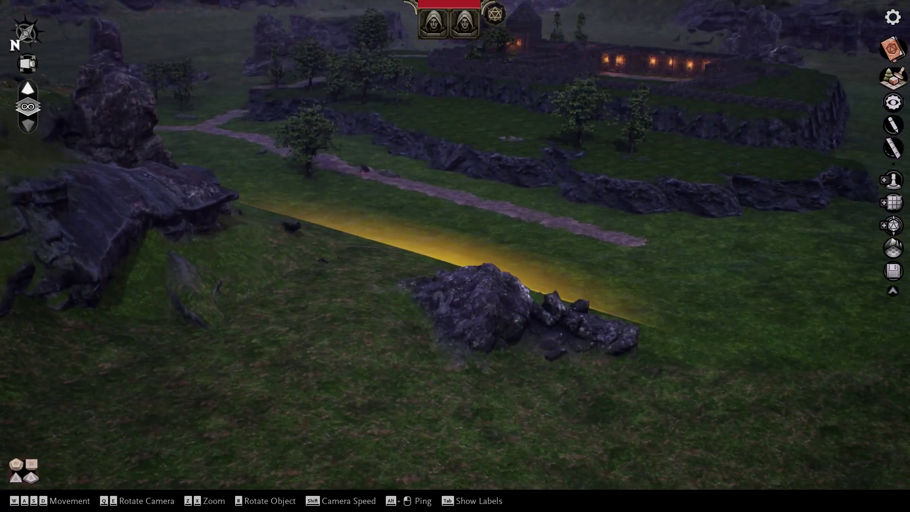
pyautogui.press('w')
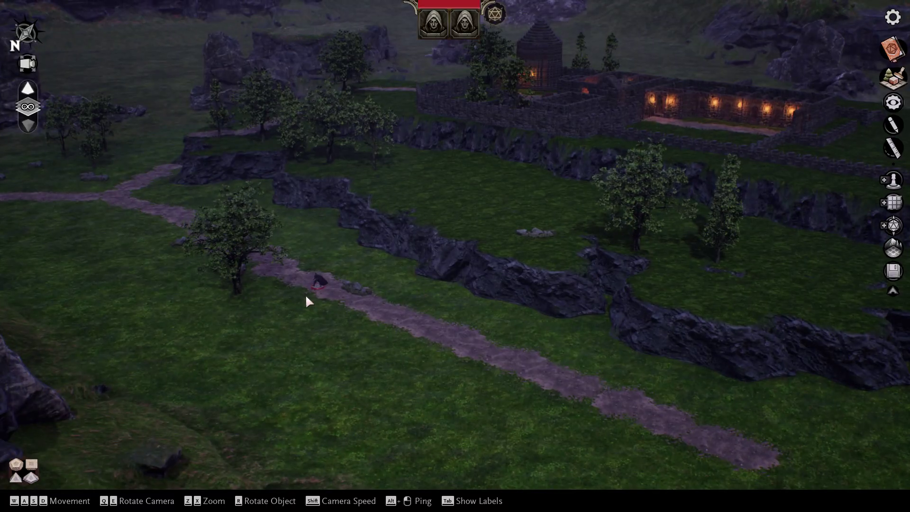
# Examine the ruin walls, torches and upper cliff edge at night from the opposite side of the plateau.
pyautogui.moveTo(469, 238); pyautogui.dragTo(635, 275, button='right')
pyautogui.moveTo(449, 280); pyautogui.dragTo(632, 137, button='right')
pyautogui.moveTo(419, 144); pyautogui.dragTo(411, 162, button='right')
pyautogui.press('a')
pyautogui.moveTo(396, 193); pyautogui.dragTo(405, 210, button='right')
pyautogui.press('w')
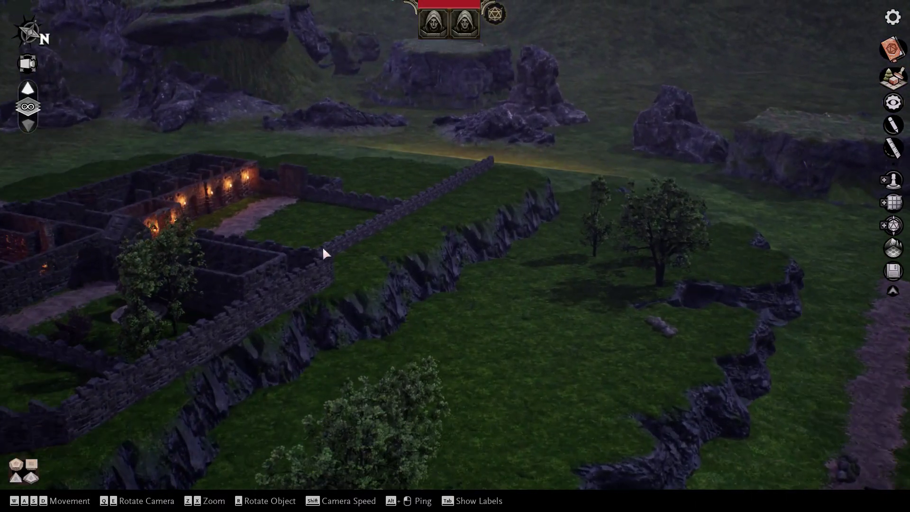
pyautogui.moveTo(323, 254); pyautogui.dragTo(210, 212, button='right')
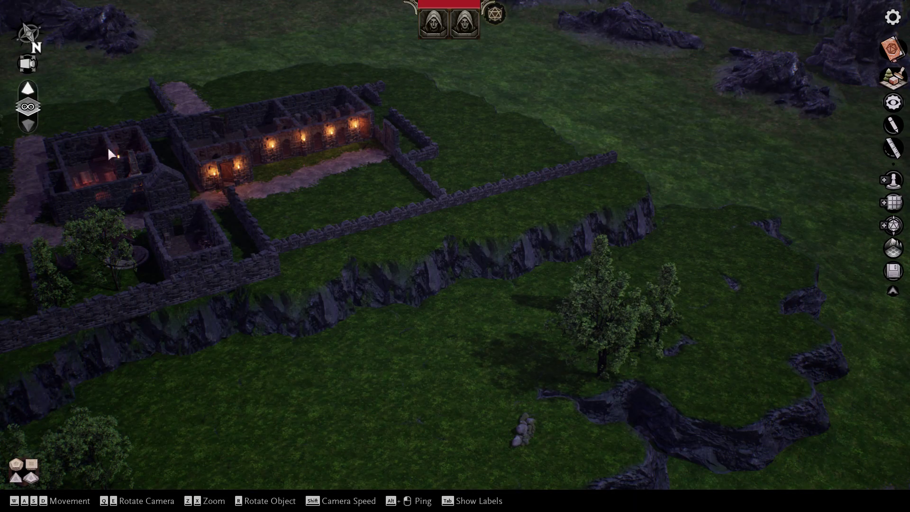